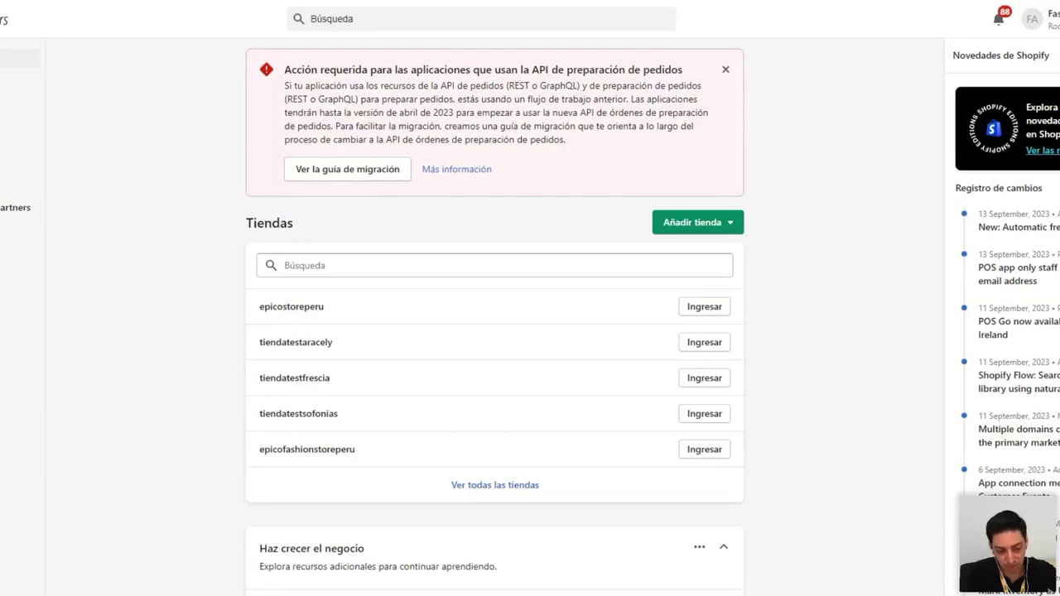
Clear the stray heading selection and show the Añadir tienda options on the Tiendas page
mouse_move(289, 224)
left_mouse_down()
mouse_move(253, 224)
mouse_move(289, 224)
left_mouse_up()
left_click(282, 224)
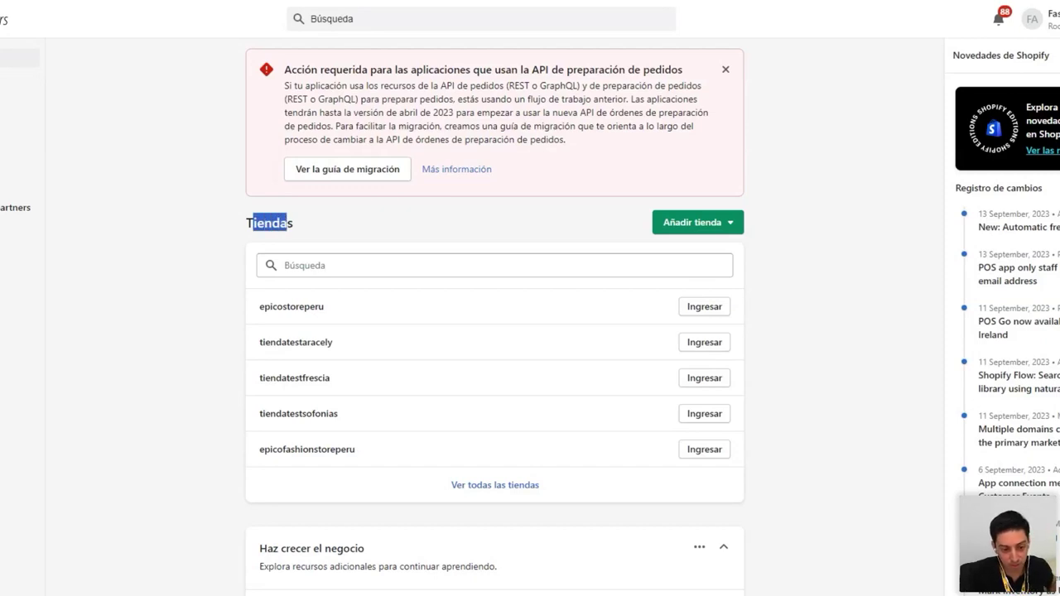
left_click(288, 224)
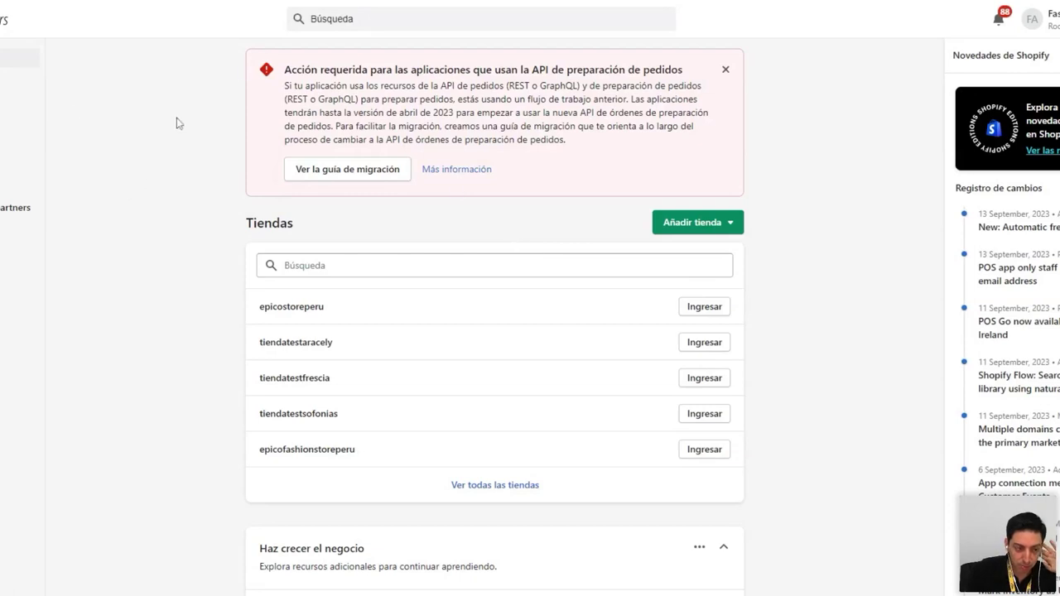
left_click(675, 225)
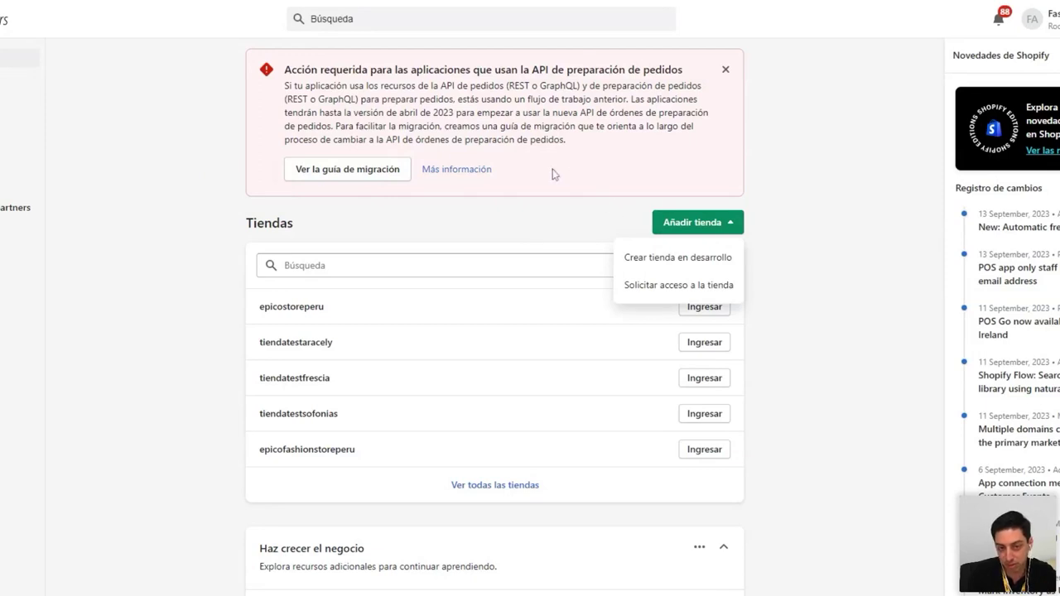
Choose 'Crear tienda en desarrollo' and scroll through the new development store form
left_click(665, 262)
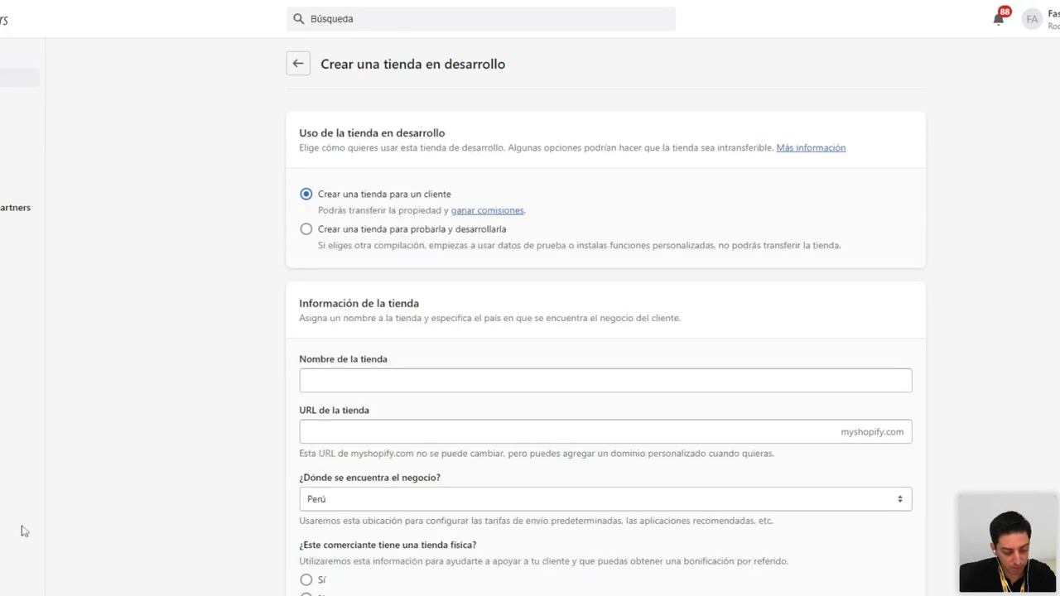
scroll(158, 425, "down", 1)
scroll(157, 426, "up", 1)
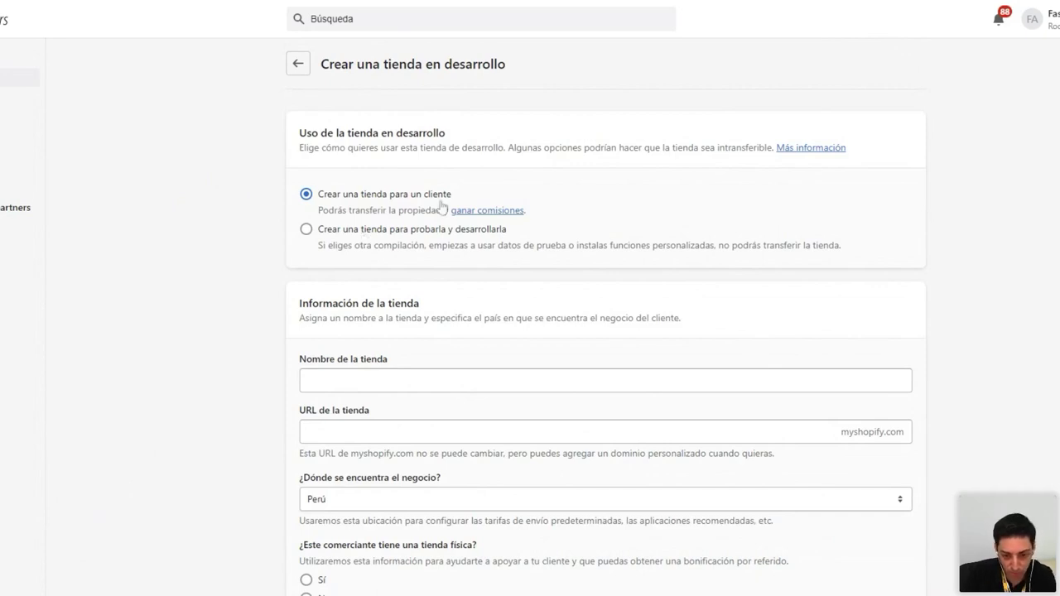
scroll(411, 282, "down", 1)
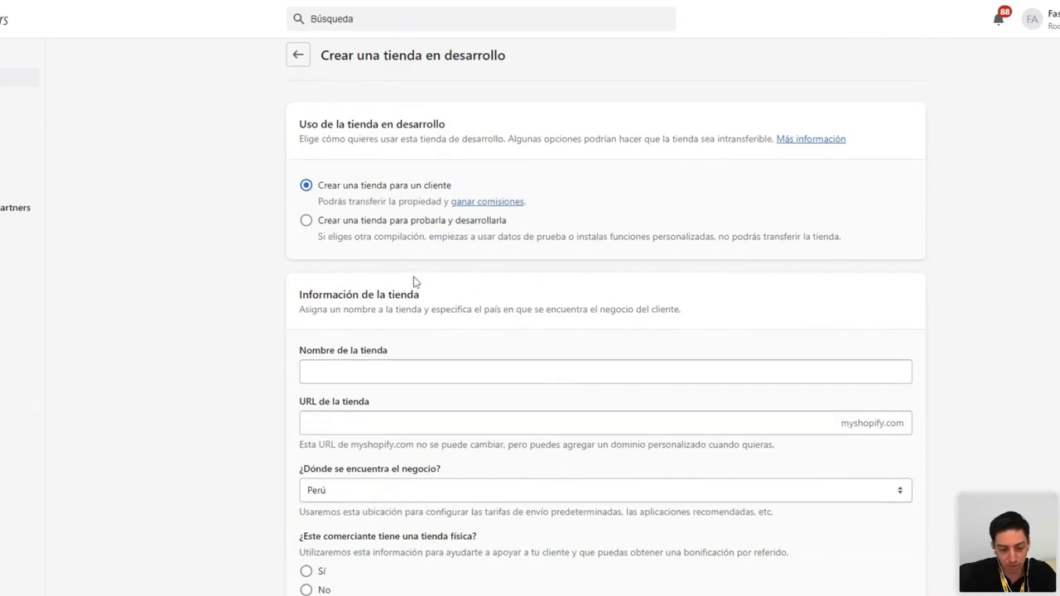
scroll(346, 166, "down", 1)
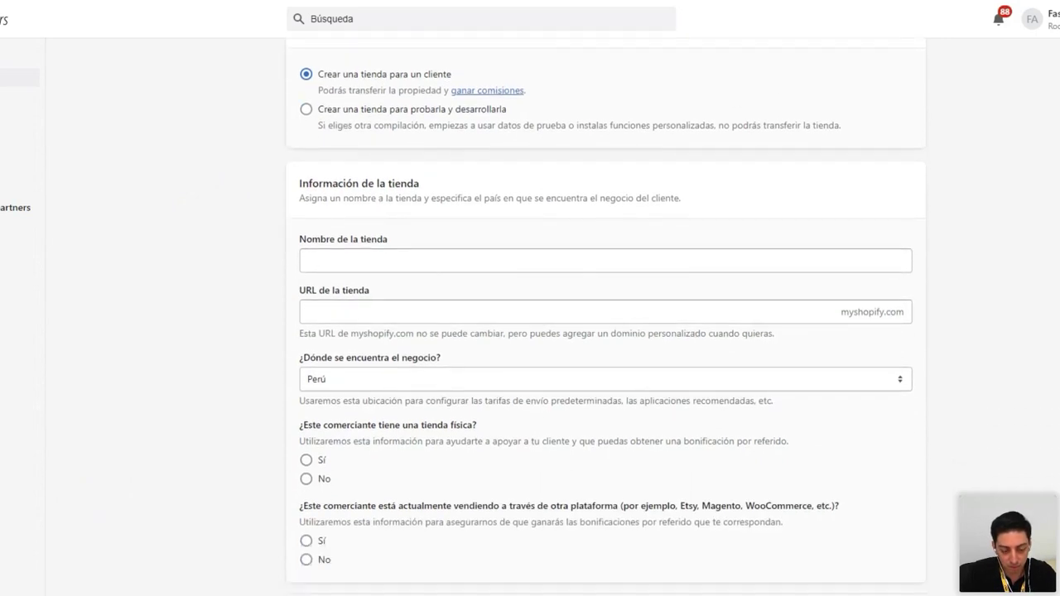
scroll(346, 165, "up", 1)
scroll(346, 165, "down", 2)
scroll(365, 163, "up", 1)
Name the store 'peruepicostore' and keep the auto-filled peruepicostore URL
scroll(365, 163, "down", 1)
left_click(315, 212)
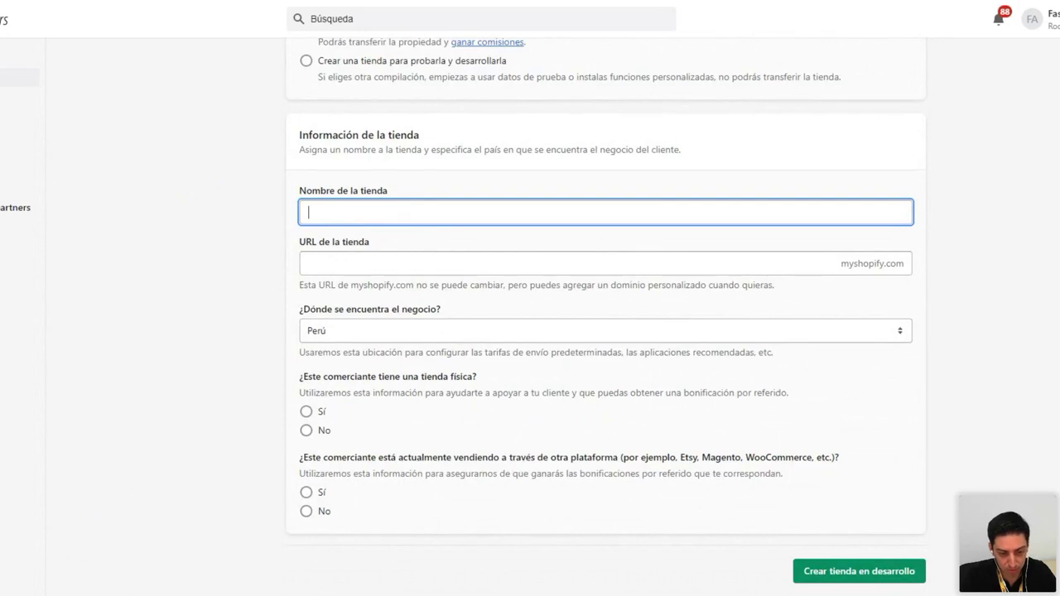
type("peruepicostoer")
key("BackSpace")
key("BackSpace")
type("re")
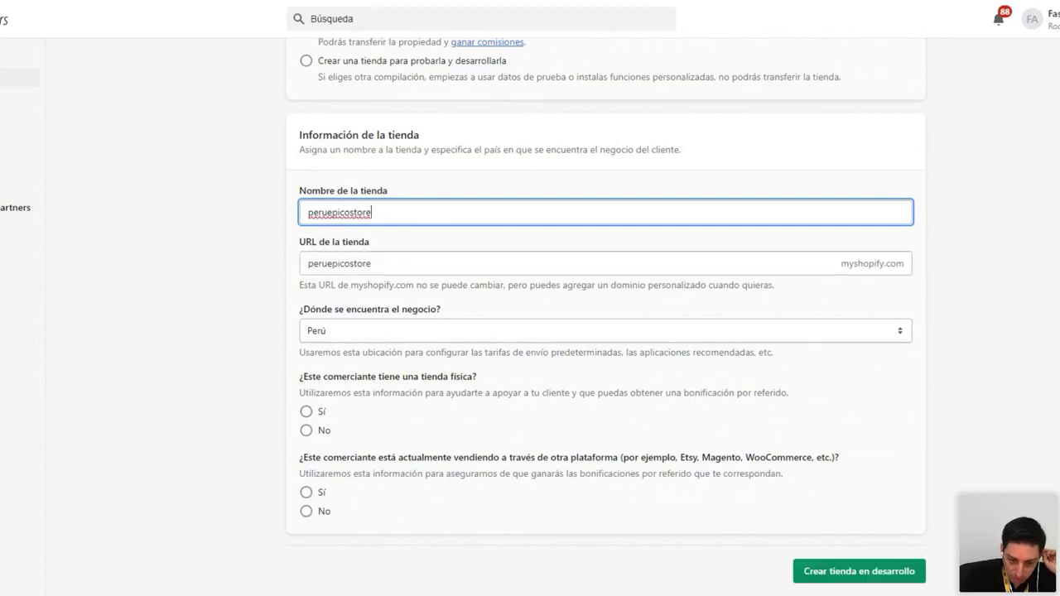
key("Tab")
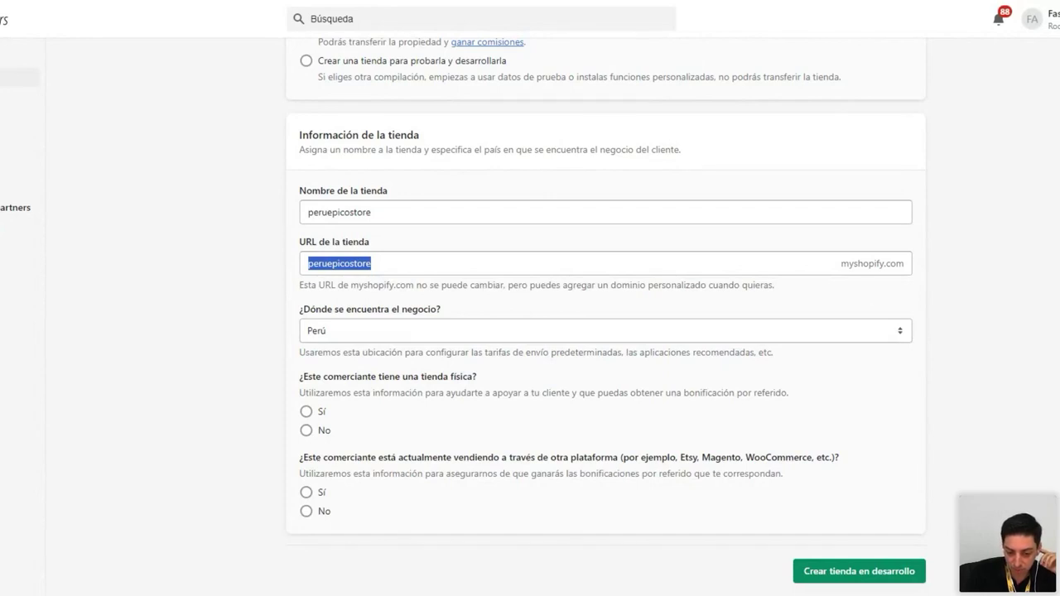
left_click(346, 300)
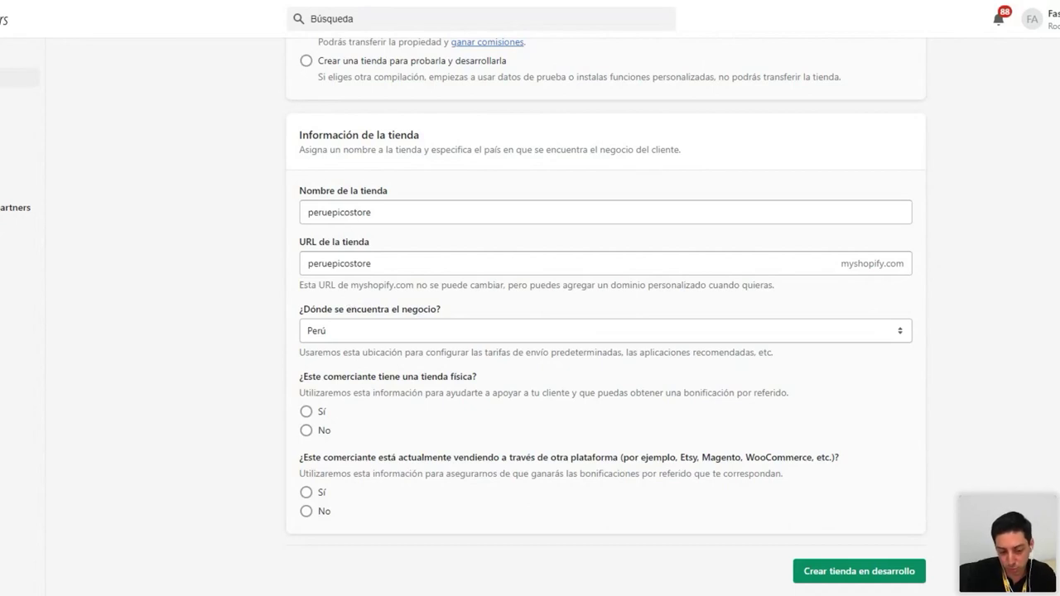
left_click(339, 263)
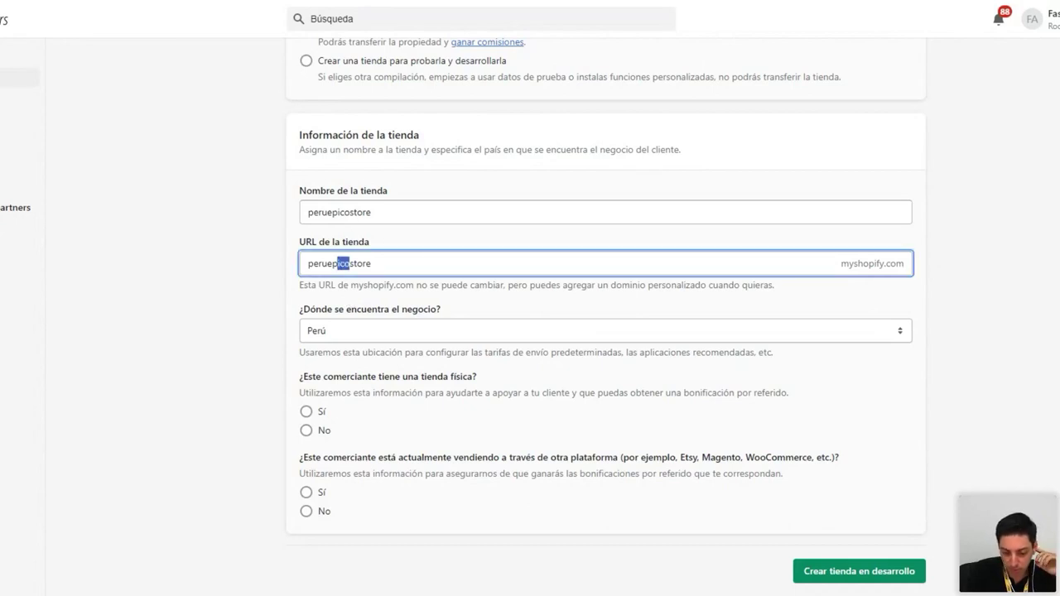
left_click(376, 300)
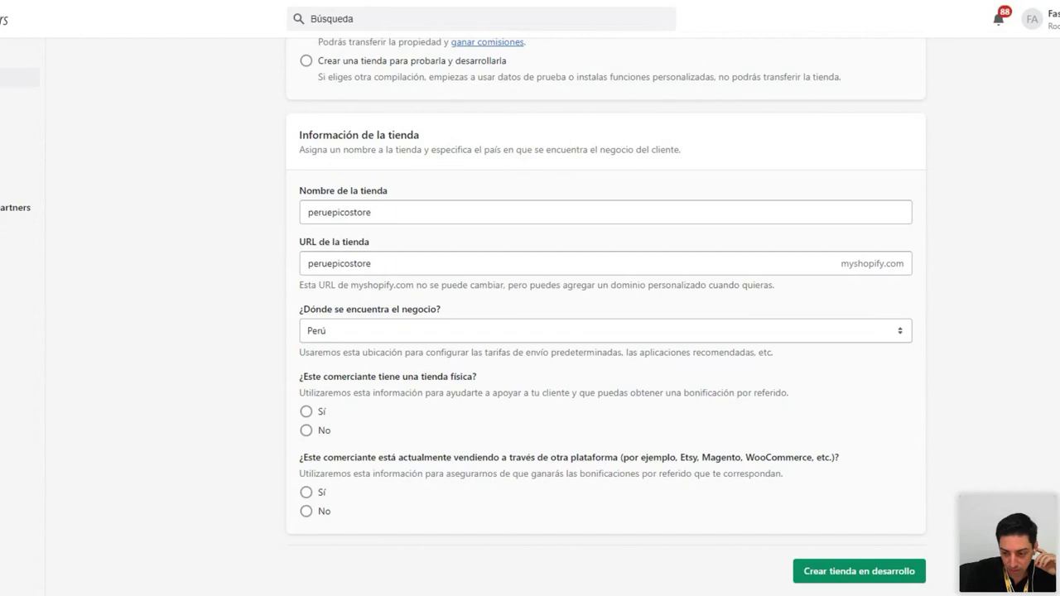
left_click_drag(300, 273, 473, 281)
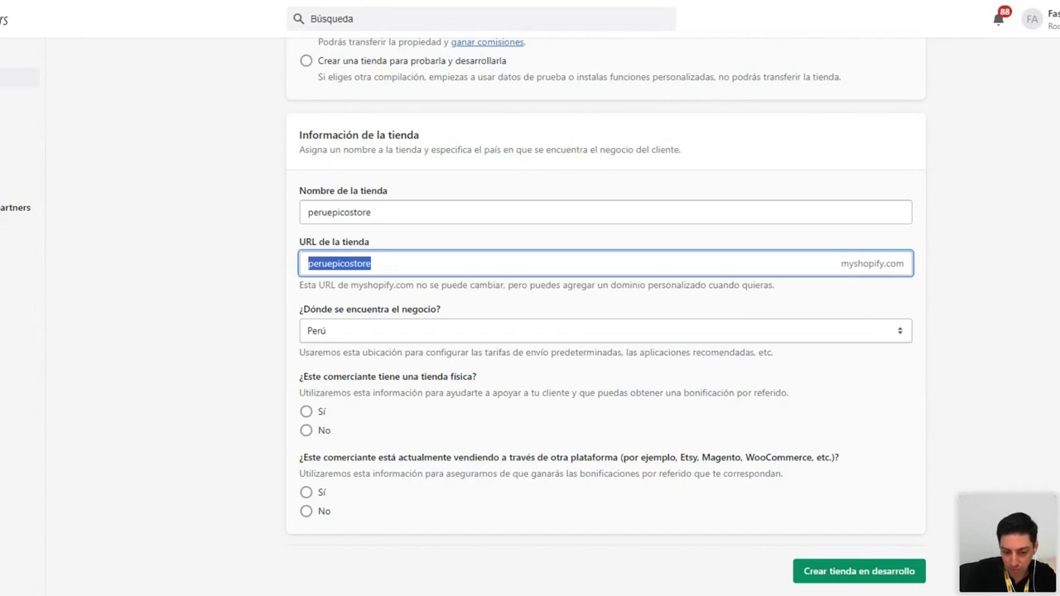
key("Right")
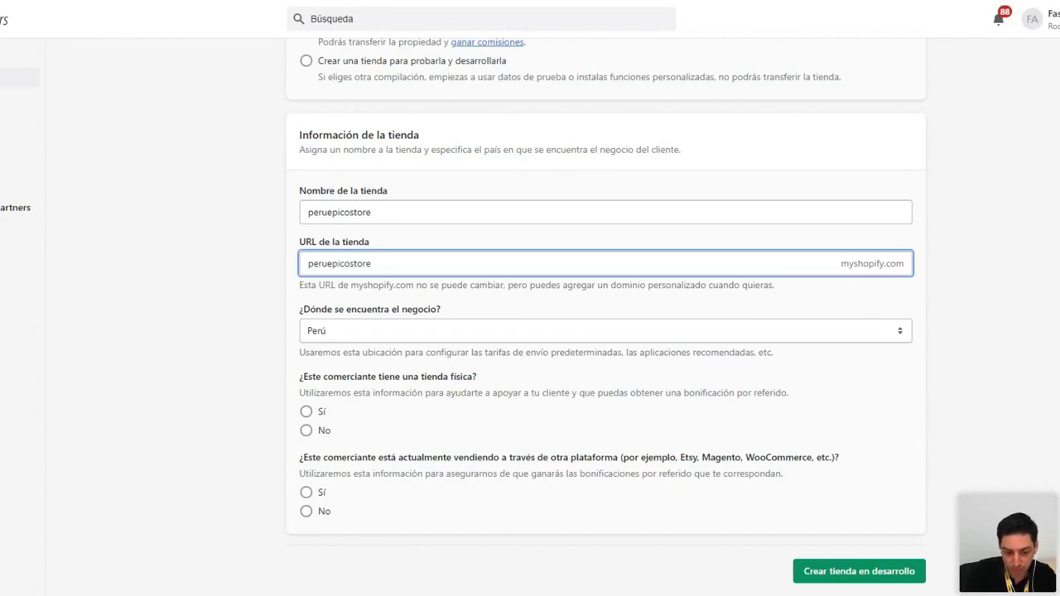
key("shift+Left")
key("shift+Left")
key("shift+Left")
key("shift+Left")
key("shift+Left")
key("shift+Left")
key("shift+Left")
key("shift+Left")
key("shift+Left")
key("shift+Left")
key("shift+Left")
key("shift+Left")
key("shift+Left")
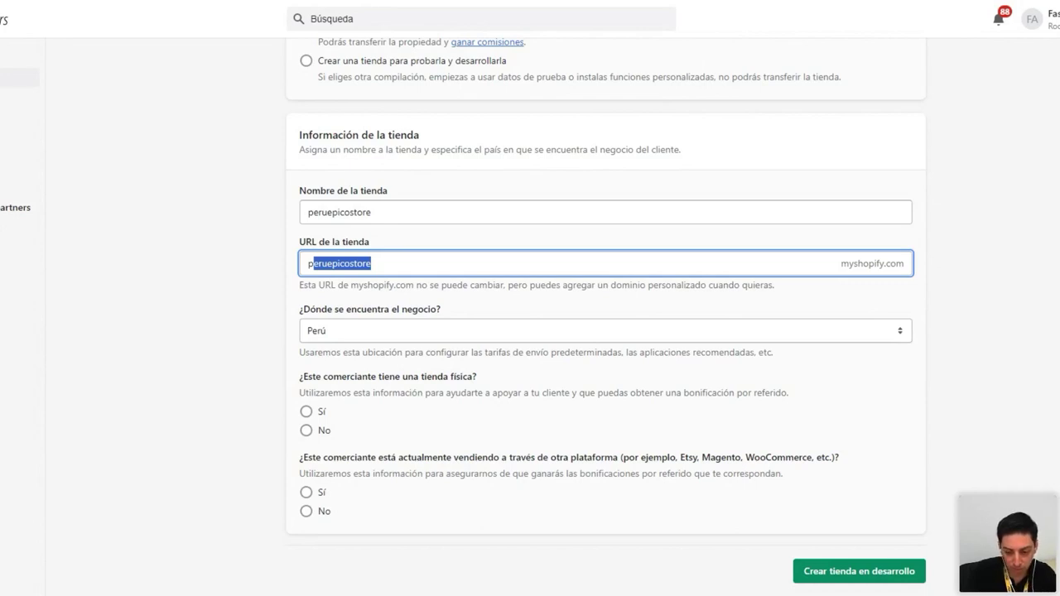
left_click(371, 263)
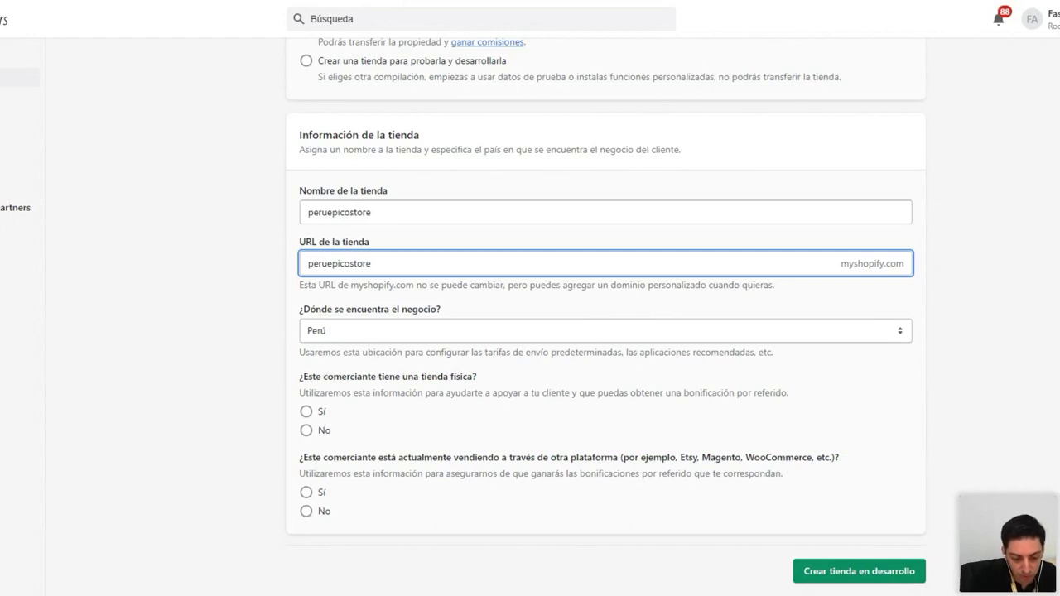
Answer No to the physical-store and other-platform questions and create the development store
left_click(307, 431)
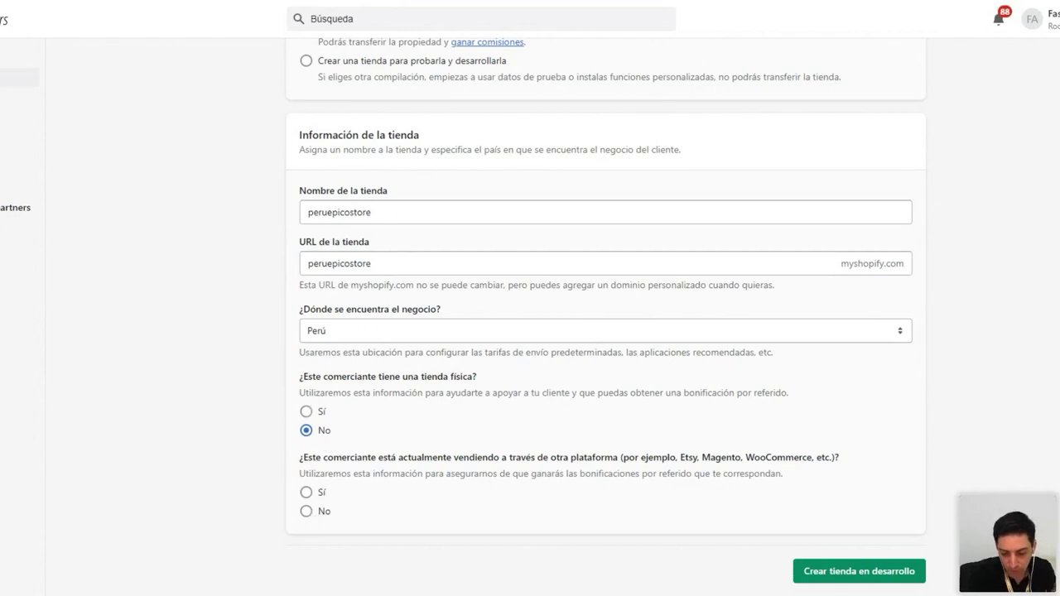
left_click(319, 511)
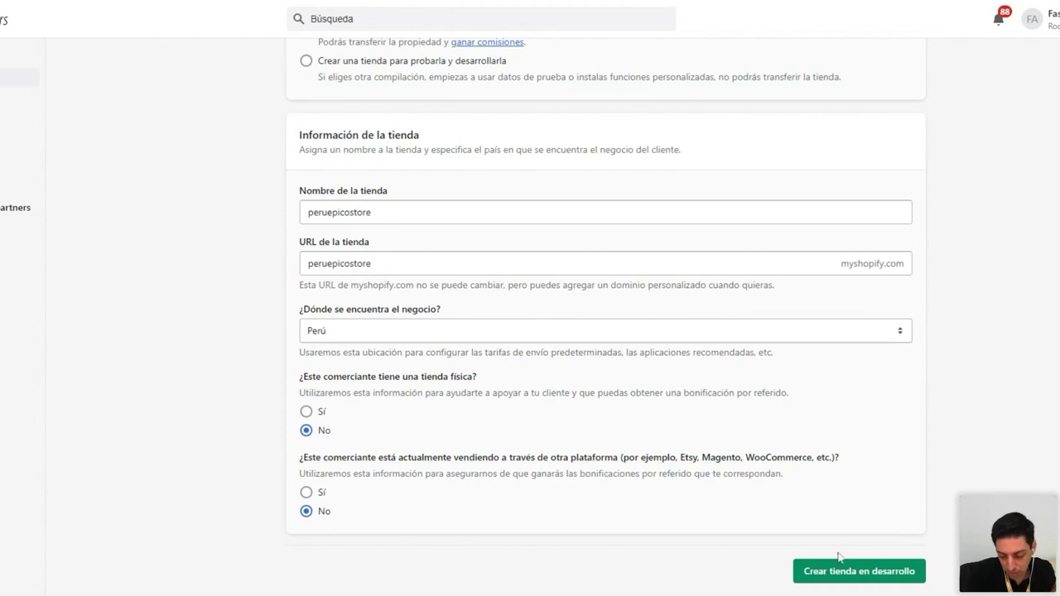
left_click(858, 573)
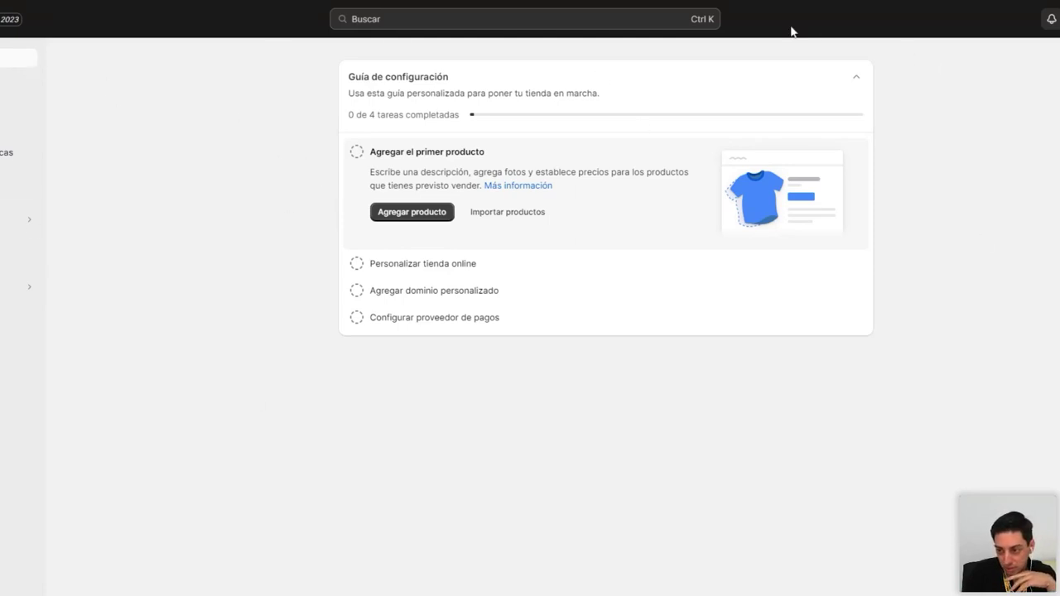
mouse_move(31, 247)
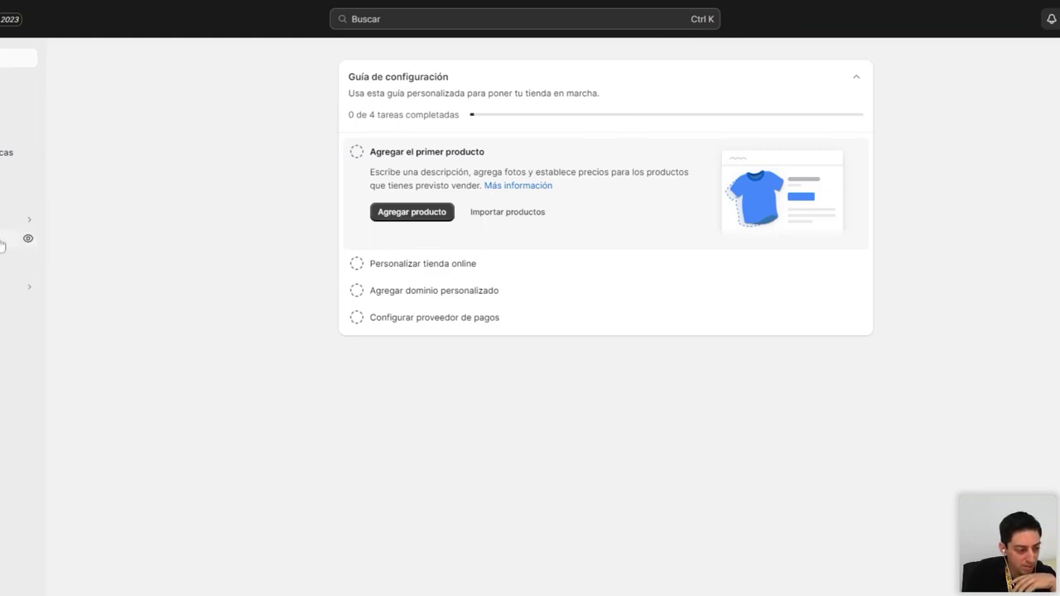
left_click(28, 242)
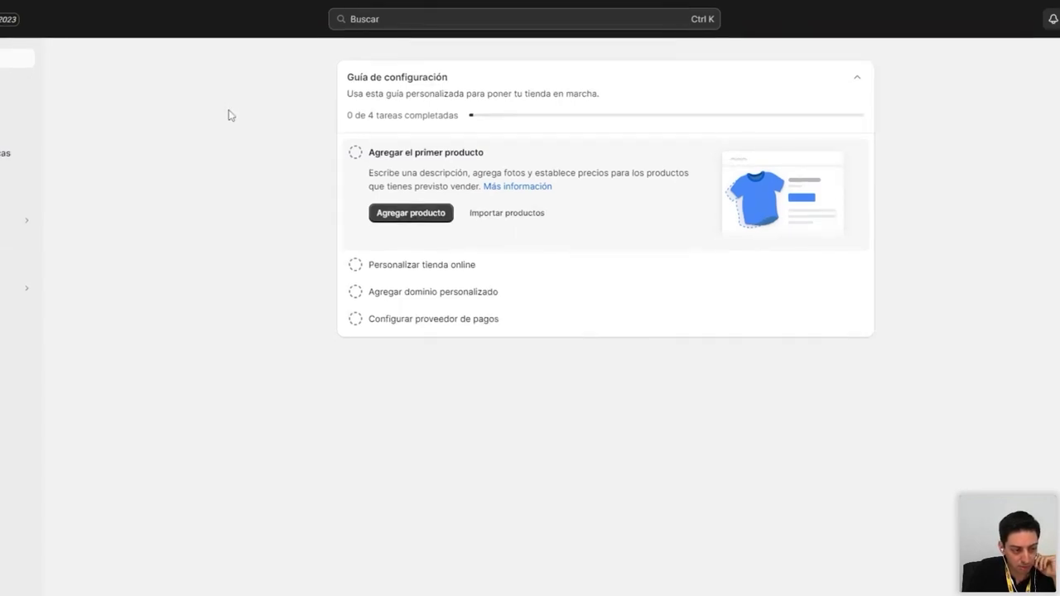
mouse_move(25, 239)
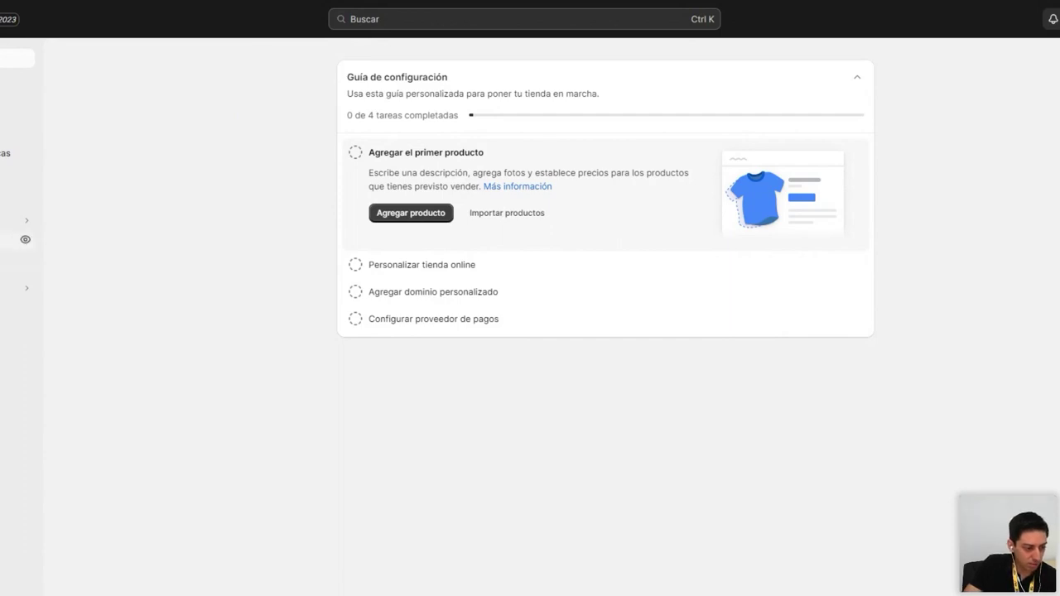
Open Online Store themes, review Dawn and the popular free themes, and visit the theme store
left_click(10, 239)
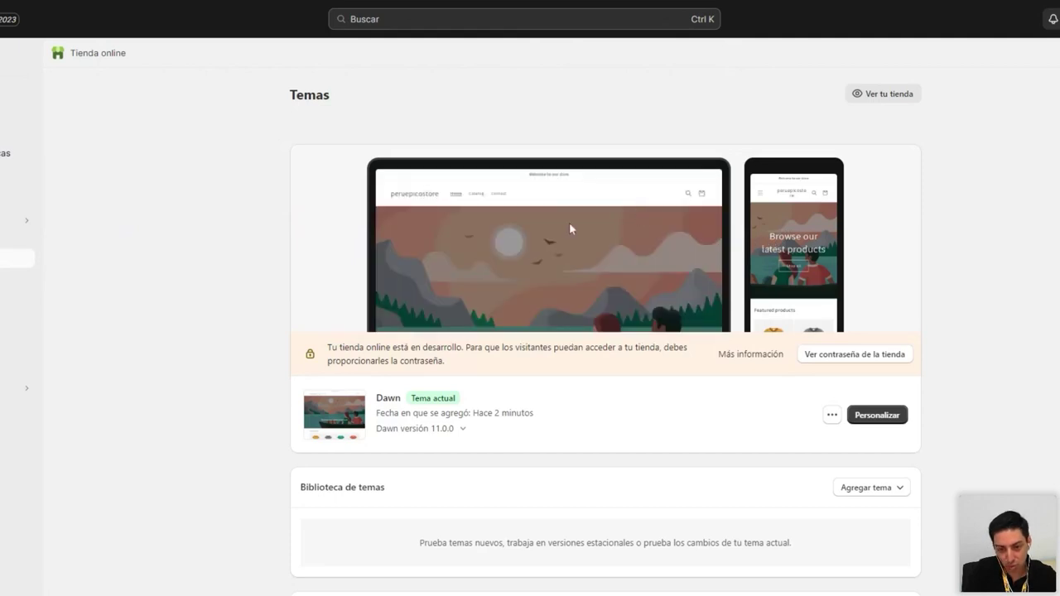
scroll(345, 246, "down", 1)
scroll(346, 246, "down", 1)
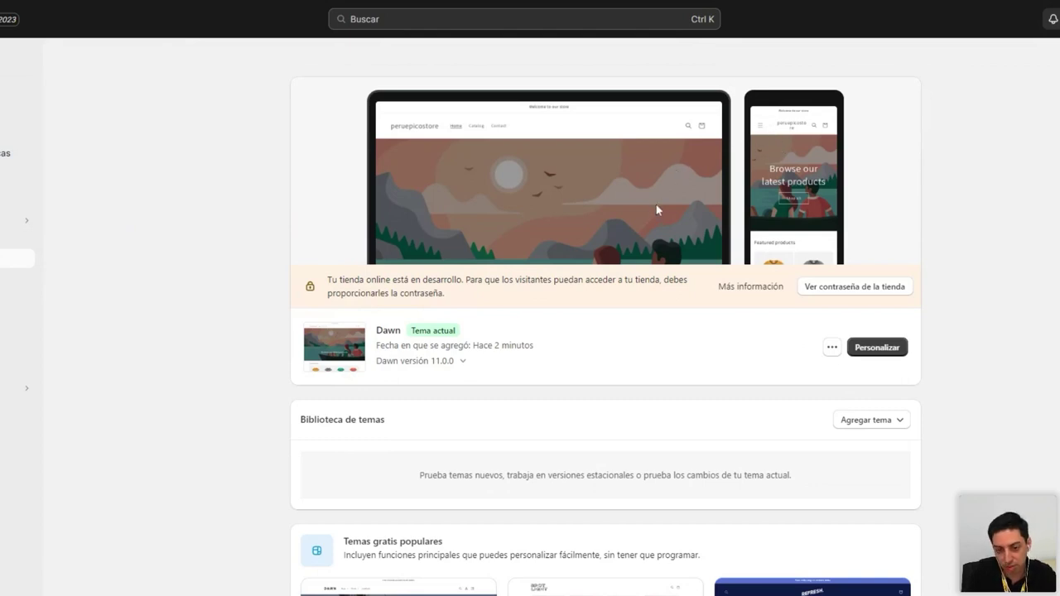
scroll(653, 207, "down", 3)
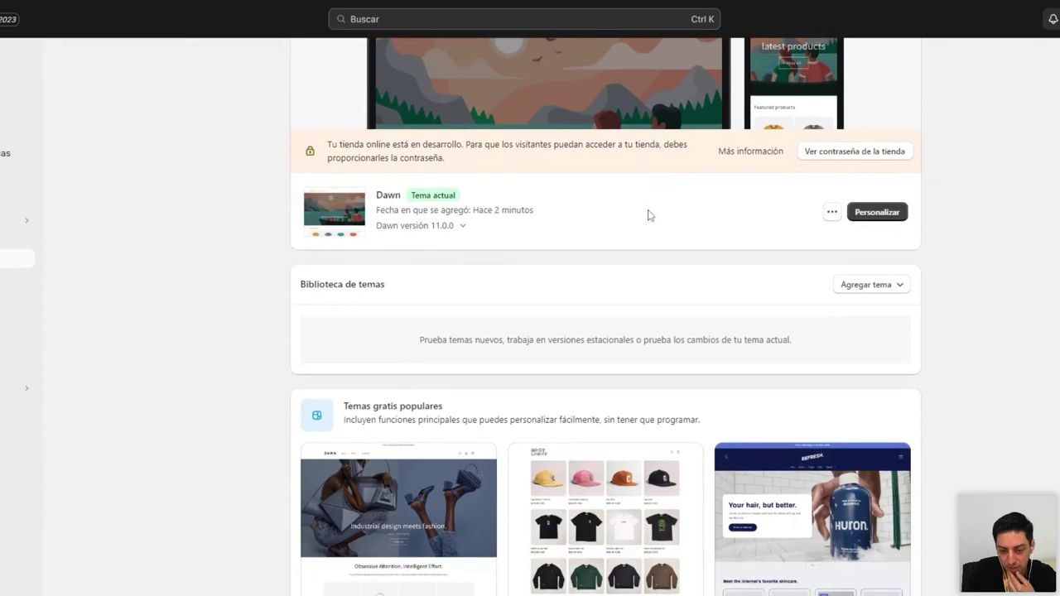
scroll(649, 217, "up", 3)
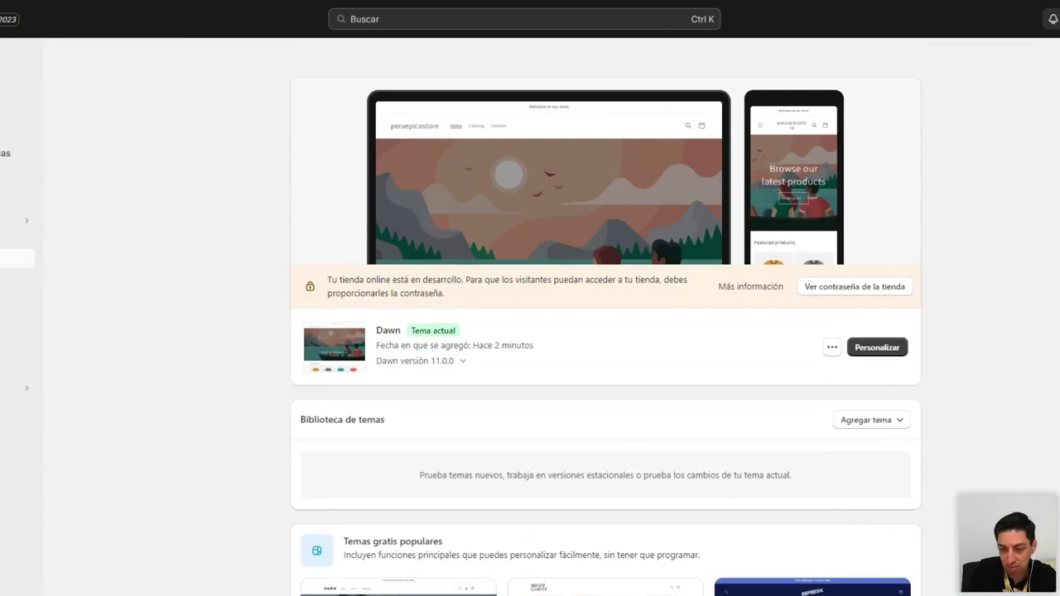
scroll(646, 199, "down", 2)
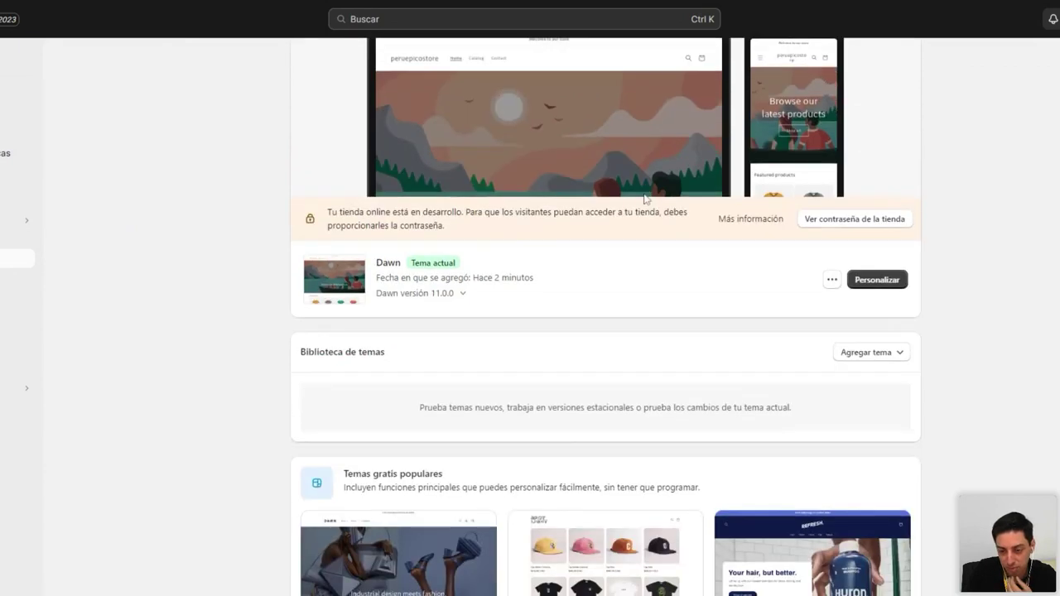
scroll(646, 199, "up", 3)
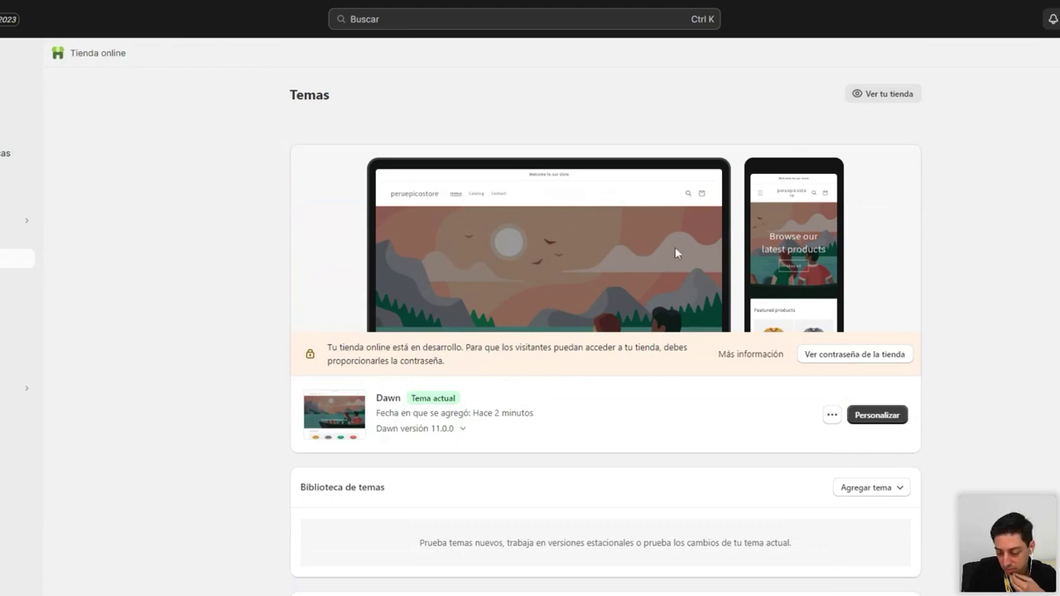
scroll(676, 248, "down", 2)
scroll(674, 256, "down", 5)
scroll(663, 248, "up", 2)
scroll(645, 249, "down", 2)
scroll(703, 290, "up", 1)
scroll(704, 298, "down", 1)
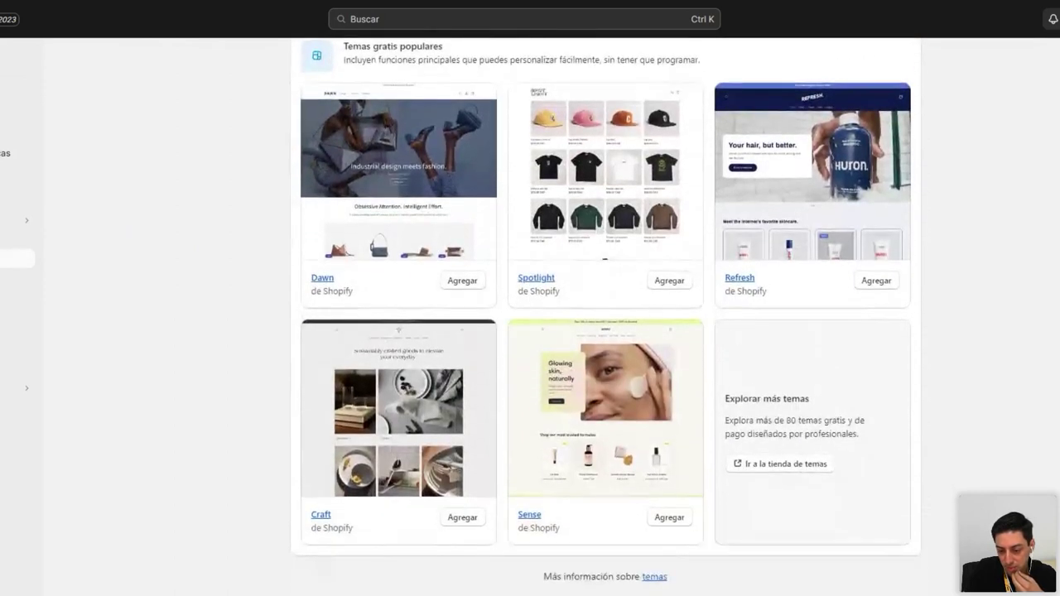
left_click(772, 466)
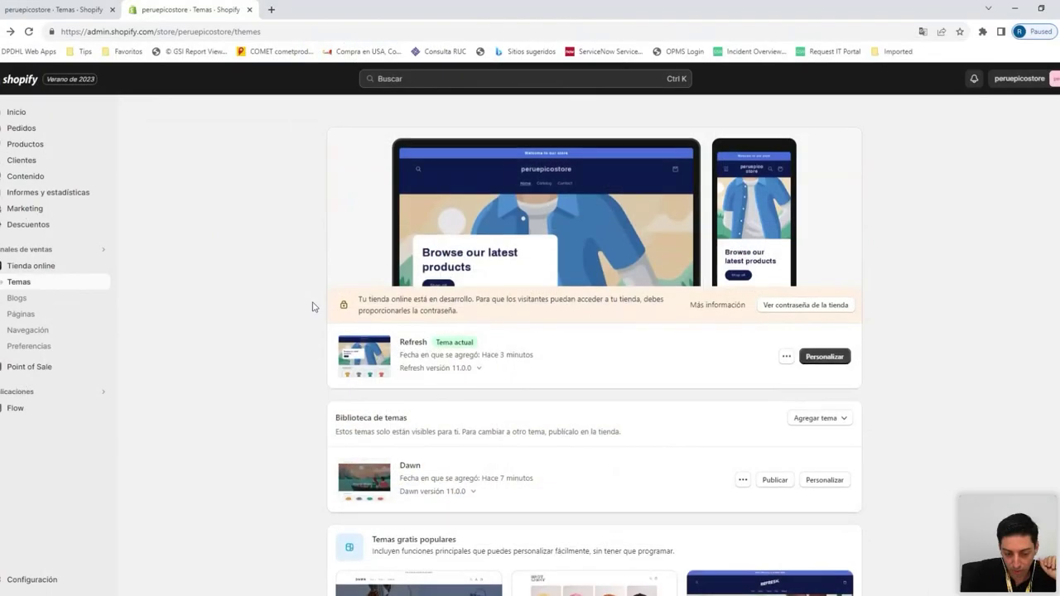
Check the Themes page showing Refresh as current and Dawn in the theme library
scroll(311, 307, "down", 1)
scroll(313, 308, "up", 2)
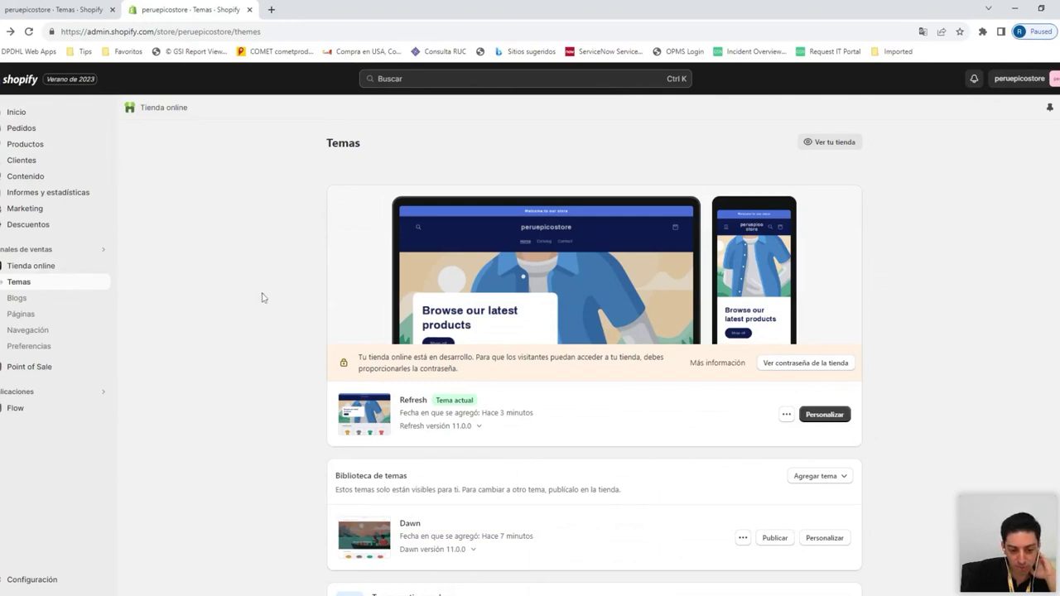
Return to the admin home page and view the live online store in a new tab
scroll(298, 355, "down", 3)
scroll(298, 355, "up", 3)
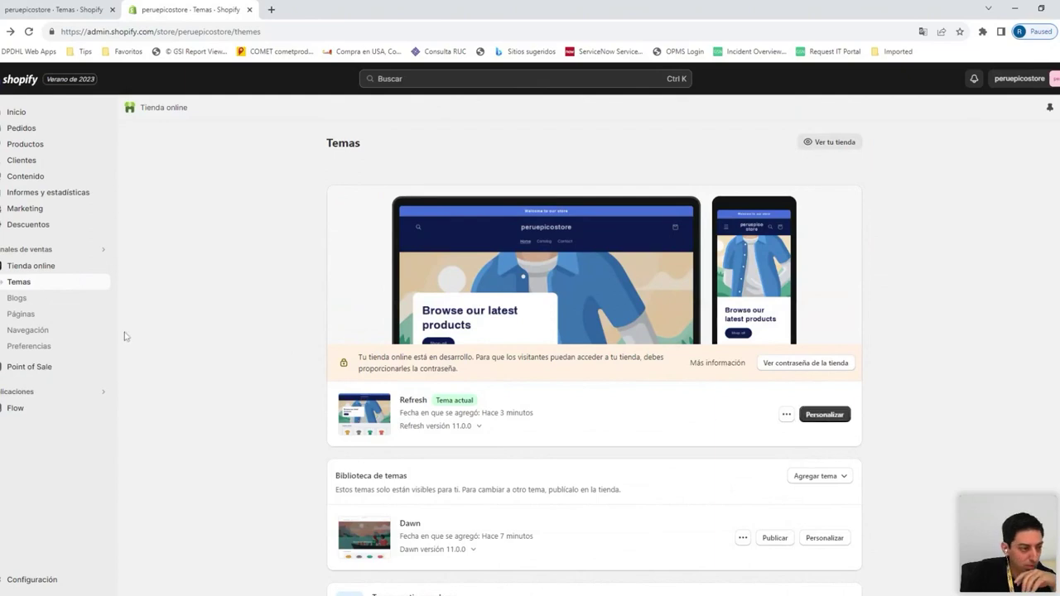
left_click(27, 116)
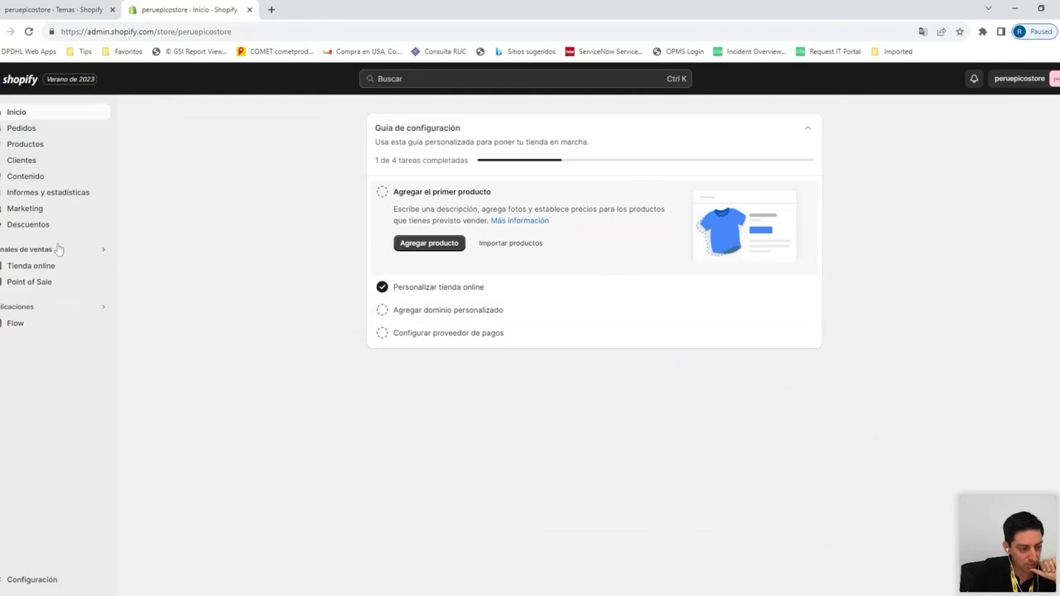
left_click(103, 265)
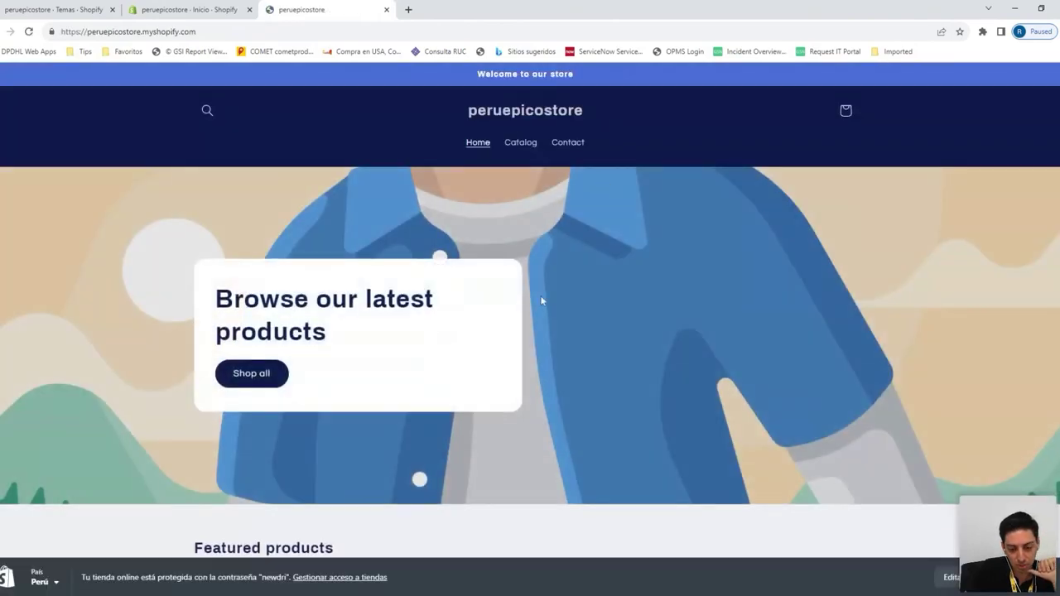
Scroll the Refresh storefront to the S/. 19.99 featured products and email section, then back up
scroll(542, 301, "down", 2)
scroll(542, 301, "up", 2)
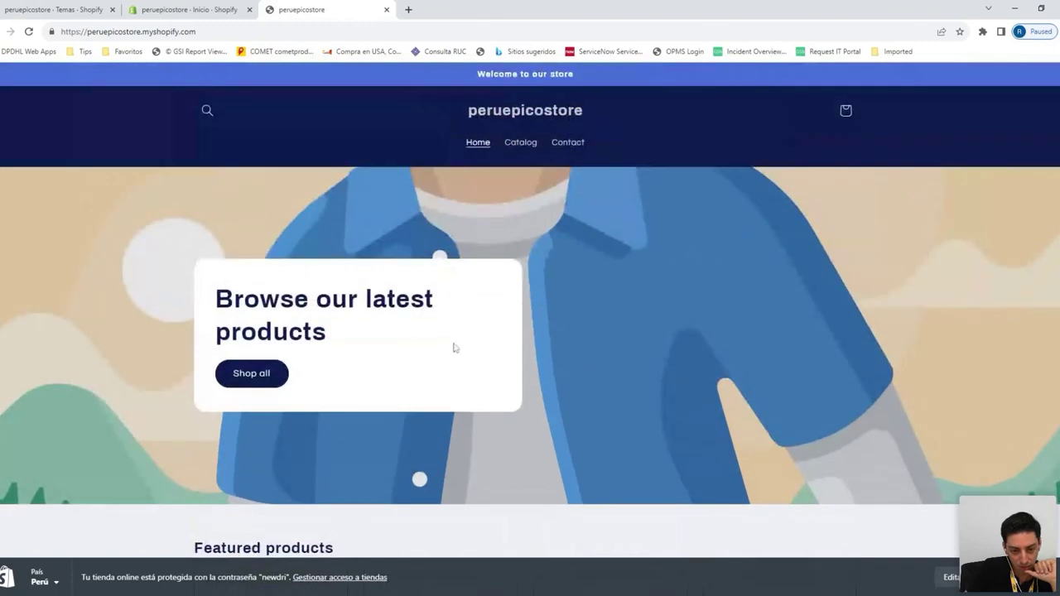
scroll(631, 254, "down", 6)
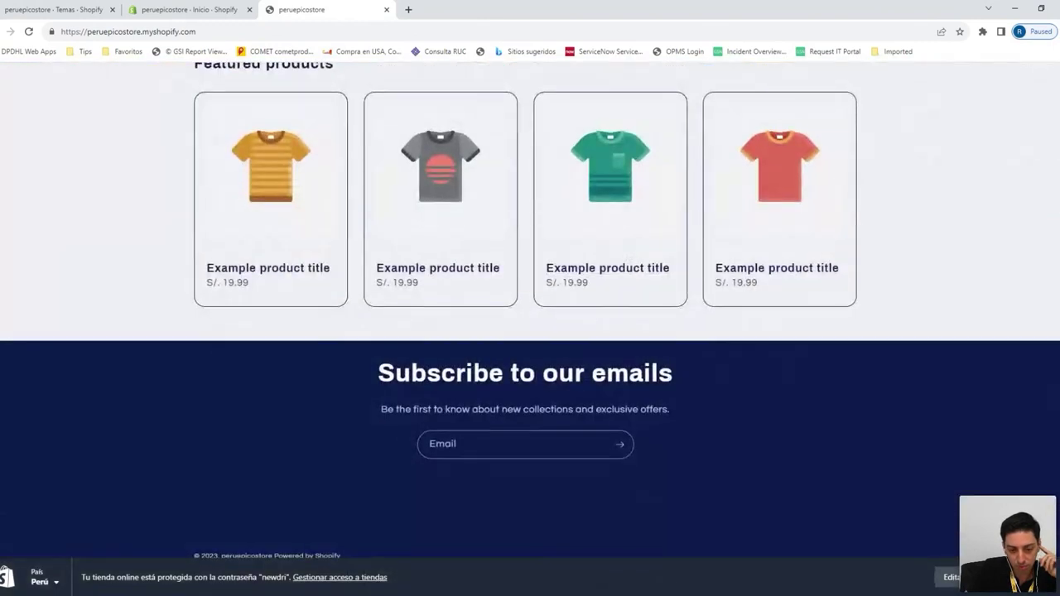
scroll(587, 386, "up", 6)
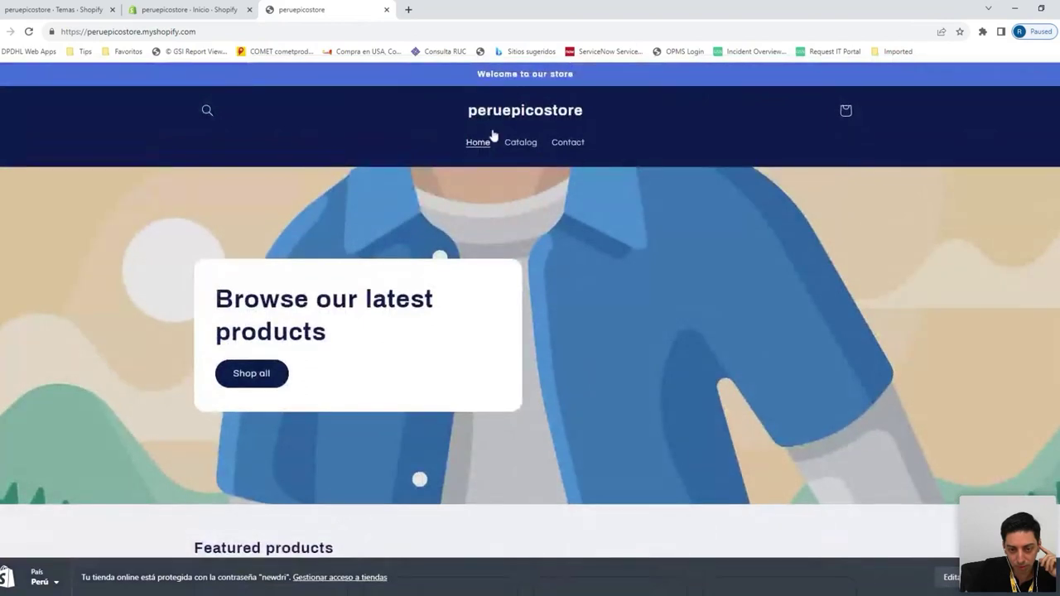
scroll(468, 259, "down", 6)
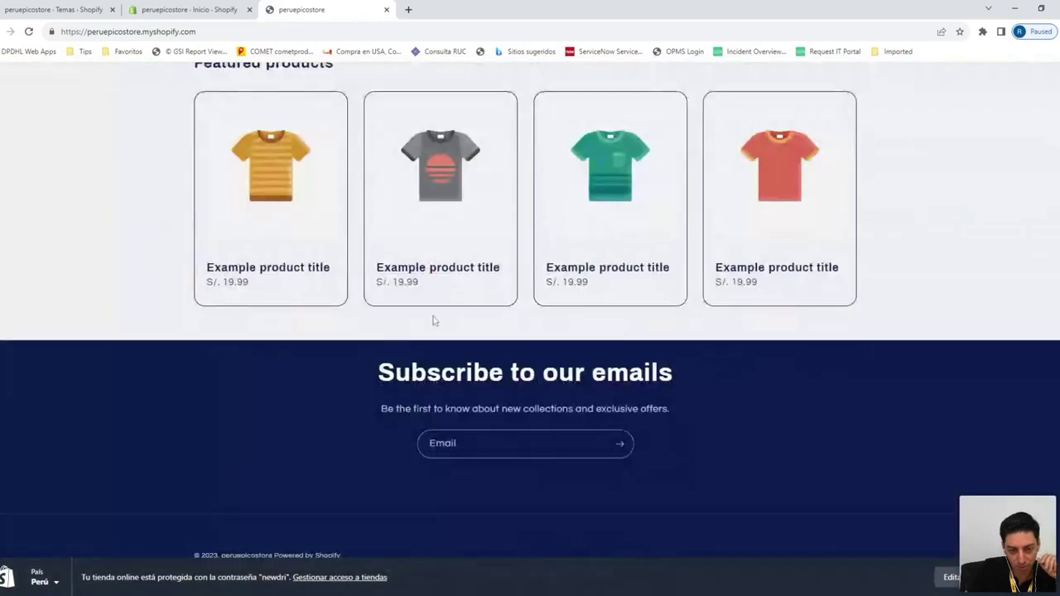
scroll(433, 320, "up", 6)
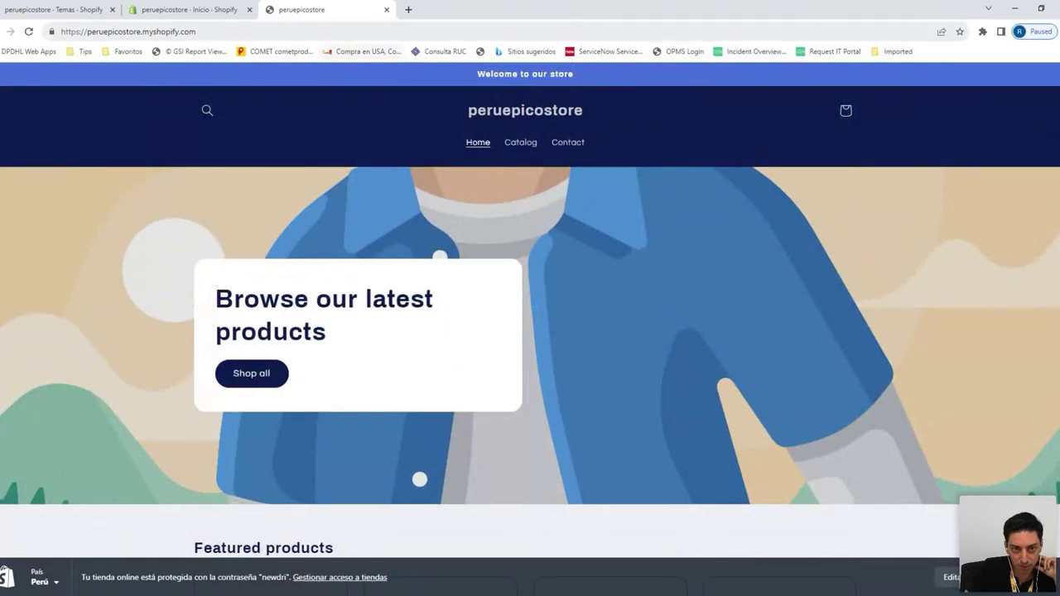
Close the storefront tab and launch Personalizar on the Refresh theme from Tienda online
left_click(386, 9)
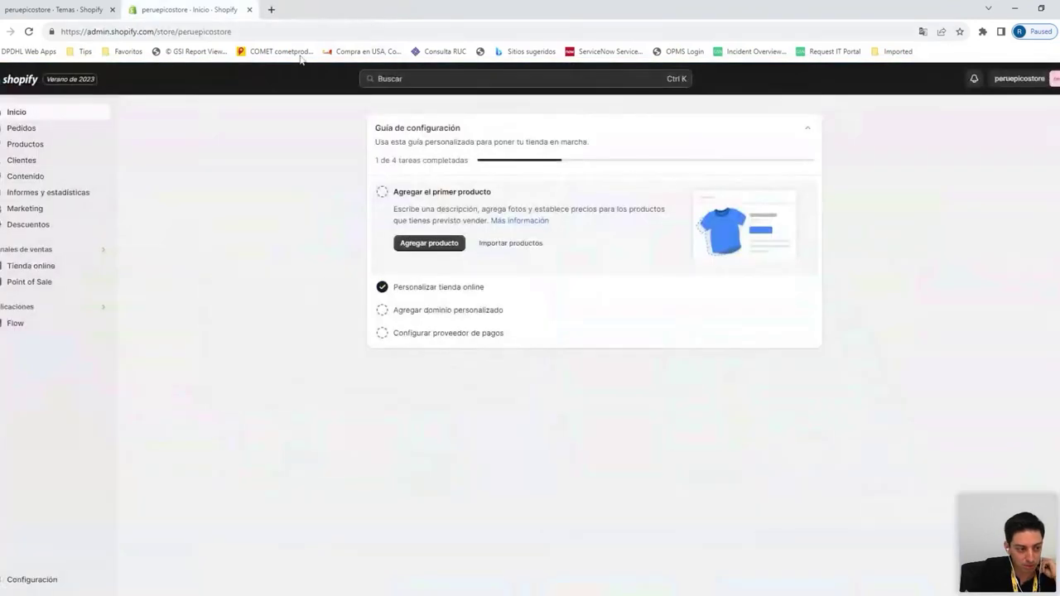
left_click(43, 265)
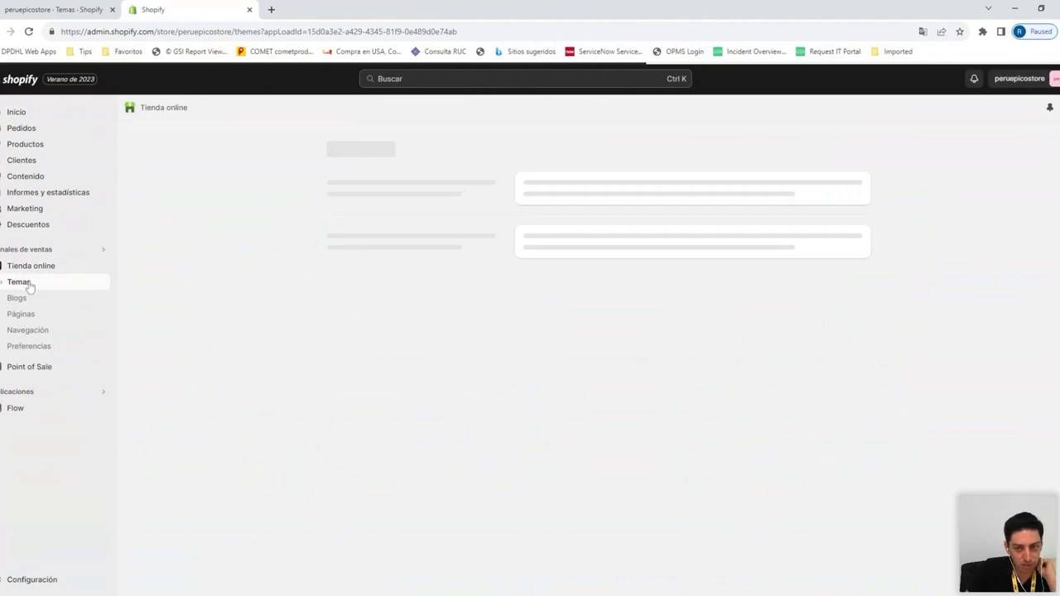
scroll(675, 327, "down", 1)
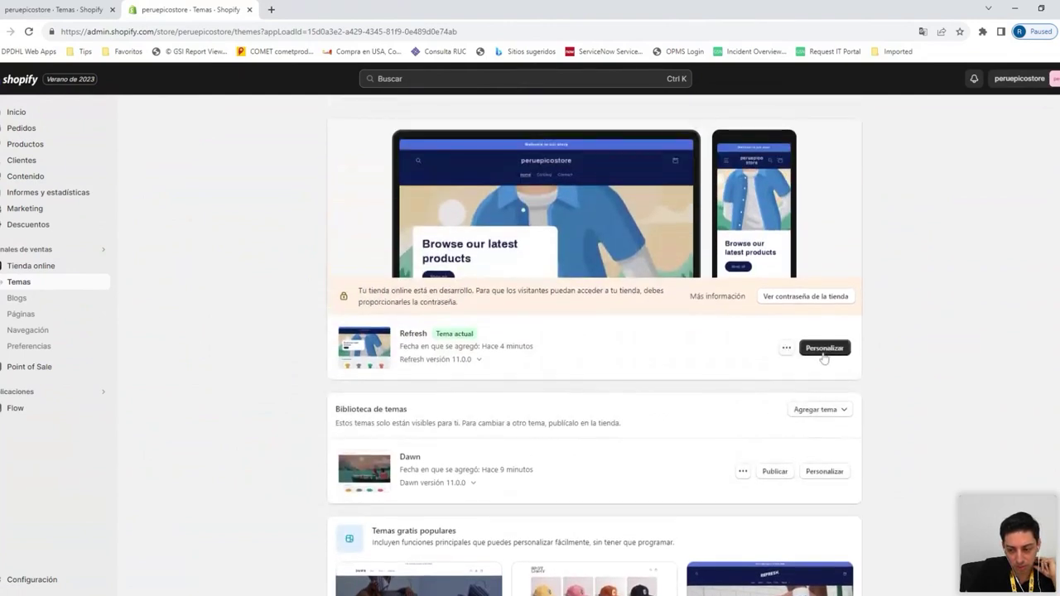
left_click(824, 355)
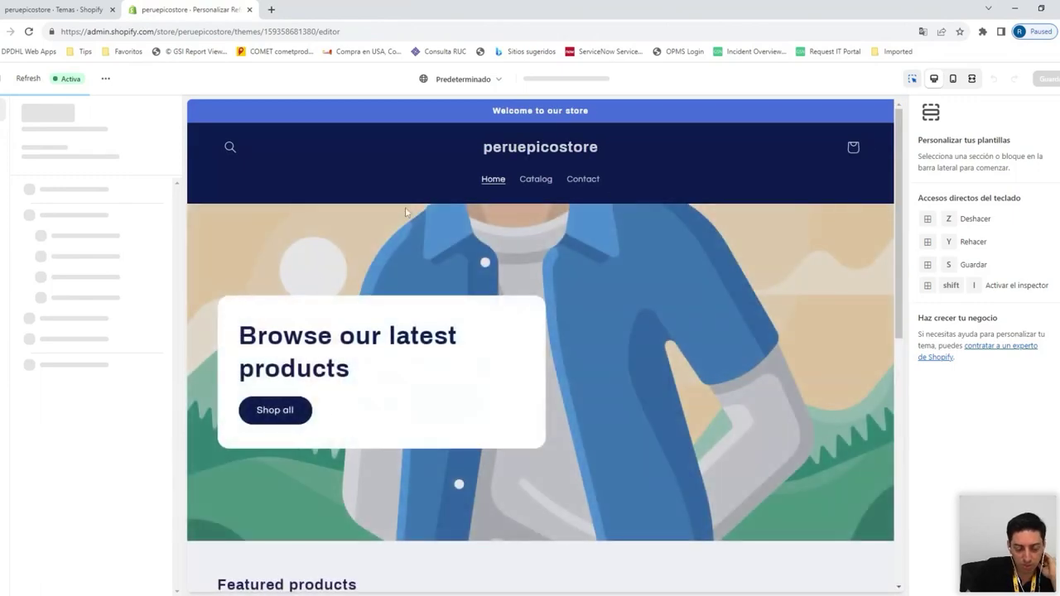
Scroll the theme editor preview through the slideshow, featured collection, email subscriber and footer sections
scroll(412, 323, "down", 6)
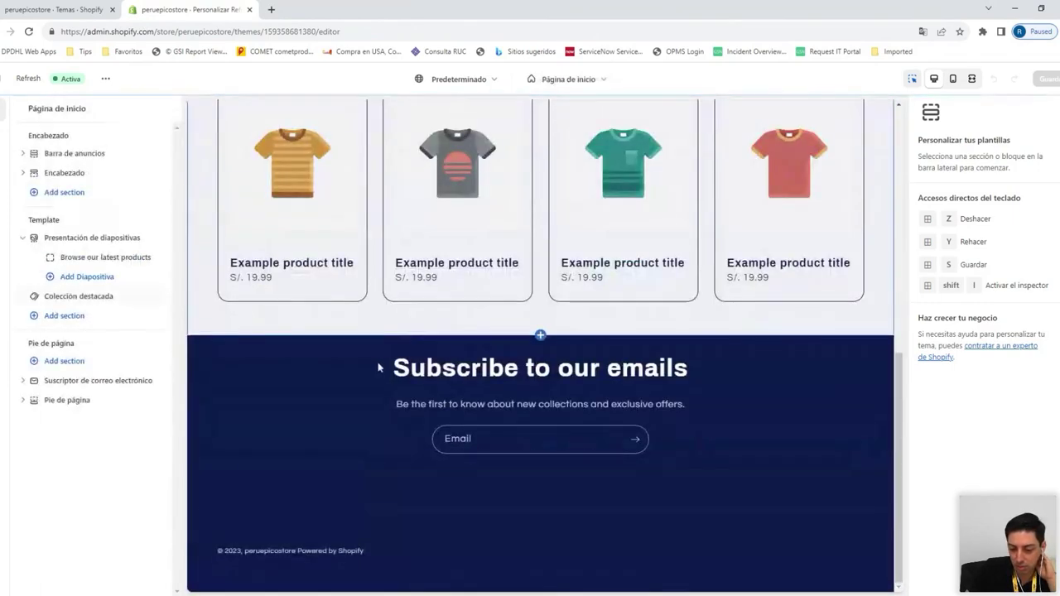
scroll(380, 373, "up", 2)
scroll(379, 378, "up", 5)
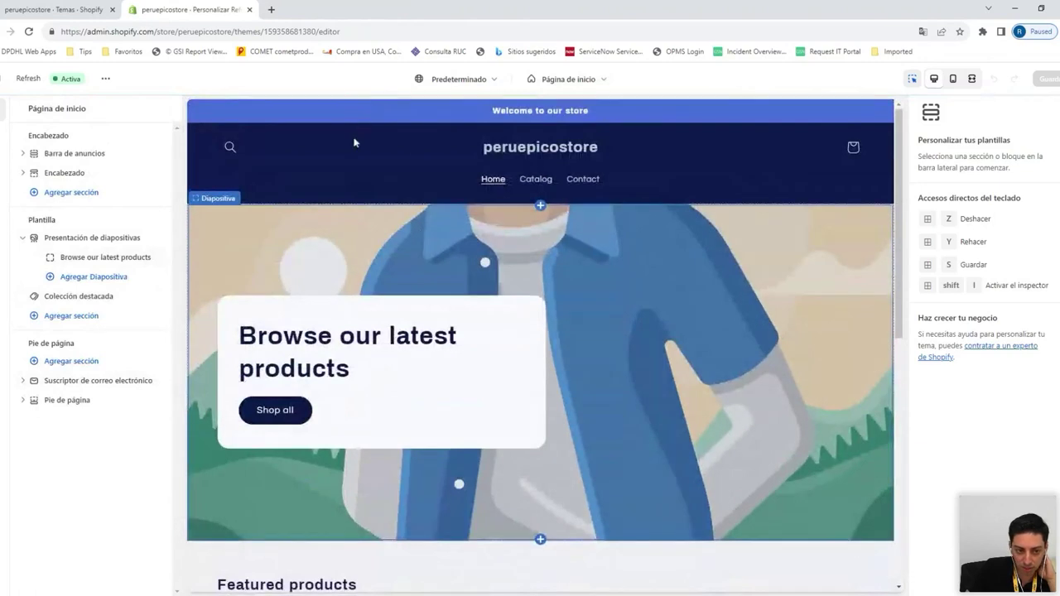
scroll(323, 147, "down", 1)
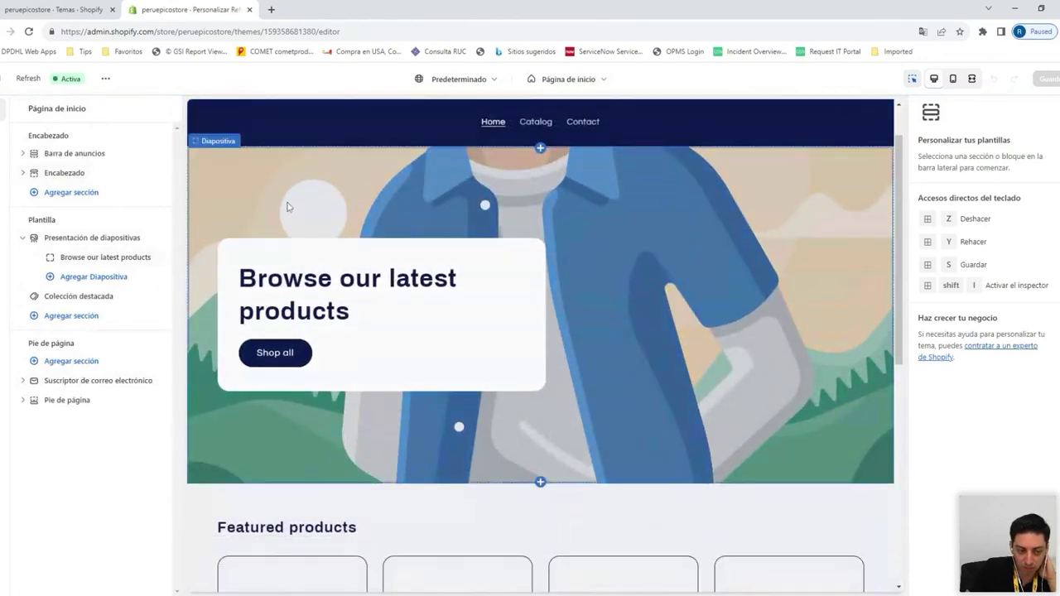
scroll(281, 195, "down", 5)
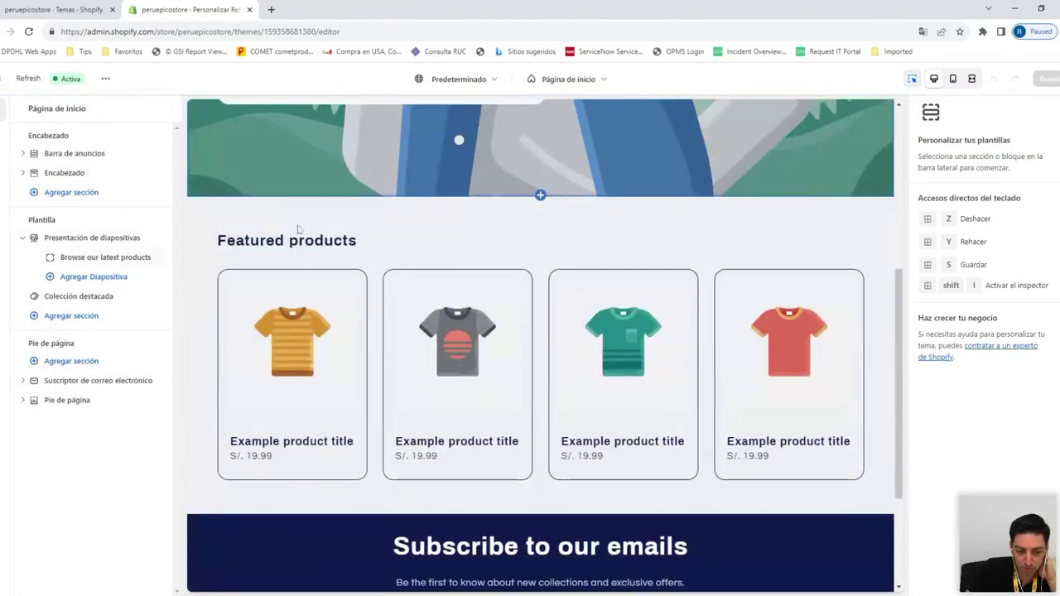
scroll(333, 321, "down", 3)
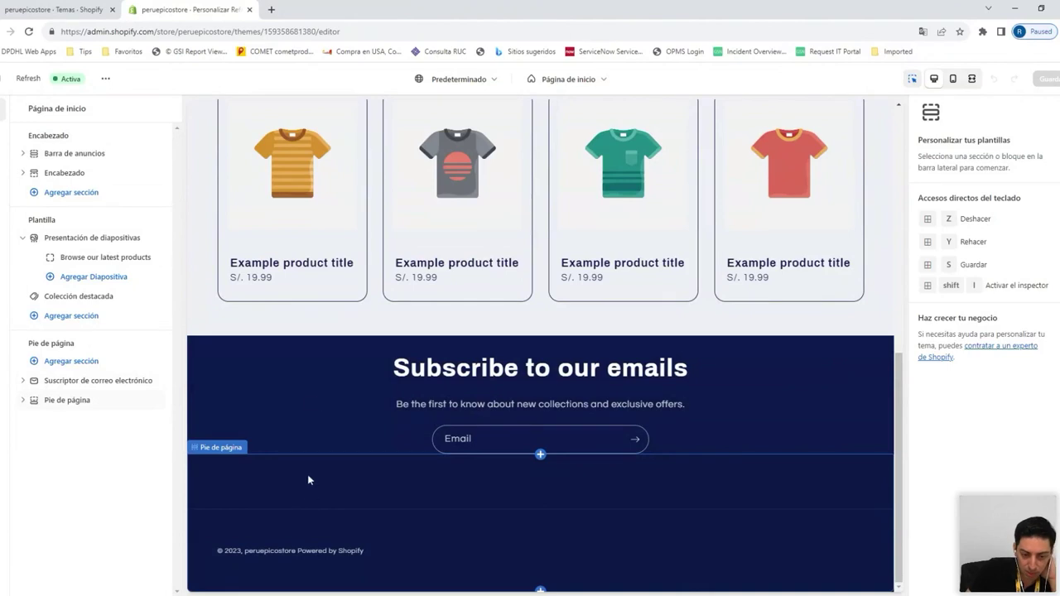
scroll(335, 379, "up", 10)
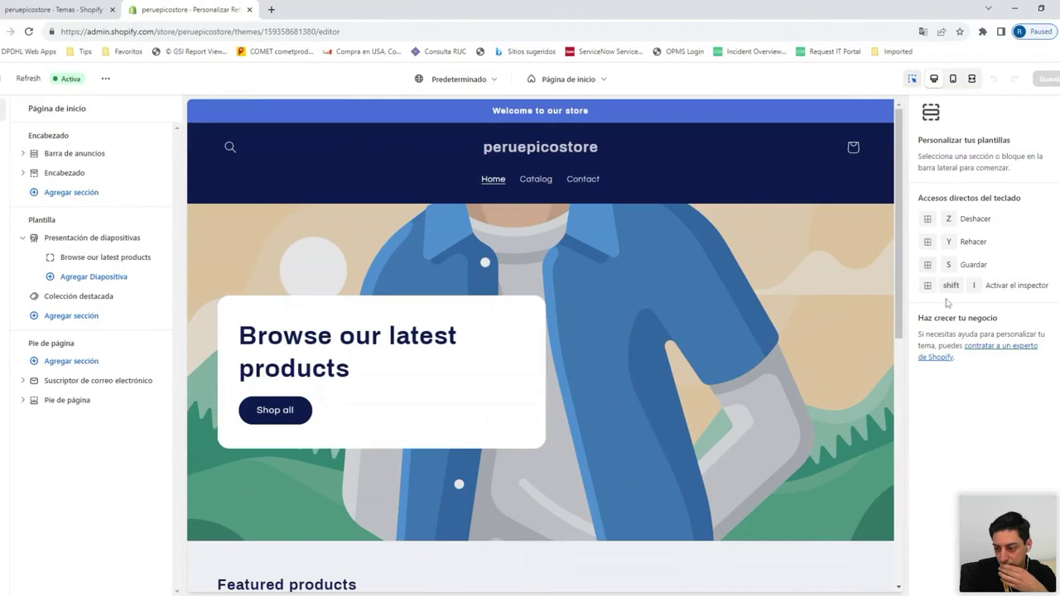
scroll(748, 275, "down", 3)
scroll(627, 302, "up", 3)
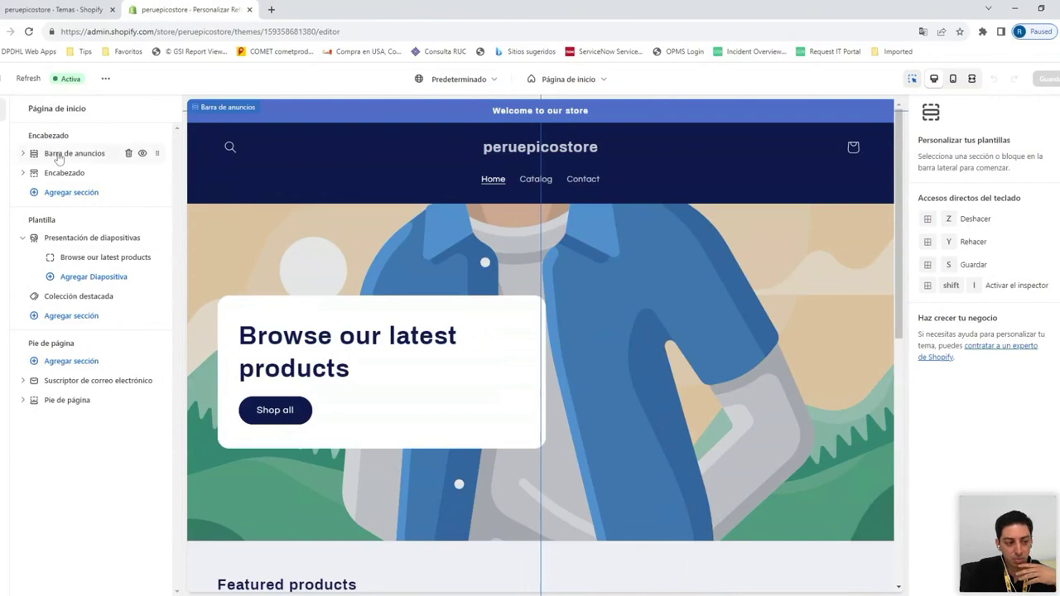
Delete the Barra de anuncios section, then open the slide, slideshow and Encabezado settings
left_click(58, 155)
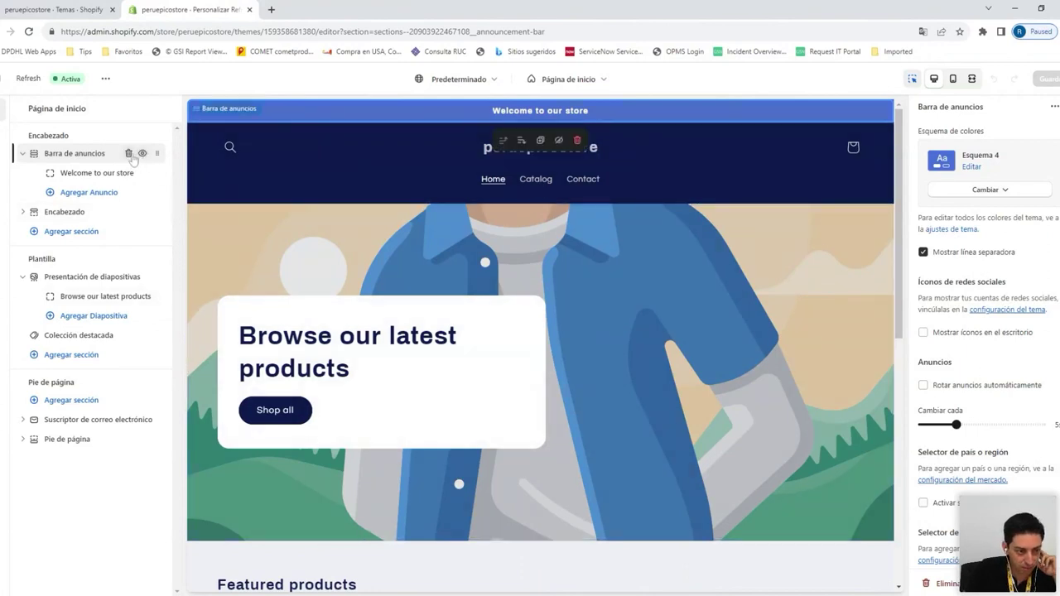
left_click(128, 154)
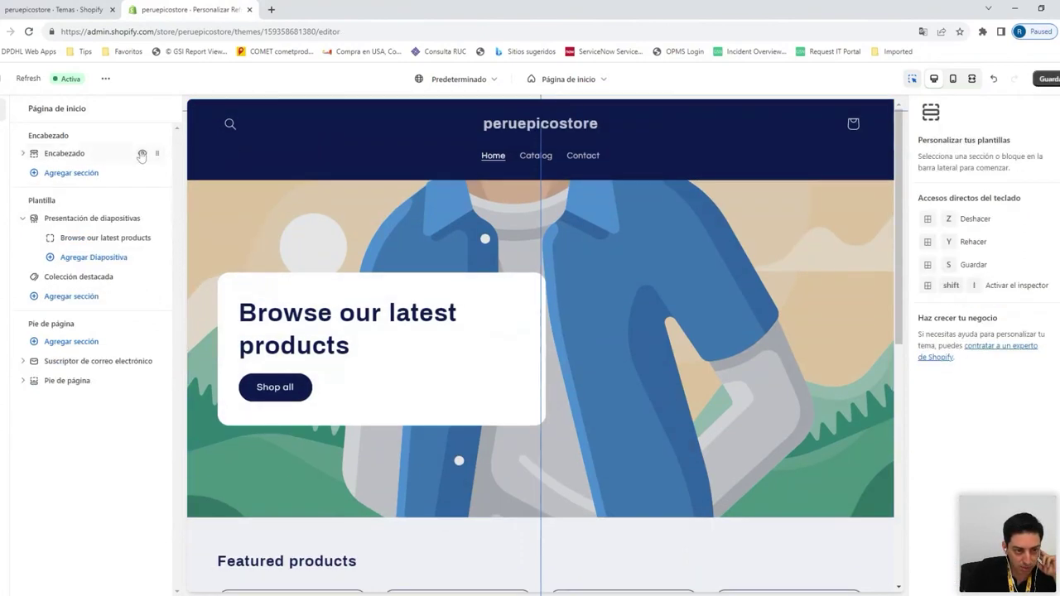
left_click(100, 240)
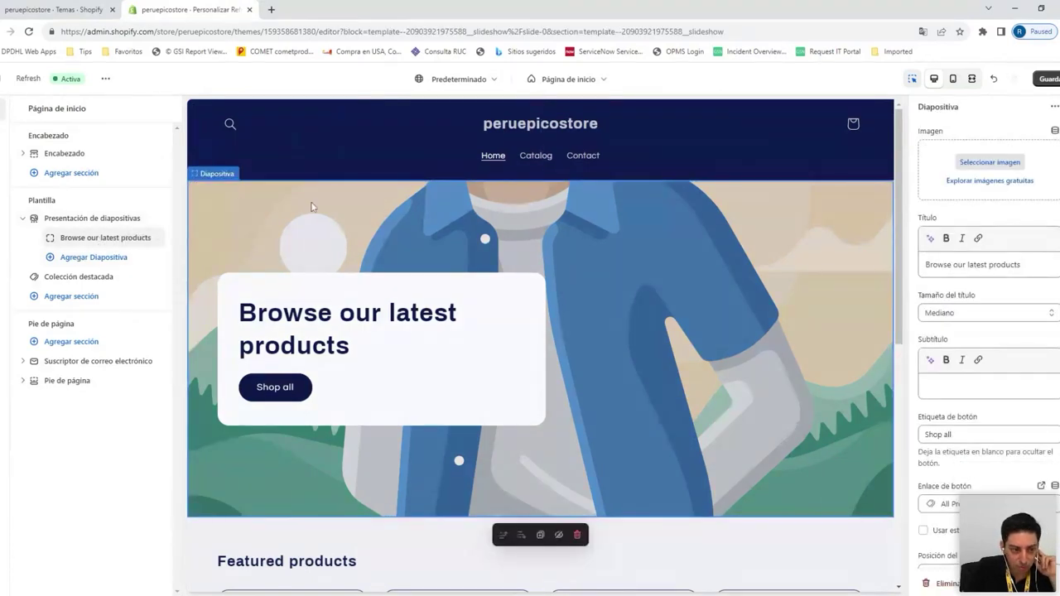
left_click(82, 220)
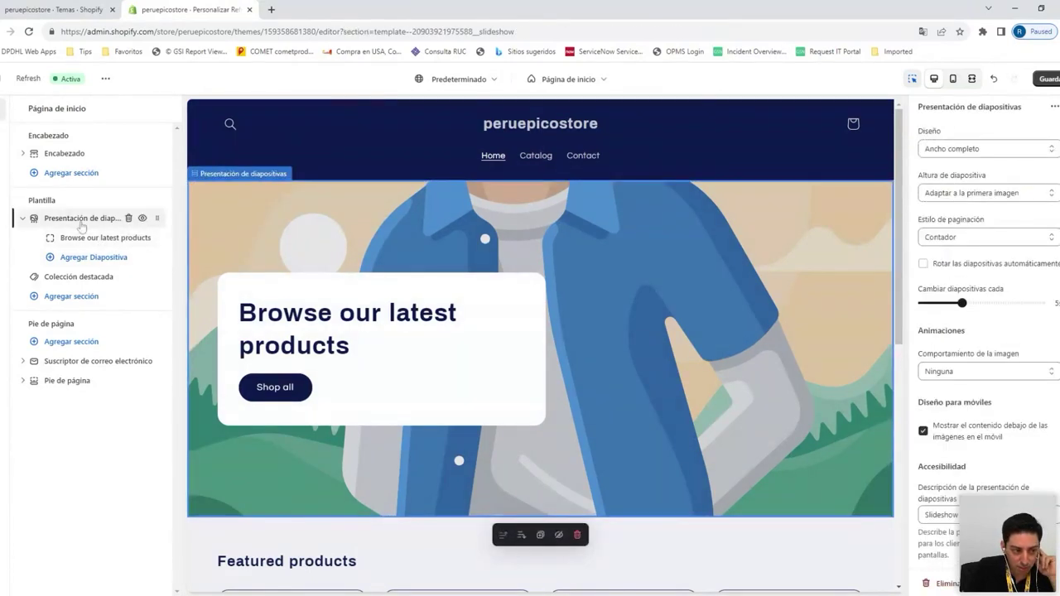
left_click(86, 154)
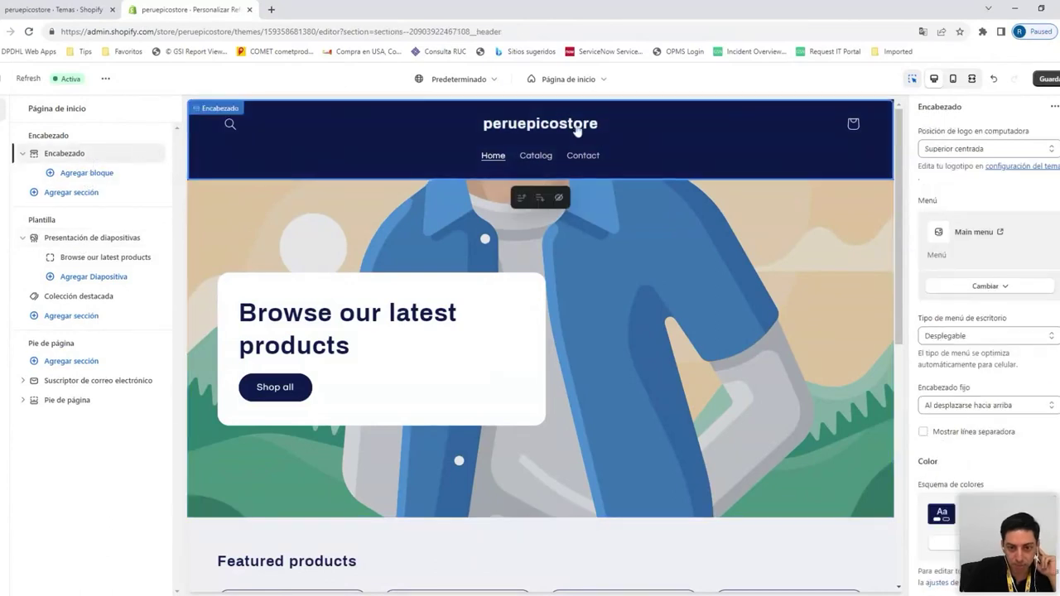
left_click(80, 173)
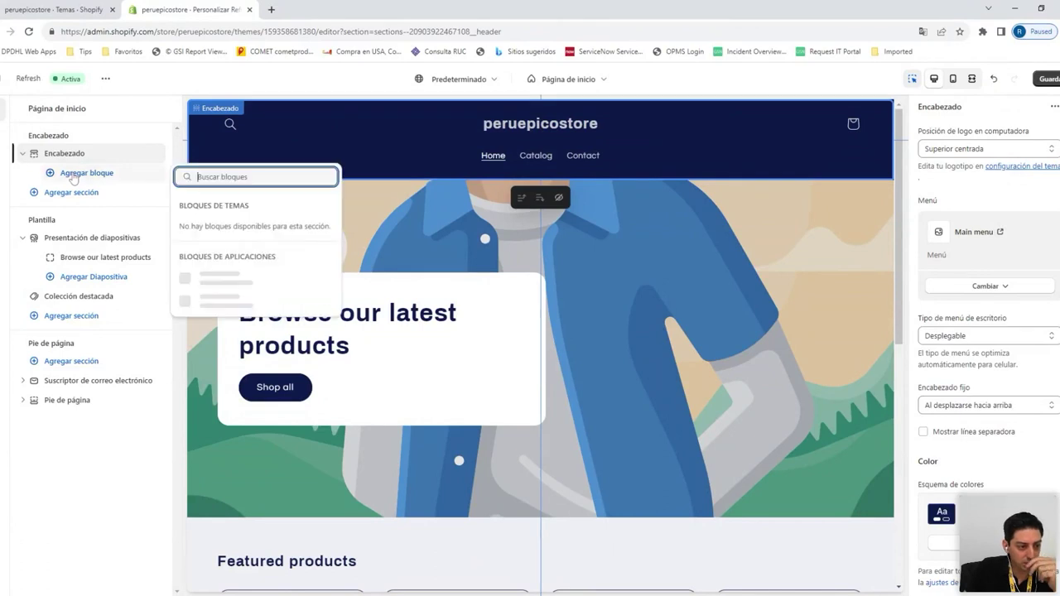
left_click(72, 175)
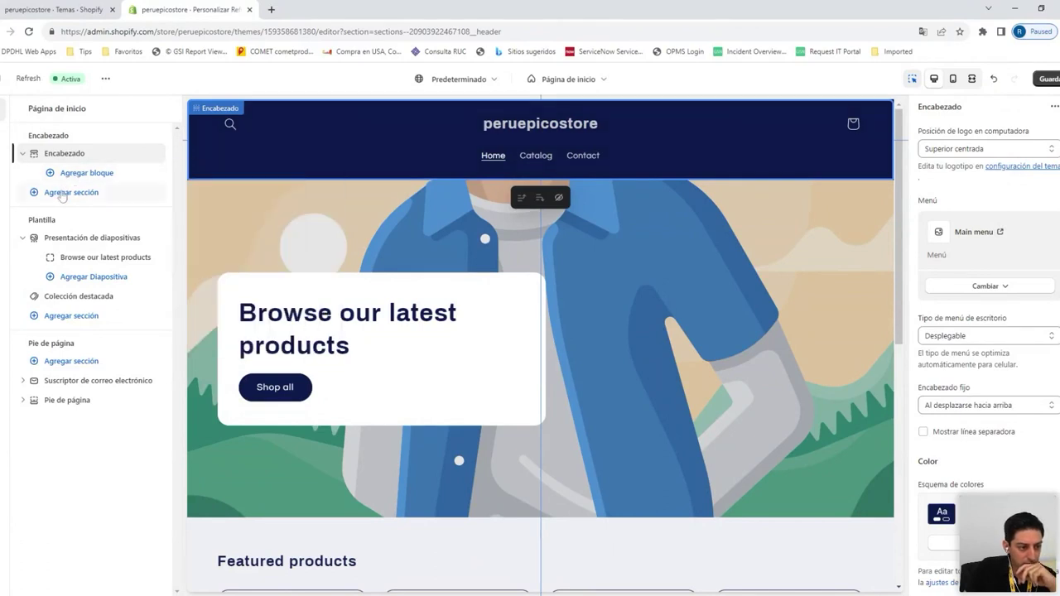
left_click(62, 194)
left_click(62, 196)
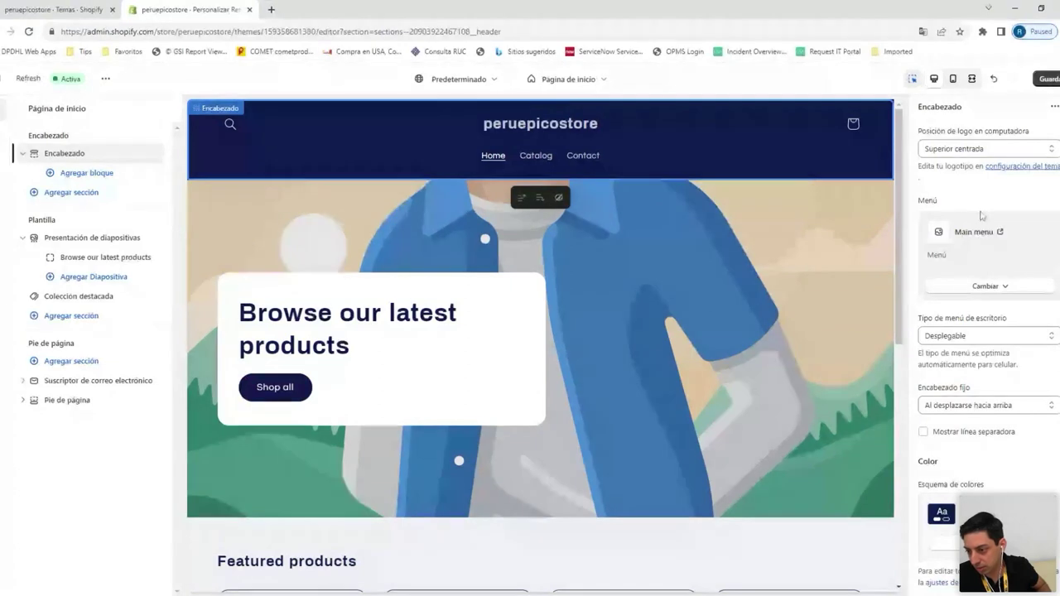
scroll(978, 224, "down", 2)
scroll(973, 237, "up", 2)
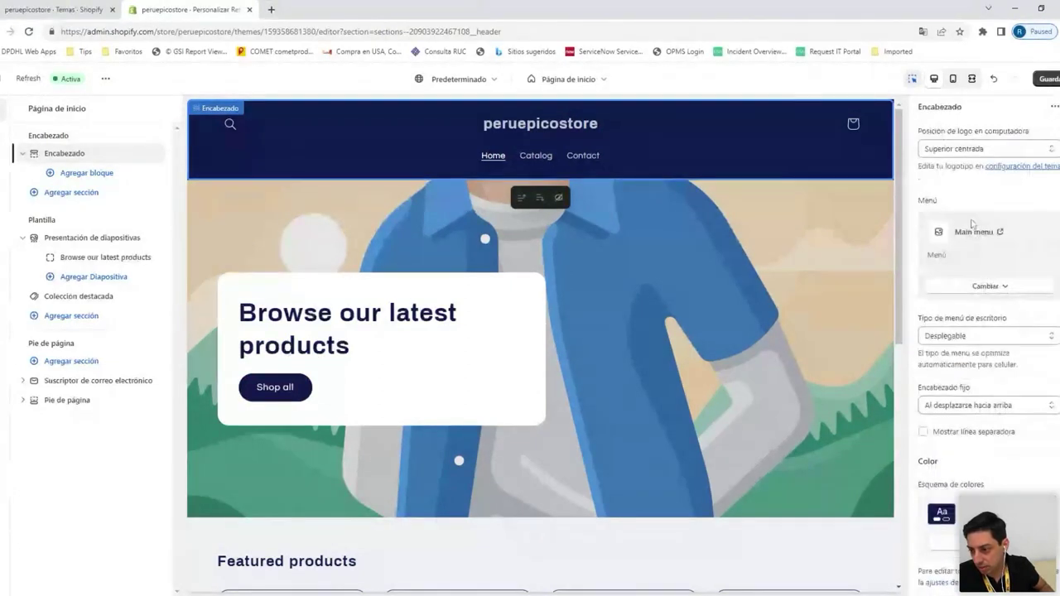
scroll(980, 246, "down", 2)
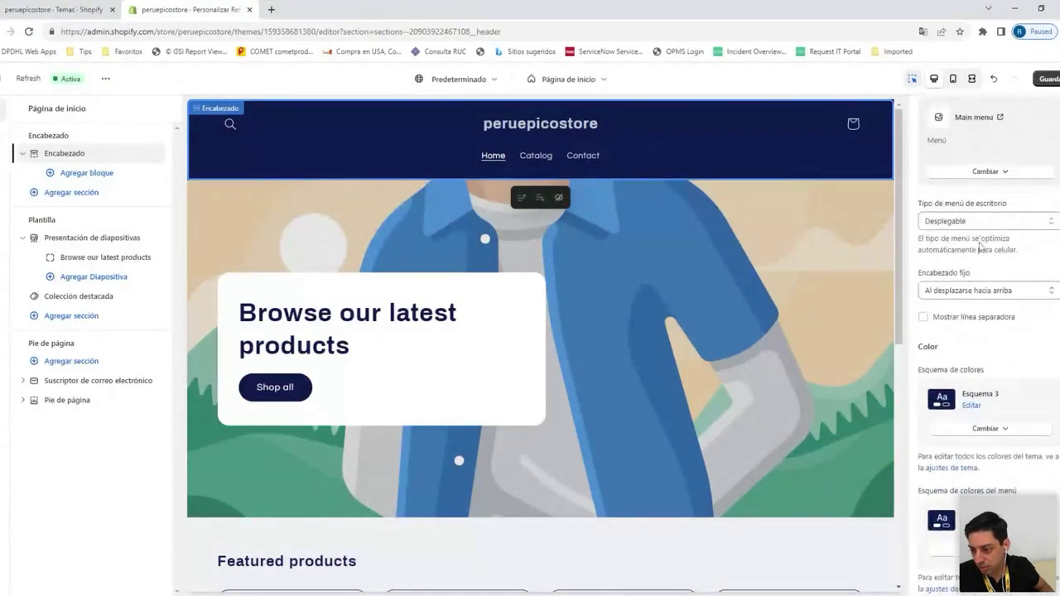
scroll(974, 278, "down", 4)
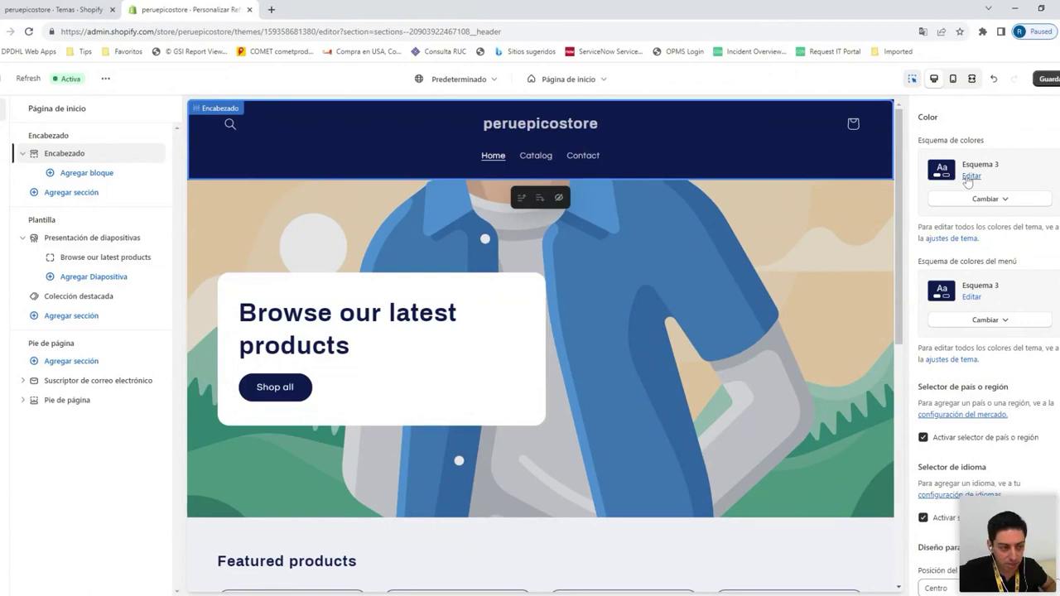
scroll(631, 295, "down", 4)
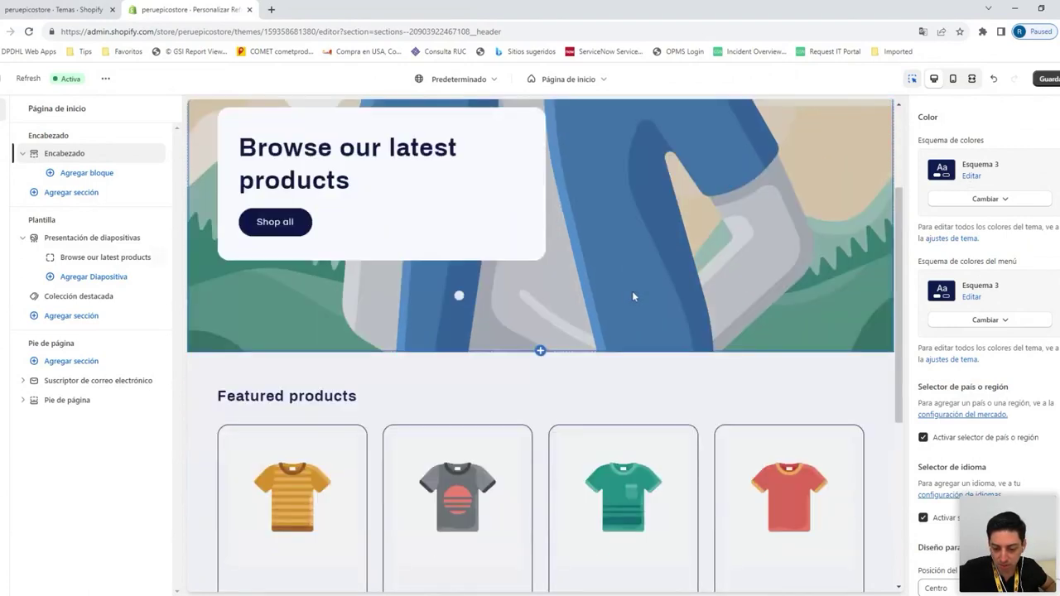
scroll(621, 390, "down", 3)
scroll(619, 384, "up", 6)
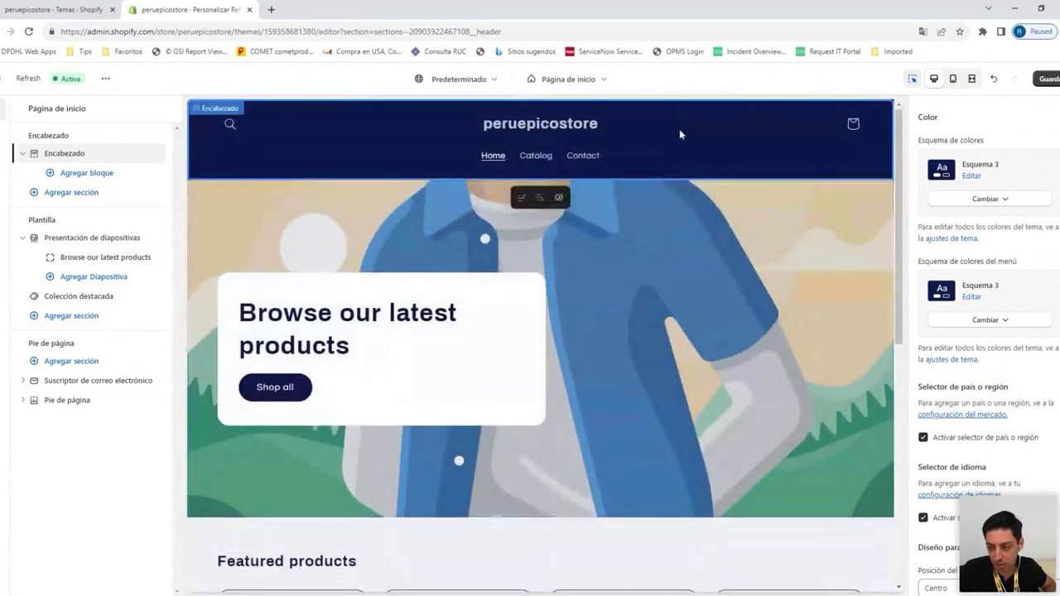
left_click_drag(1003, 167, 982, 165)
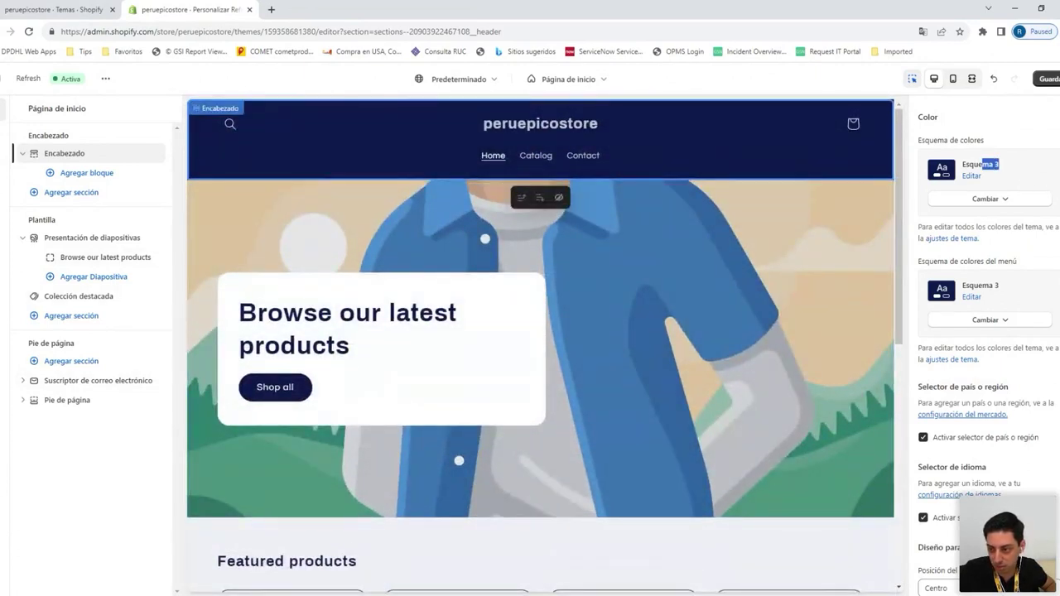
left_click_drag(1001, 285, 974, 285)
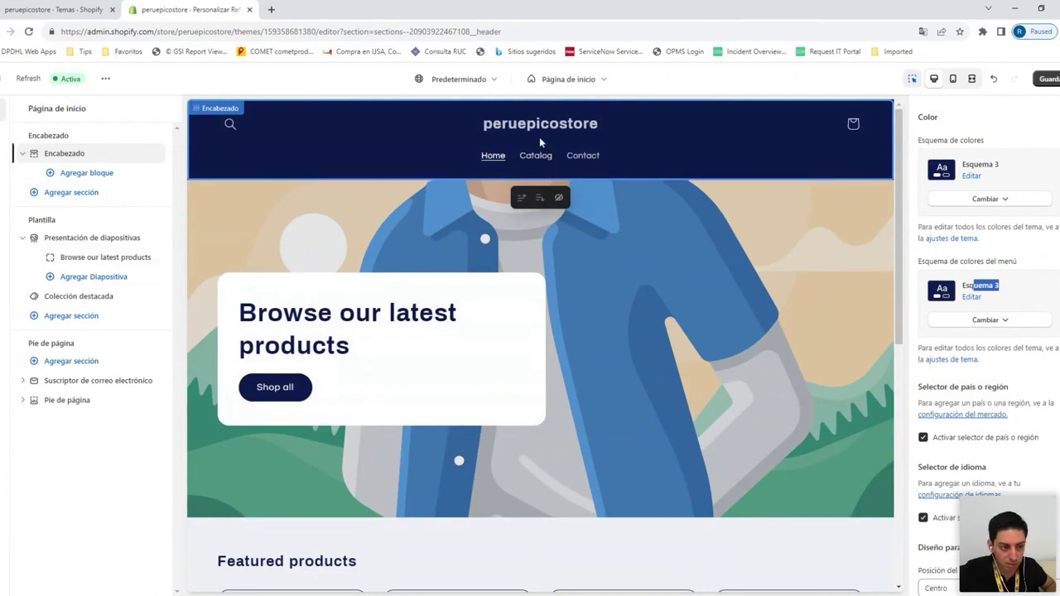
Open colour scheme 3 (Esquema 3) and set its background to #341649
left_click(13, 149)
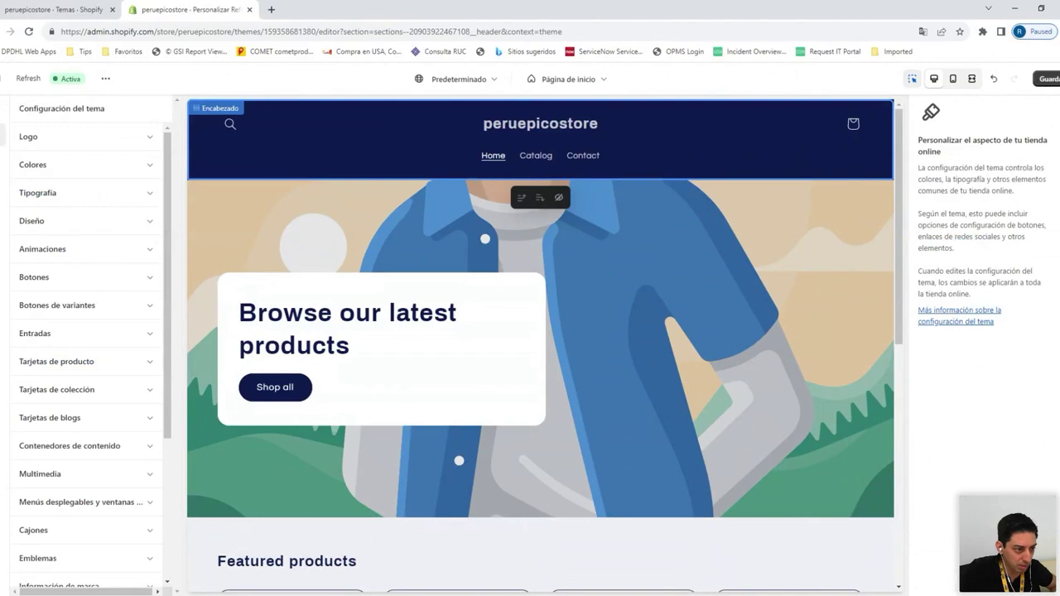
left_click(118, 165)
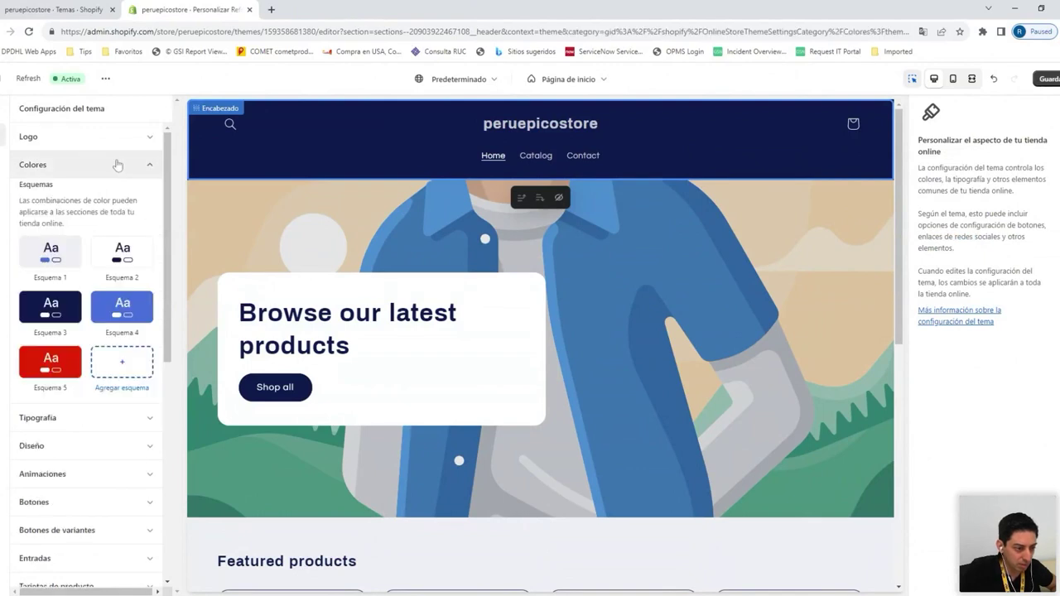
left_click(70, 305)
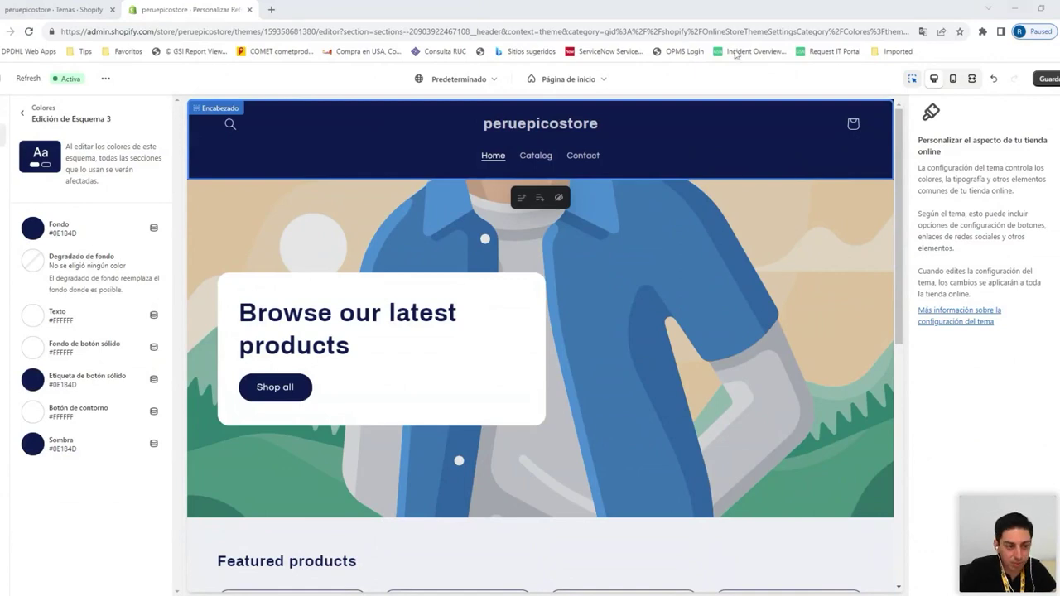
left_click(43, 233)
left_click_drag(94, 354, 38, 354)
type("341649")
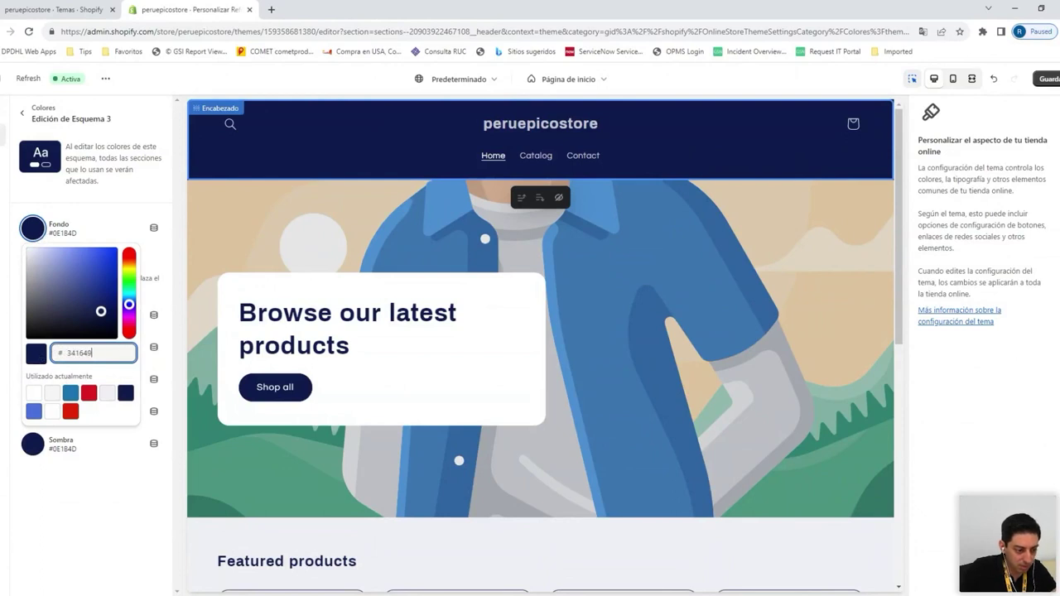
left_click(120, 502)
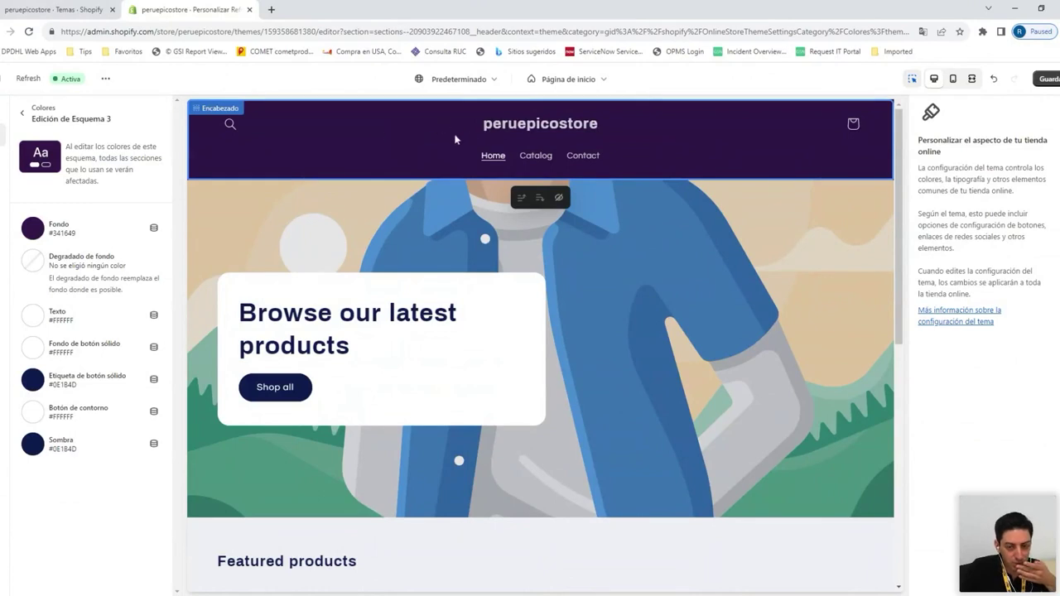
Set Esquema 3's solid button label and shadow colours to #341649 too
left_click(33, 379)
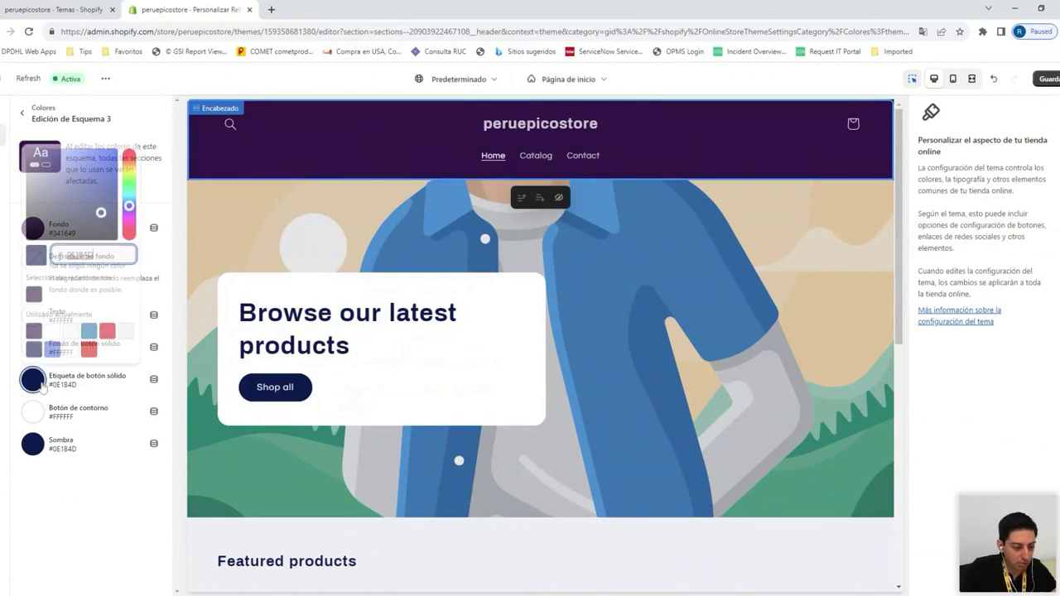
key("ctrl+a")
type("341649")
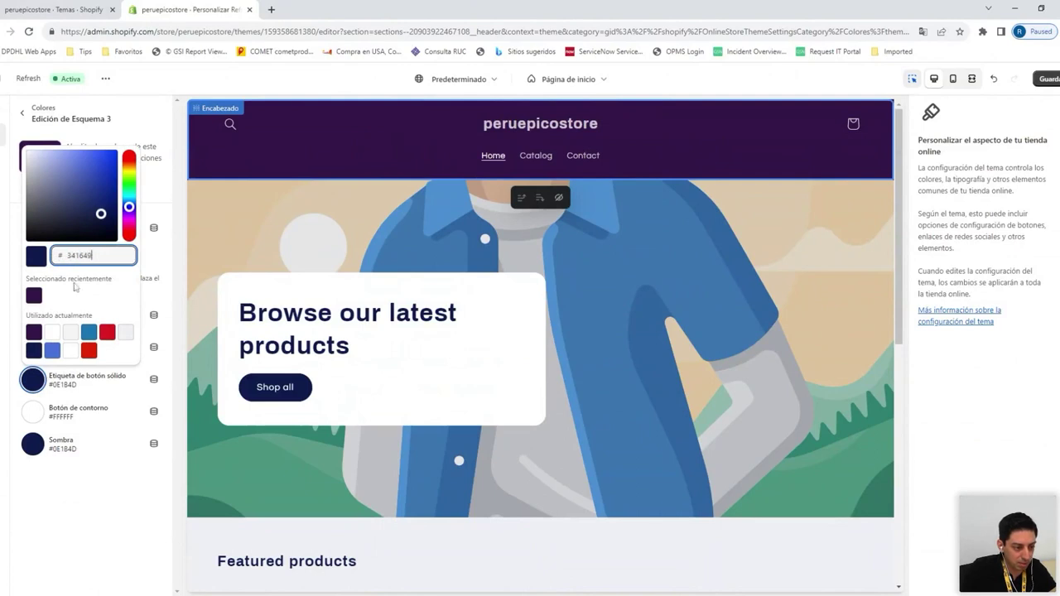
left_click(91, 465)
left_click(33, 444)
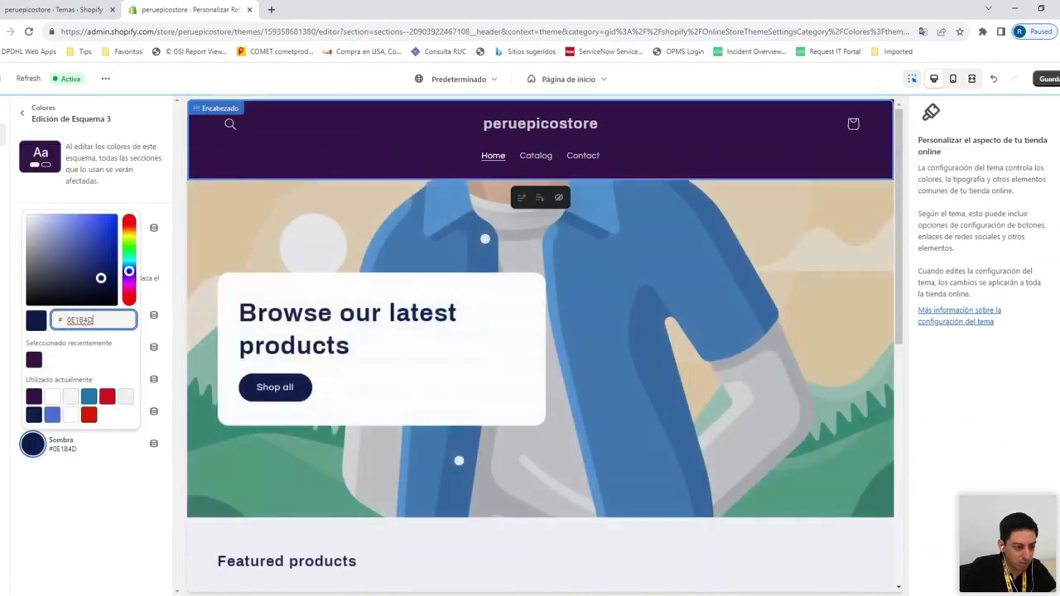
key("ctrl+a")
type("341649")
left_click(83, 492)
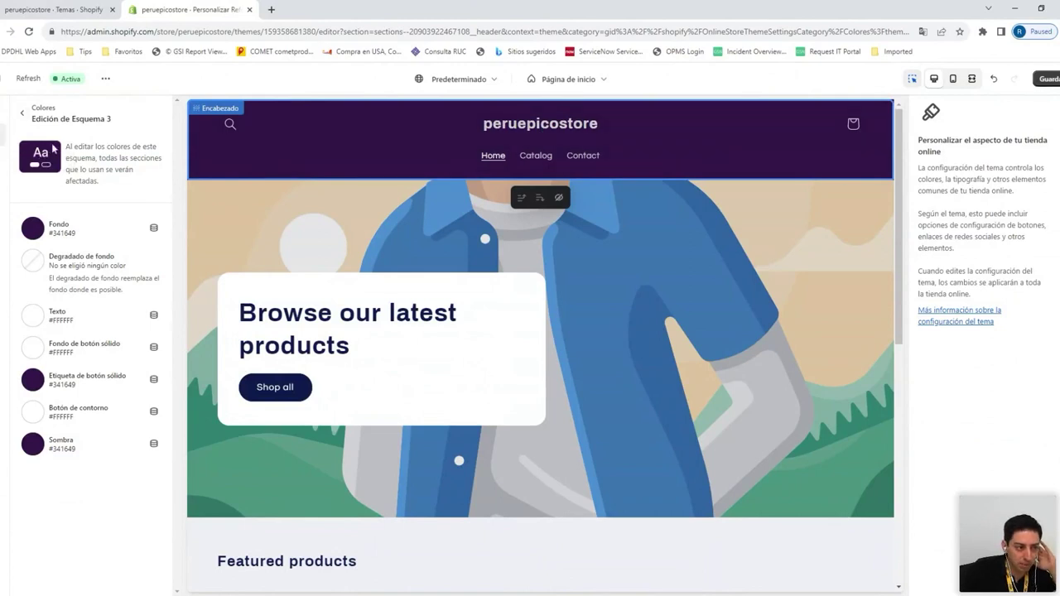
left_click(22, 114)
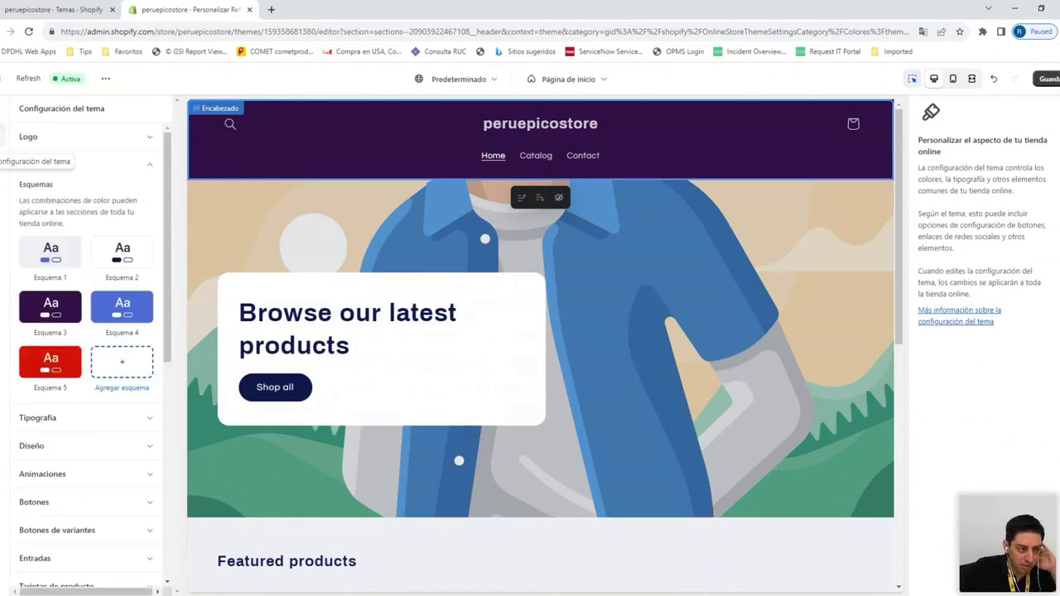
Upload the Logo2 image for the store logo
left_click(68, 138)
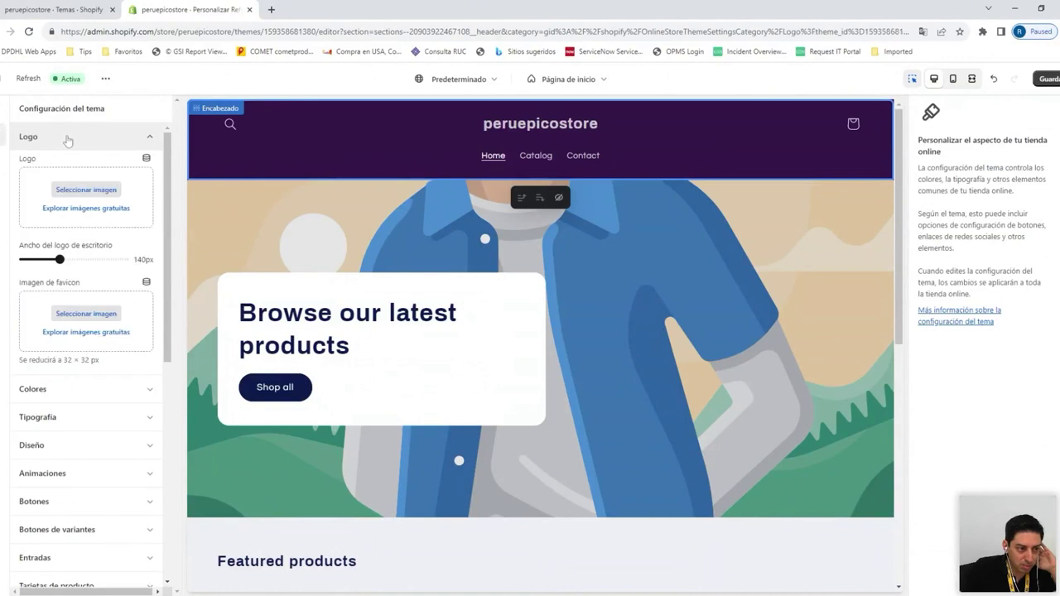
left_click(86, 191)
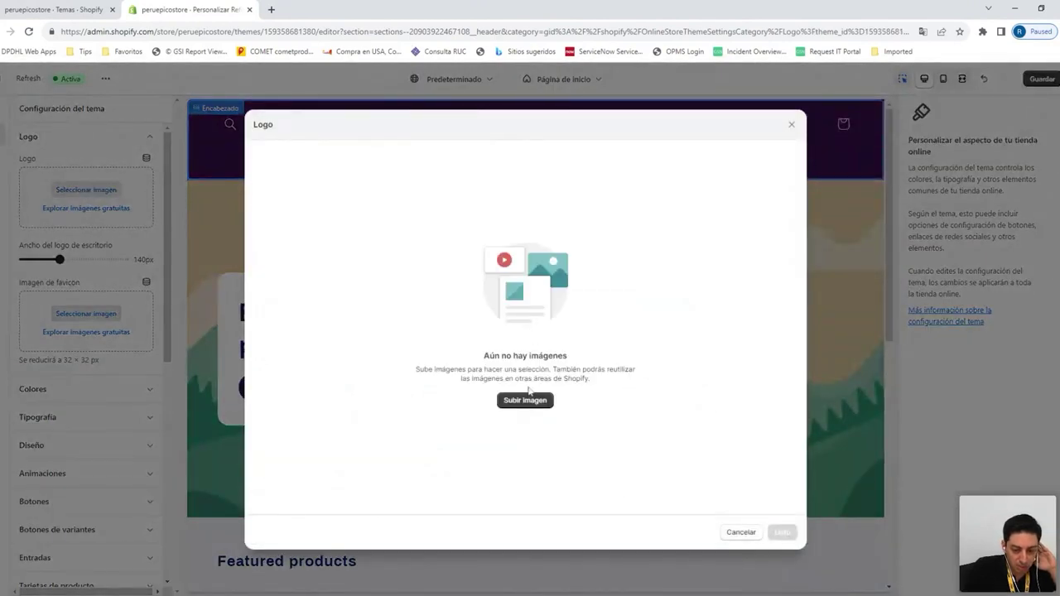
left_click(528, 402)
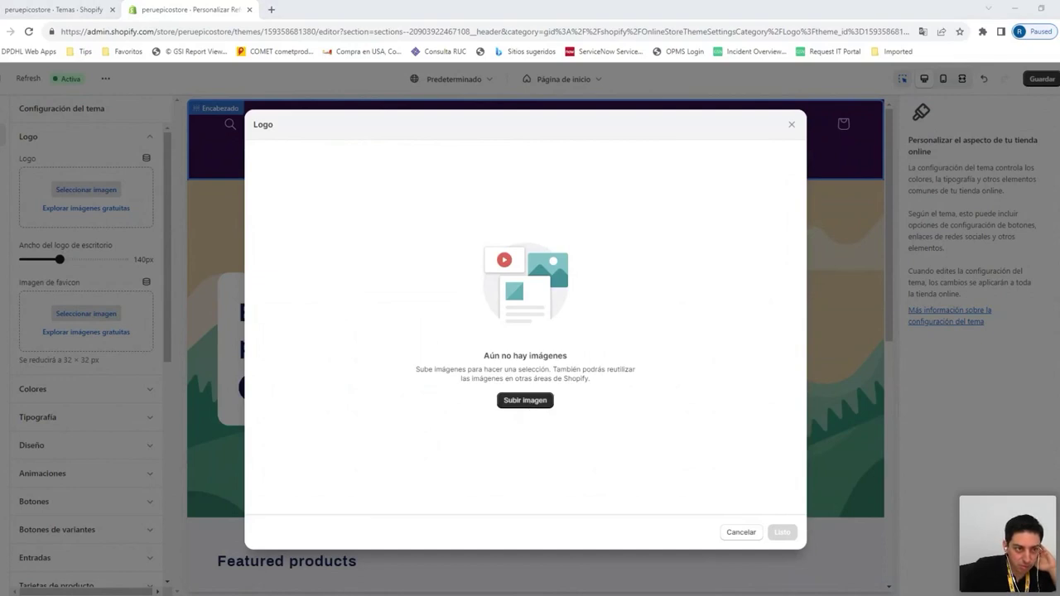
key("Return")
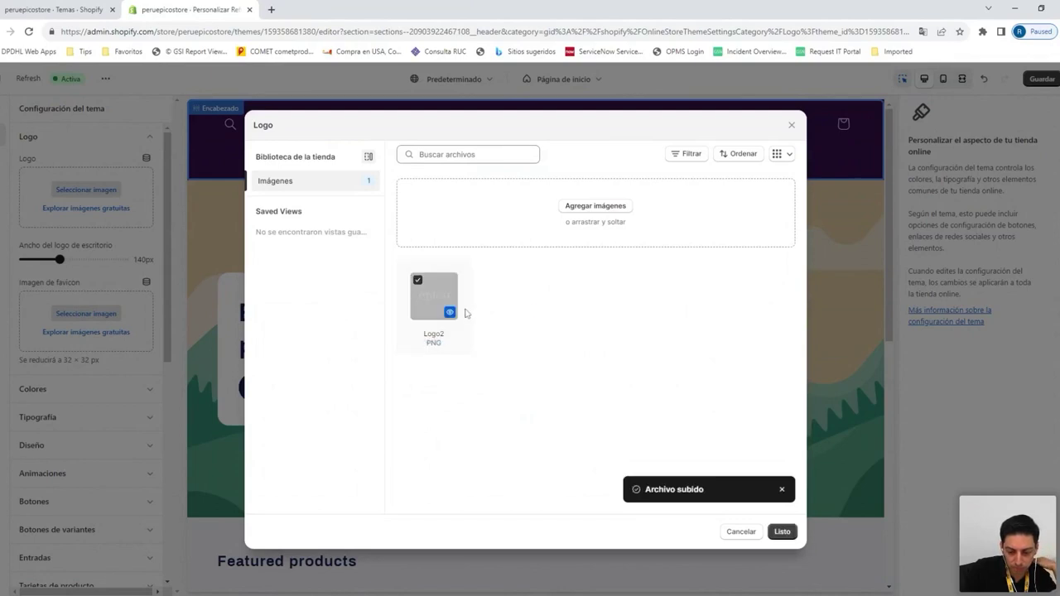
Use Logo2 as the header logo and save the theme
left_click(456, 307)
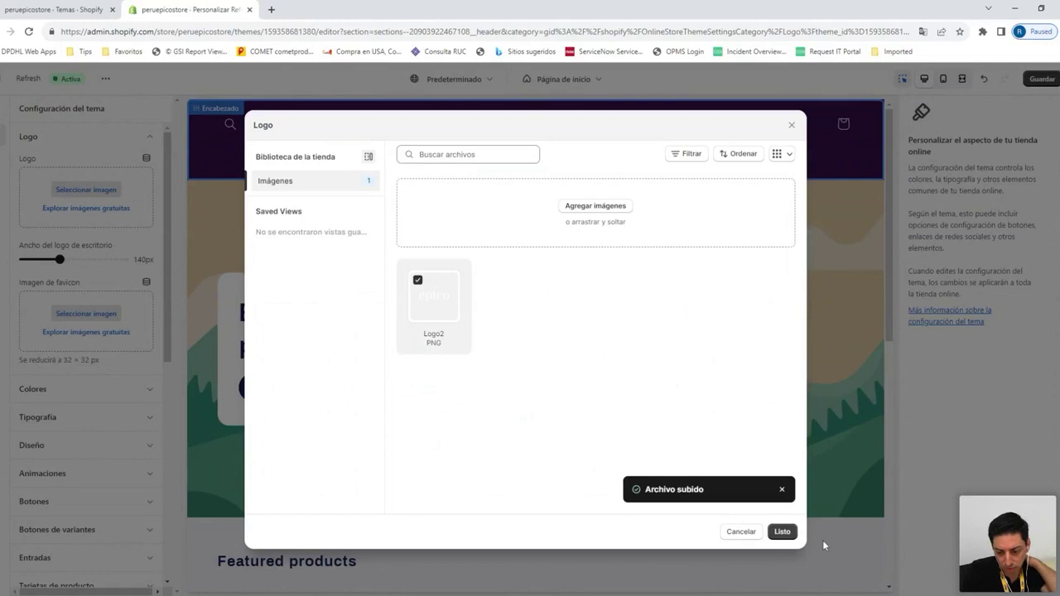
left_click(781, 532)
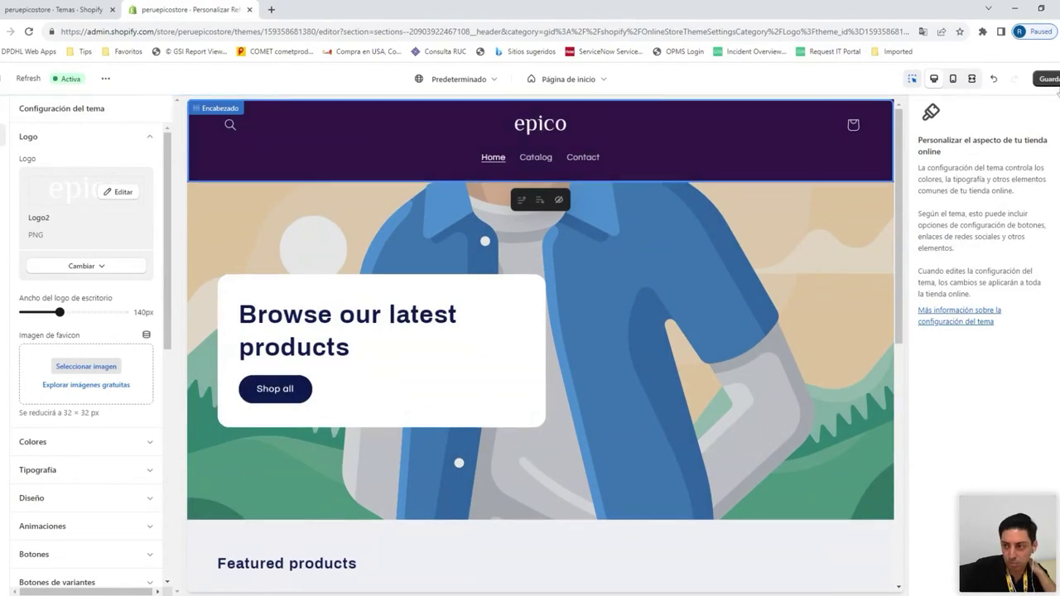
left_click(1055, 83)
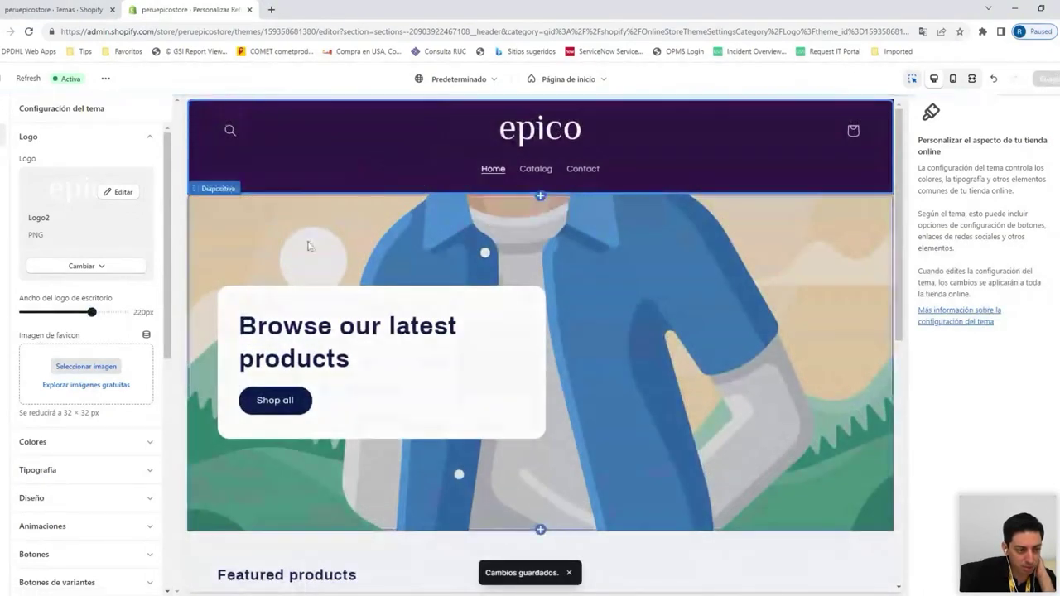
scroll(83, 365, "down", 2)
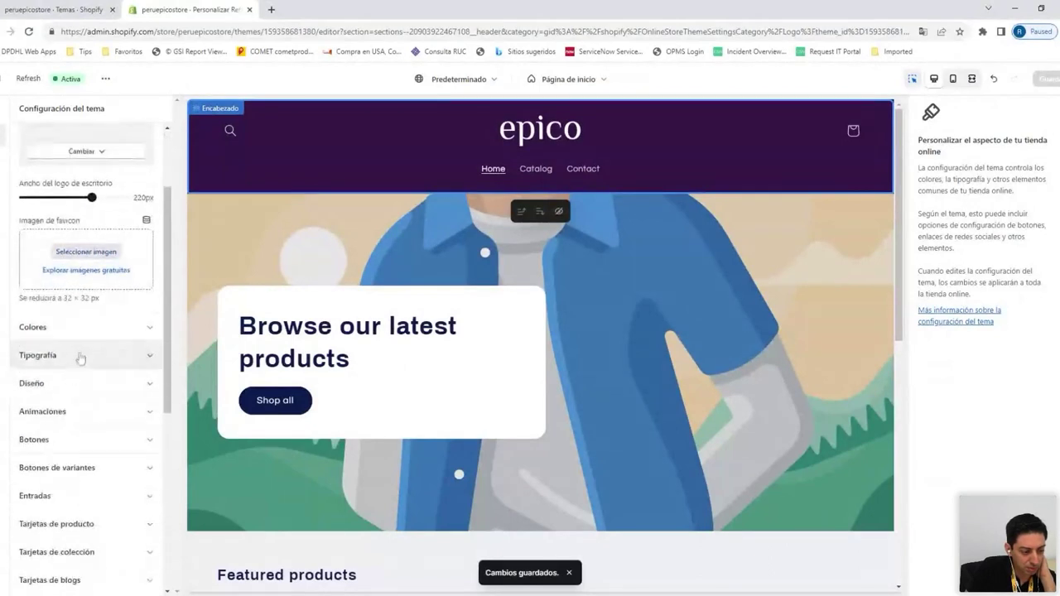
left_click(80, 327)
Add a Barra de anuncios section on the home page and open its 'Welcome to our store' block
left_click(5, 110)
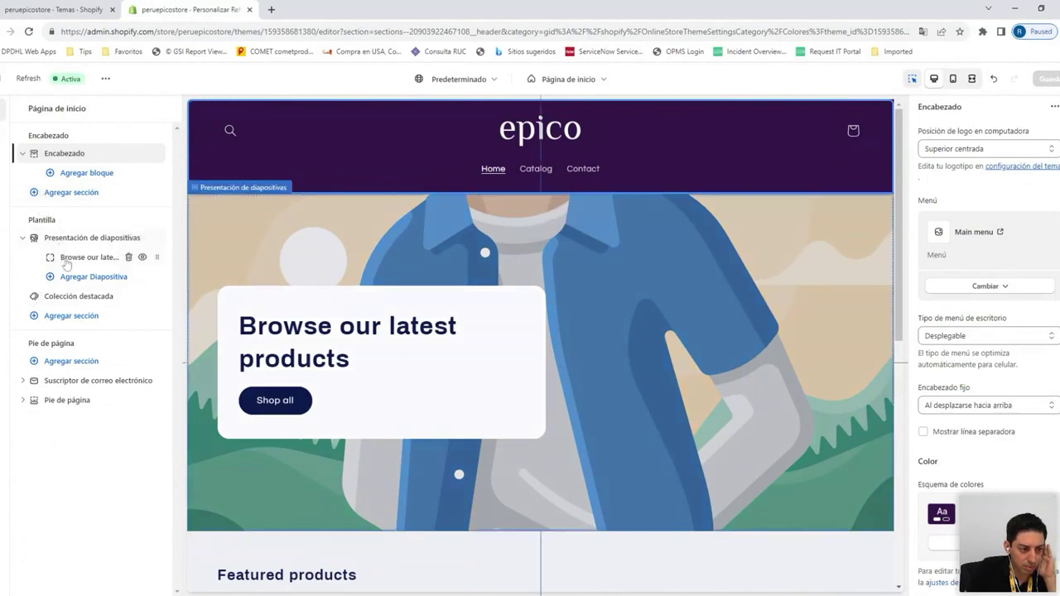
left_click(57, 196)
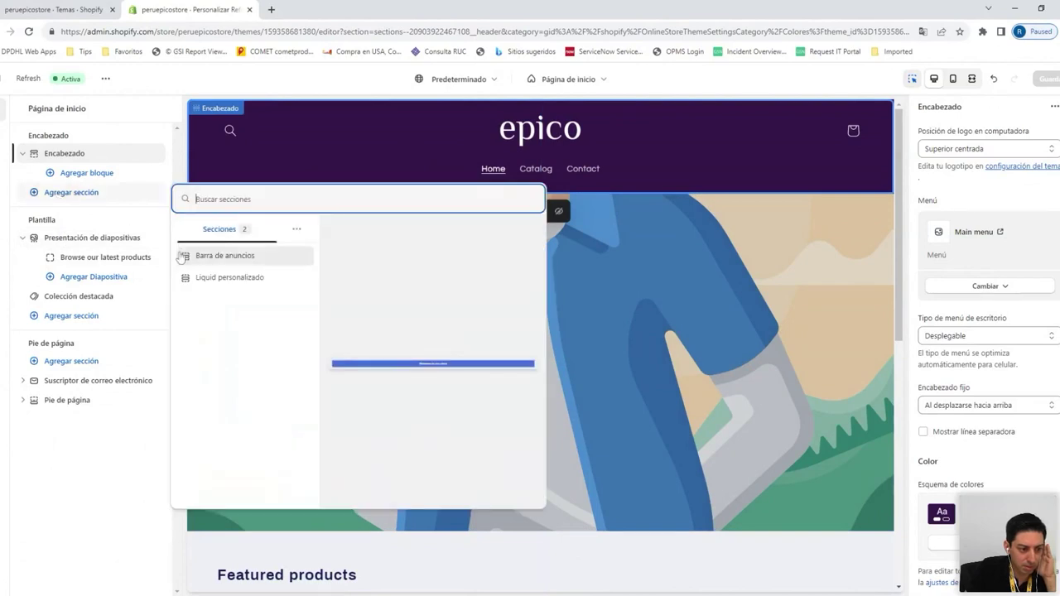
left_click(207, 258)
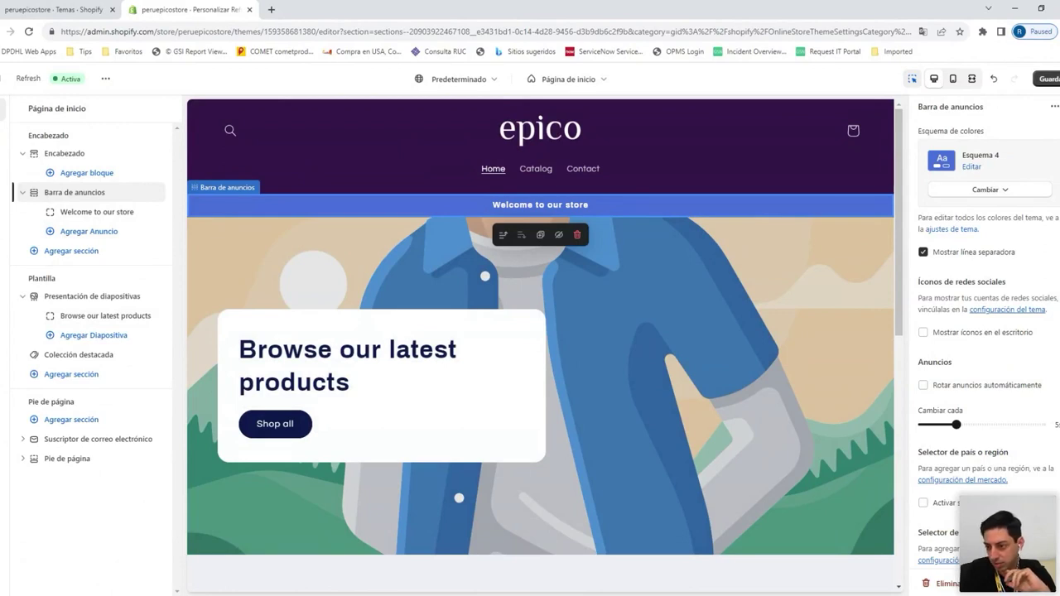
left_click(84, 212)
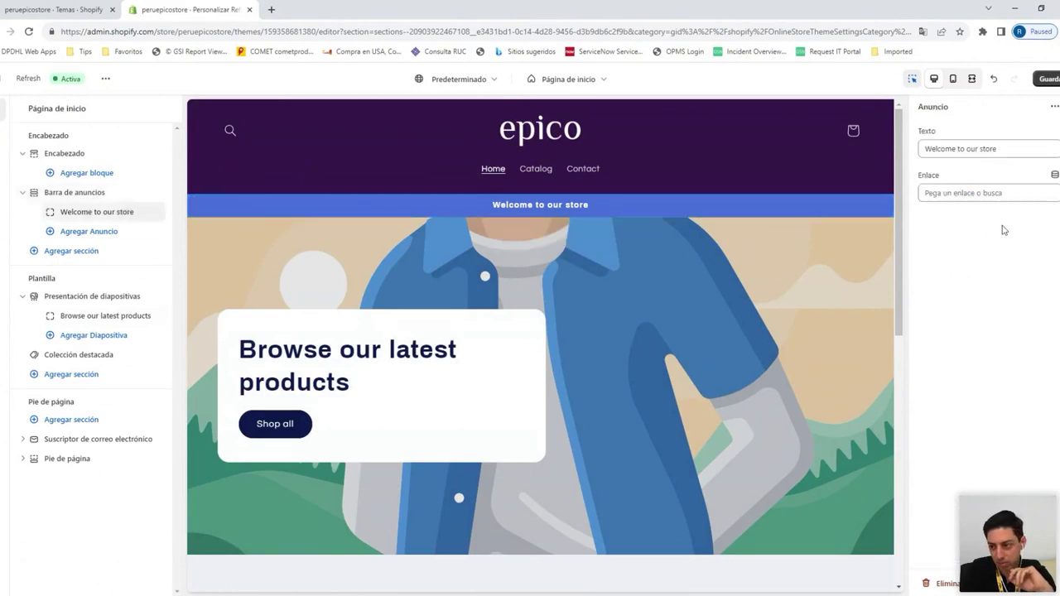
Replace the announcement text with '¡Todos los productos con 10% de descuento por inauguración!' and save
triple_click(961, 148)
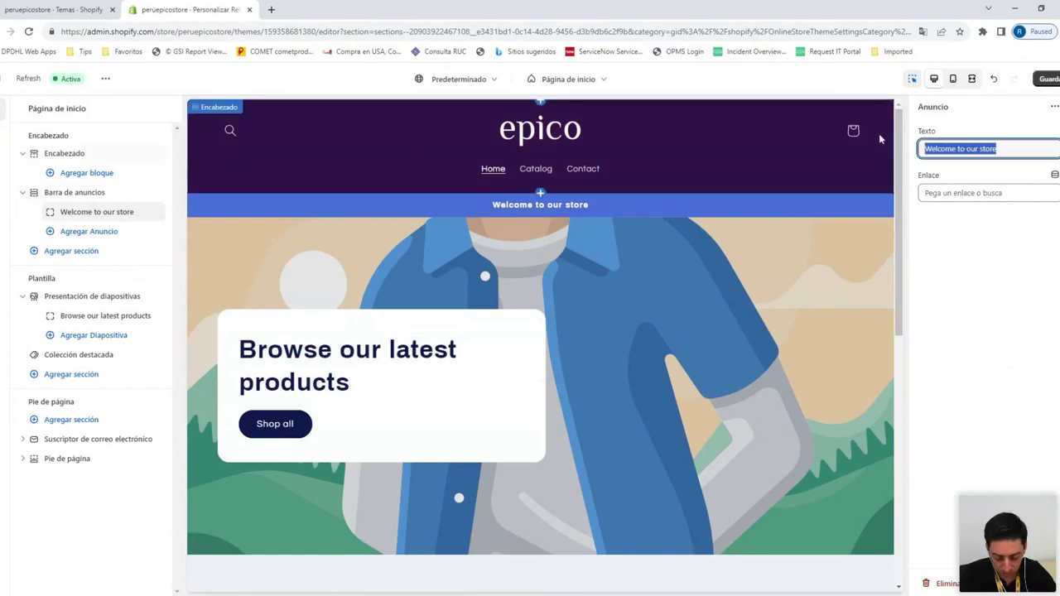
type("¡Todos los produc")
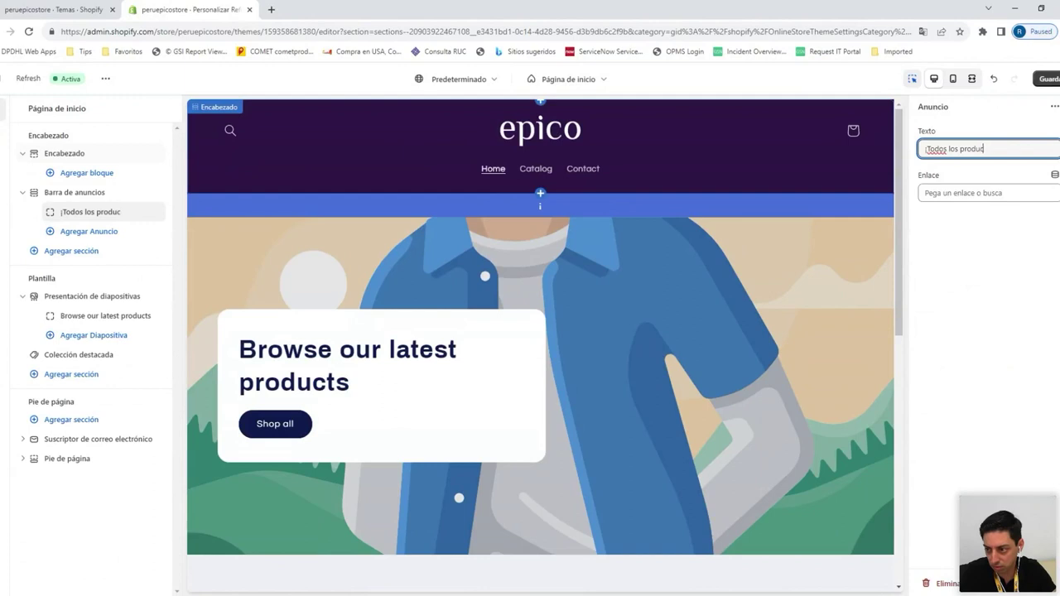
type("tos con 10% ")
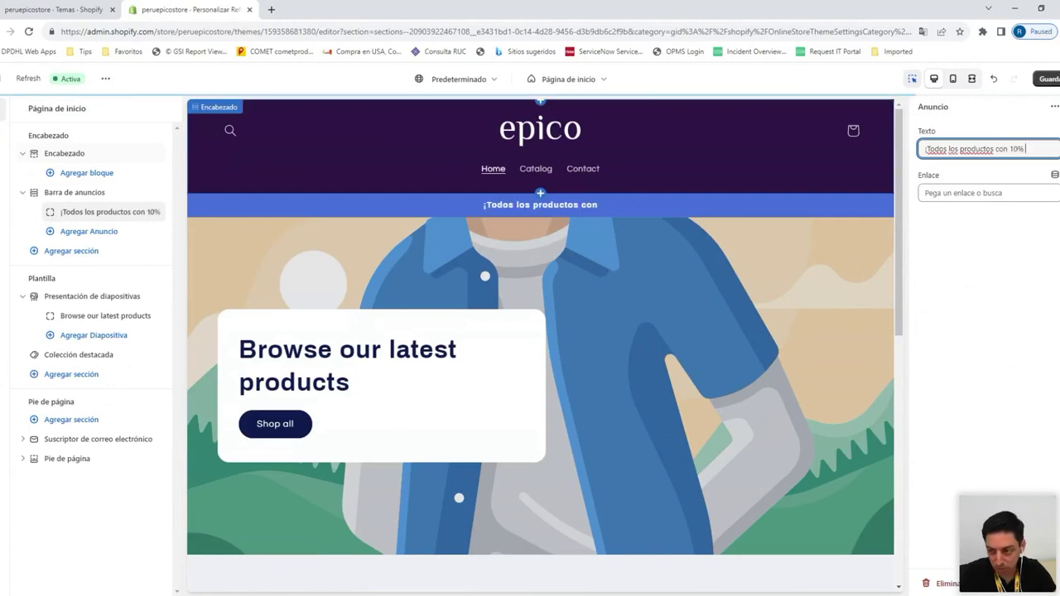
type("de descuento")
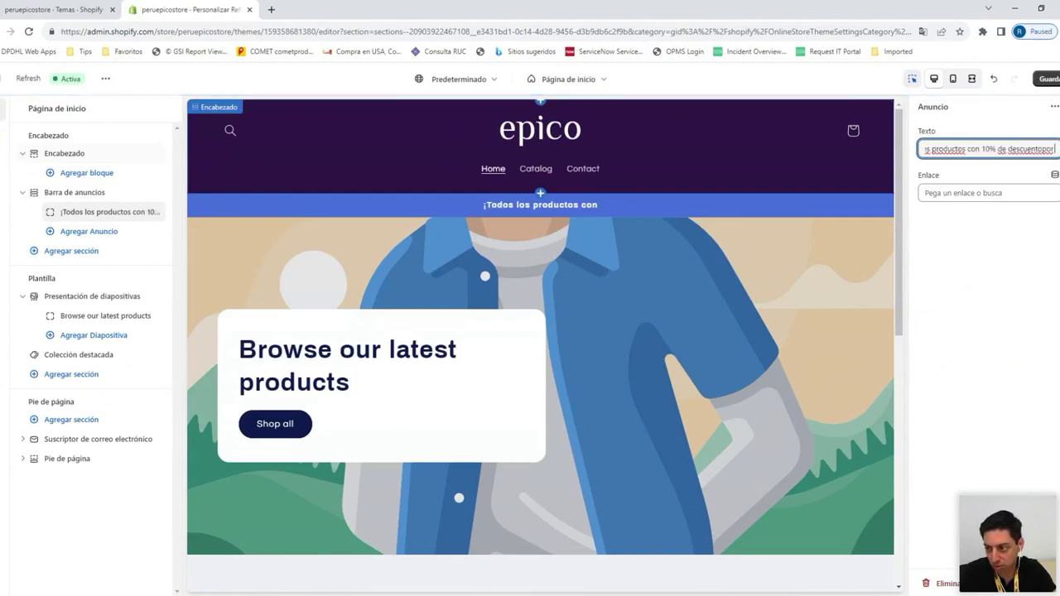
type(" p")
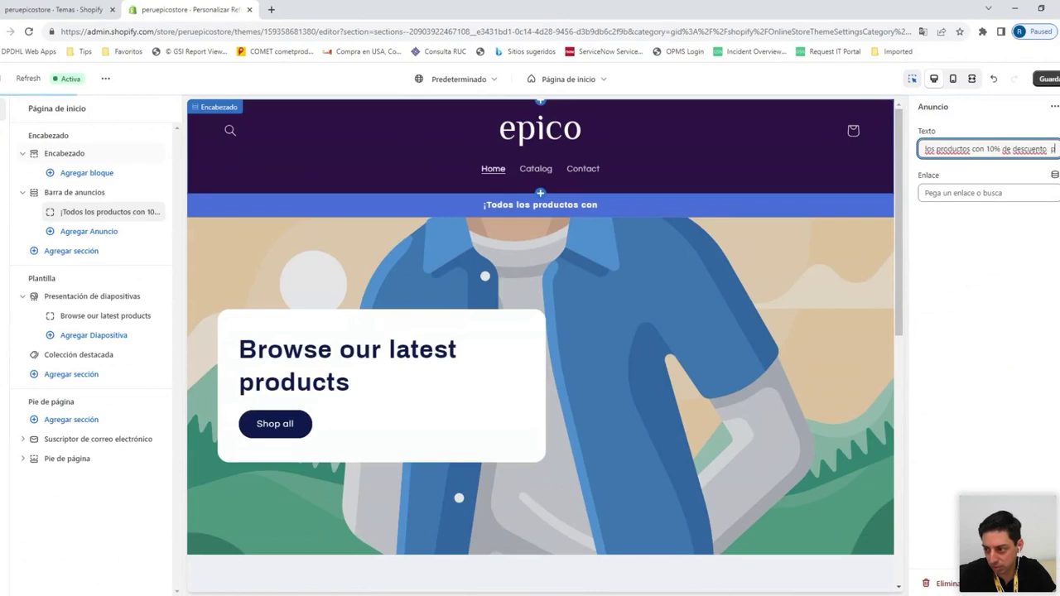
type("or inaugura")
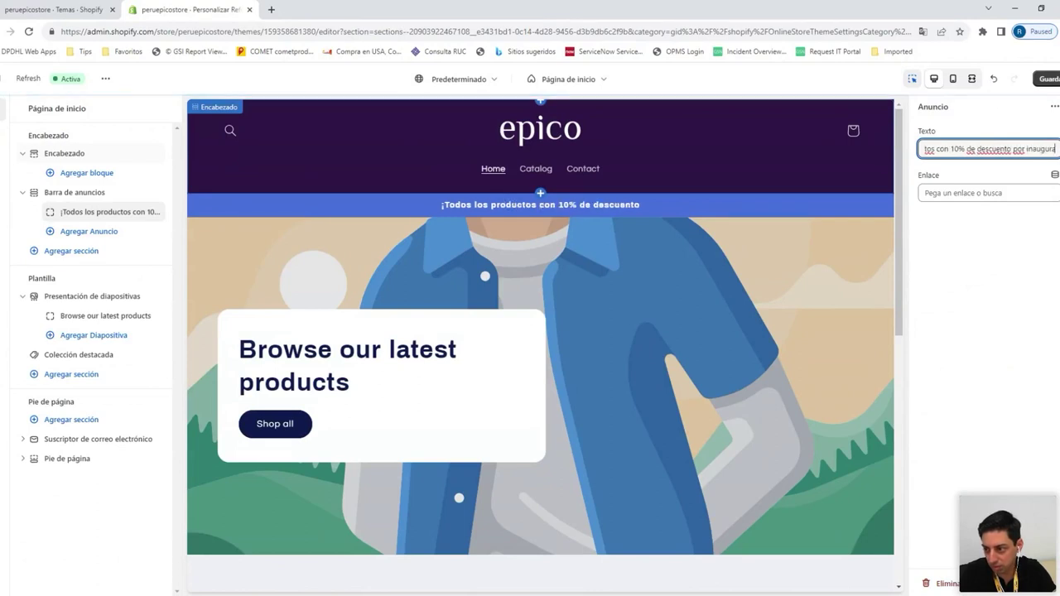
type("ción!")
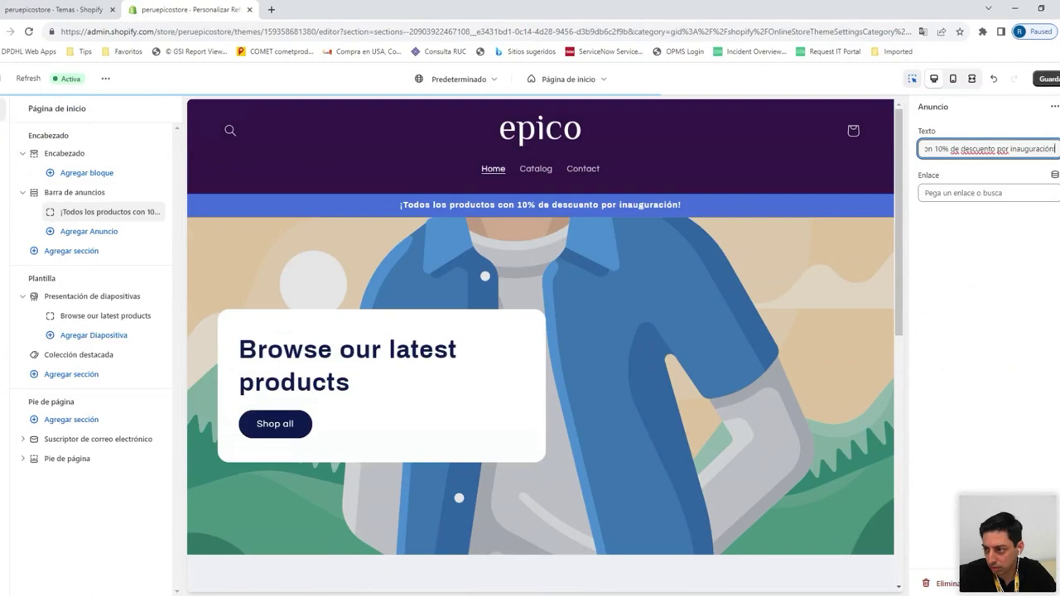
key("ctrl+s")
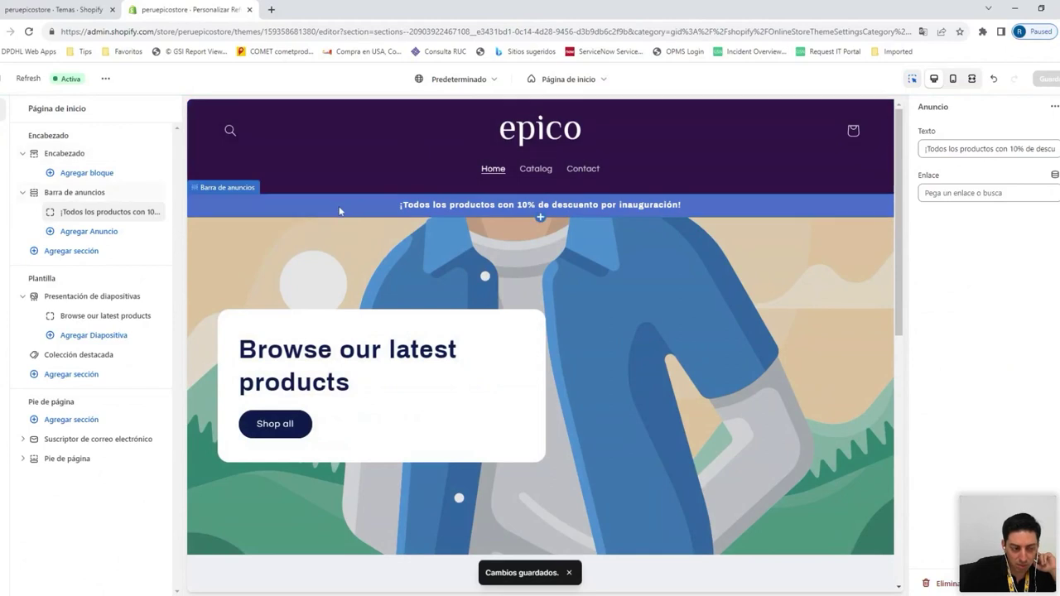
Edit the announcement bar's Esquema 4, setting background and solid button label to #BF1DA0
left_click(101, 199)
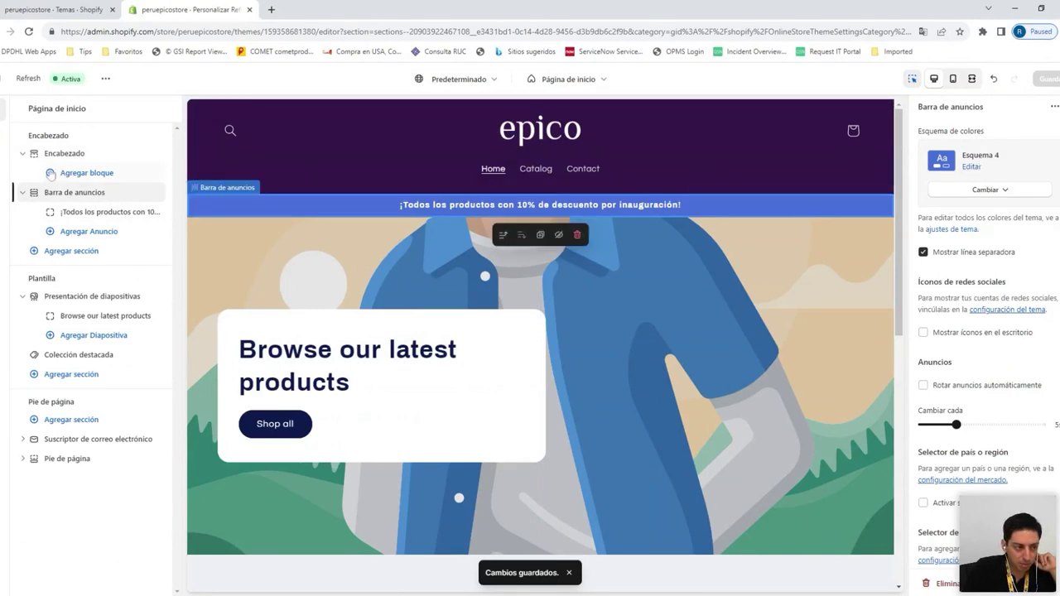
left_click(3, 139)
left_click(116, 319)
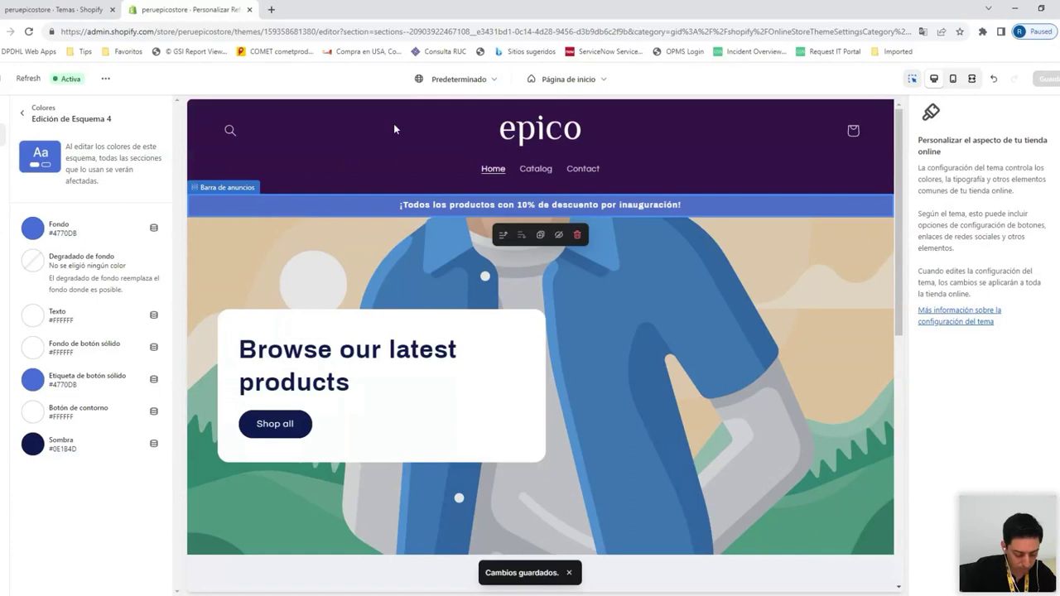
key("ctrl+z")
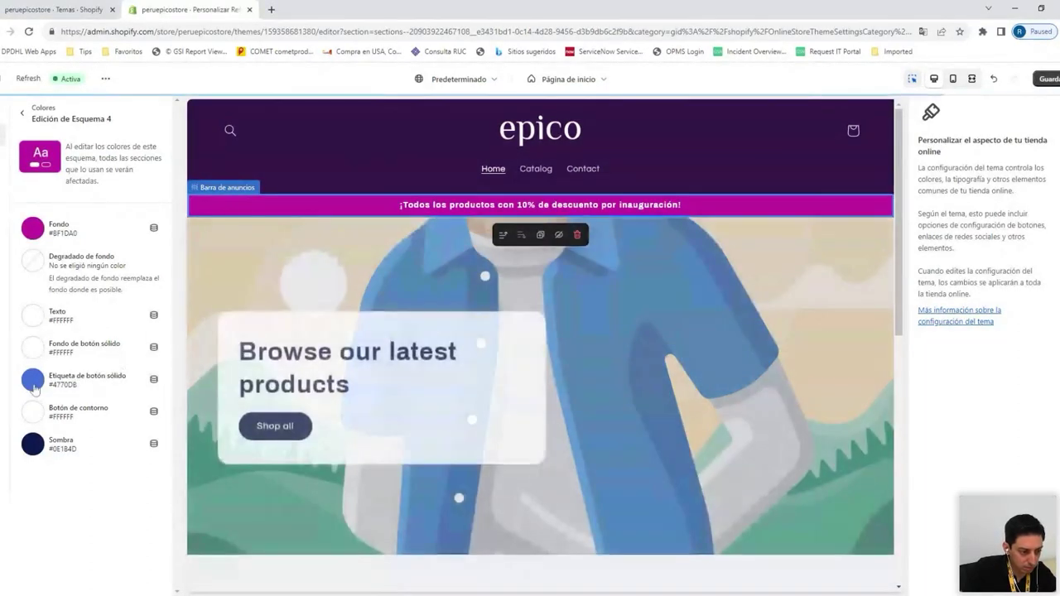
left_click(33, 380)
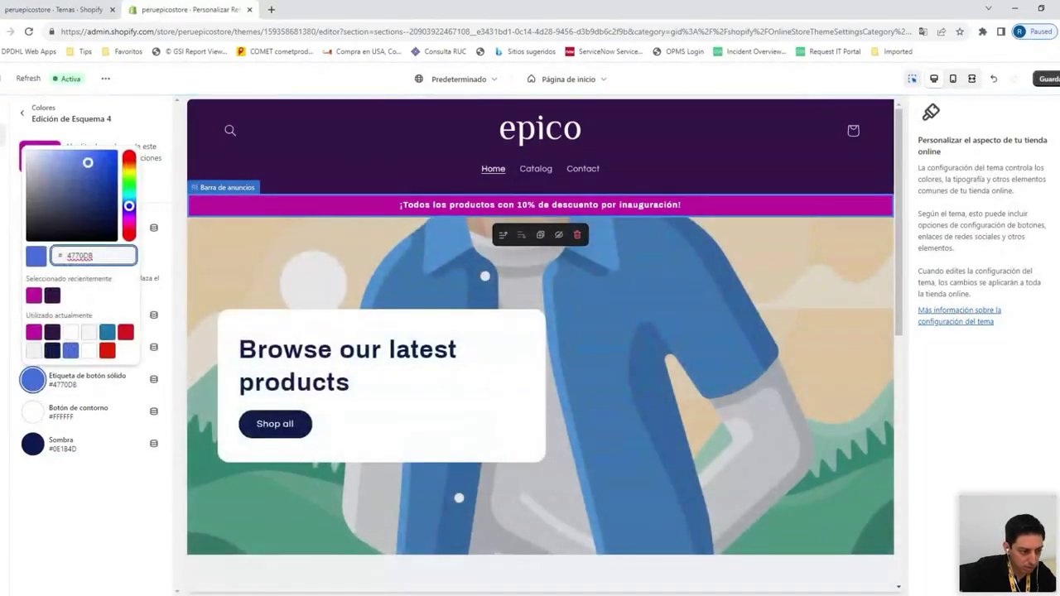
type("BF1DA0")
left_click(109, 482)
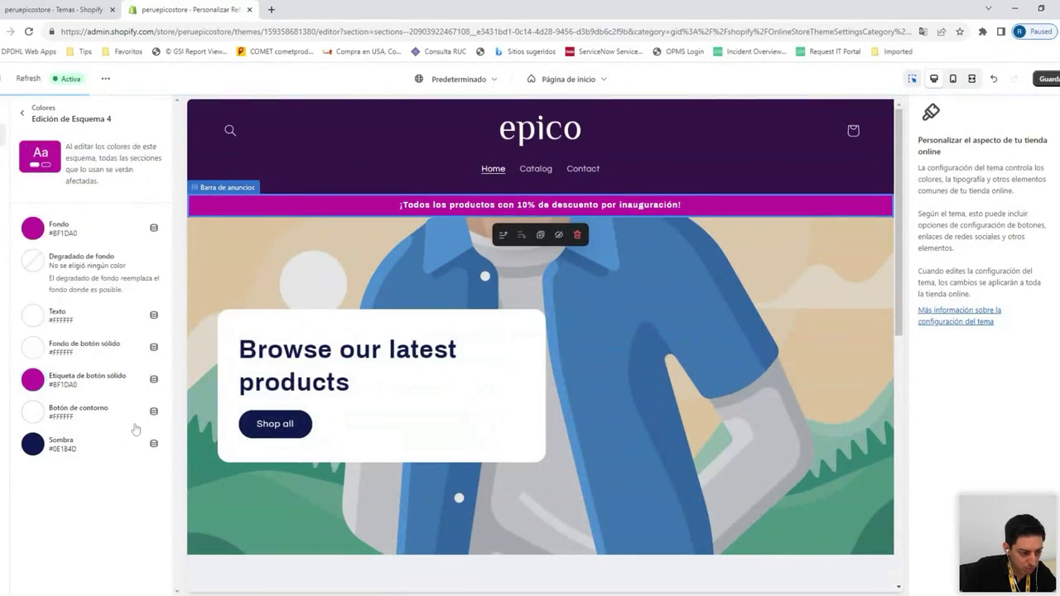
Set Esquema 4's shadow to #341649 and save the colour scheme
left_click(62, 448)
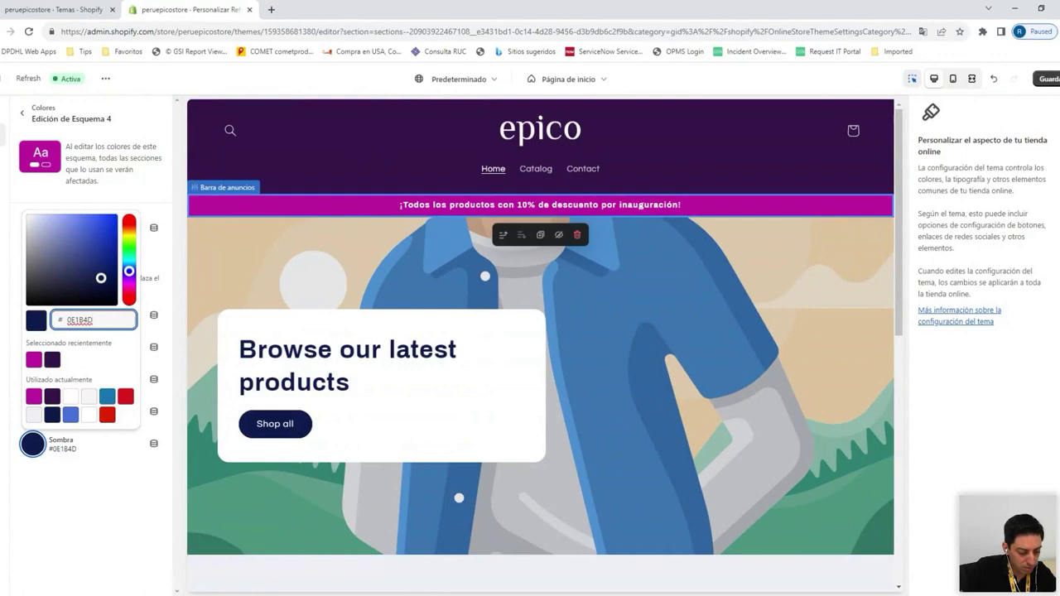
mouse_move(358, 212)
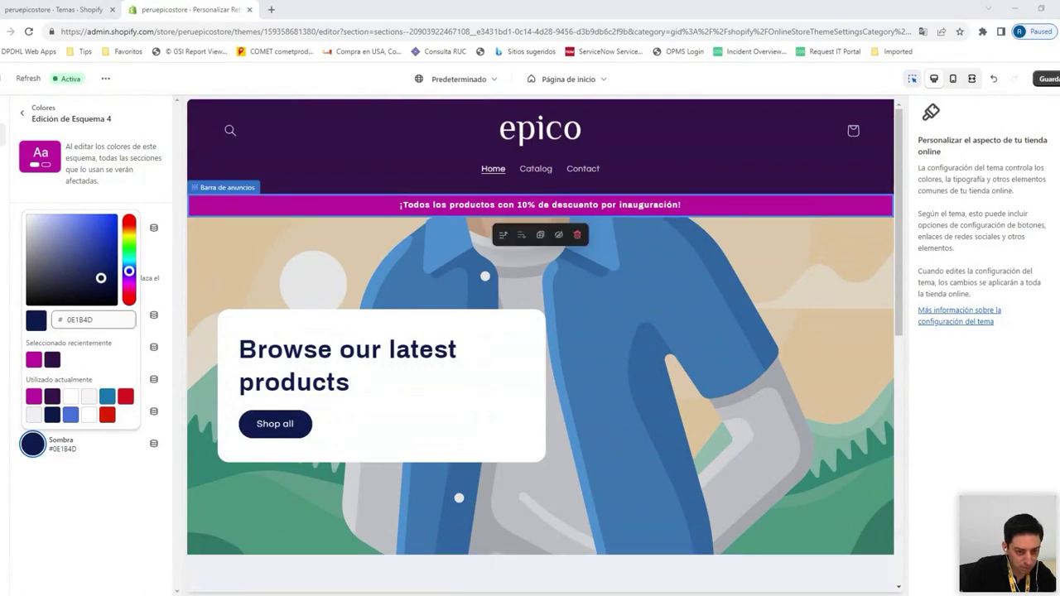
left_click(116, 319)
type("341649")
left_click(106, 497)
left_click(1048, 78)
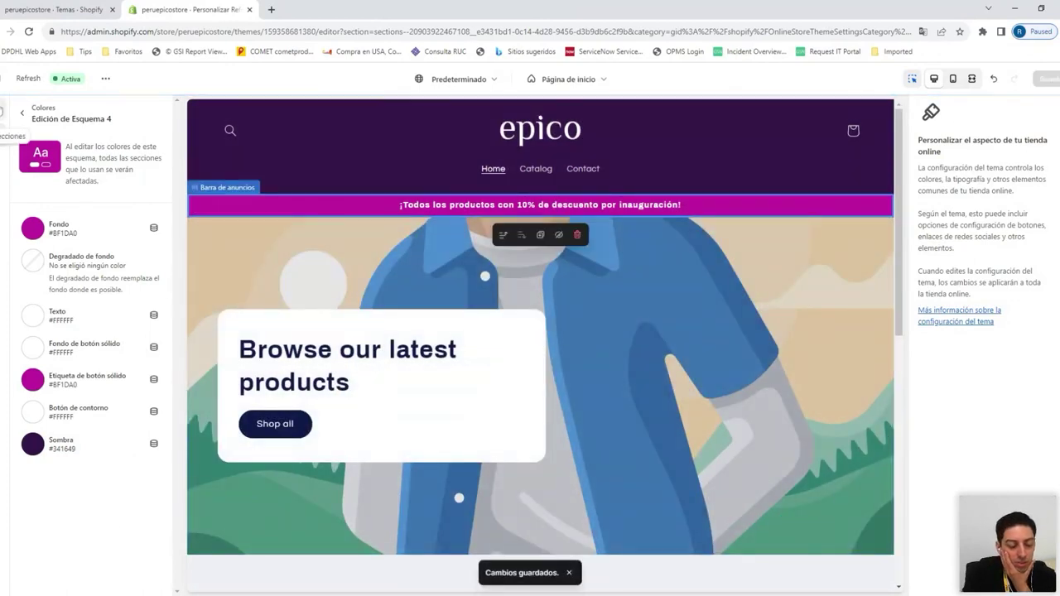
left_click(3, 112)
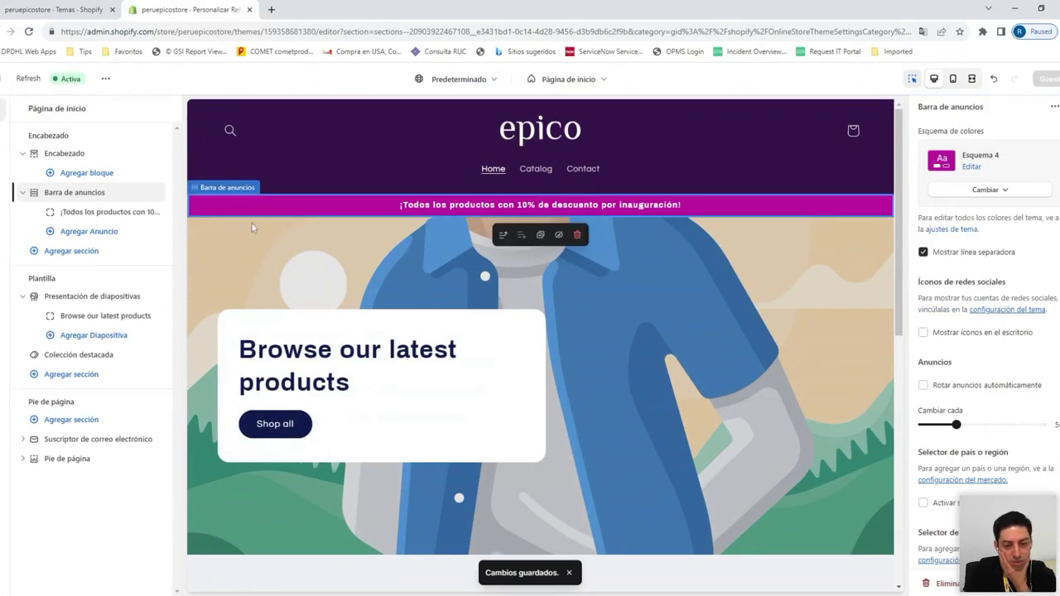
Set the first slideshow slide's image to the woman-model winter-clothes photo
left_click(83, 297)
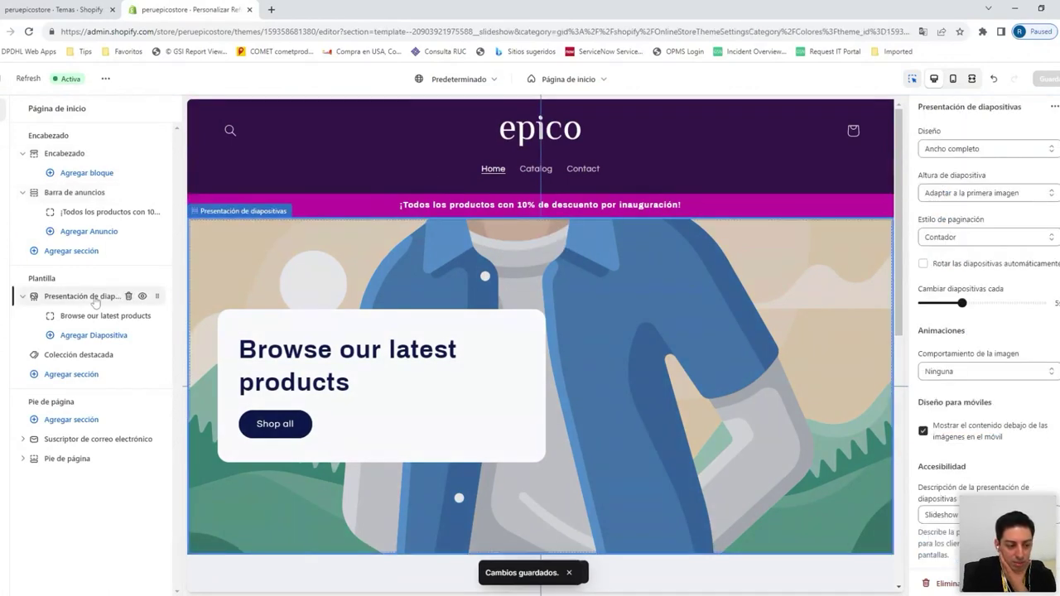
scroll(986, 281, "down", 1)
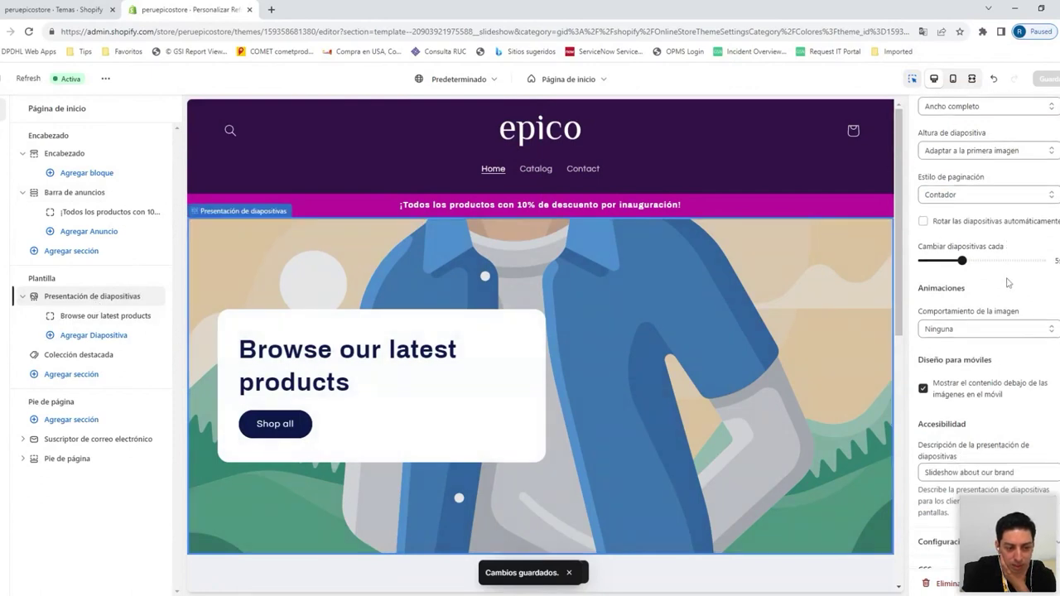
scroll(986, 281, "up", 1)
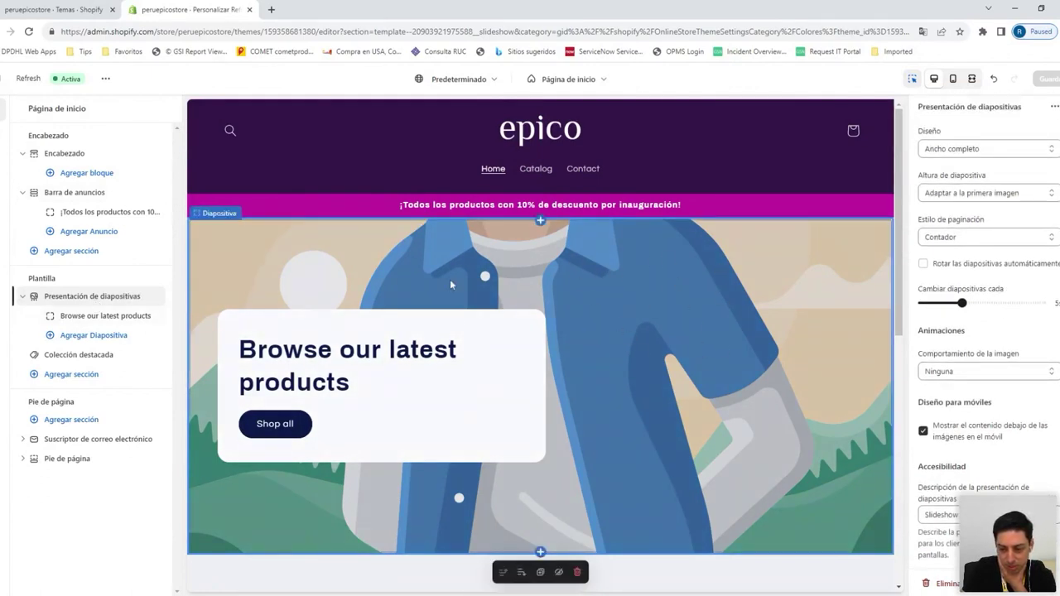
scroll(745, 307, "down", 2)
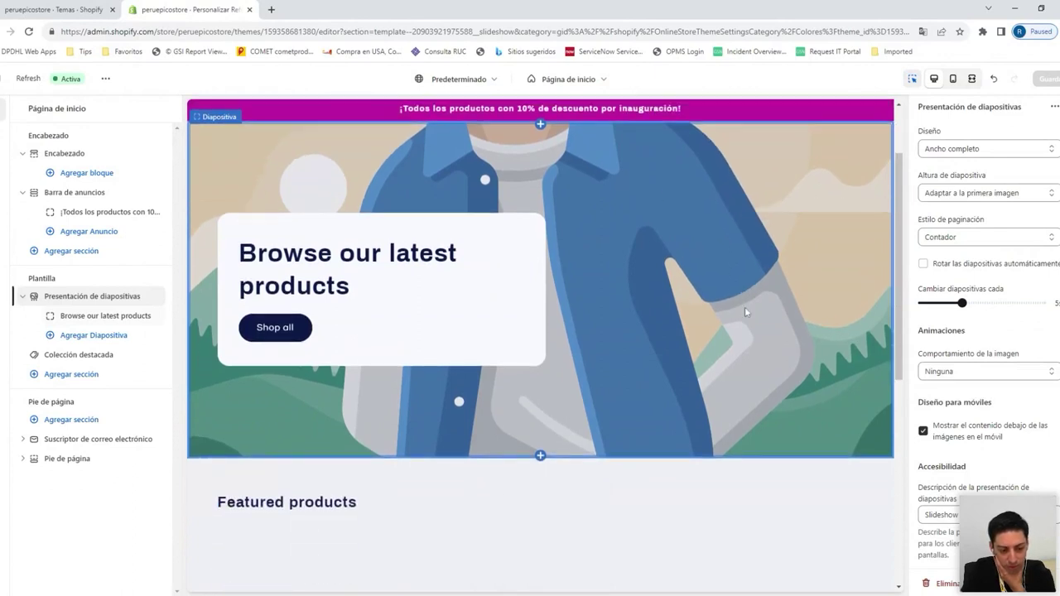
scroll(745, 307, "up", 1)
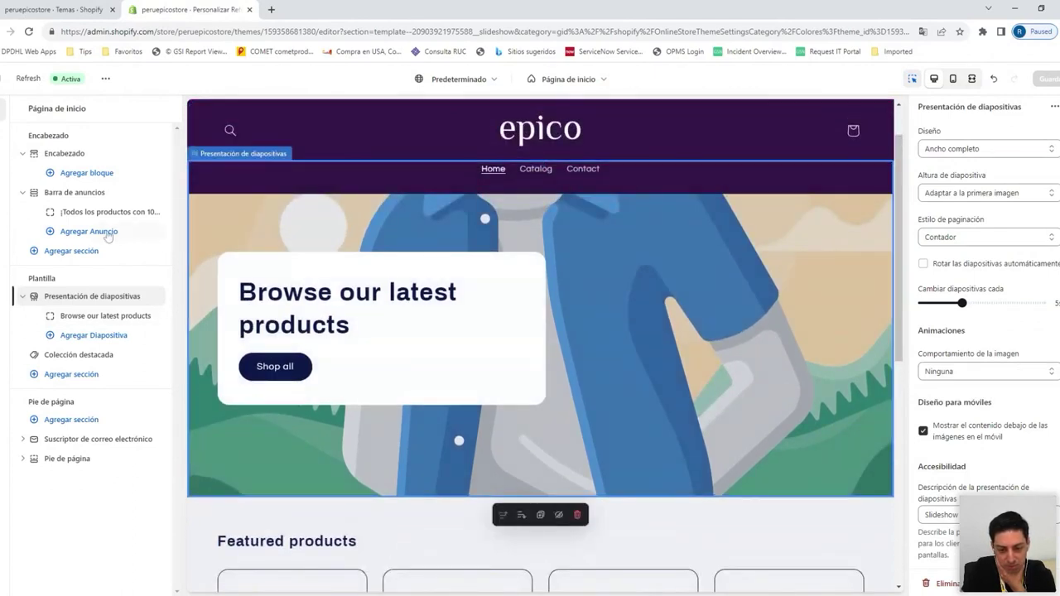
left_click(116, 320)
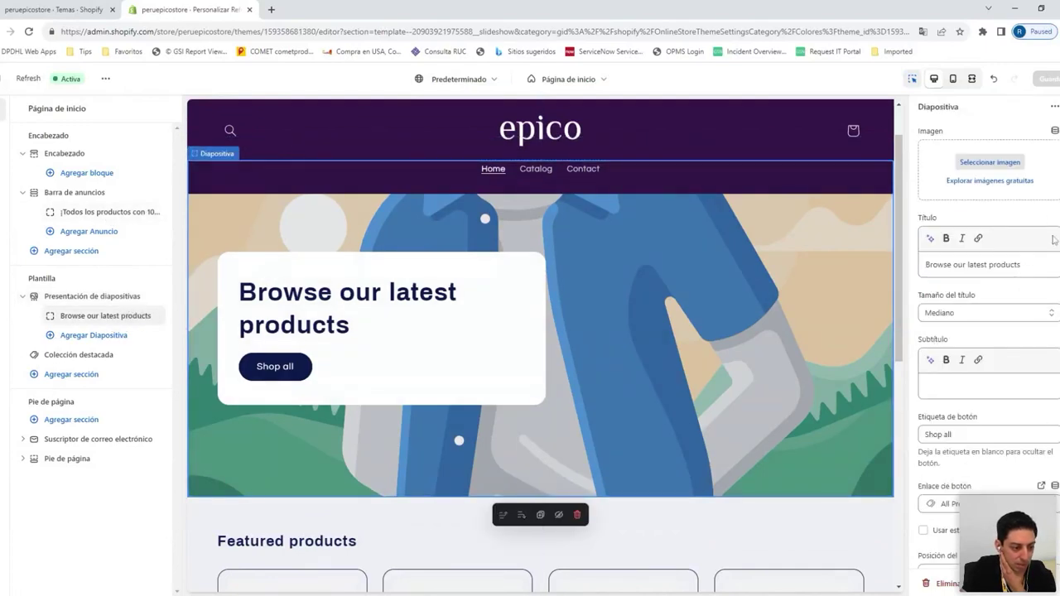
left_click(992, 163)
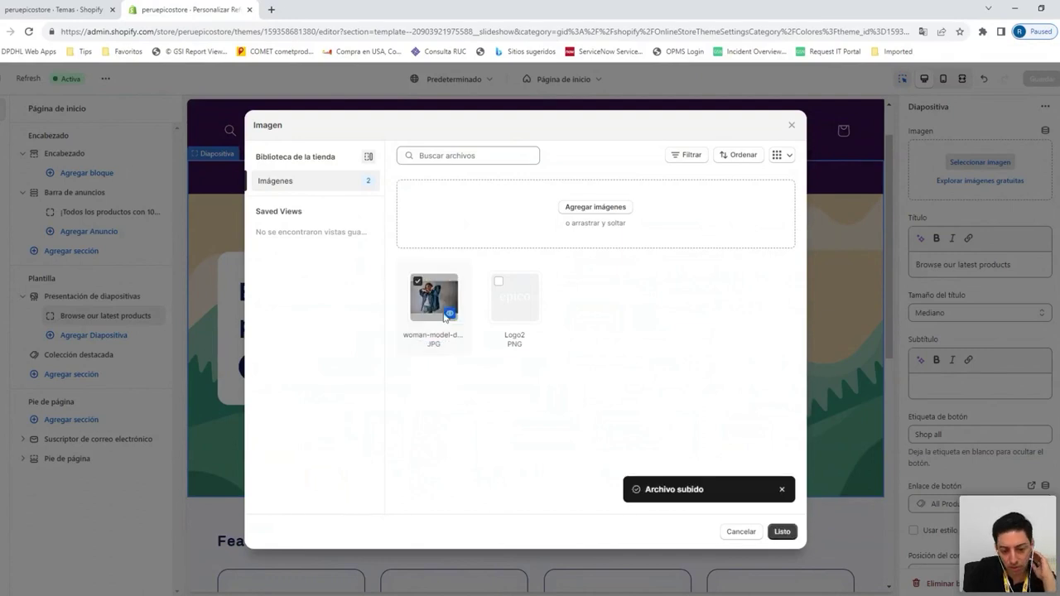
left_click(782, 531)
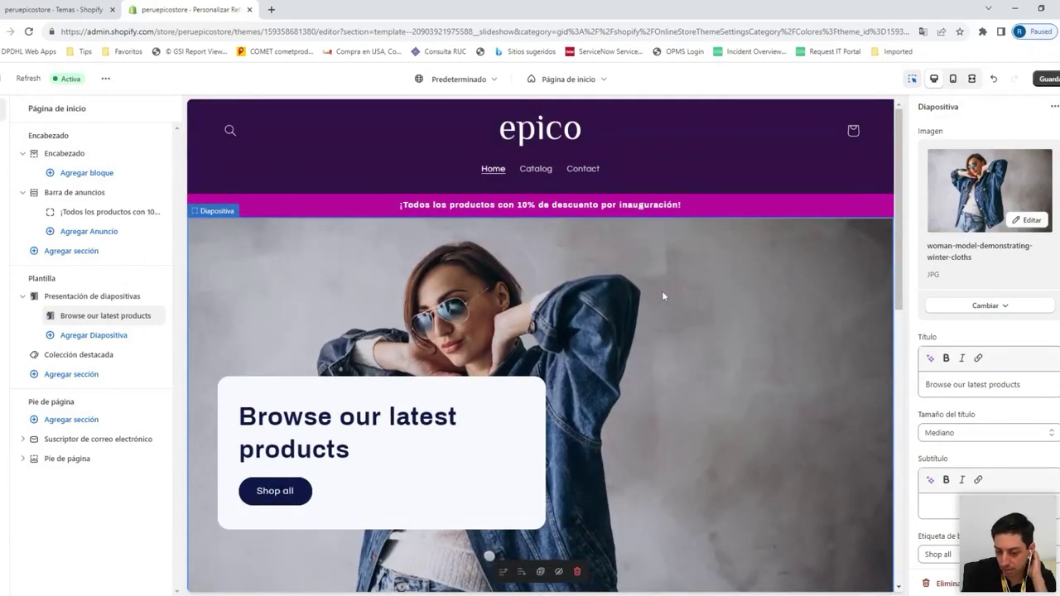
Retitle the first slide '¡Encuentra tu outfit perfecto!' in place of 'Browse our latest products'
left_click(1020, 384)
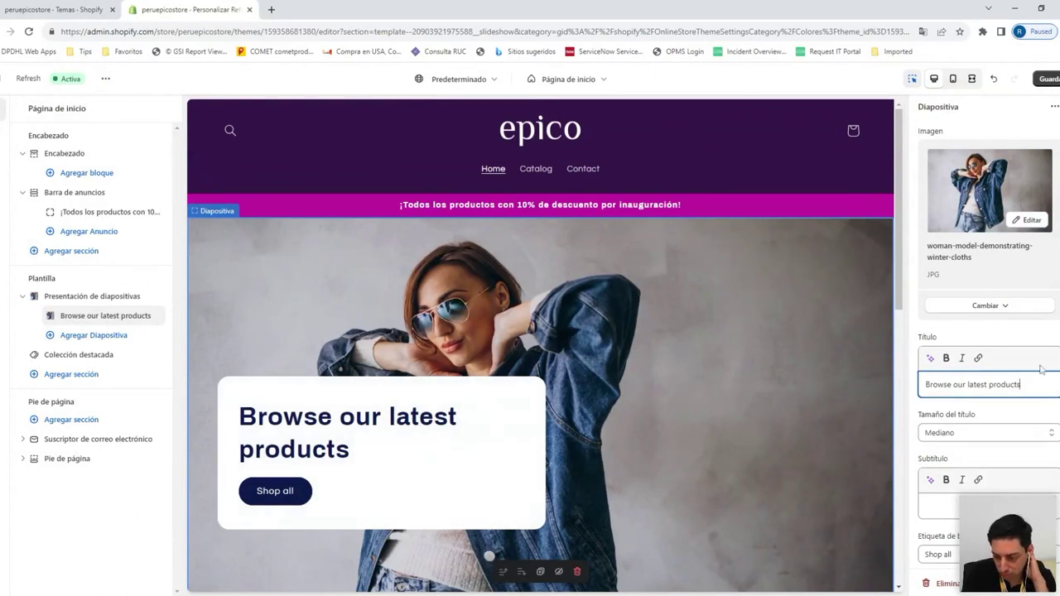
key("ctrl+a")
type("¡Tu t")
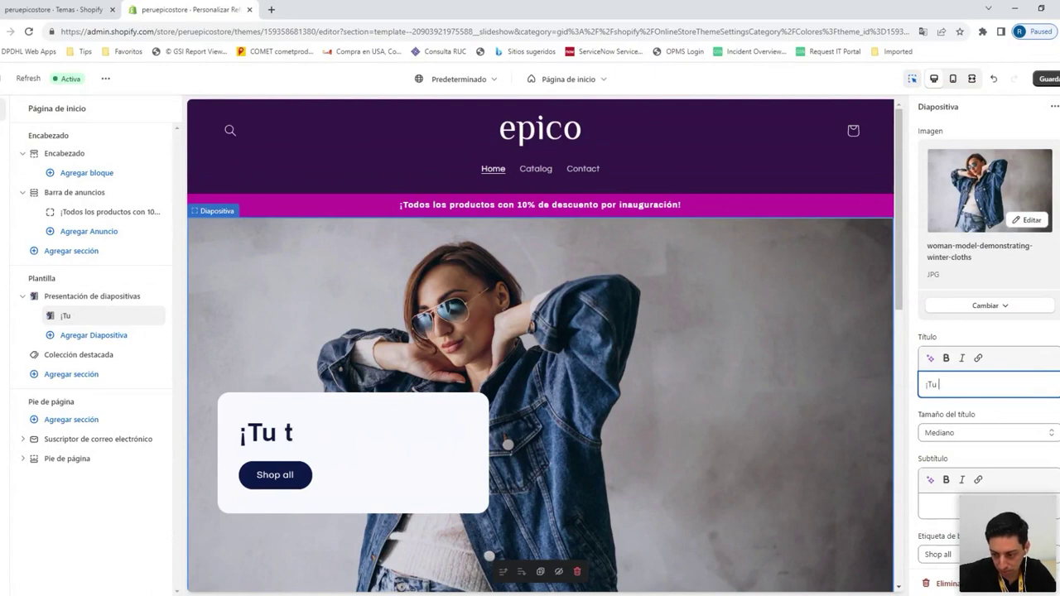
key("BackSpace")
type("Encuentra ")
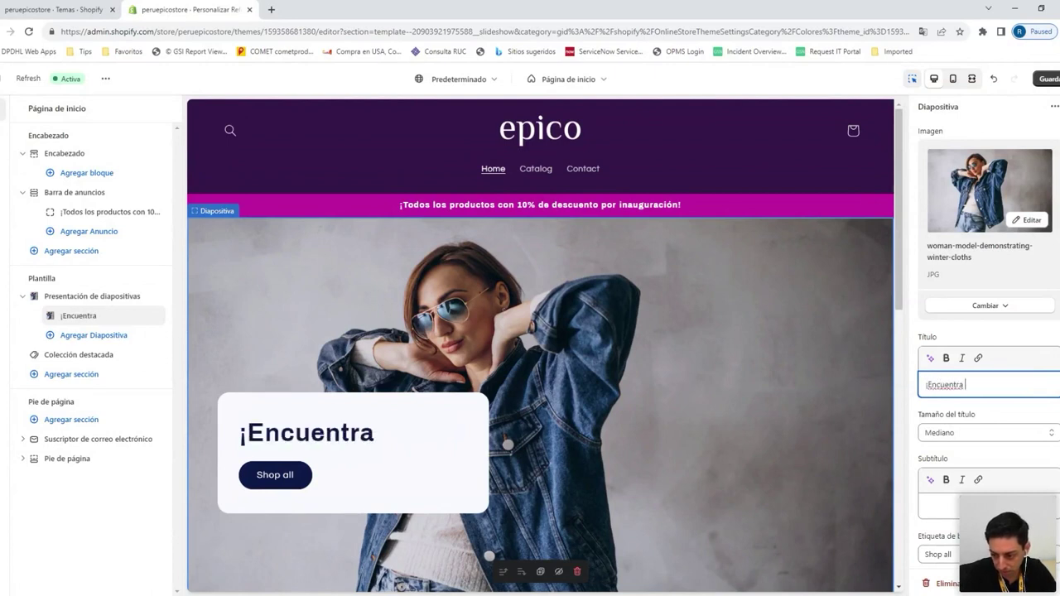
type("tu outfit pe")
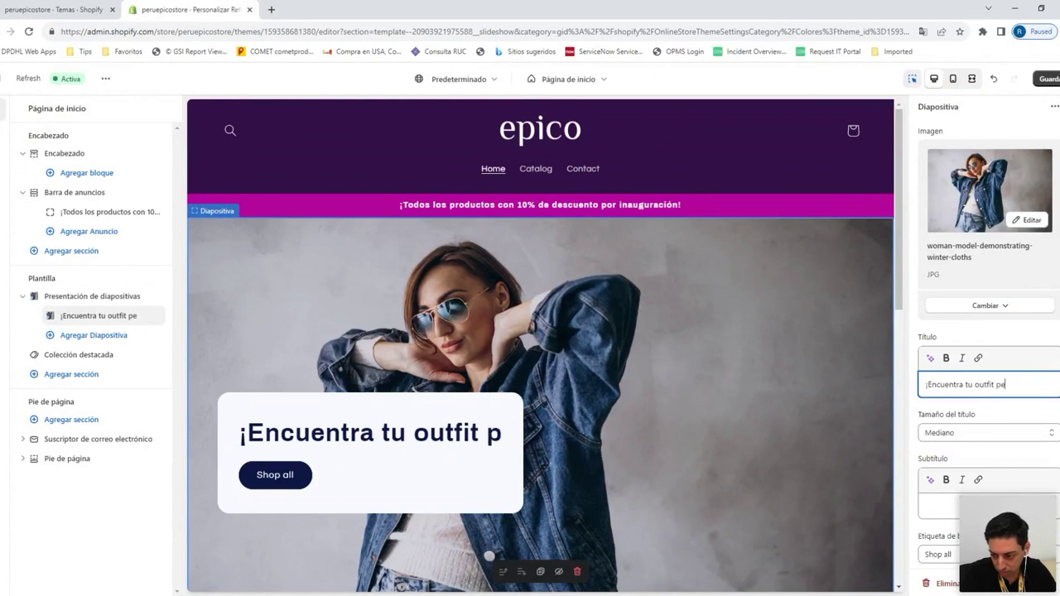
type("rfecto!")
scroll(738, 331, "down", 1)
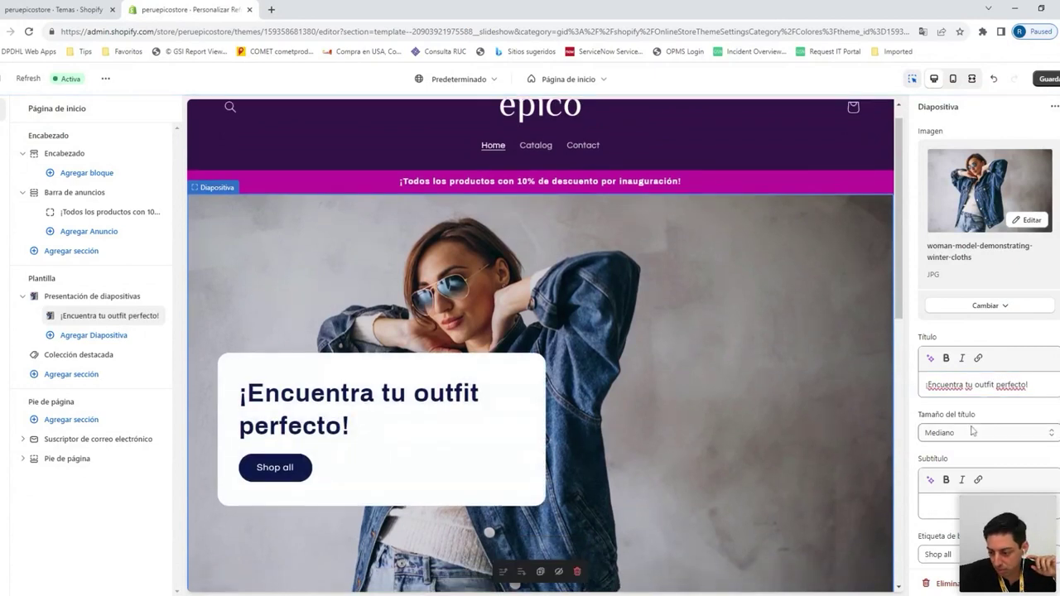
scroll(973, 431, "down", 2)
left_click(978, 391)
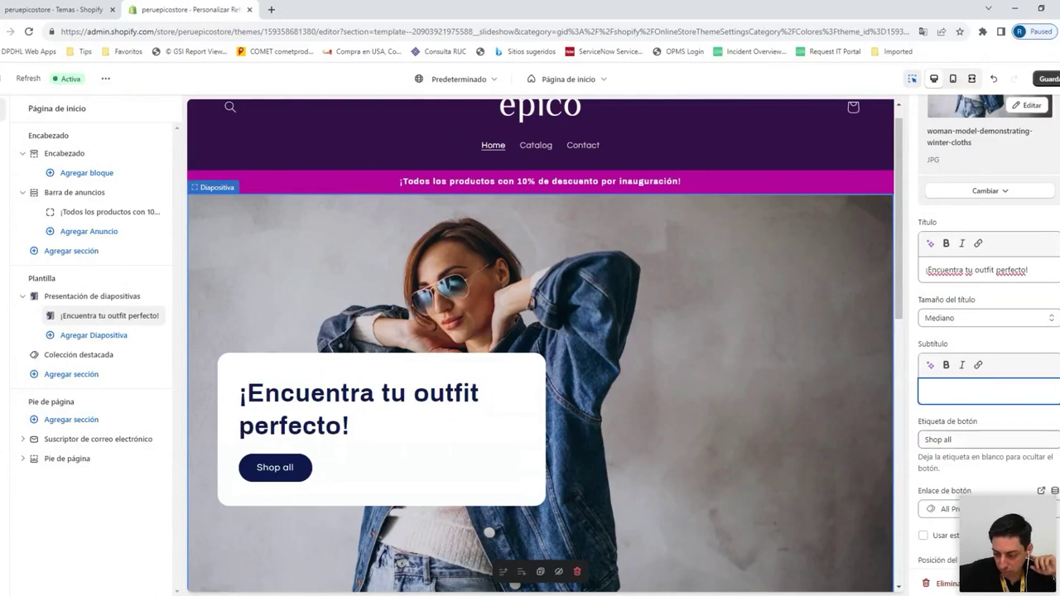
scroll(917, 242, "down", 5)
scroll(917, 242, "up", 6)
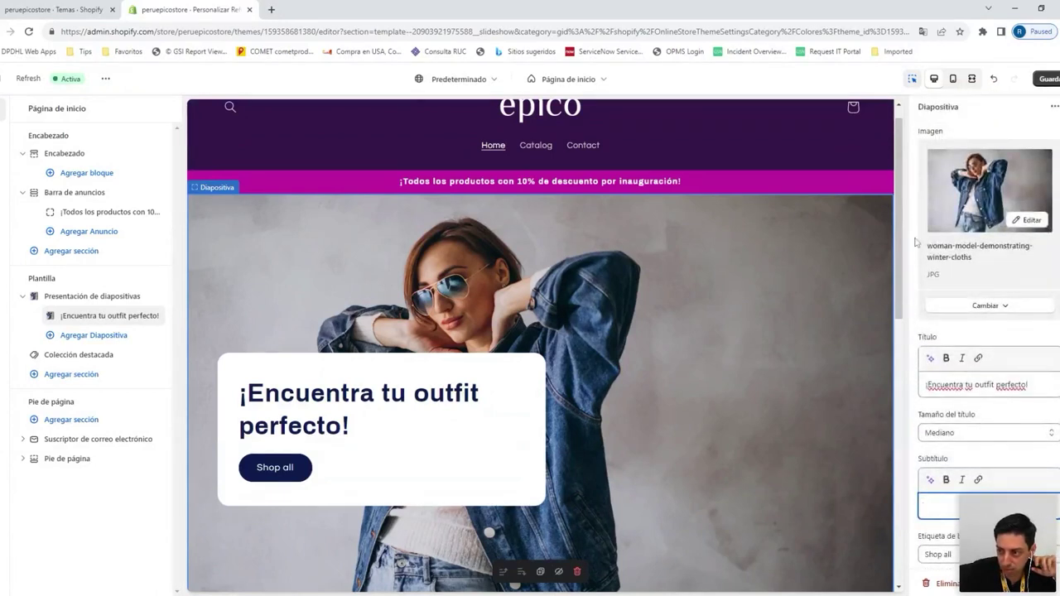
Save, add a second image slide, and bring up the image library for it
left_click(1048, 79)
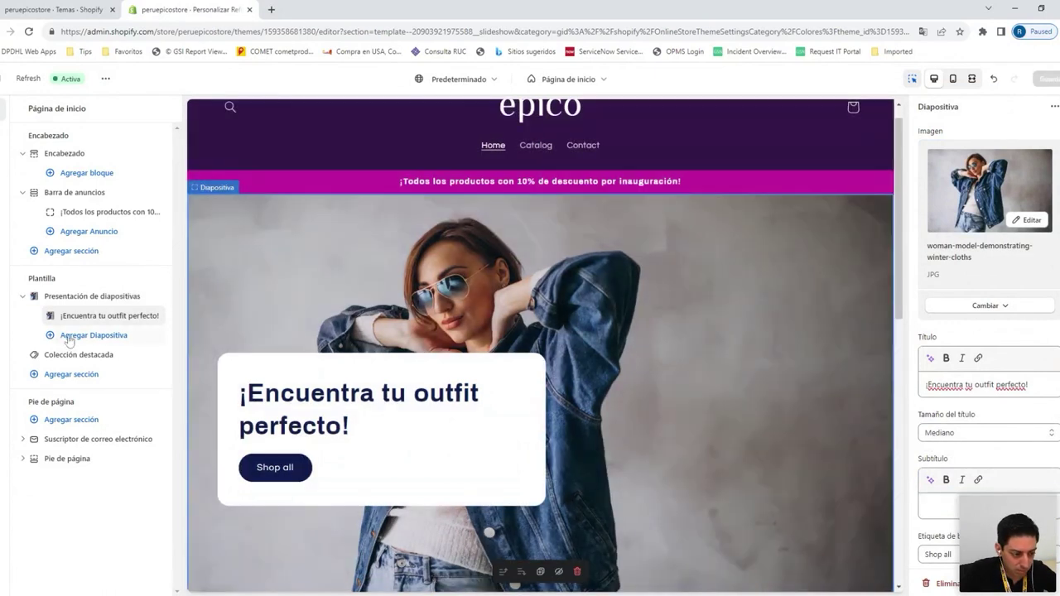
left_click(64, 335)
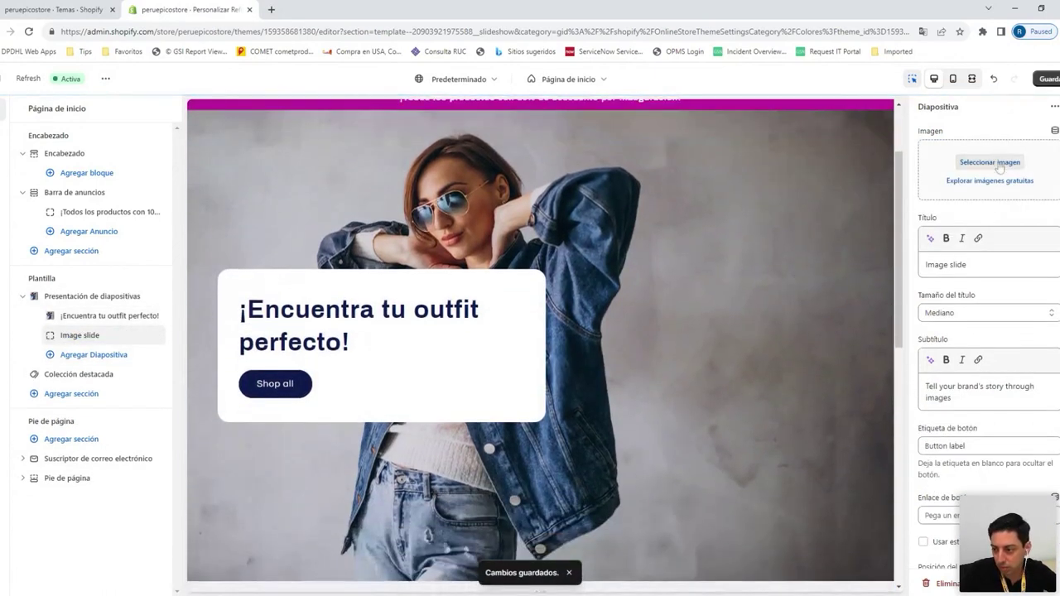
left_click(990, 162)
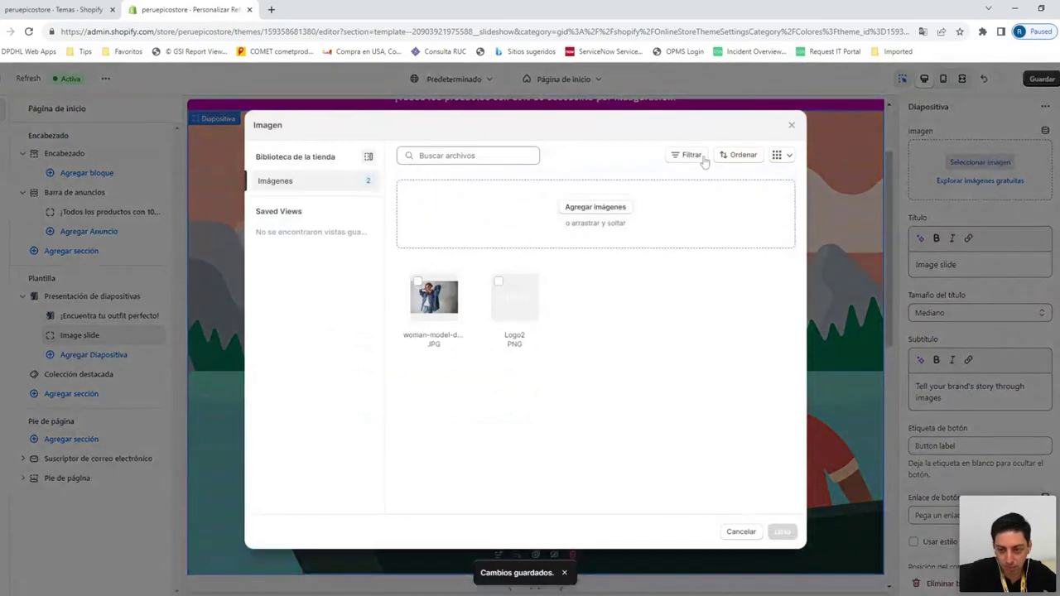
Upload the Banner 3 clothes-rack photo and use it as the second slide's image
left_click(585, 209)
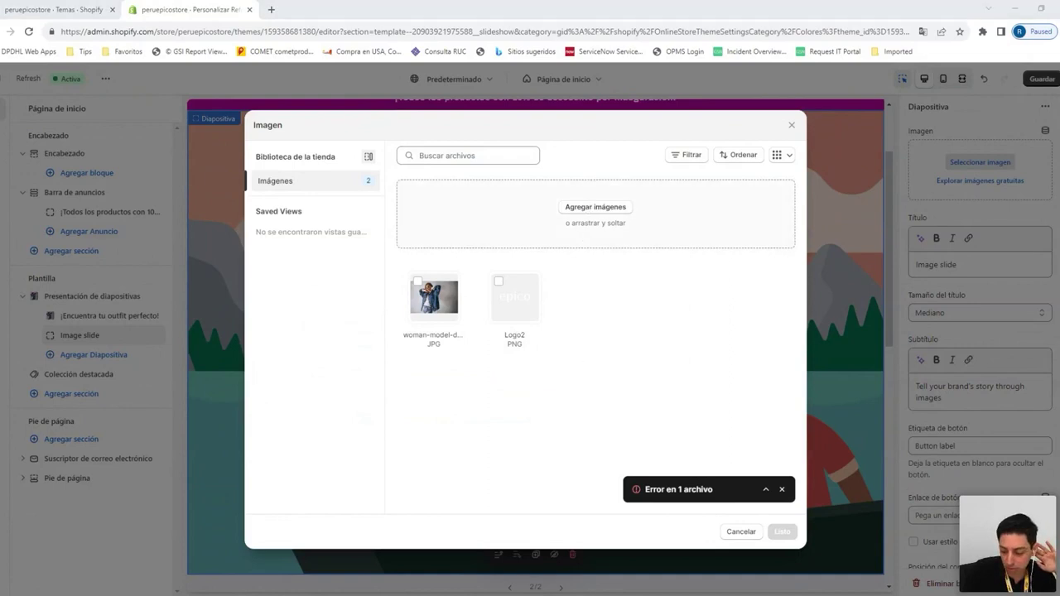
key("Return")
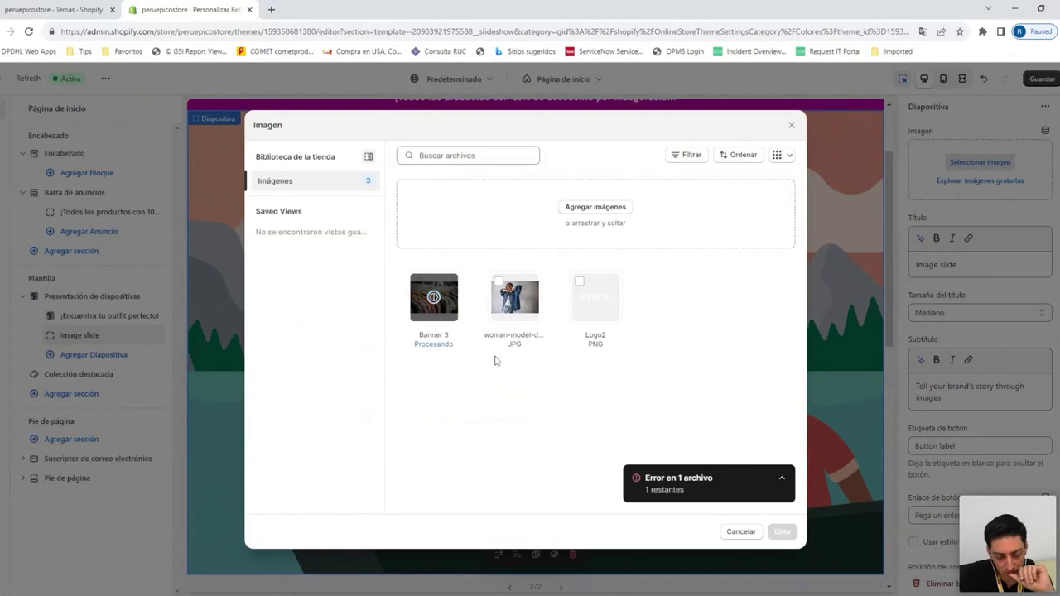
left_click(783, 530)
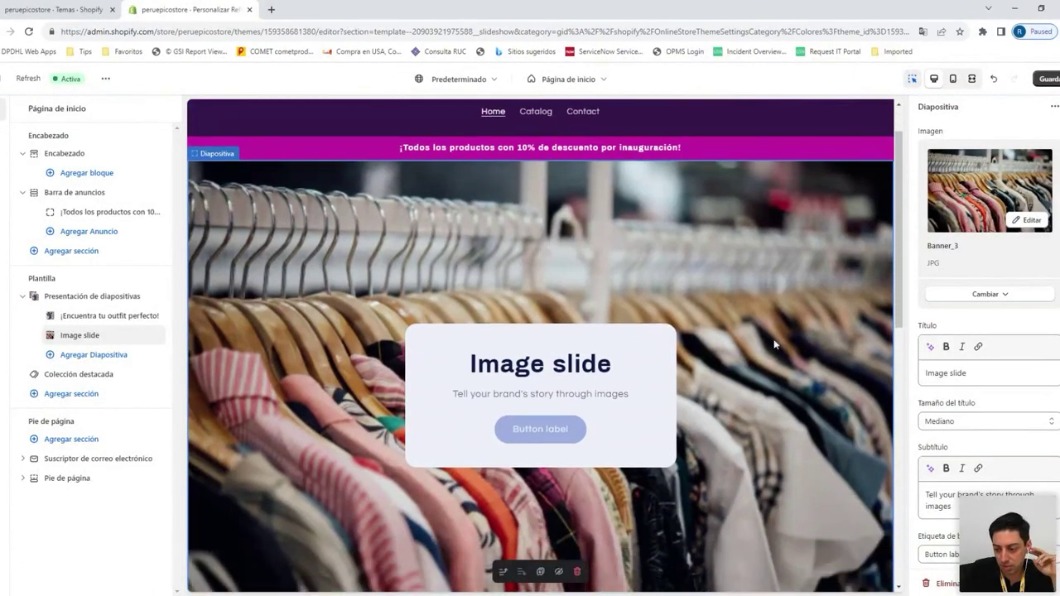
Retitle the 'Image slide' to '¡Tu tienda preferida, ahora online!' and clear its placeholder subtitle
triple_click(946, 373)
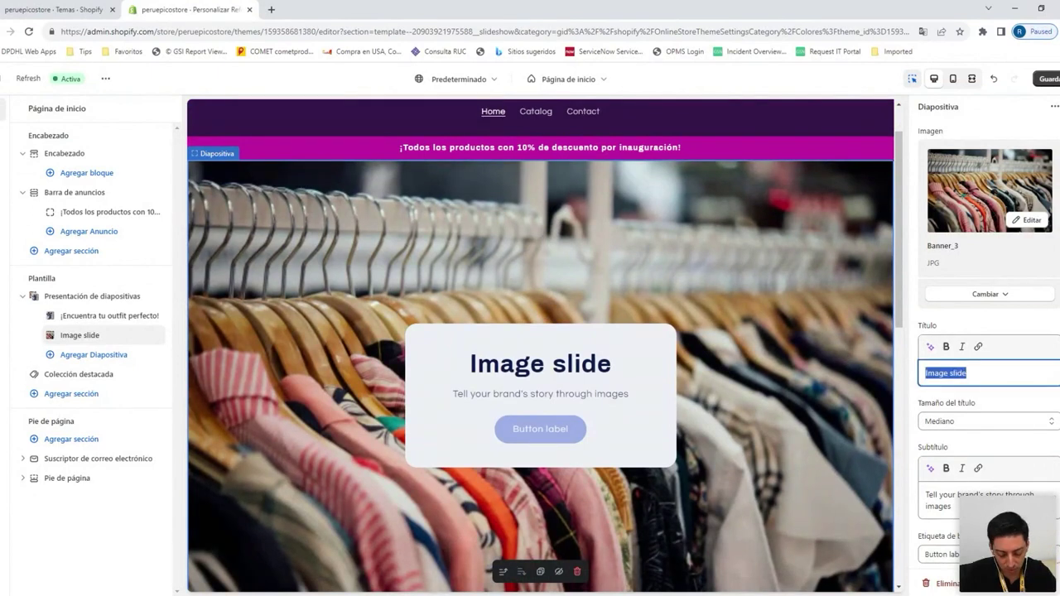
type("¡Tu")
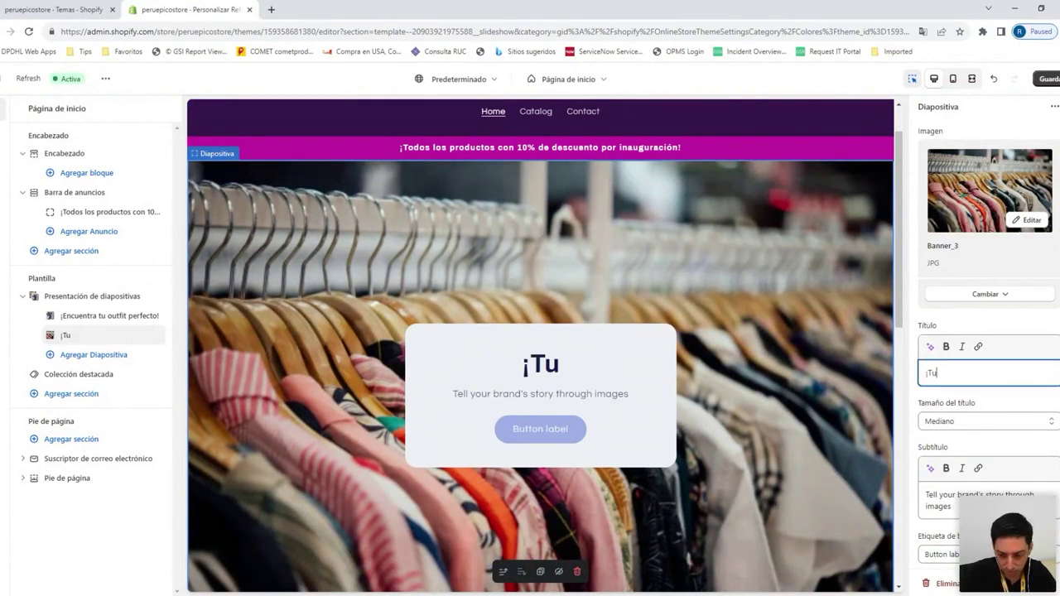
type(" tienda preferi")
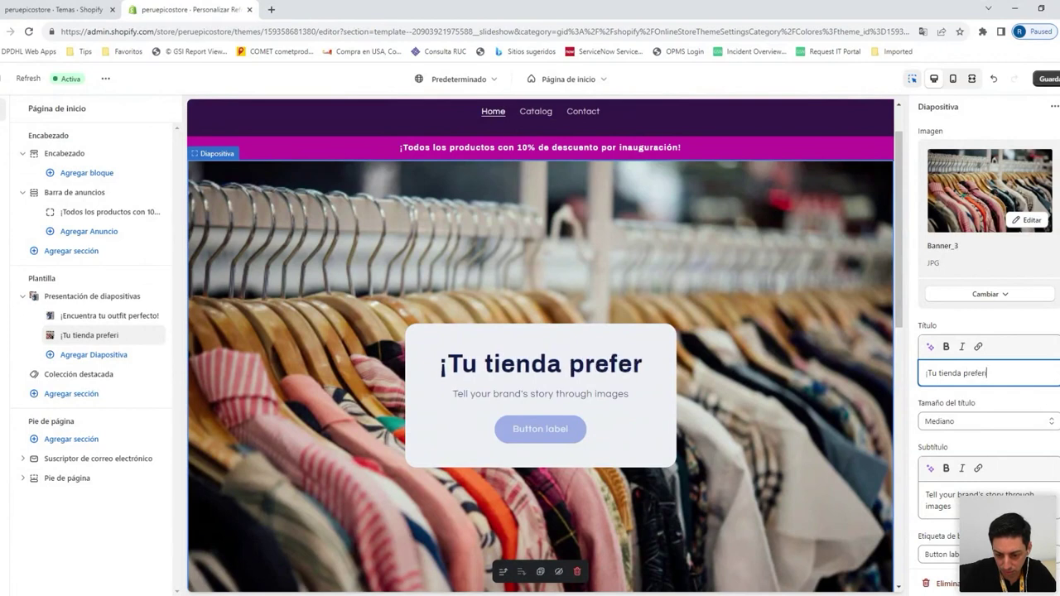
type("da, ahora online!")
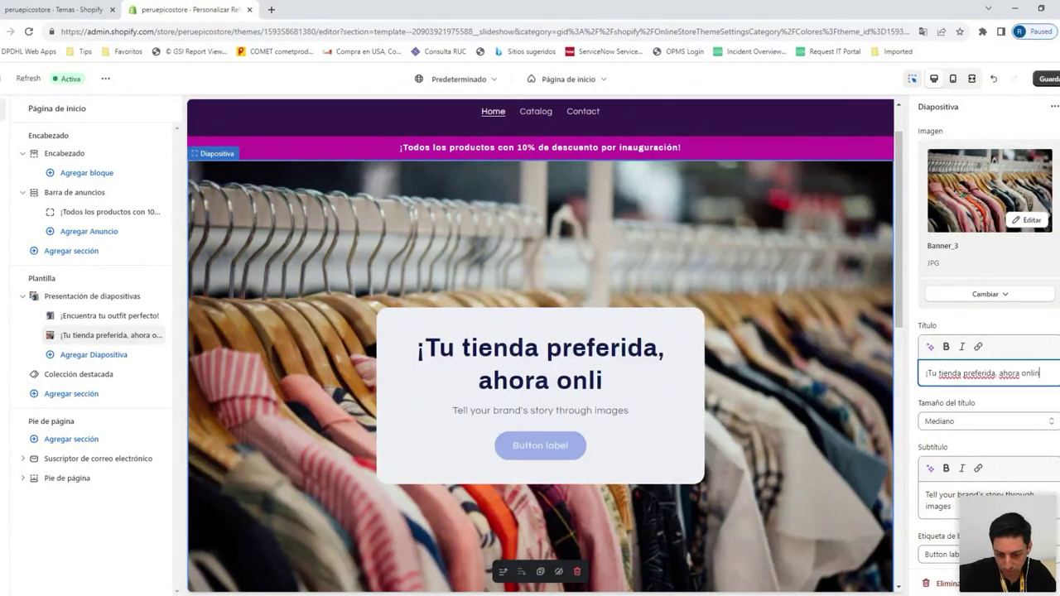
left_click(977, 500)
key("ctrl+a")
key("BackSpace")
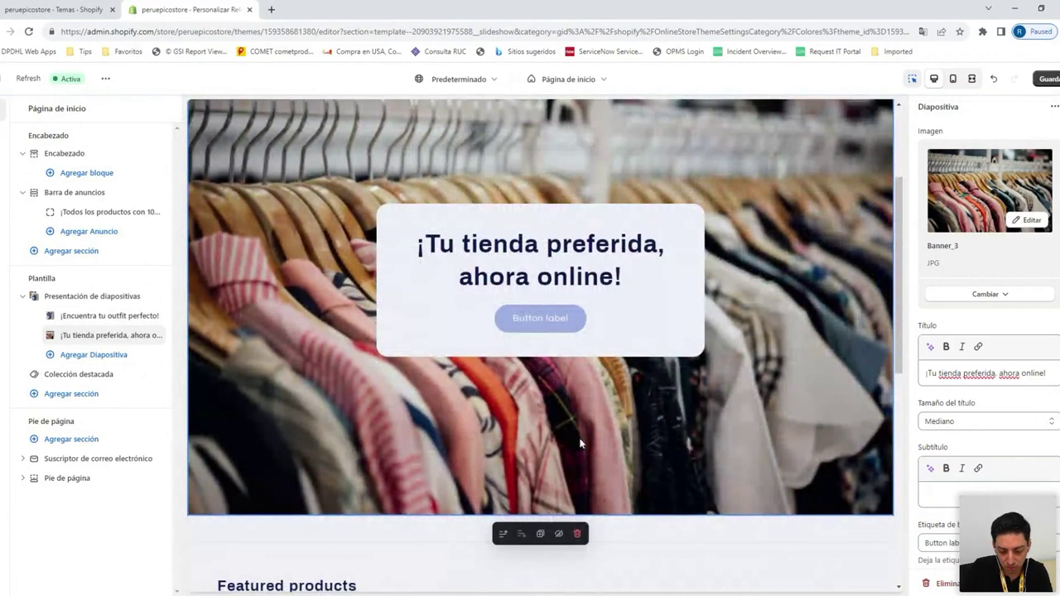
scroll(572, 398, "down", 2)
scroll(604, 191, "up", 5)
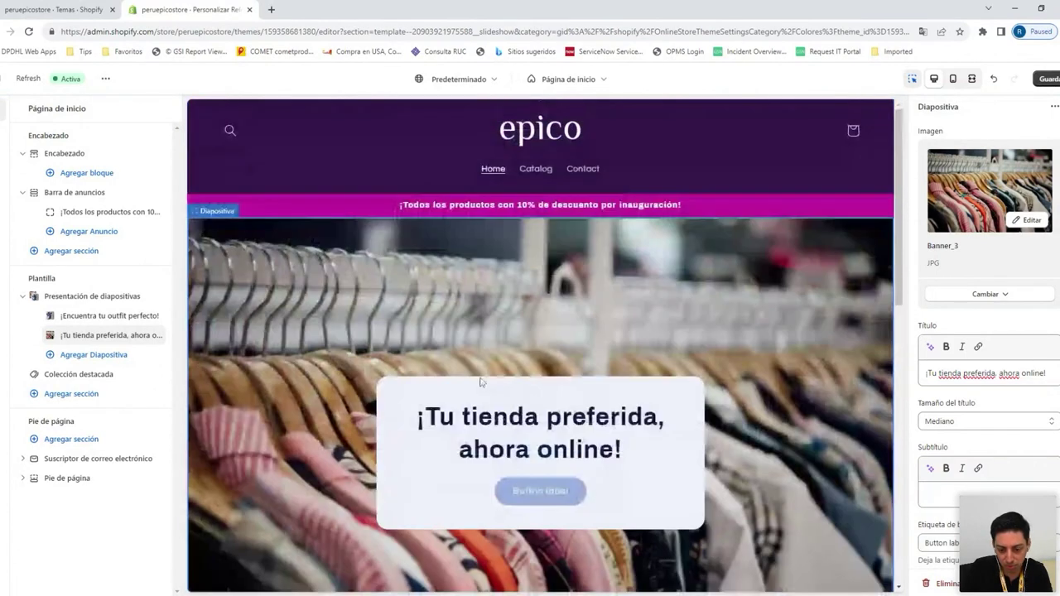
scroll(591, 272, "down", 2)
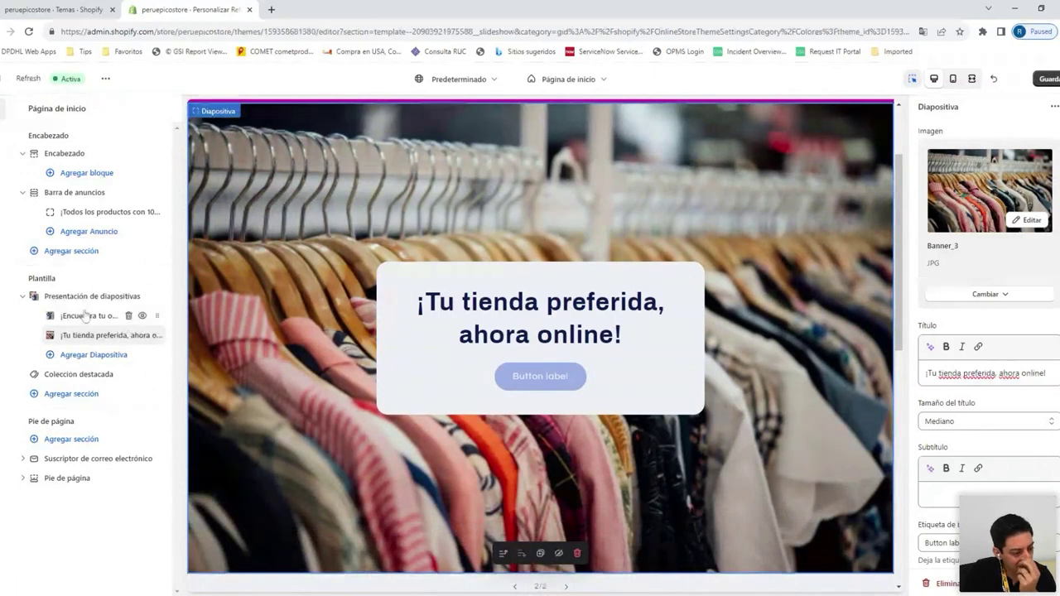
scroll(439, 342, "down", 4)
scroll(437, 344, "down", 4)
scroll(378, 256, "up", 2)
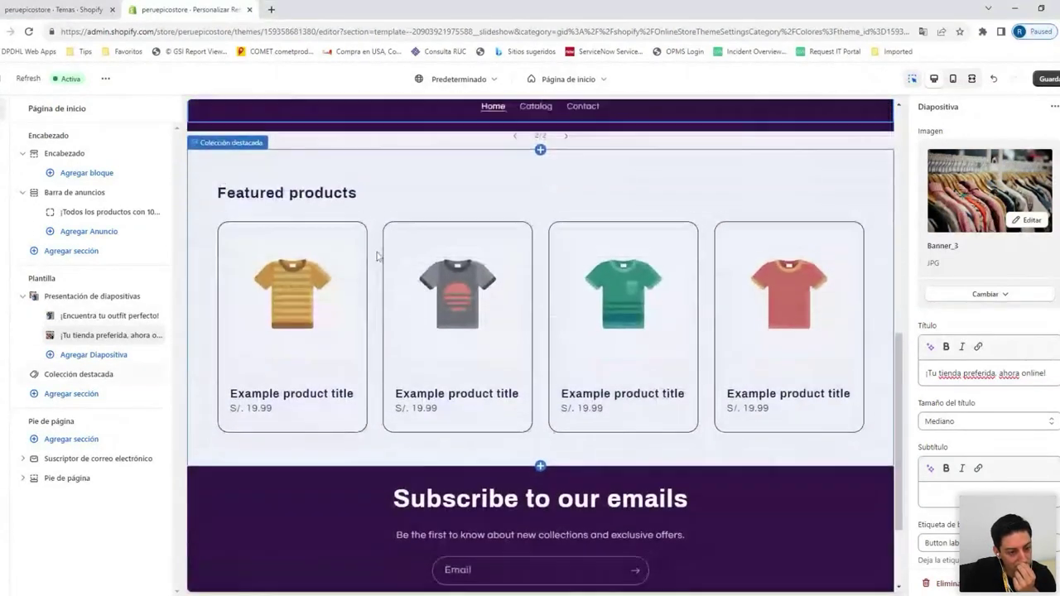
Bring the edited slide back into view, then show the featured products section's settings
left_click(124, 336)
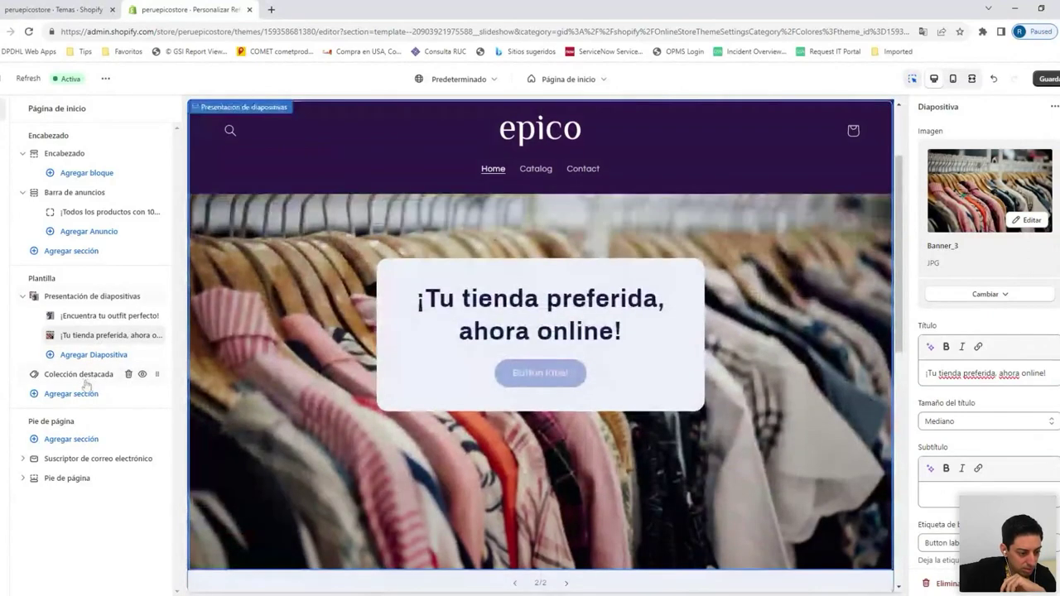
left_click(83, 377)
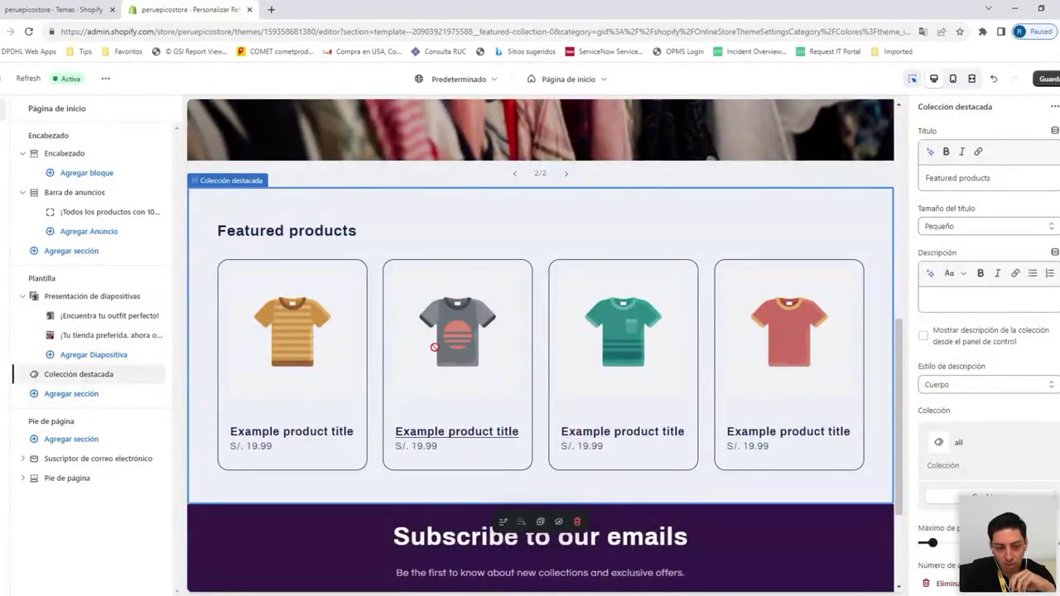
scroll(488, 267, "up", 1)
scroll(489, 268, "down", 1)
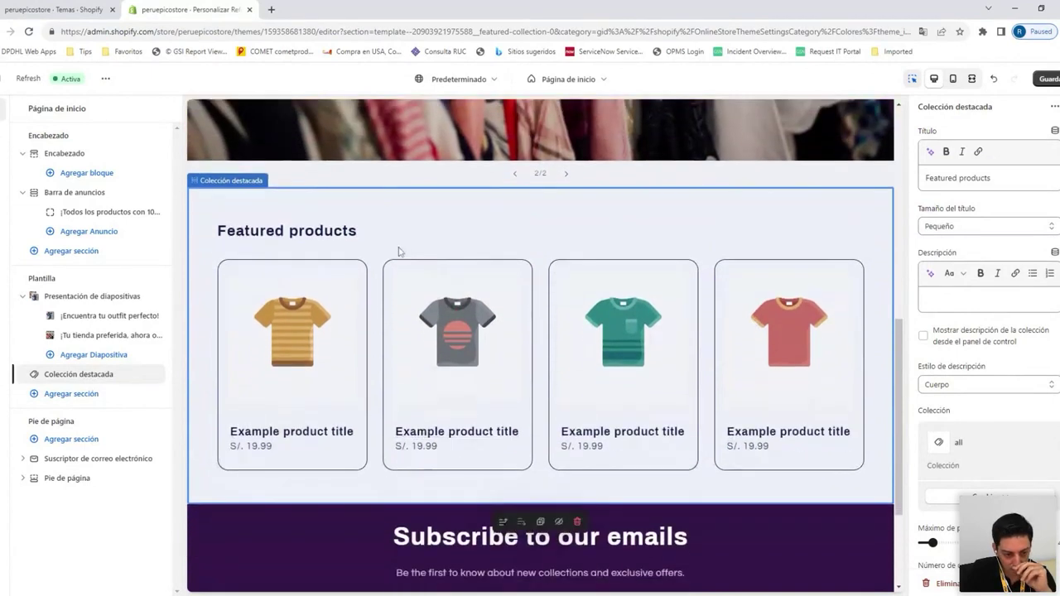
scroll(992, 312, "down", 10)
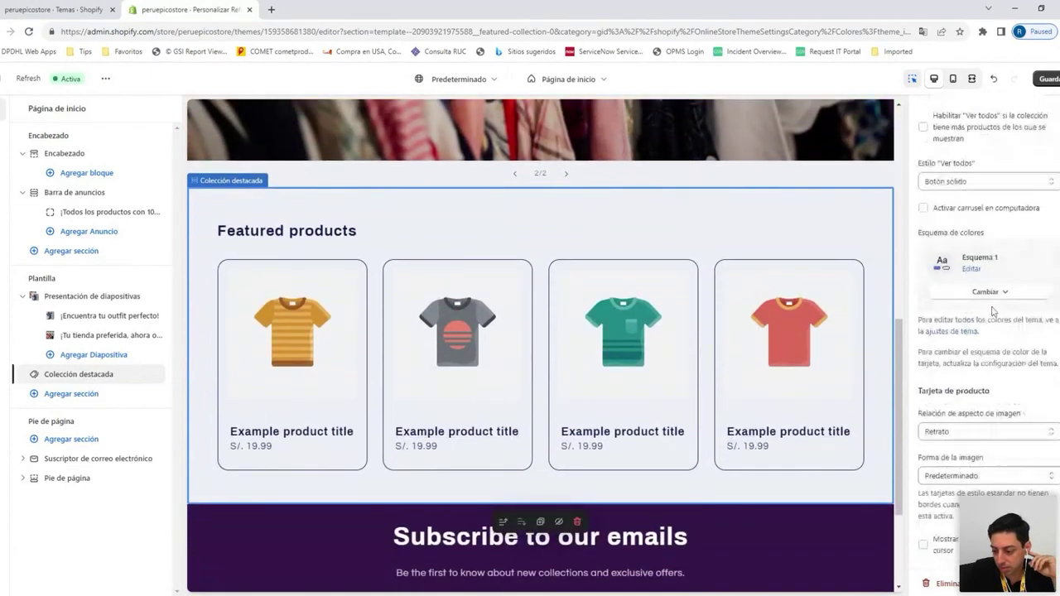
scroll(992, 313, "up", 10)
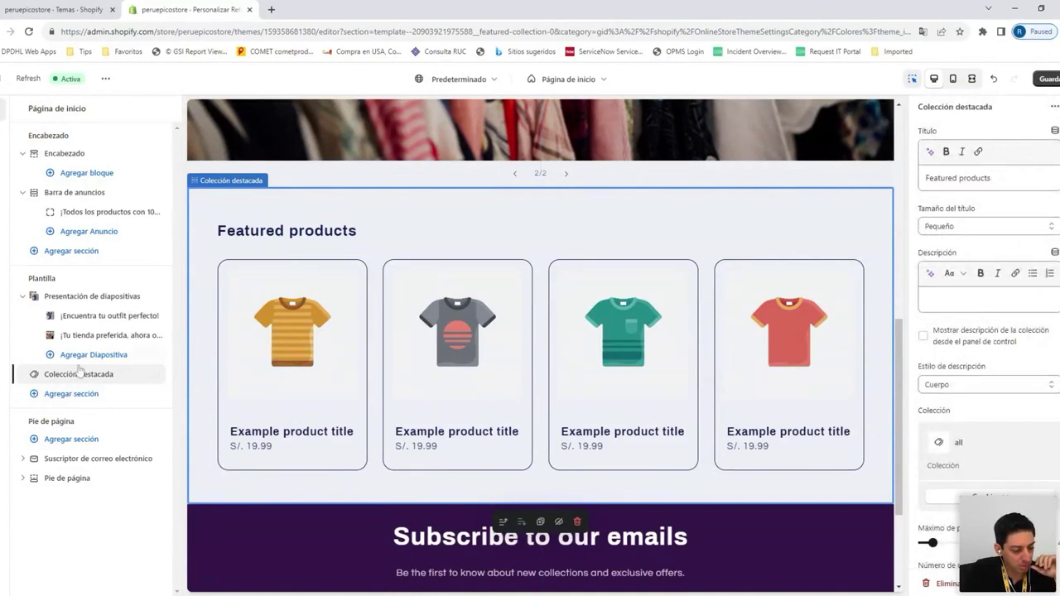
Check the slideshow settings, then review the featured collection settings using 'all' and Esquema 1
left_click(79, 297)
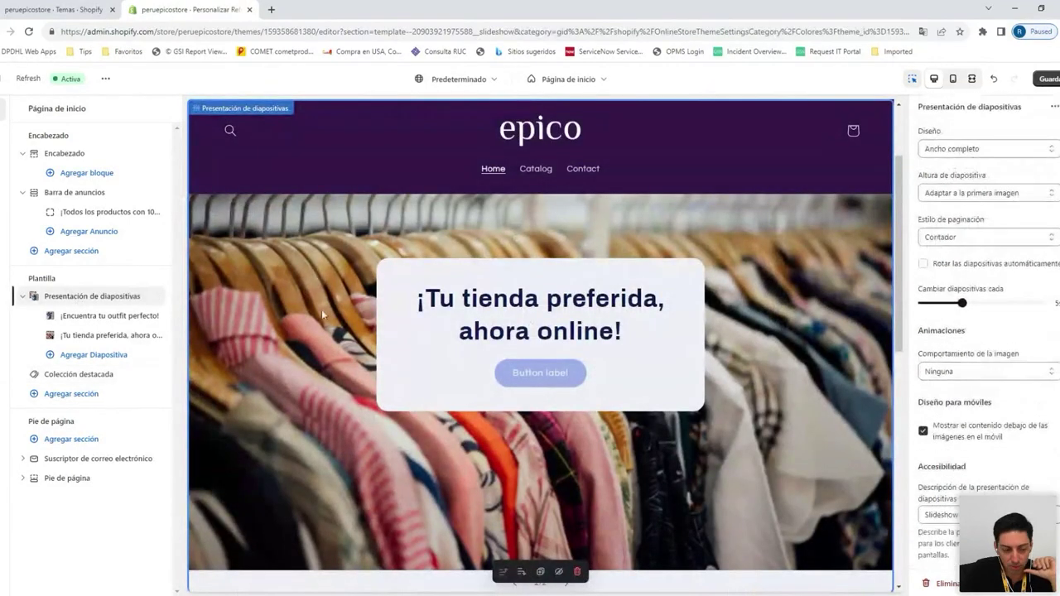
left_click(82, 374)
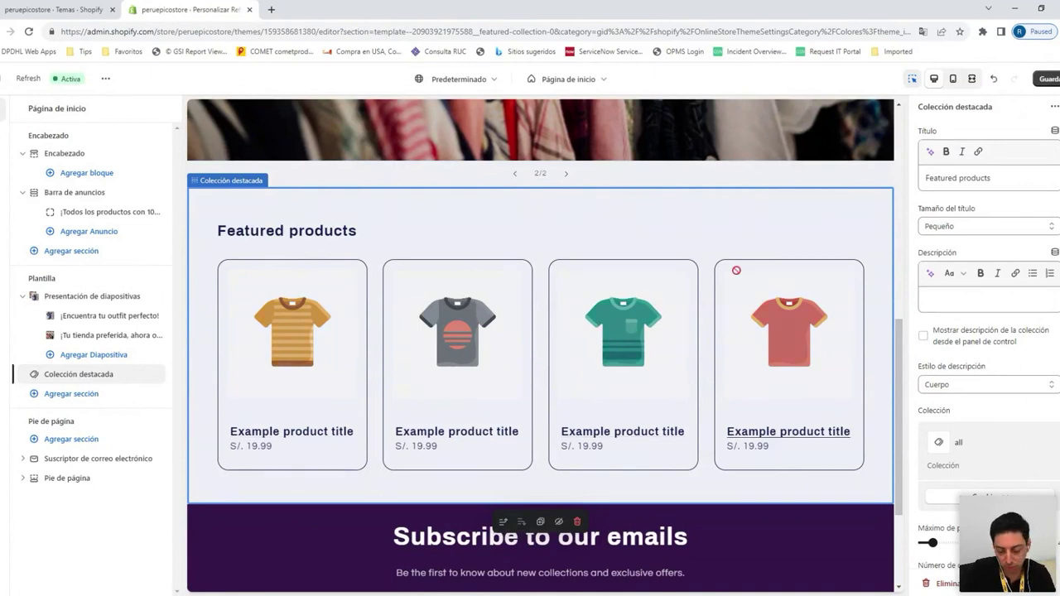
scroll(952, 299, "down", 3)
scroll(986, 298, "up", 3)
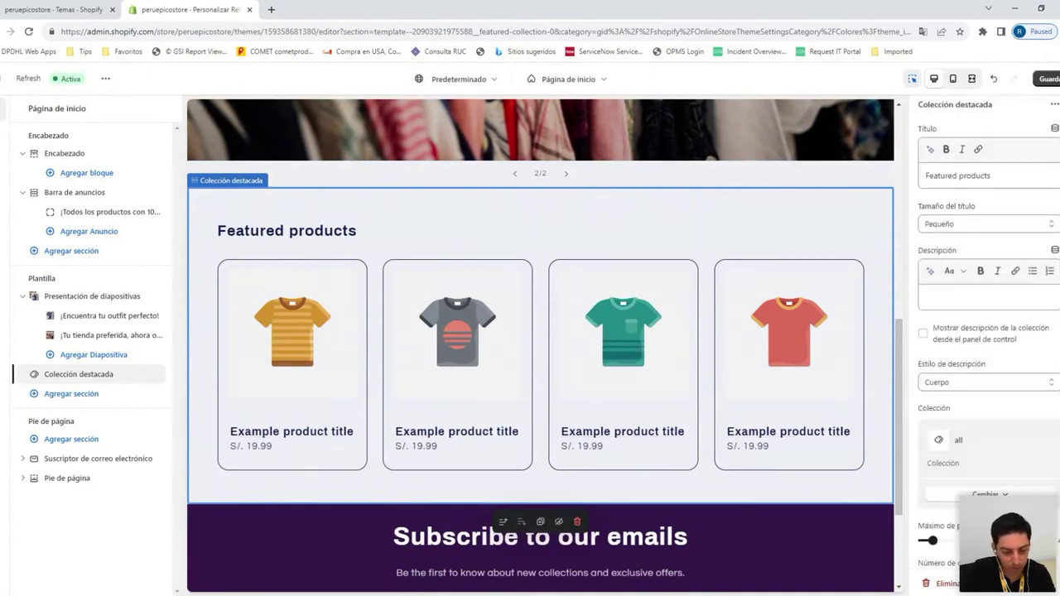
scroll(867, 346, "up", 2)
scroll(764, 360, "down", 3)
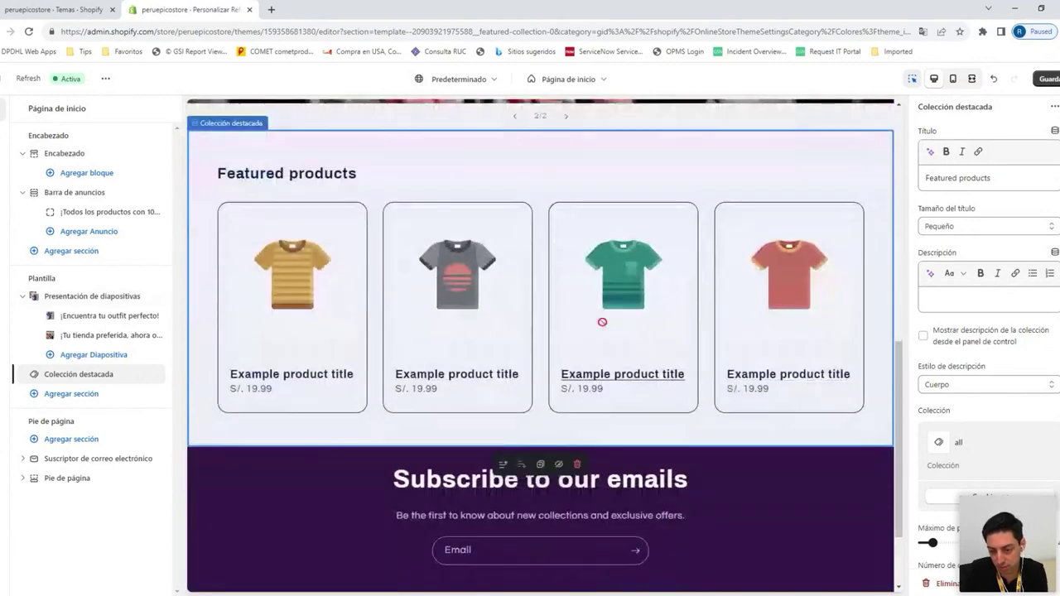
scroll(988, 343, "down", 7)
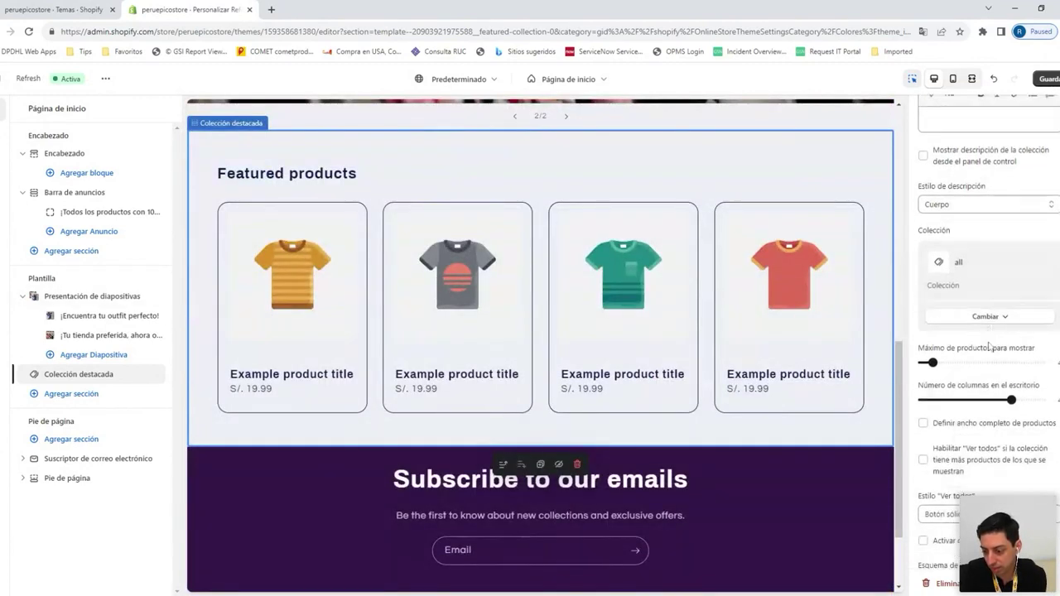
scroll(991, 345, "up", 1)
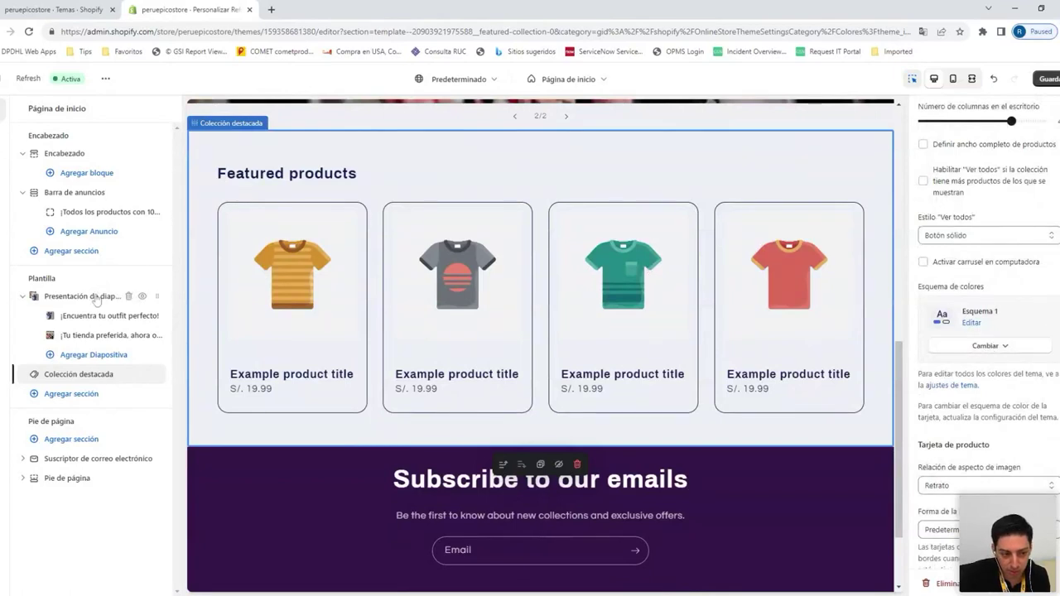
scroll(465, 332, "up", 3)
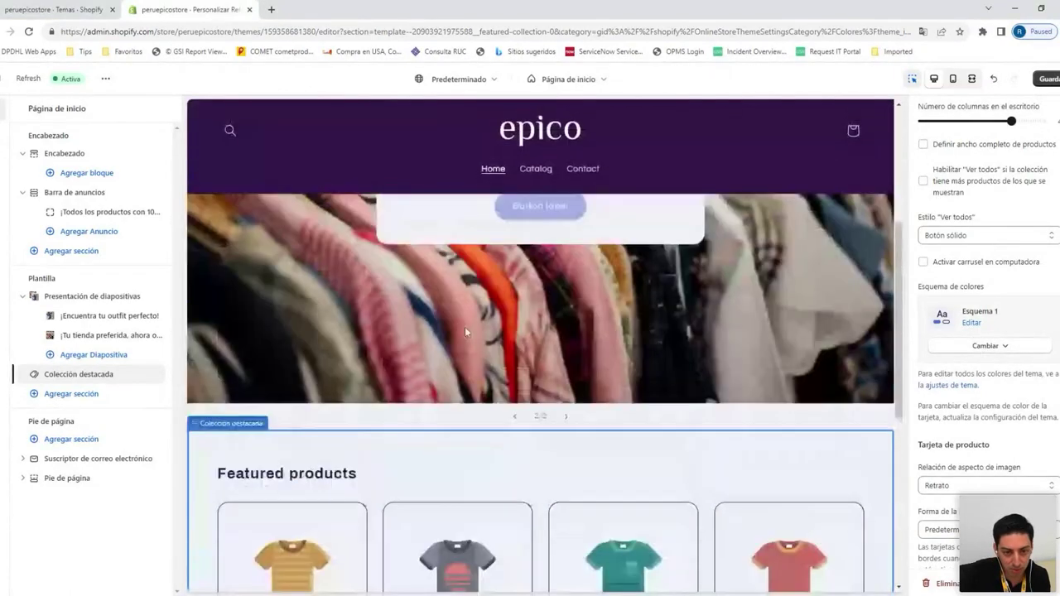
scroll(465, 333, "up", 2)
scroll(377, 334, "down", 2)
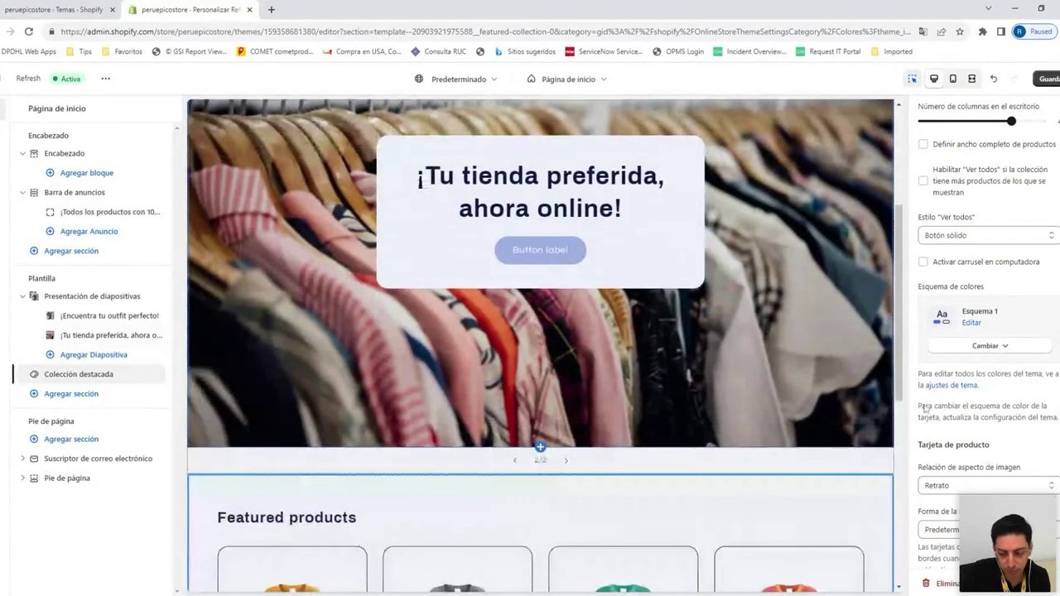
scroll(925, 409, "down", 1)
scroll(700, 403, "down", 2)
scroll(700, 404, "up", 4)
scroll(617, 377, "down", 1)
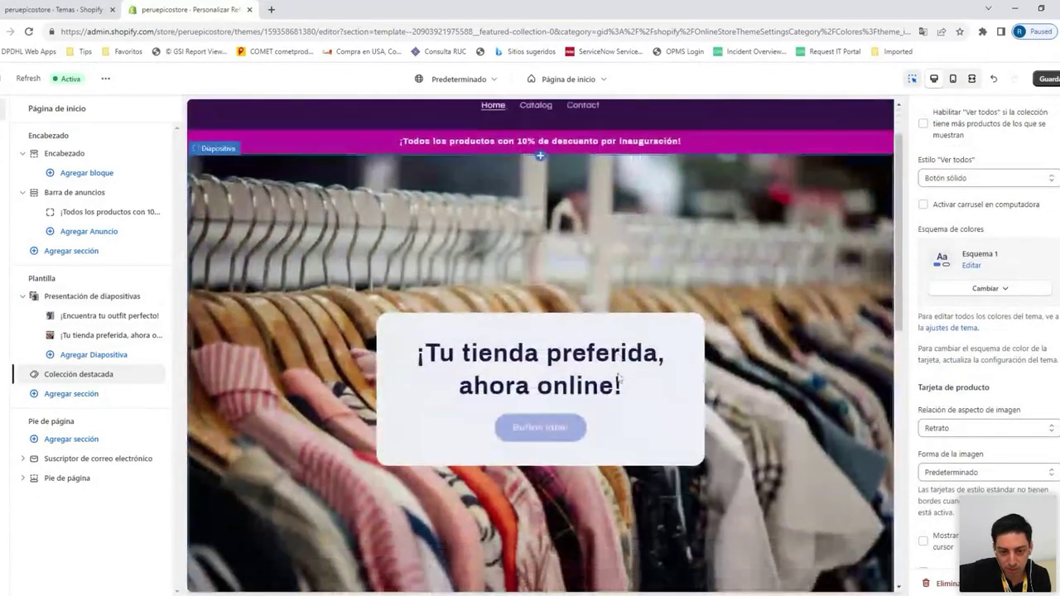
scroll(617, 377, "down", 5)
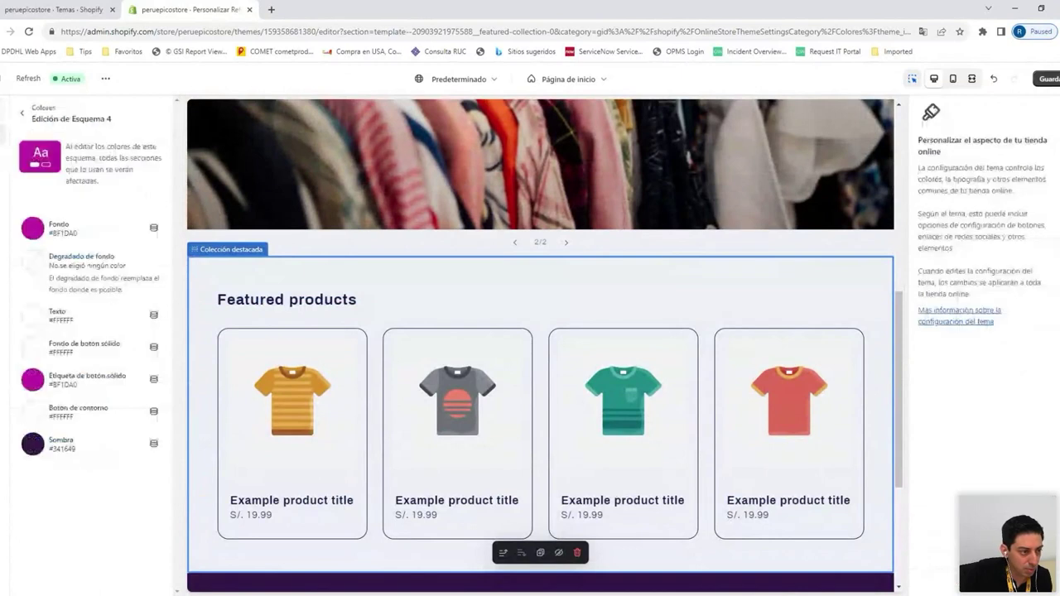
Change the Esquema 1 colour scheme background to lavender #E2CBFC
left_click(23, 114)
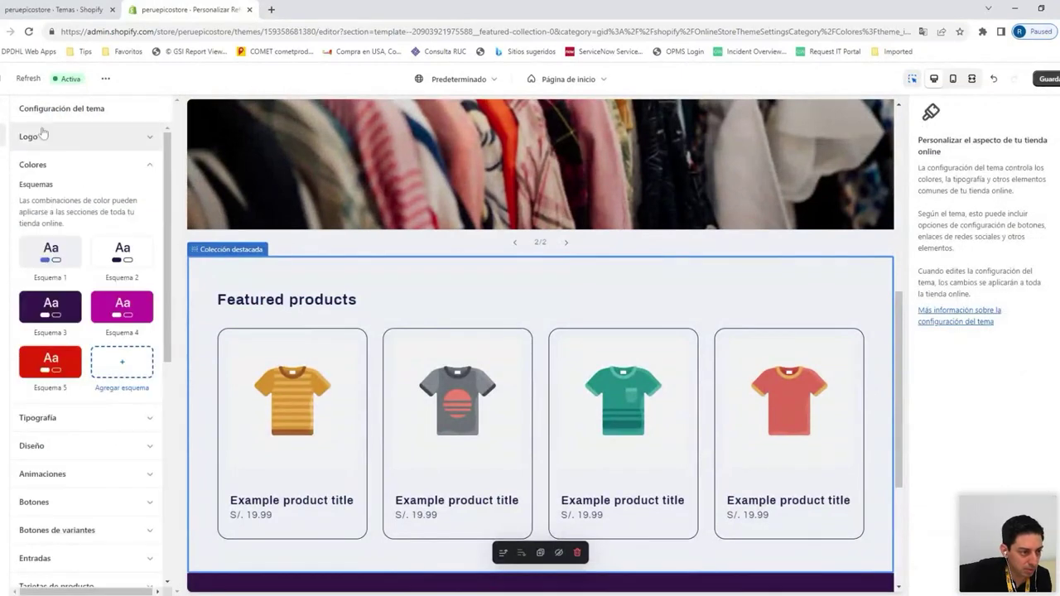
left_click(65, 259)
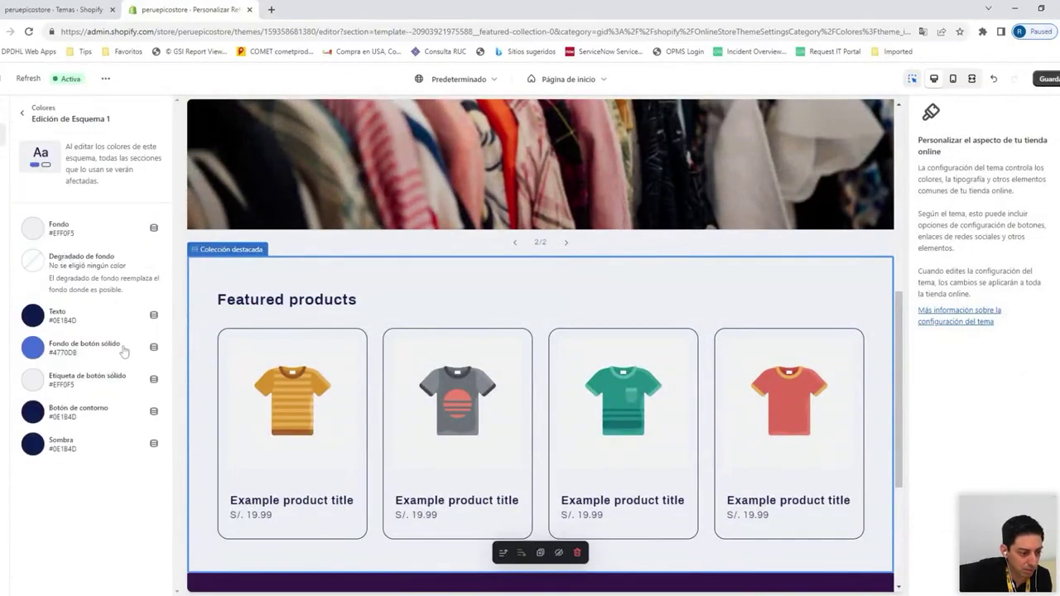
left_click(32, 228)
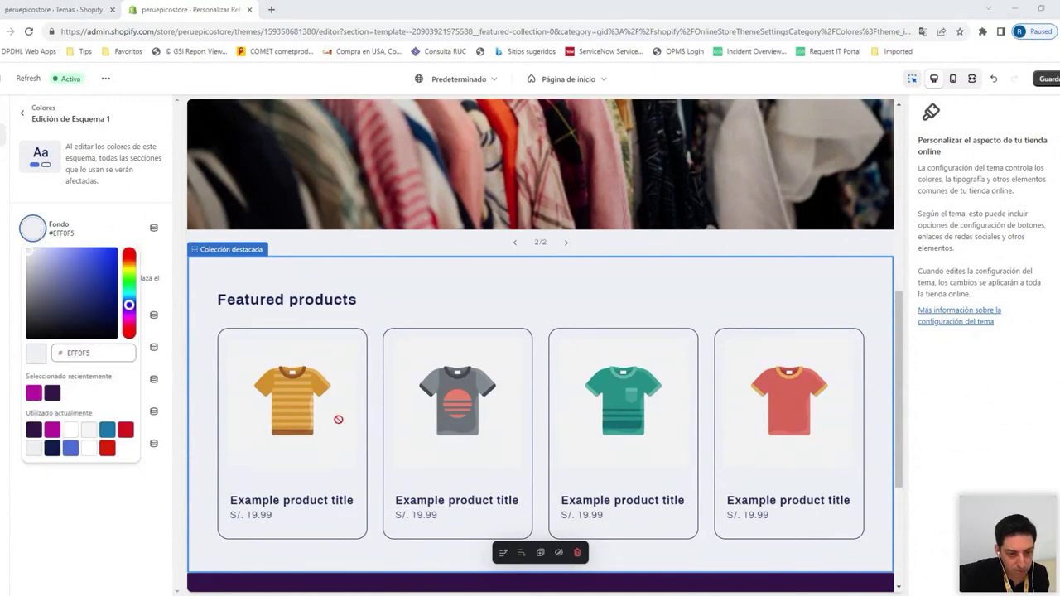
triple_click(93, 353)
type("E2CBFC")
left_click(110, 503)
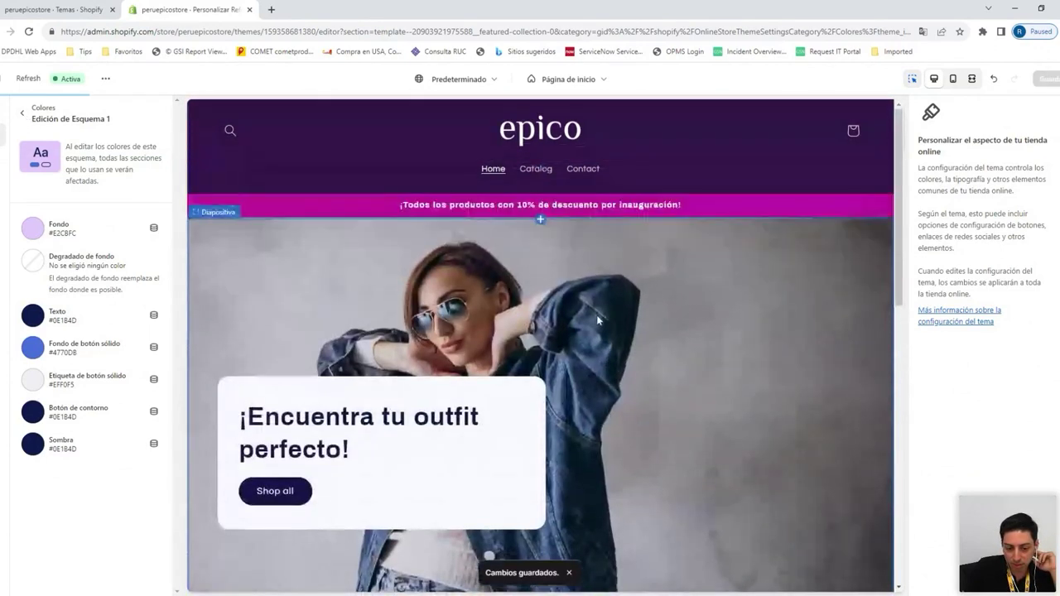
Go back through the theme settings to the home page's list of sections
scroll(508, 323, "down", 2)
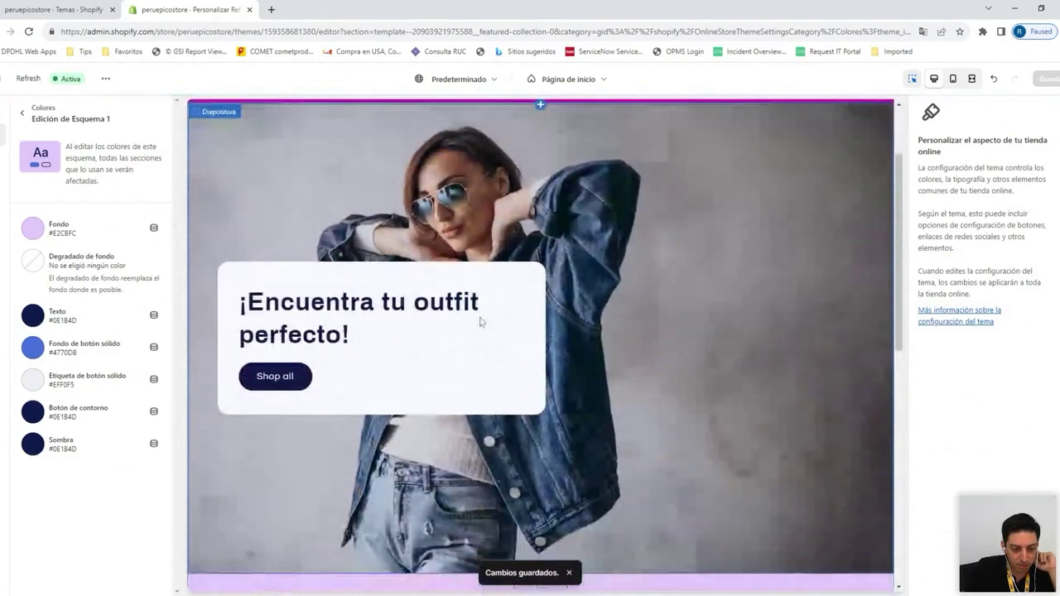
left_click(22, 115)
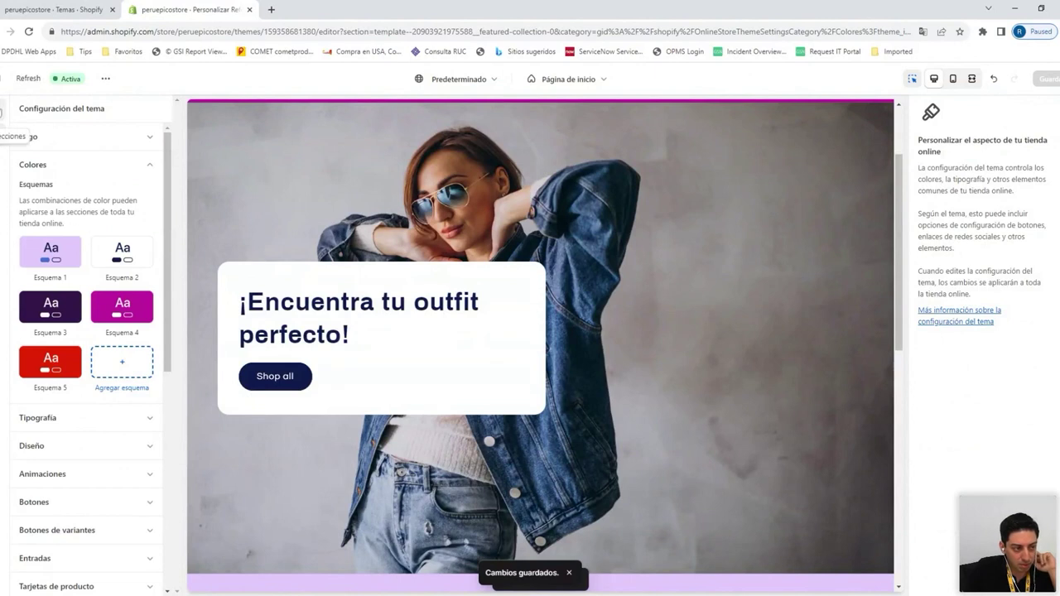
left_click(3, 110)
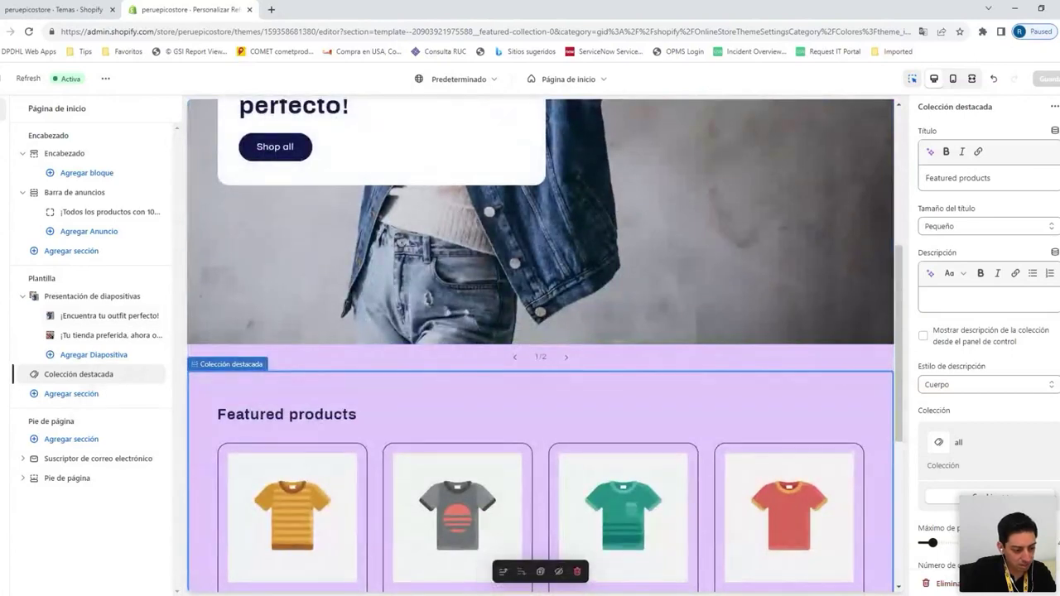
Delete the 'Subscribe to our emails' subscriber section from the home page
scroll(378, 387, "down", 5)
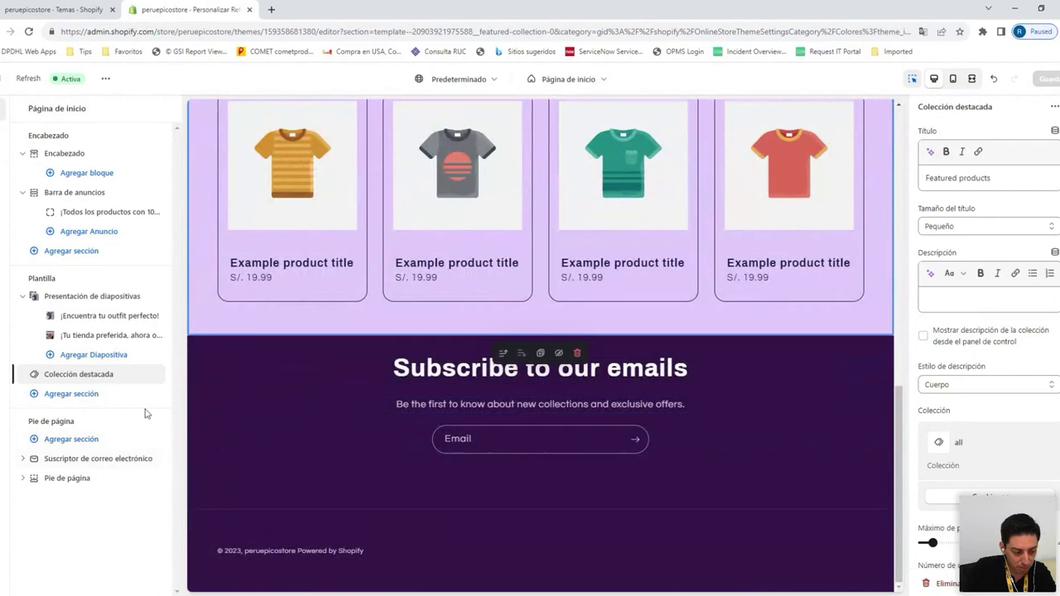
left_click(471, 368)
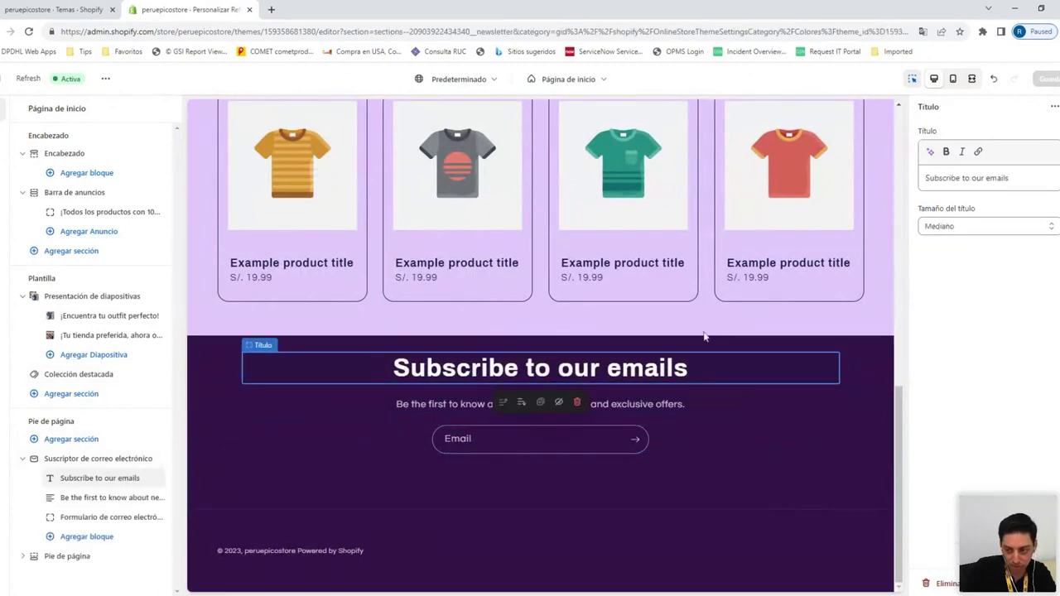
left_click(497, 406)
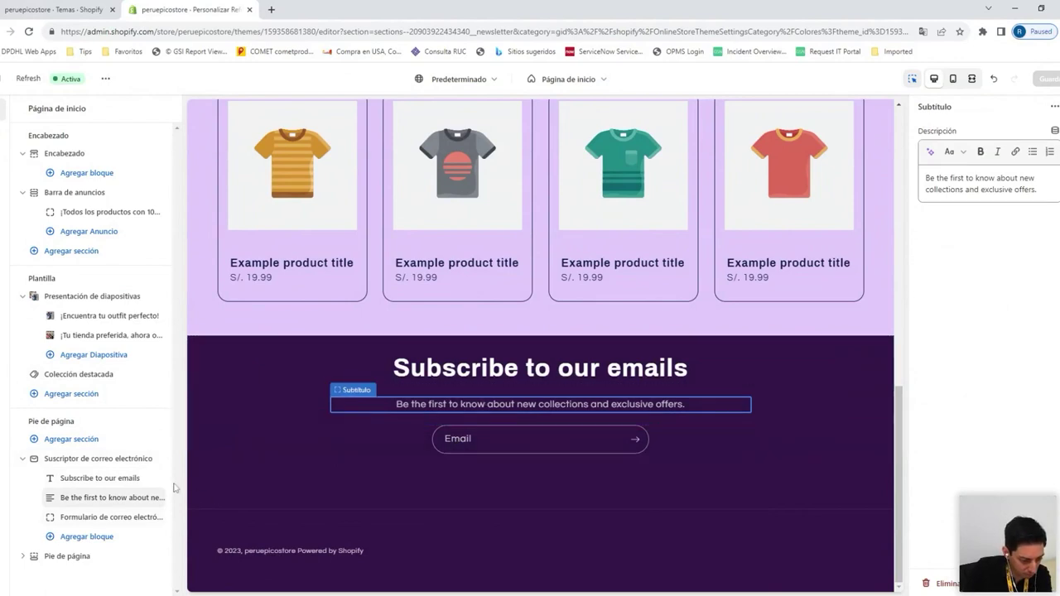
left_click(130, 459)
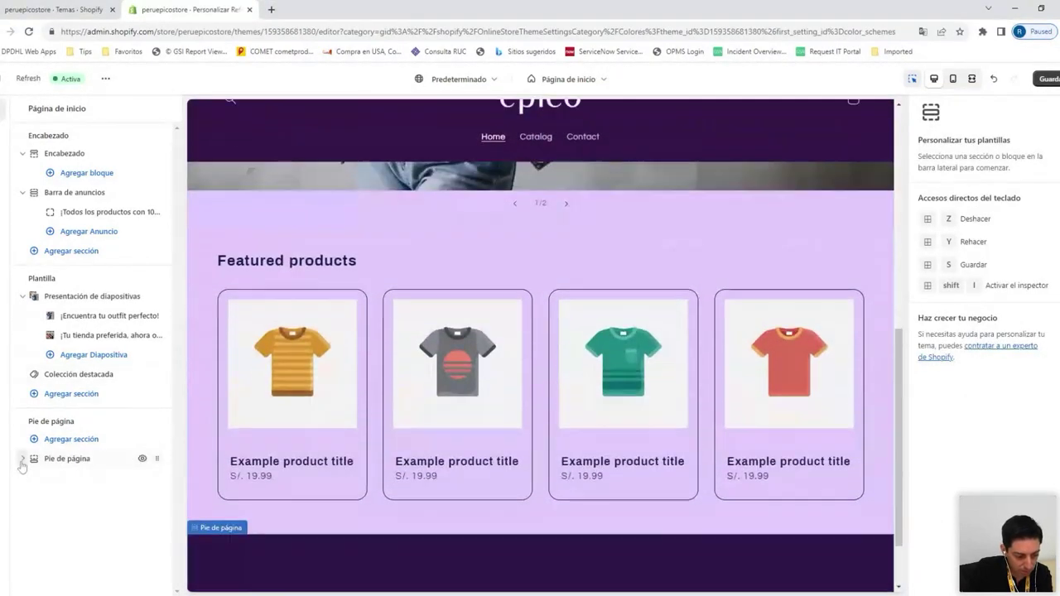
Look through the footer's Agregar bloque list without adding any block
left_click(22, 460)
left_click(55, 480)
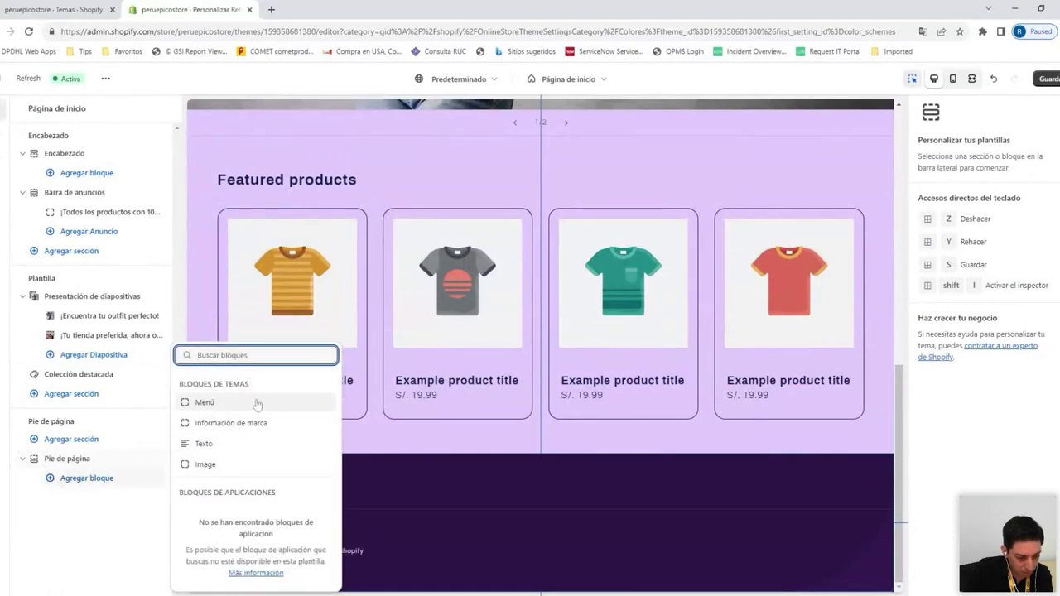
left_click(89, 461)
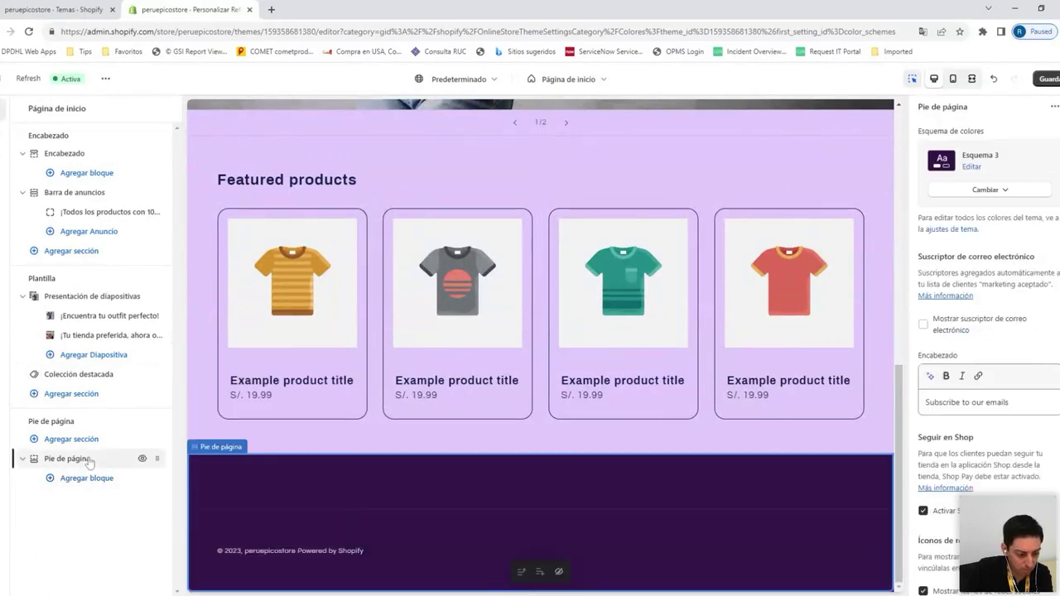
scroll(1028, 331, "down", 10)
scroll(1036, 329, "up", 10)
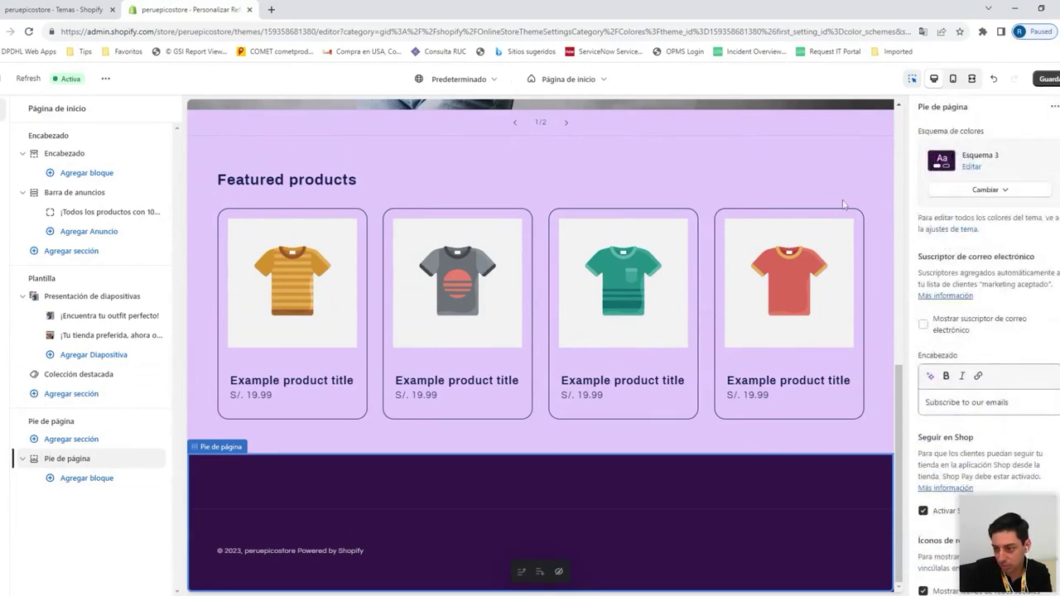
left_click(83, 479)
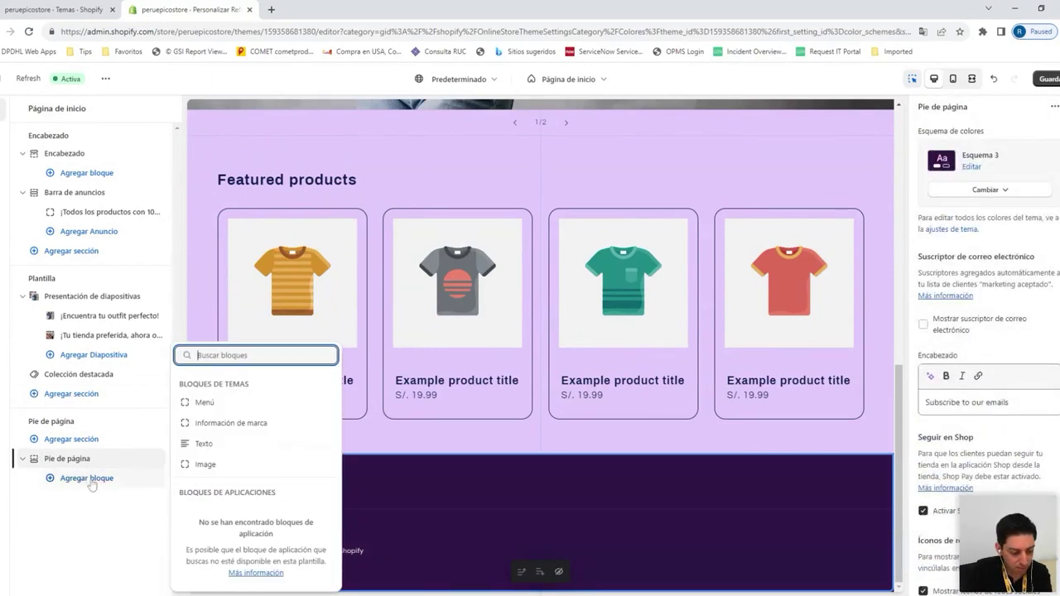
left_click(661, 503)
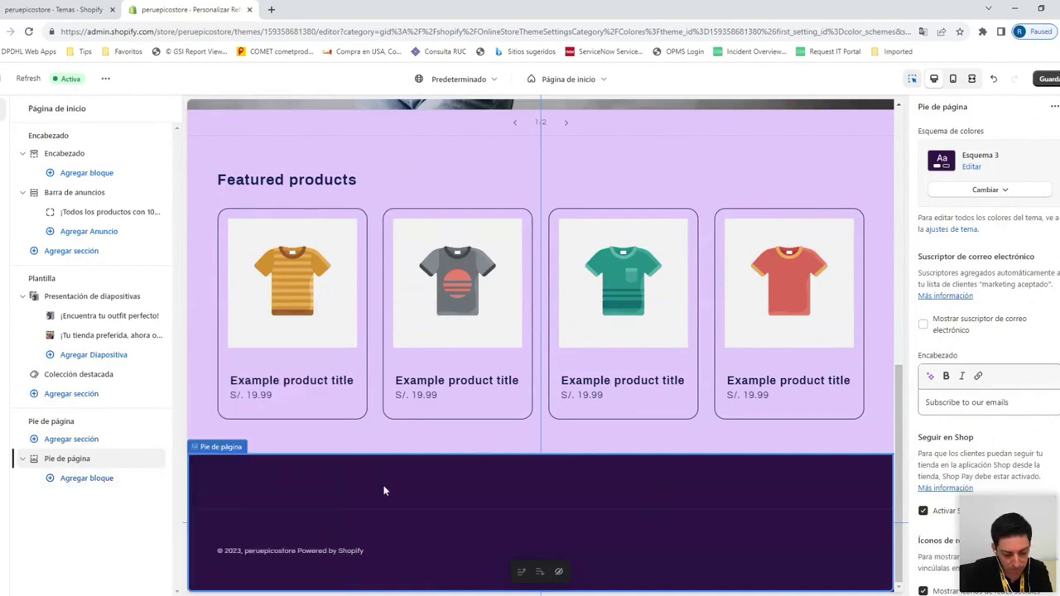
Save the theme changes and exit the theme editor
left_click(362, 443)
scroll(362, 442, "up", 5)
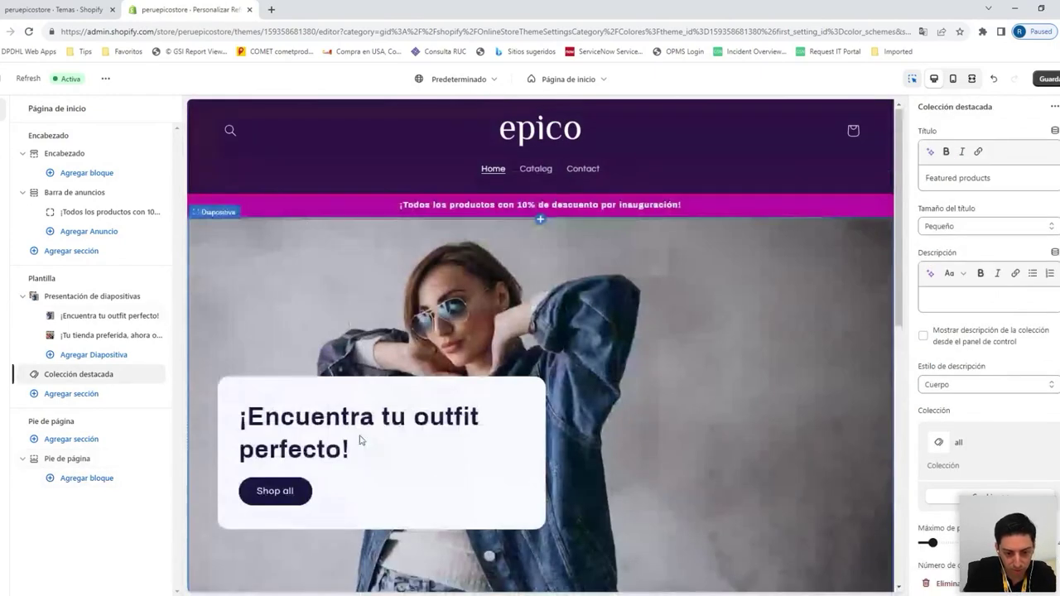
left_click(406, 377)
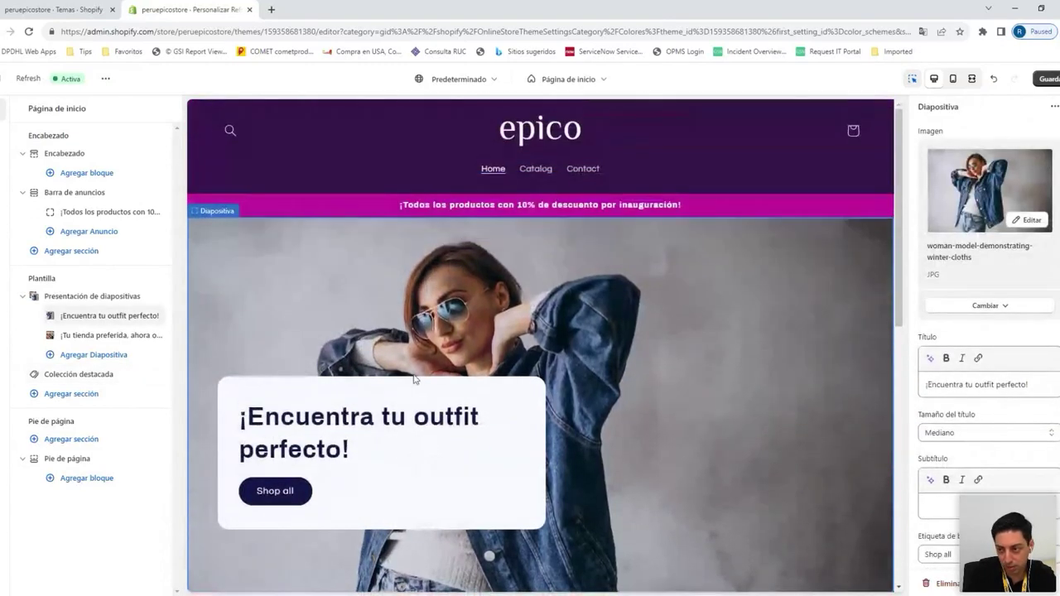
left_click(1048, 79)
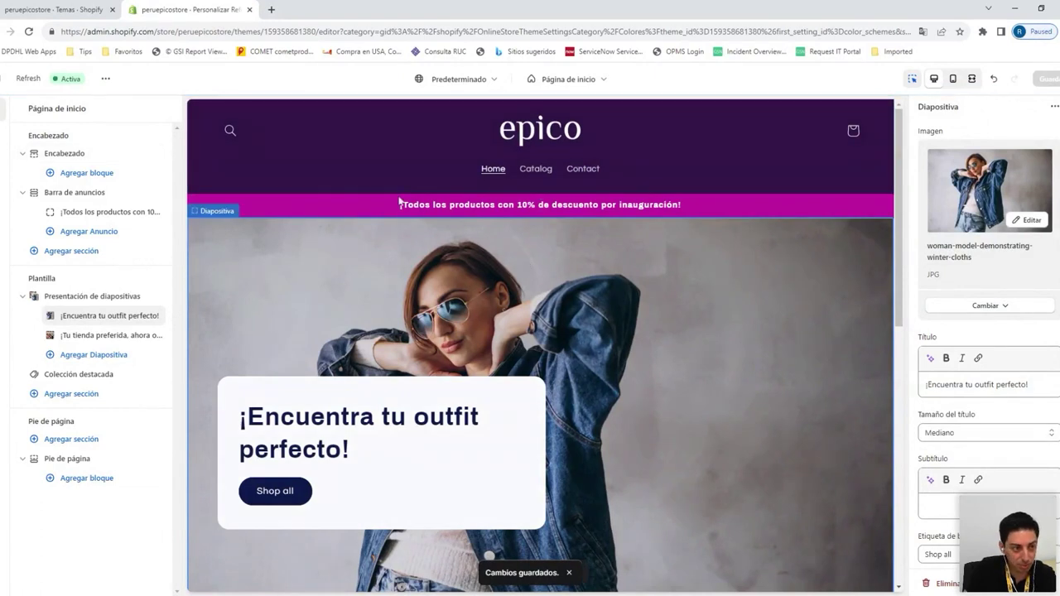
left_click(10, 79)
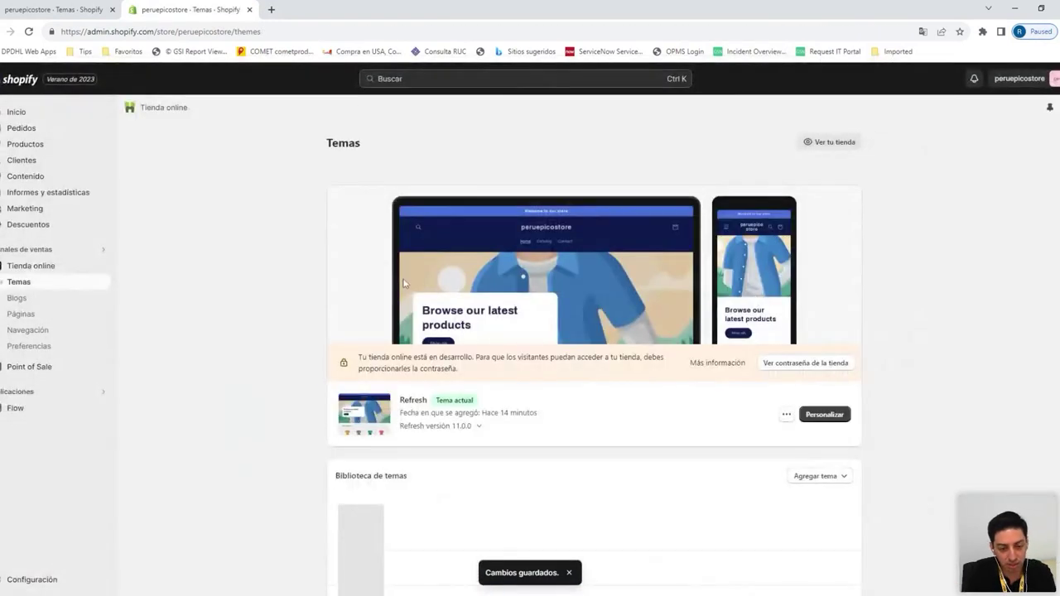
Browse the live 'epico' storefront in a new tab, advancing the slideshow, then return to Temas
left_click(102, 266)
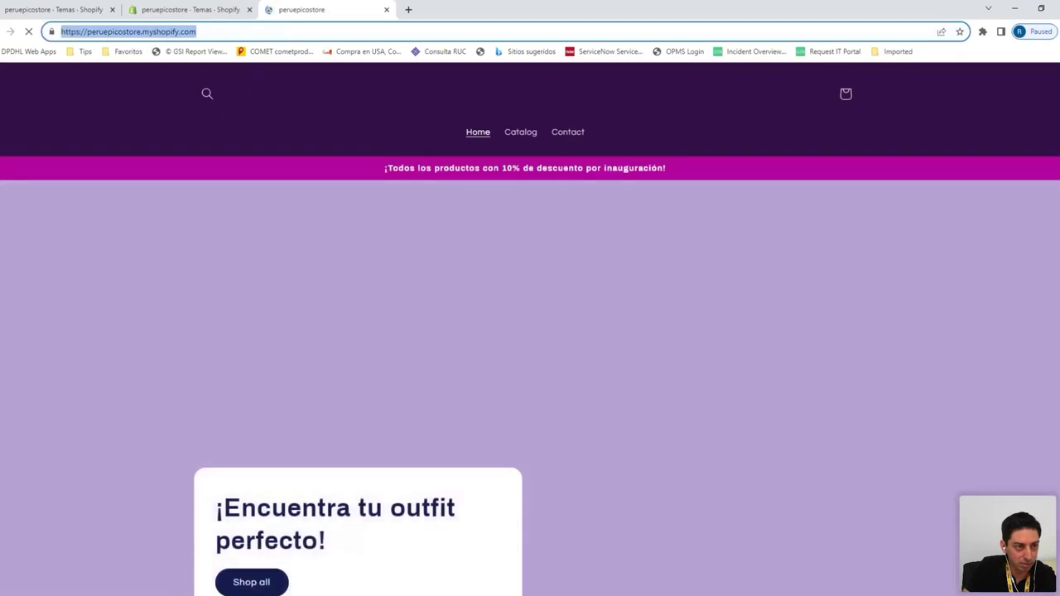
left_click_drag(87, 31, 197, 31)
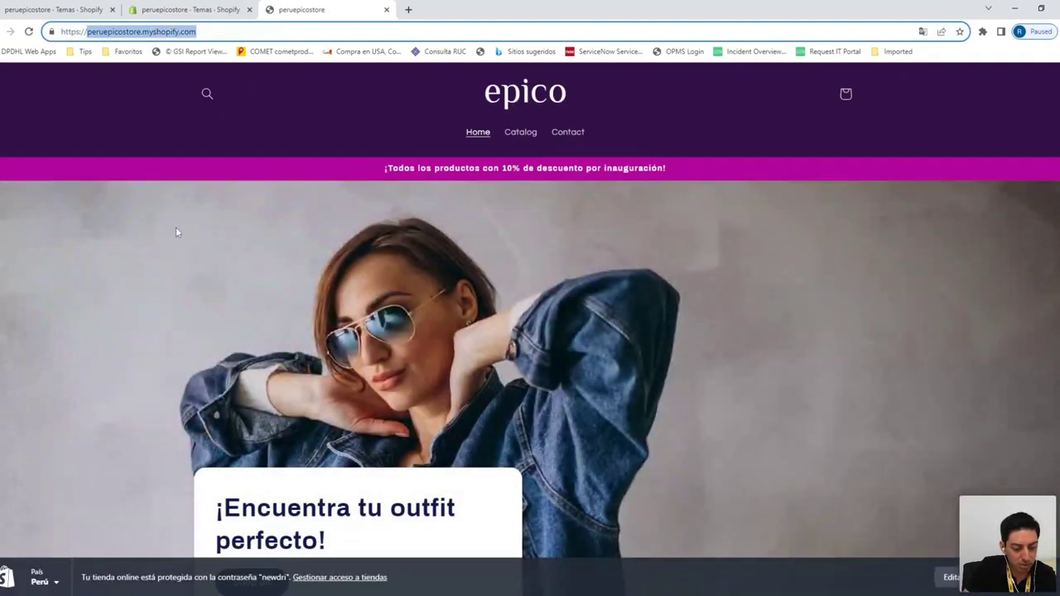
scroll(611, 182, "down", 8)
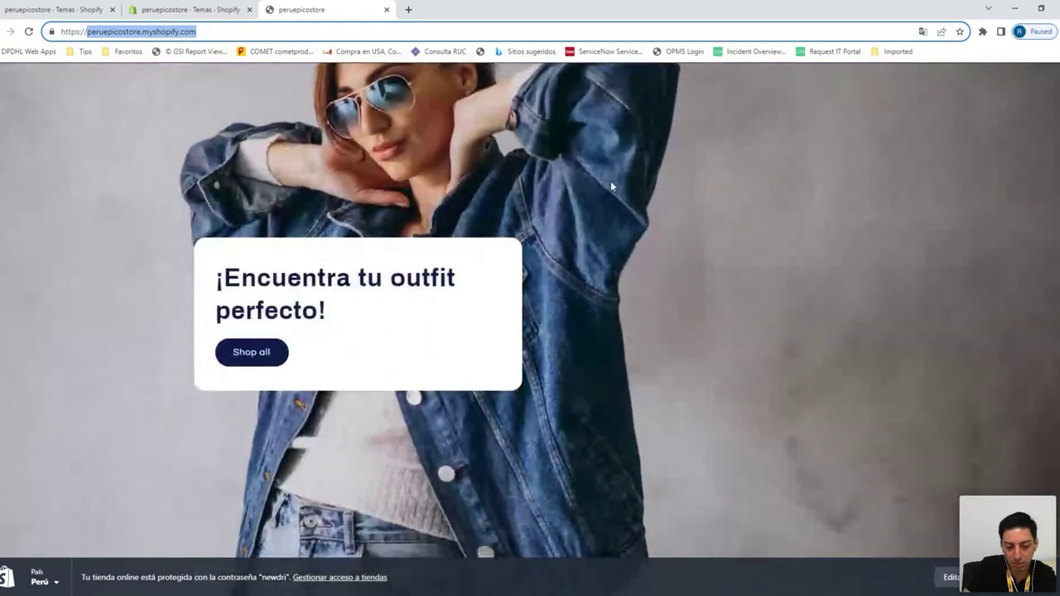
scroll(610, 186, "up", 10)
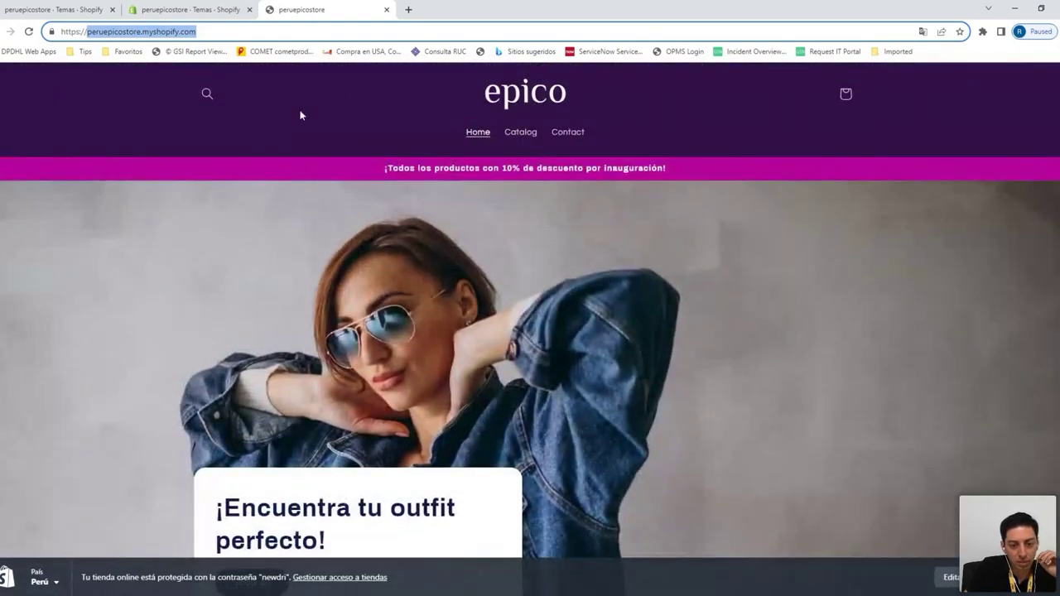
scroll(343, 188, "down", 3)
scroll(343, 187, "down", 5)
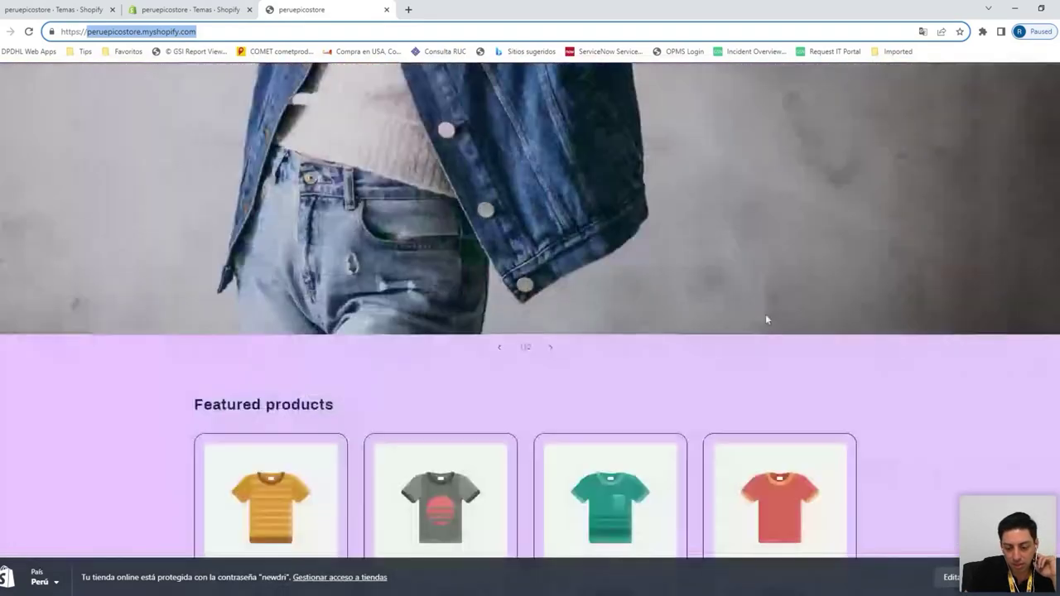
left_click(550, 349)
scroll(570, 314, "up", 2)
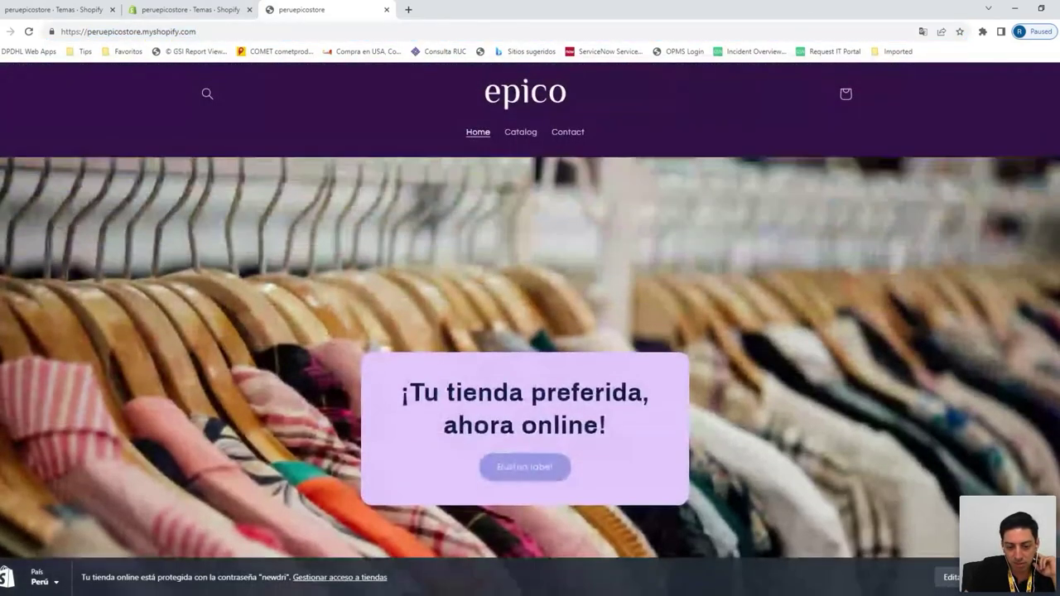
scroll(571, 315, "up", 2)
scroll(578, 349, "down", 4)
scroll(578, 348, "up", 3)
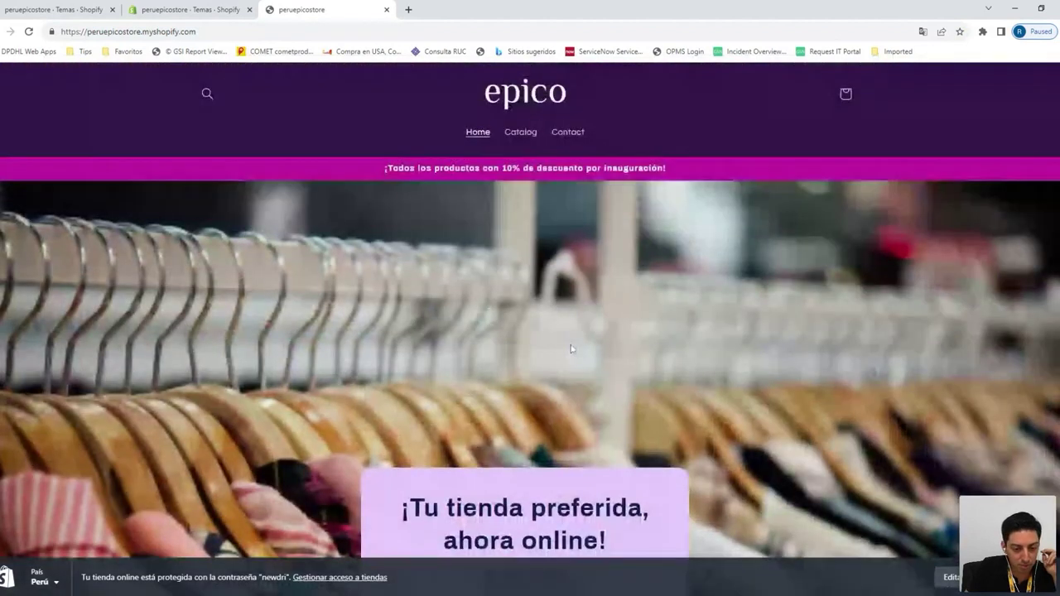
left_click(206, 5)
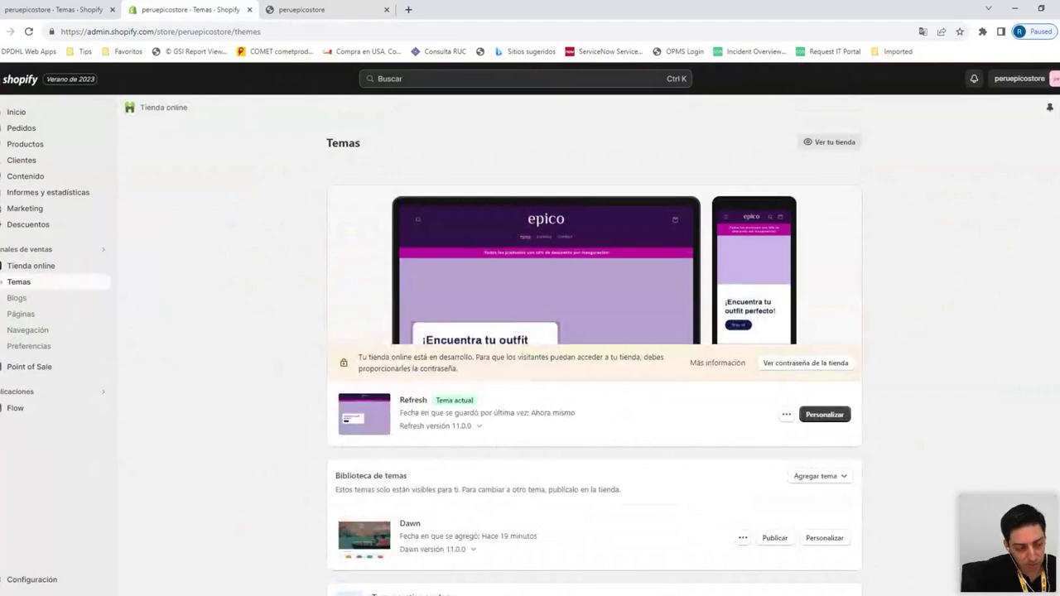
Go to Productos and start a new product with Agregar productos
left_click(36, 146)
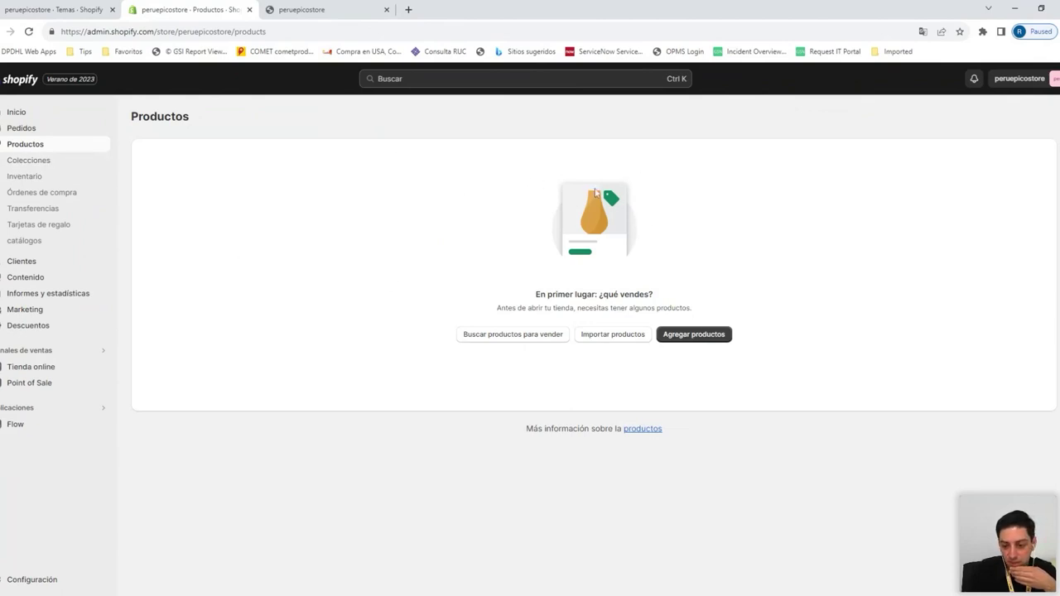
left_click(700, 340)
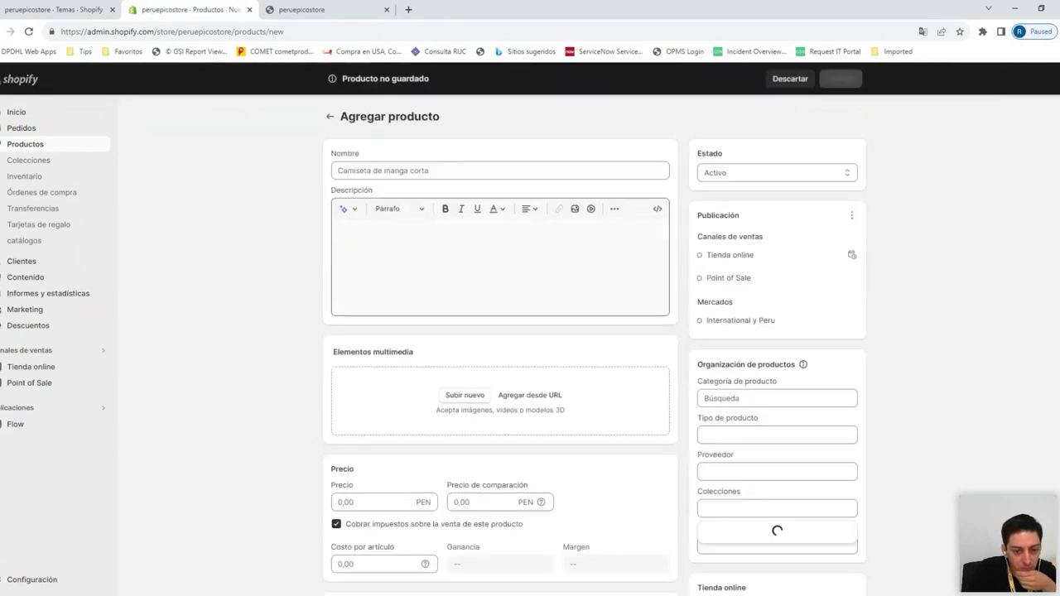
scroll(301, 265, "down", 1)
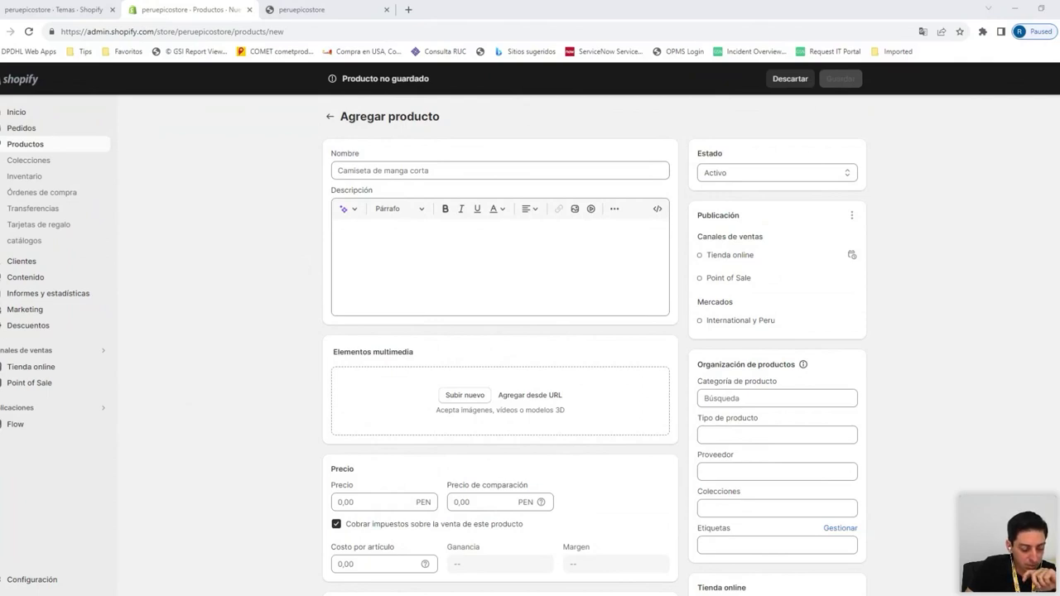
Name the new product 'Bota de cuero - Mujer'
left_click(339, 171)
type("B")
key("BackSpace")
type("Bota de cuero")
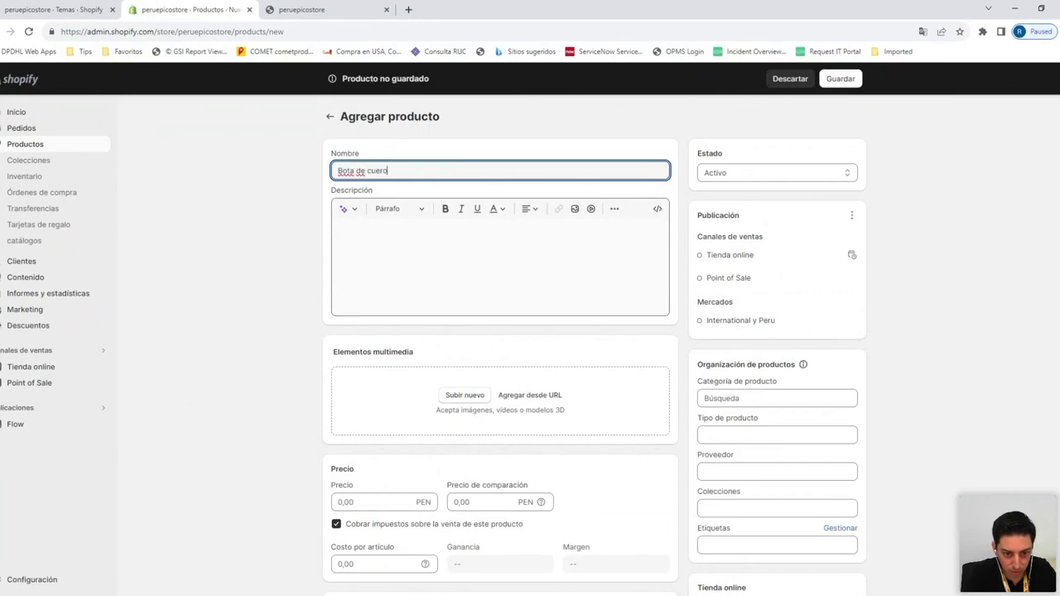
type(" - Mujer")
Enter the description 'Bota de cuero legítimo orientada al público femenino.'
left_click(339, 230)
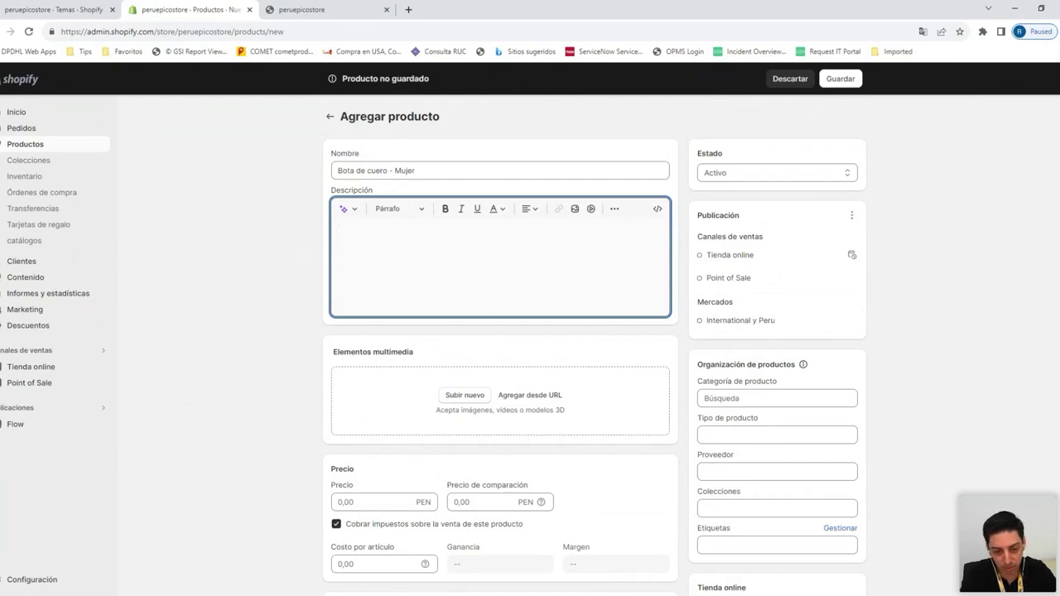
type("Bu")
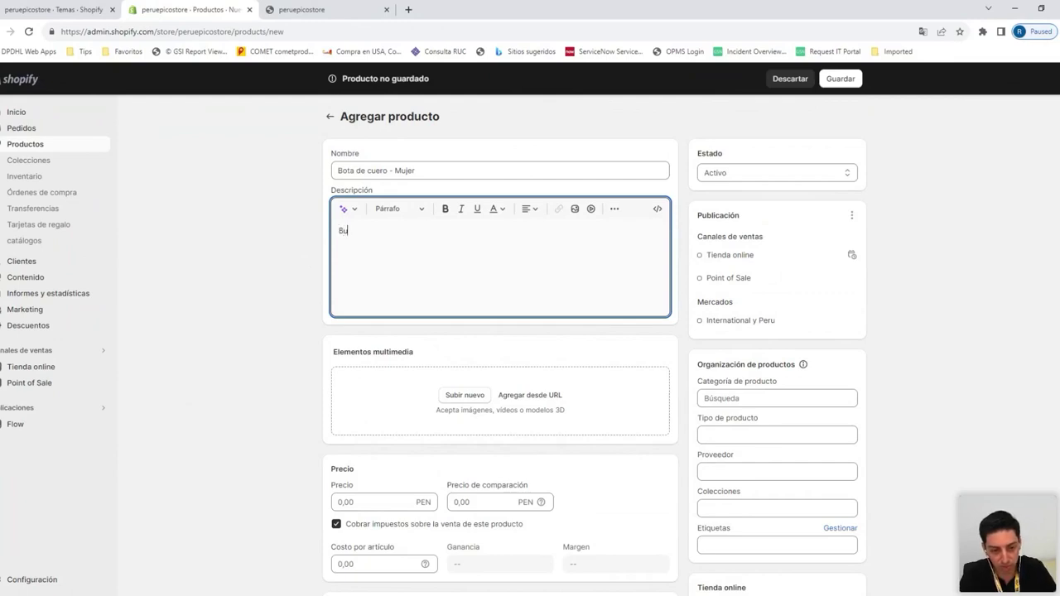
key("BackSpace")
type("ota de")
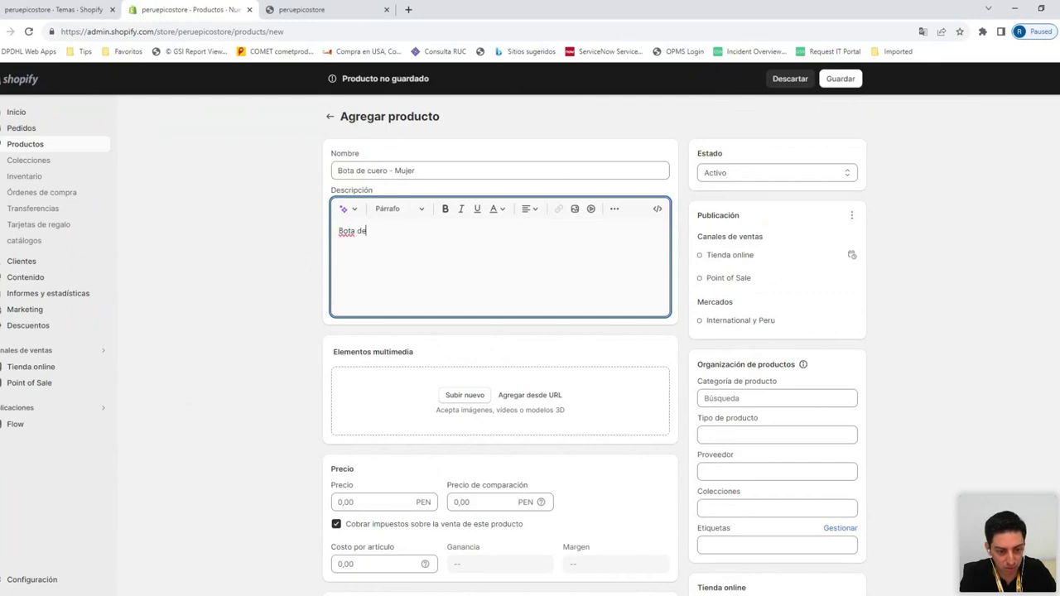
type(" cuero legítimo orienta")
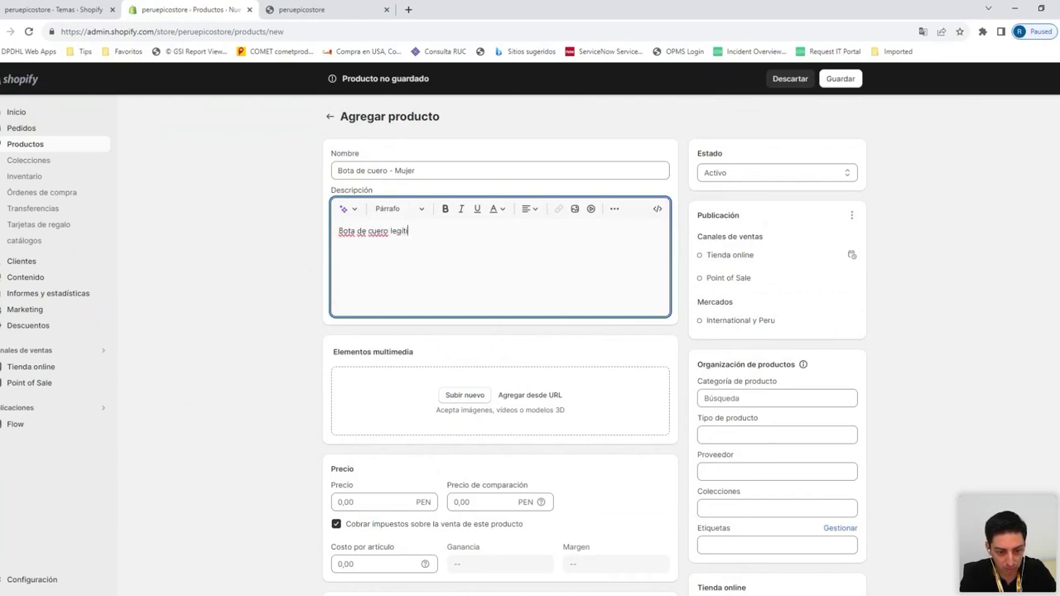
type("da ")
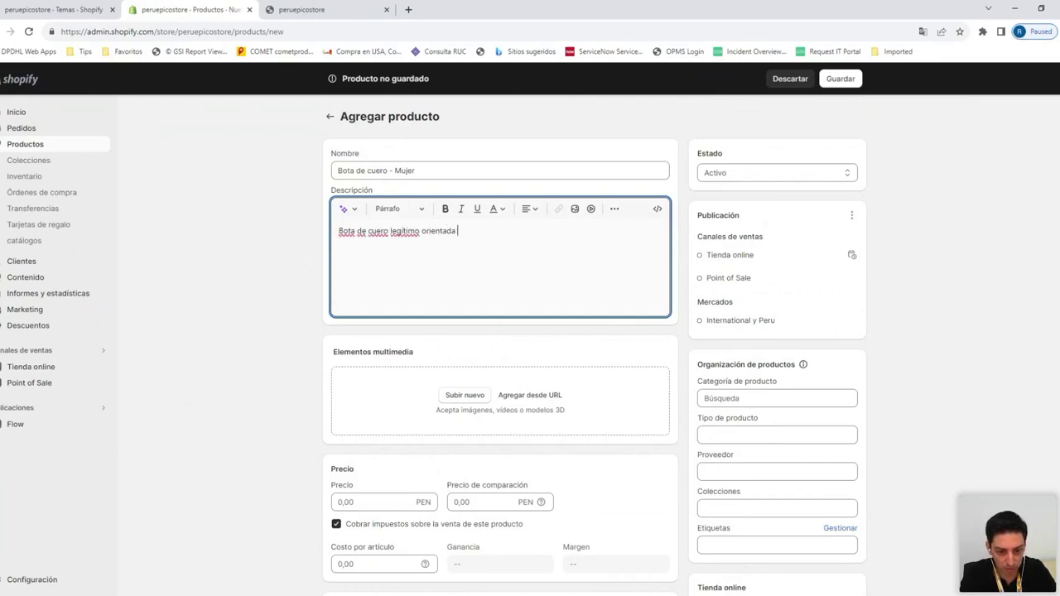
type("al pú")
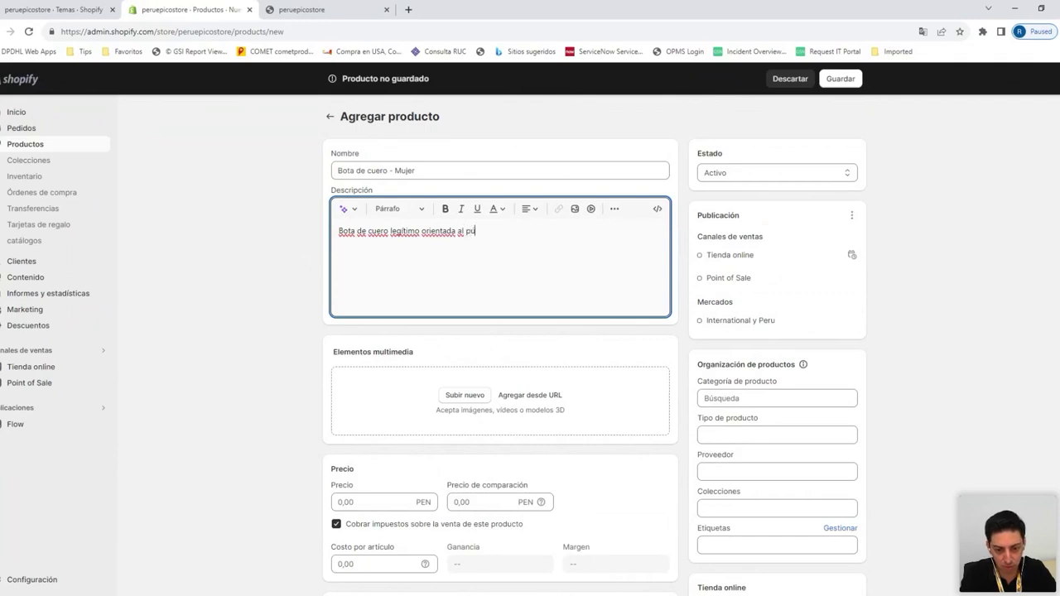
type("blico femeni")
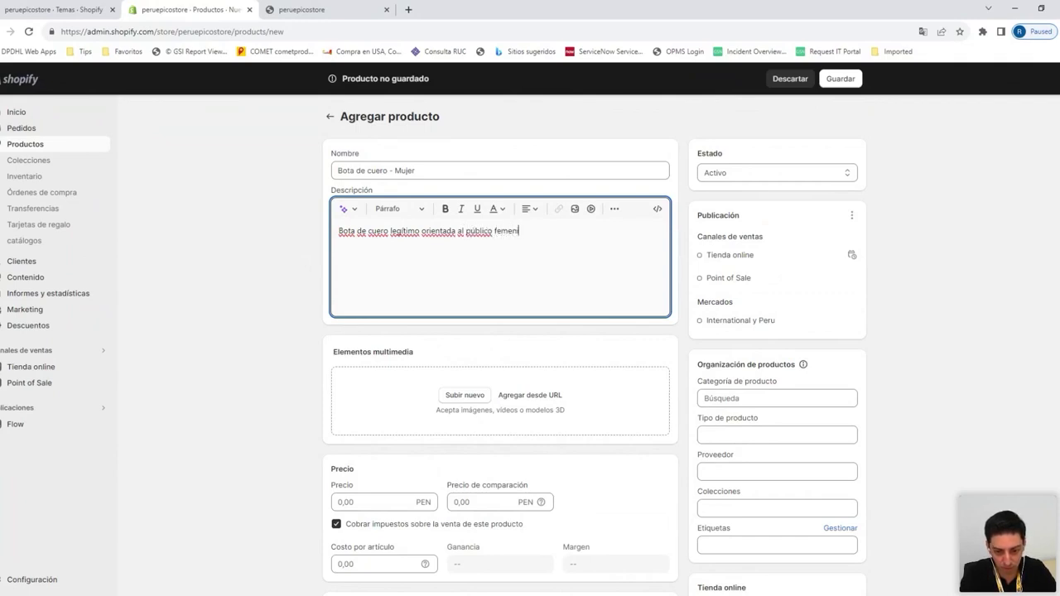
type("no.")
scroll(460, 282, "down", 2)
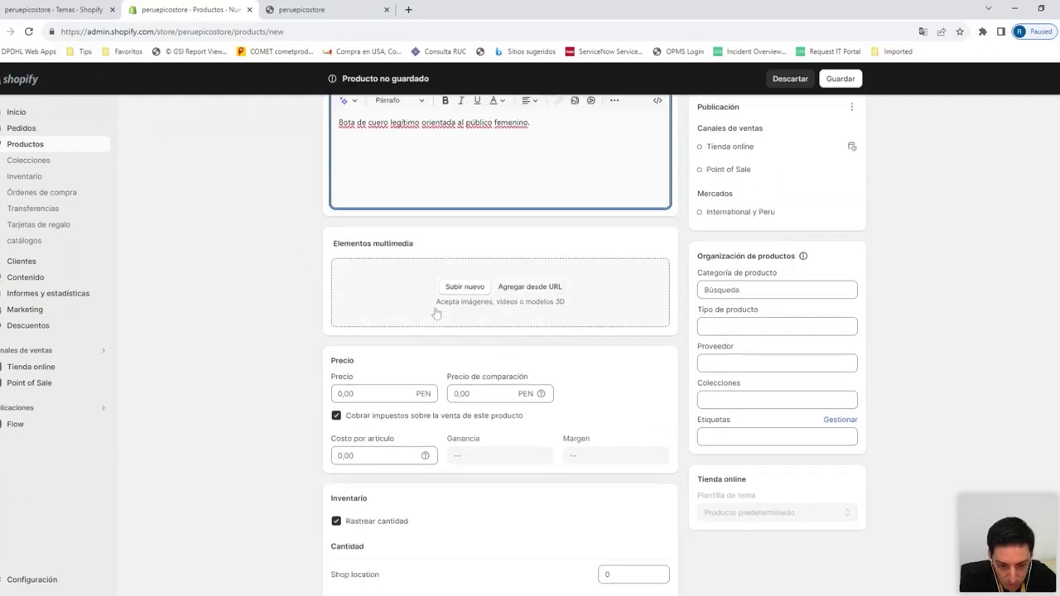
scroll(464, 279, "up", 1)
Upload the brown boot photo as the product image
scroll(489, 413, "up", 1)
left_click(489, 412)
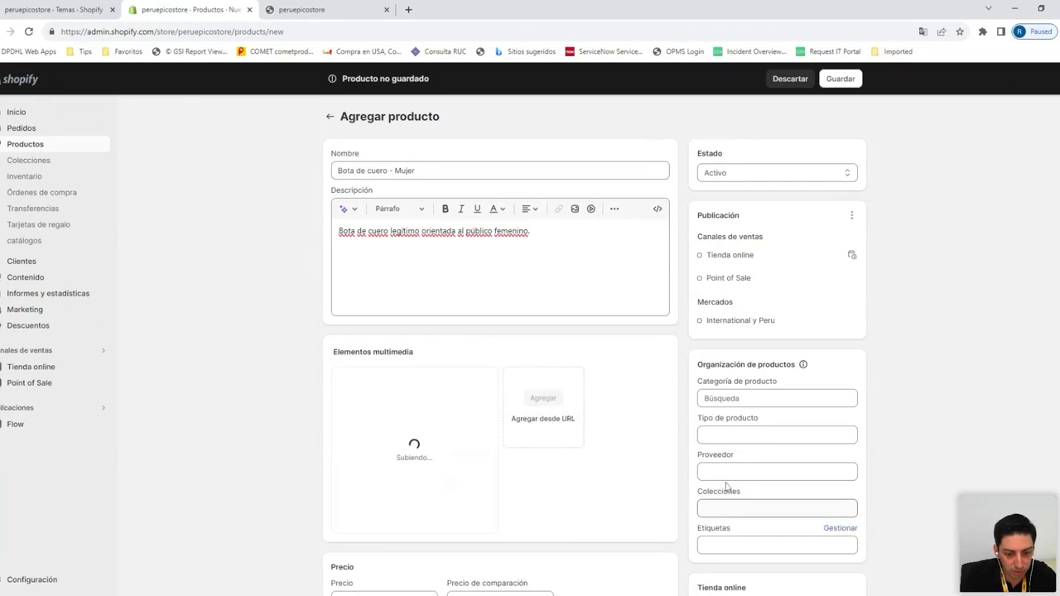
scroll(229, 337, "down", 1)
scroll(230, 335, "down", 3)
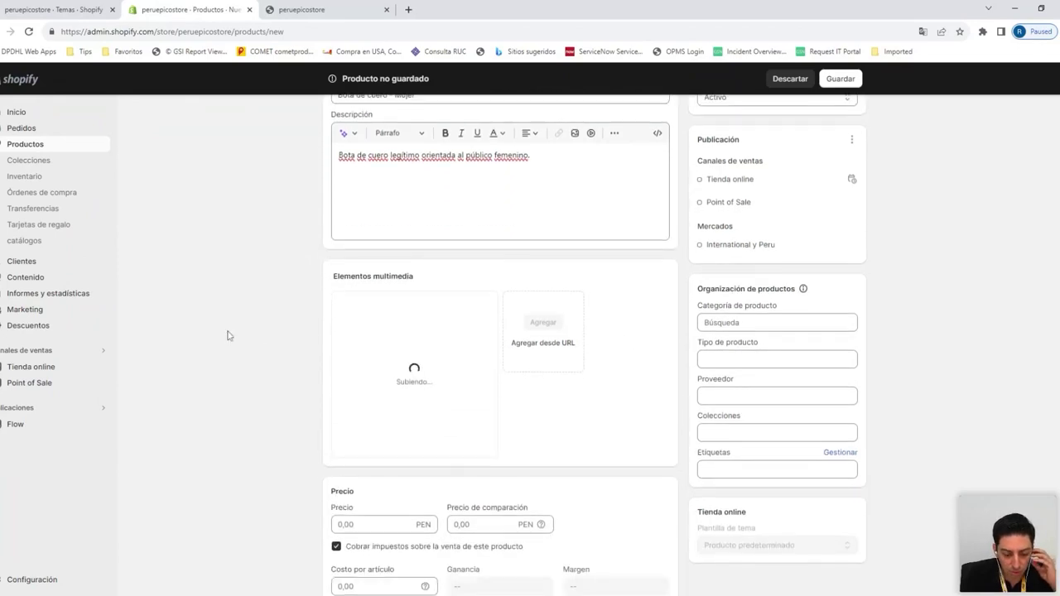
scroll(247, 299, "down", 2)
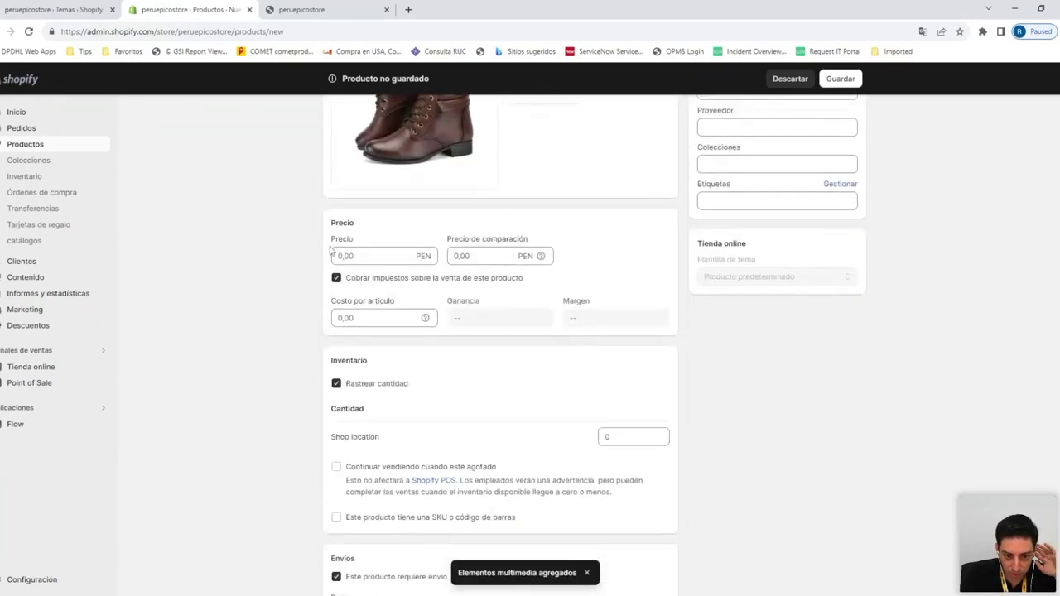
scroll(306, 232, "up", 1)
Set the selling price to 18,00 and the compare-at price to 20,00
left_click(338, 313)
key("Tab")
key("shift+Tab")
key("Tab")
key("shift+Tab")
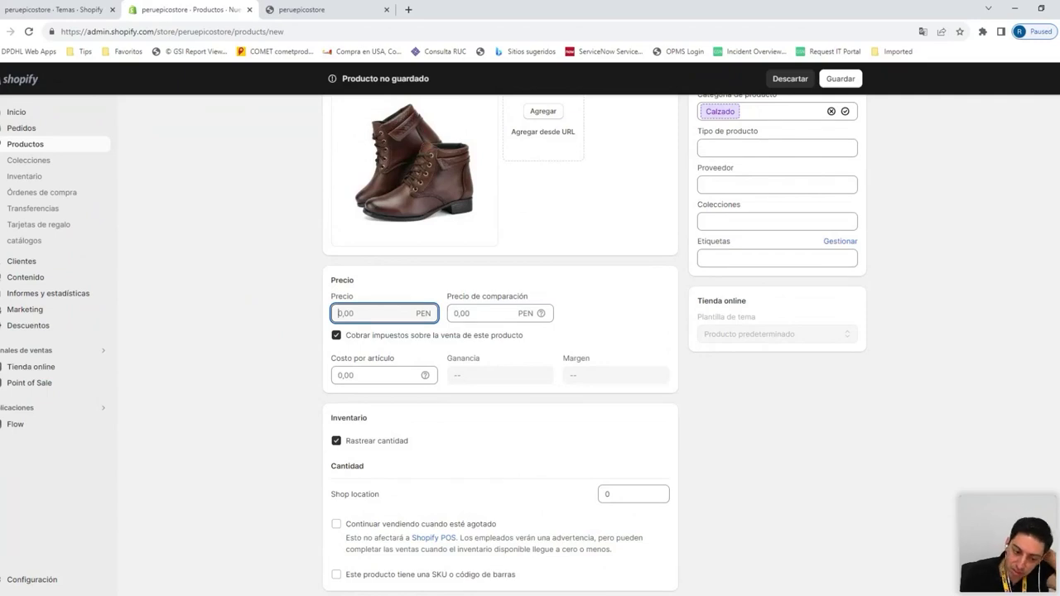
left_click(481, 313)
key("shift+Tab")
key("Tab")
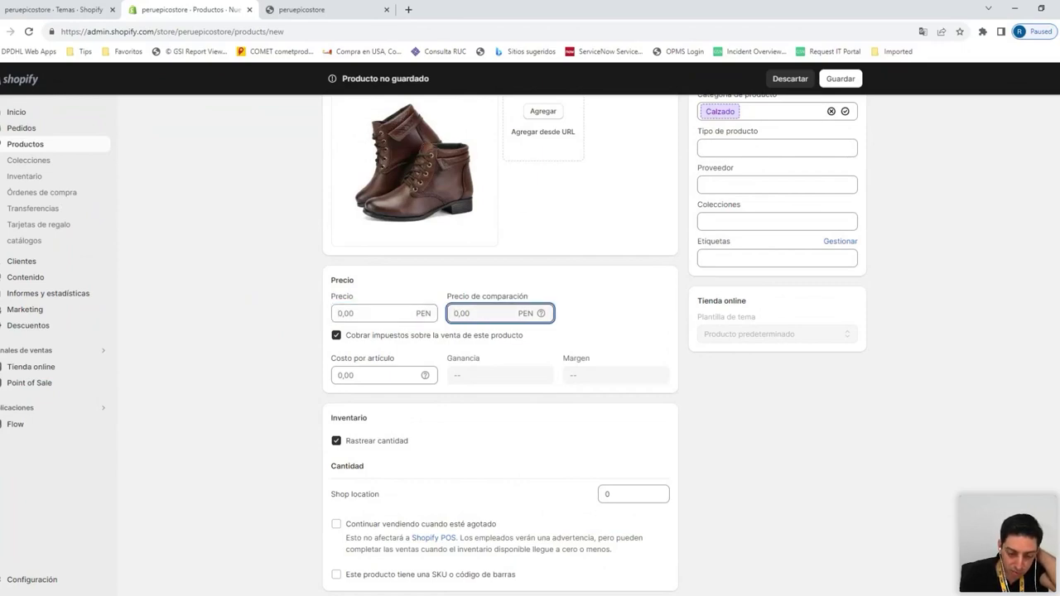
left_click(389, 308)
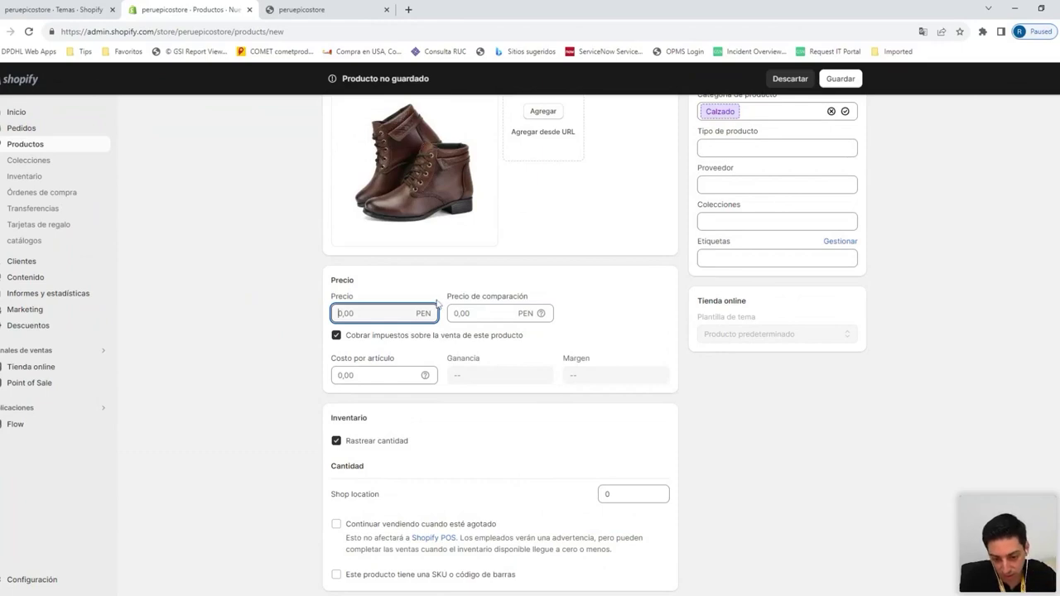
left_click(459, 314)
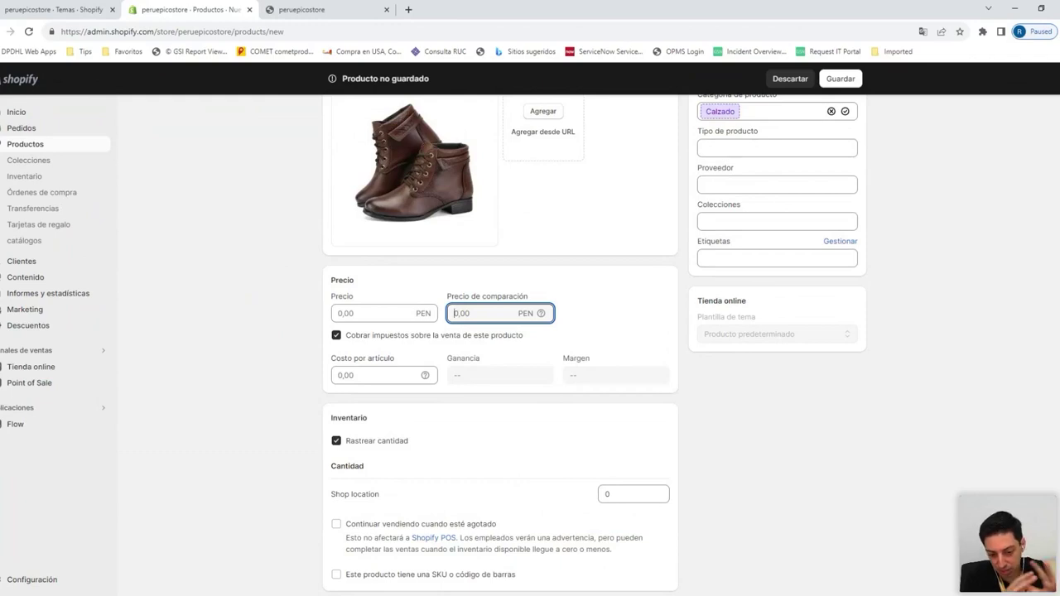
left_click(373, 313)
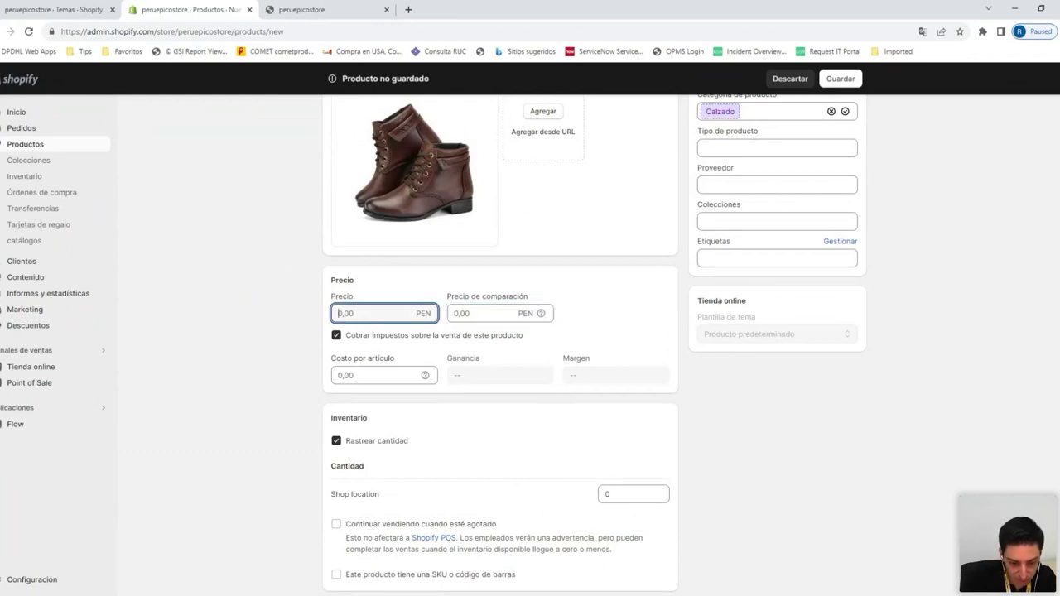
left_click(449, 317)
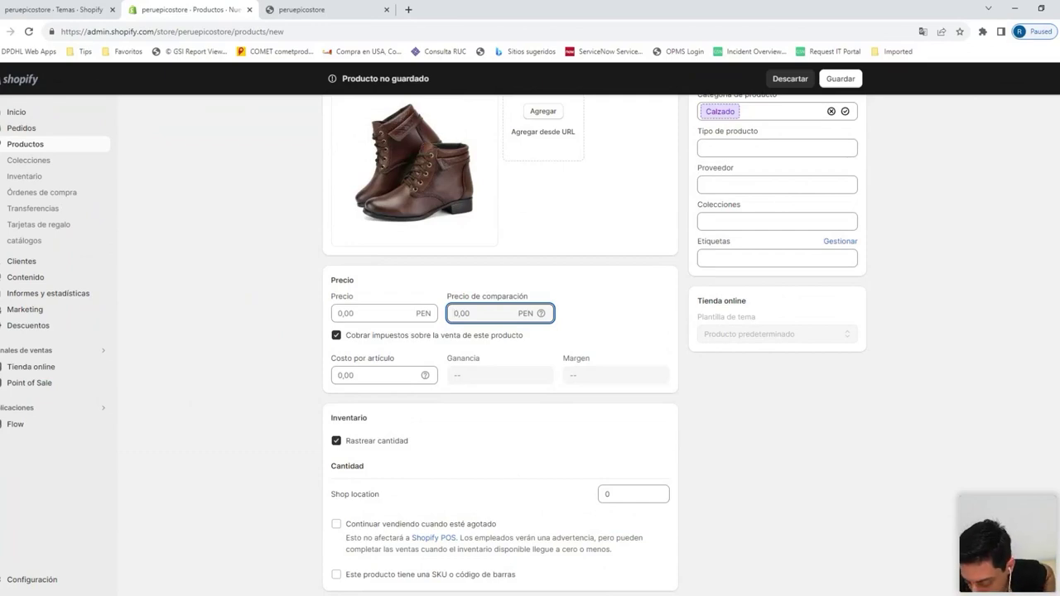
type("20")
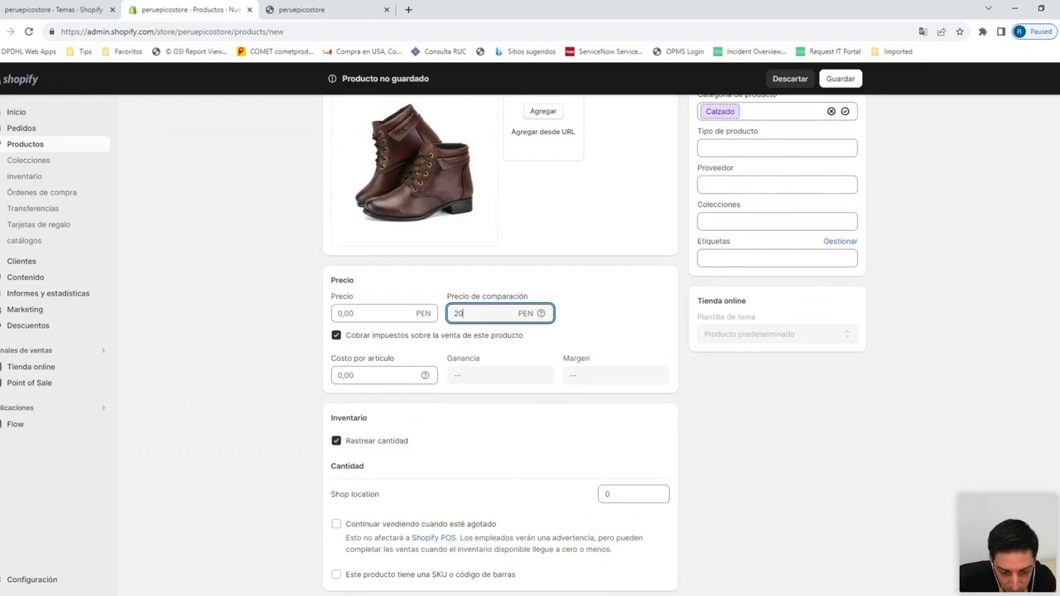
left_click(373, 313)
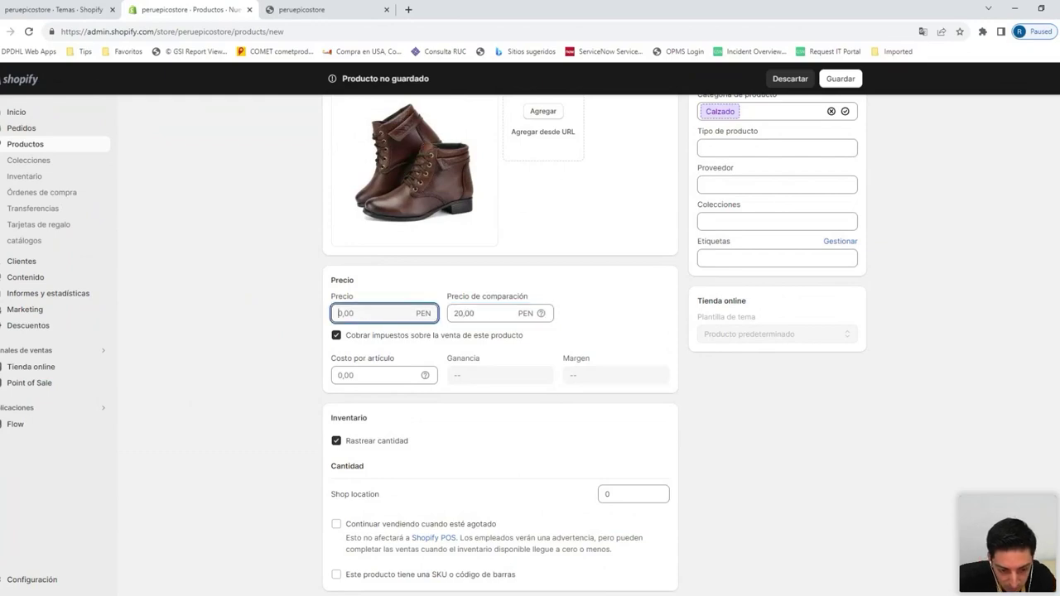
type("18")
left_click(307, 325)
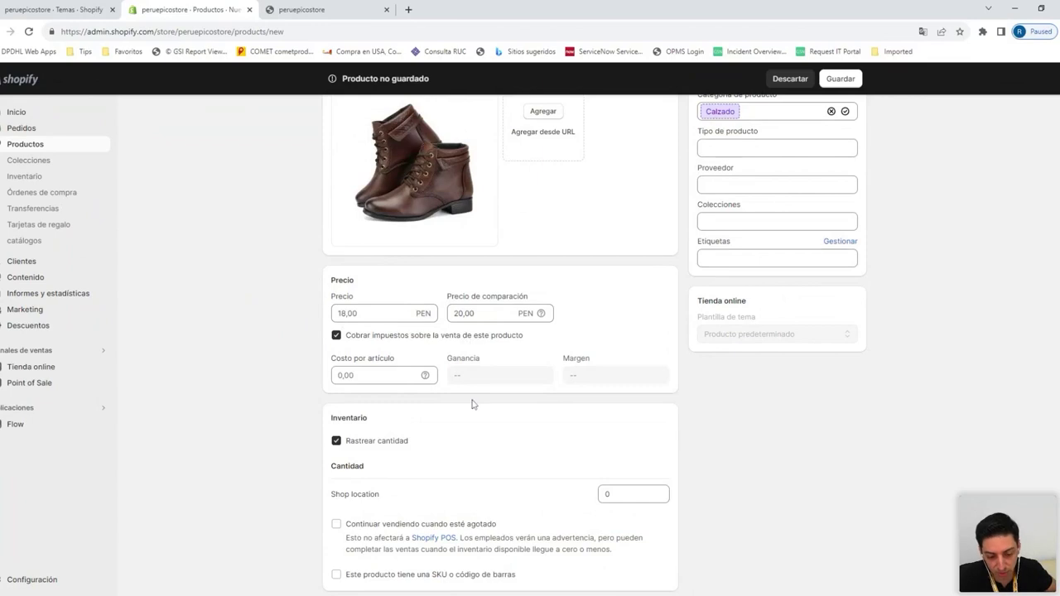
Set the Shop location stock quantity to 5 units
scroll(472, 405, "down", 1)
left_click(340, 318)
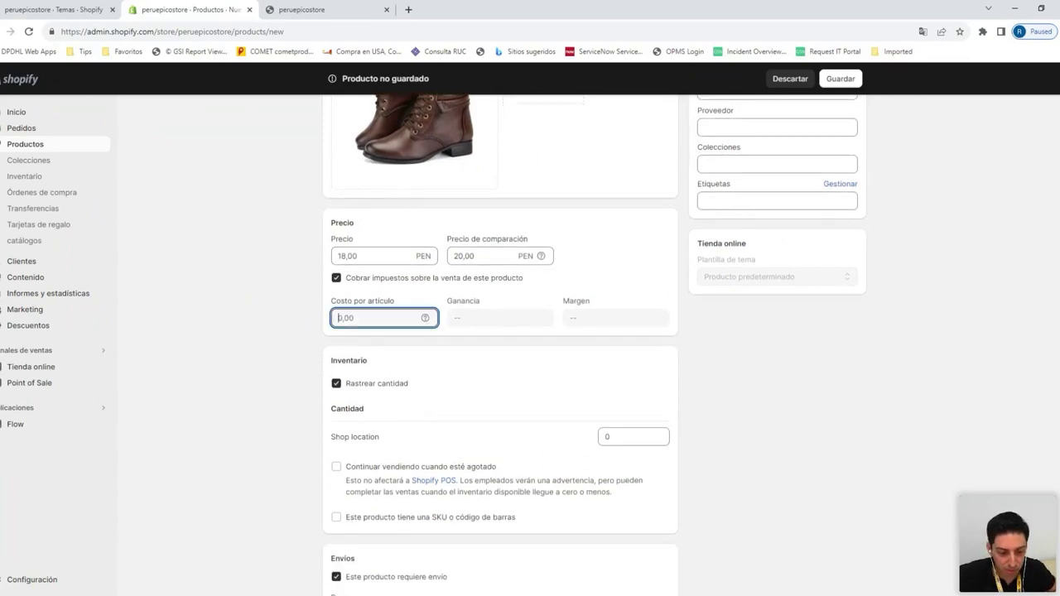
scroll(281, 306, "down", 1)
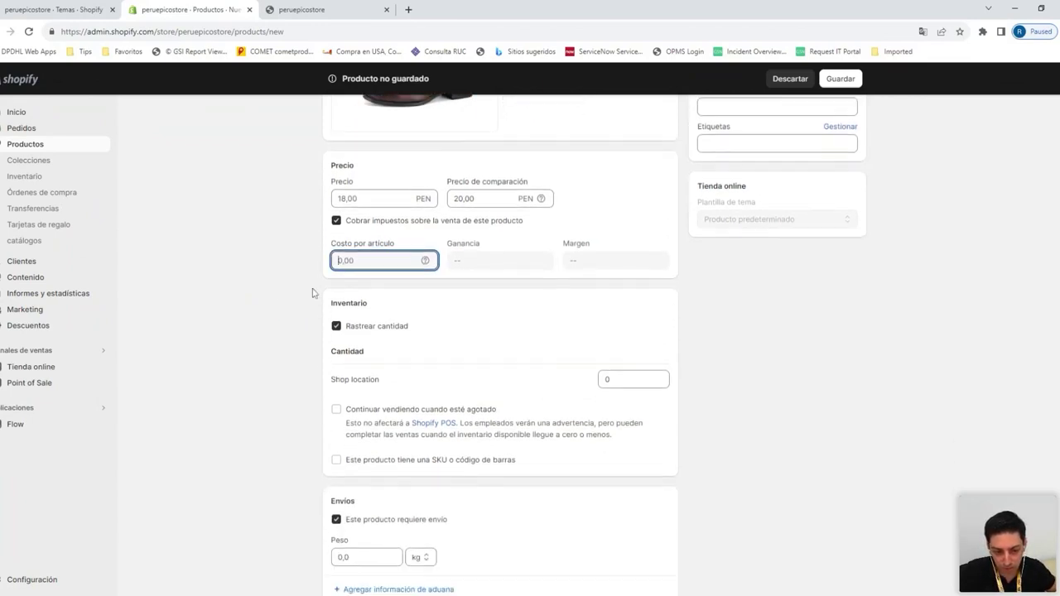
scroll(459, 315, "down", 1)
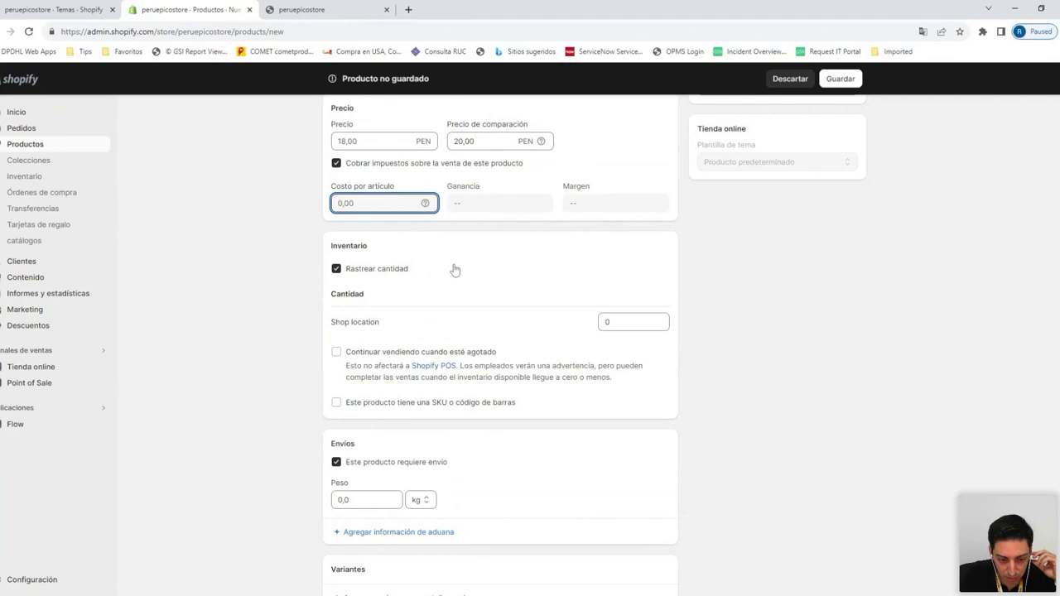
scroll(451, 264, "down", 1)
scroll(427, 225, "up", 1)
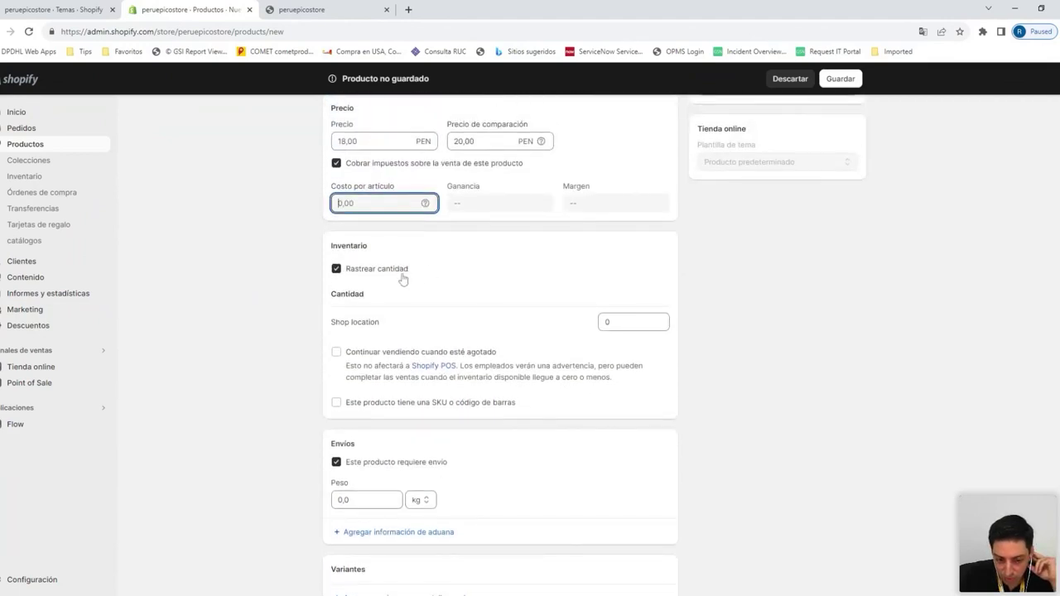
left_click(629, 321)
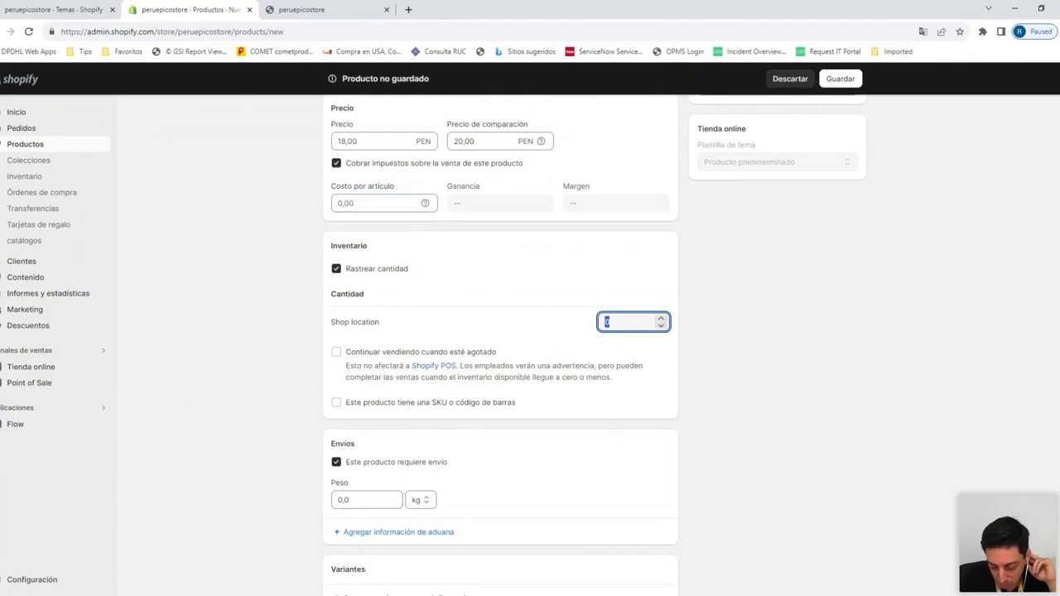
left_click(540, 326)
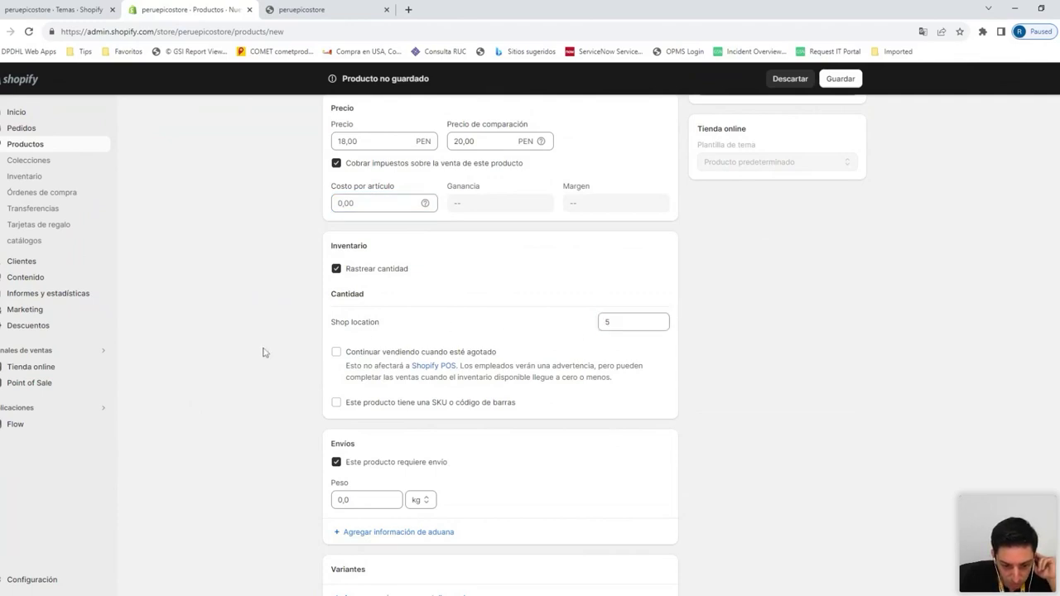
Set the product's shipping weight to 2,0 kg
scroll(251, 362, "down", 1)
scroll(251, 362, "down", 2)
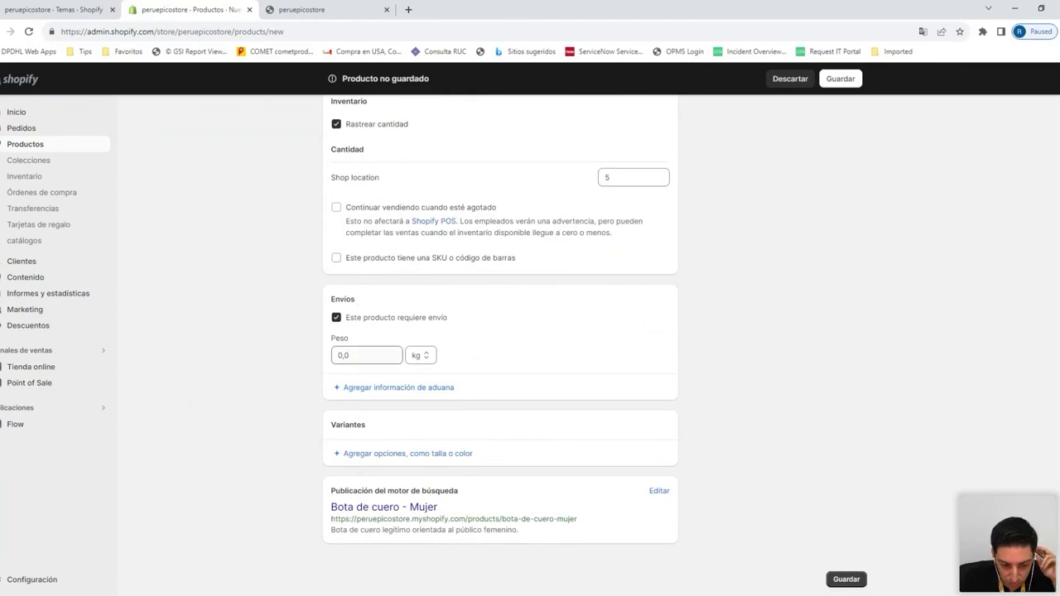
left_click_drag(355, 356, 327, 357)
type("2")
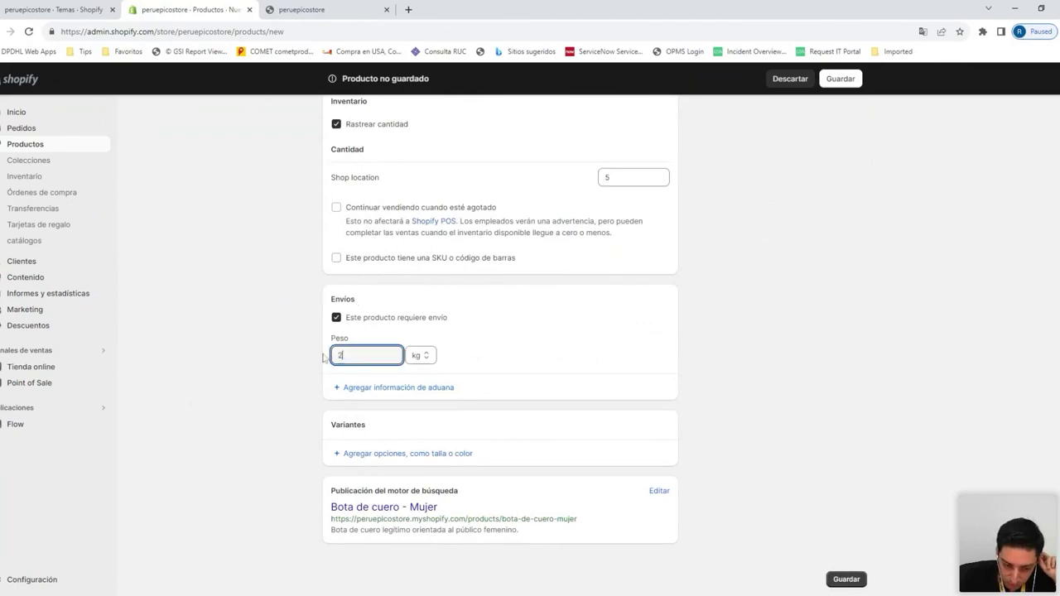
left_click(324, 357)
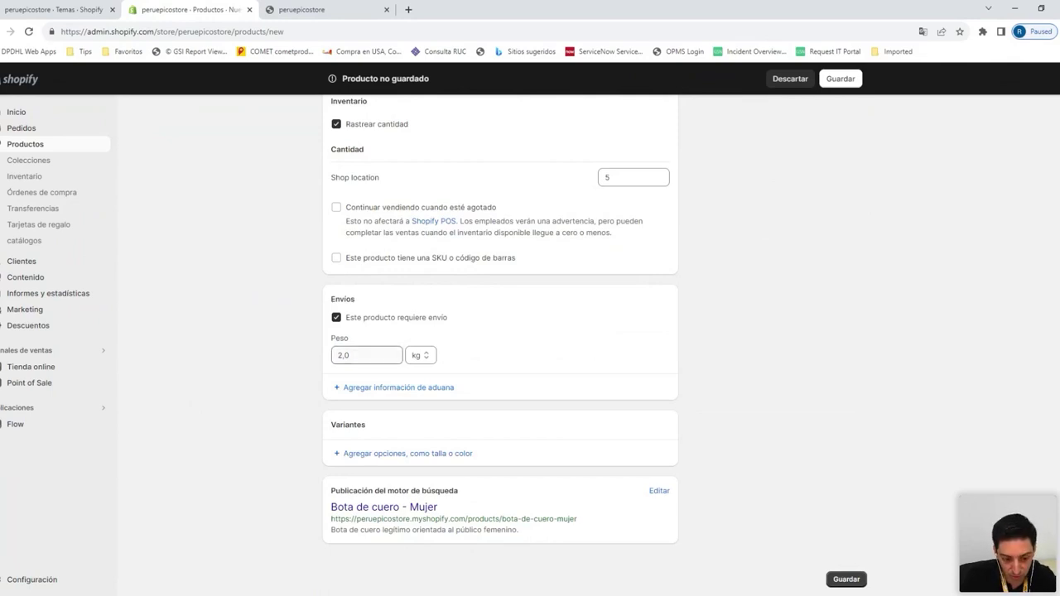
left_click(350, 355)
left_click(298, 368)
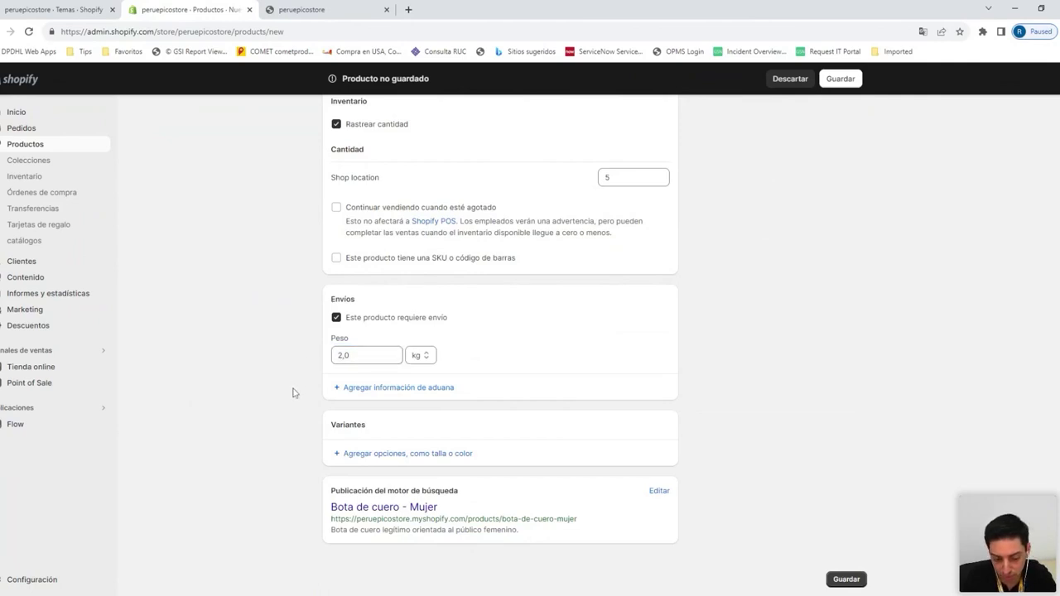
Add a size option named 'Talla' with its first value 36
left_click(341, 455)
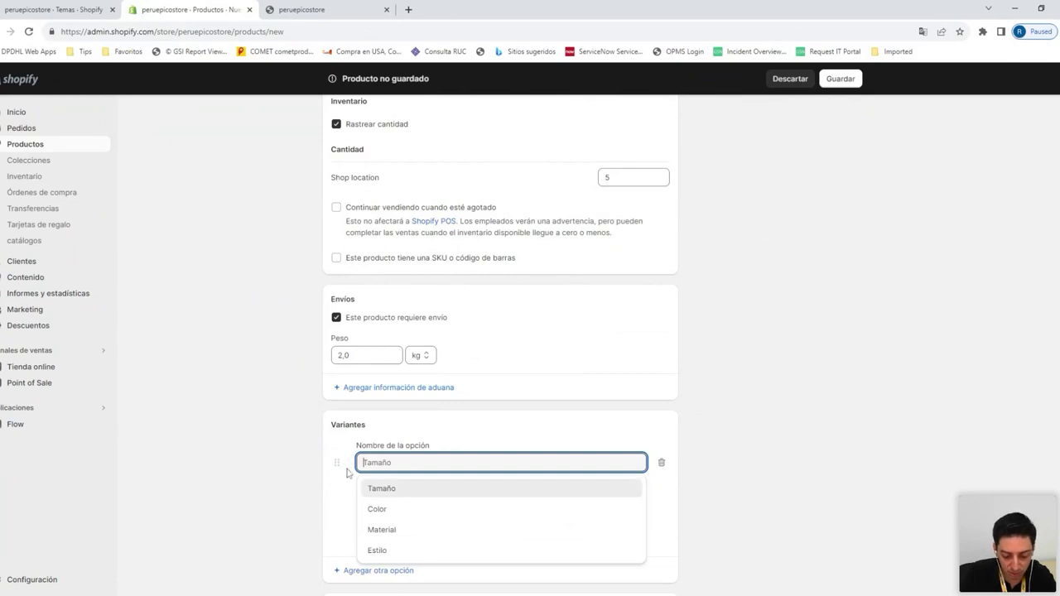
left_click(385, 489)
left_click(396, 508)
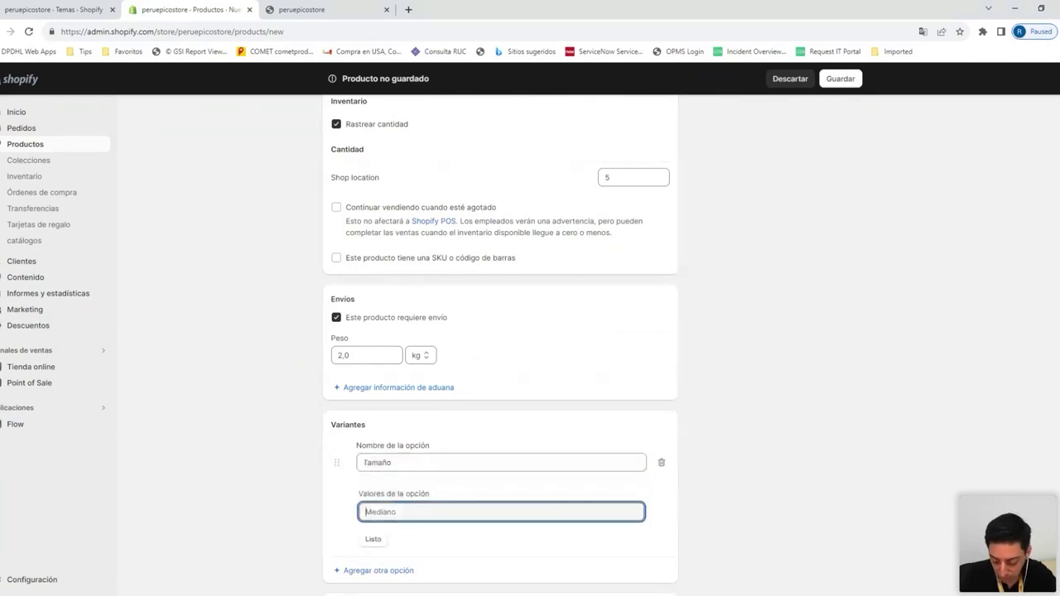
type("S")
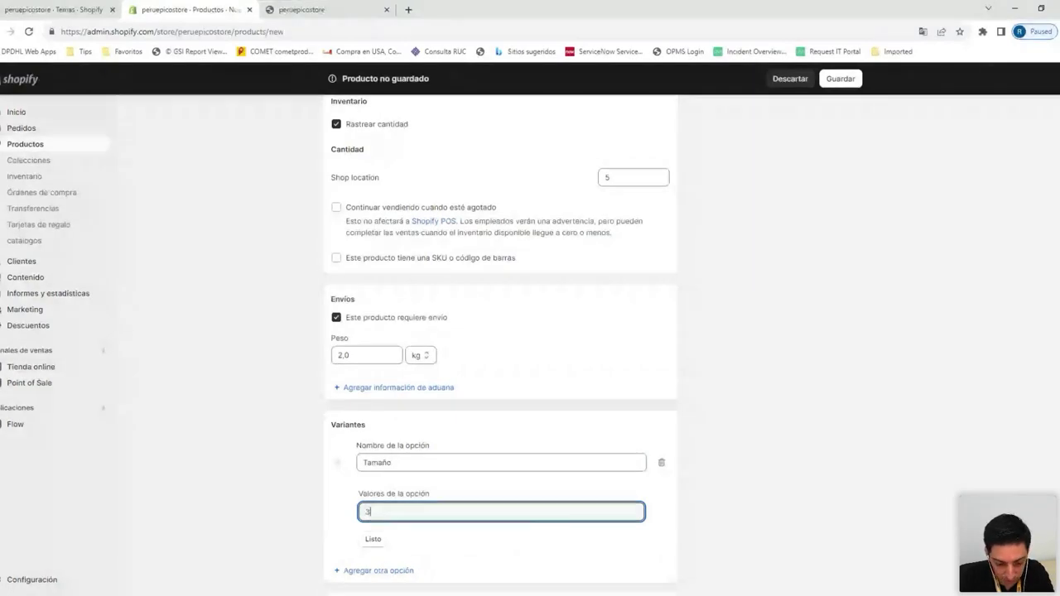
type("6")
key("shift+Tab")
key("BackSpace")
type("Talla")
key("Tab")
key("Tab")
key("Tab")
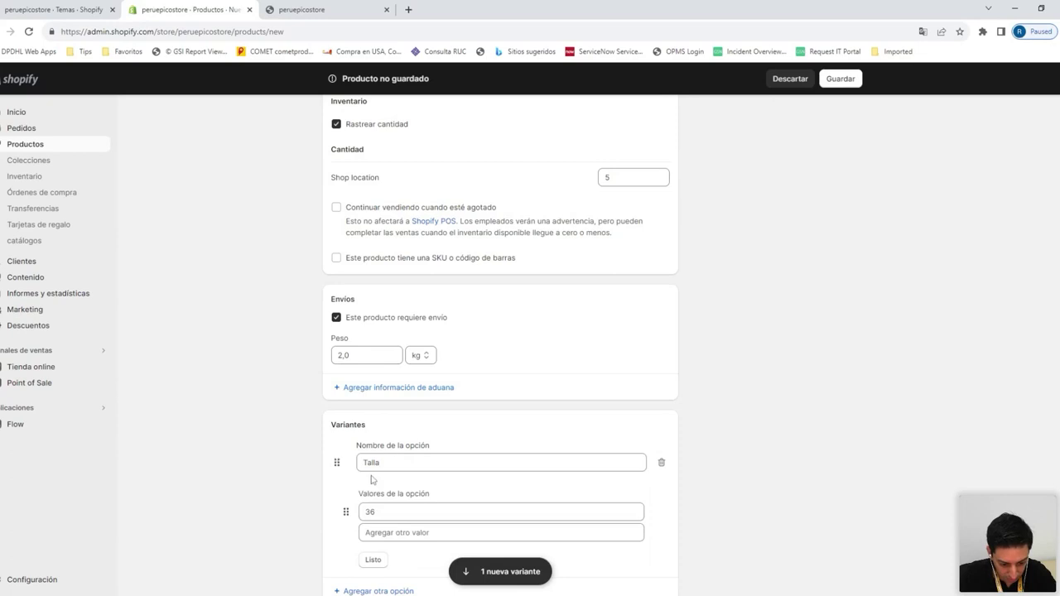
Add sizes 37 and 38 to Talla and review the form
type("37")
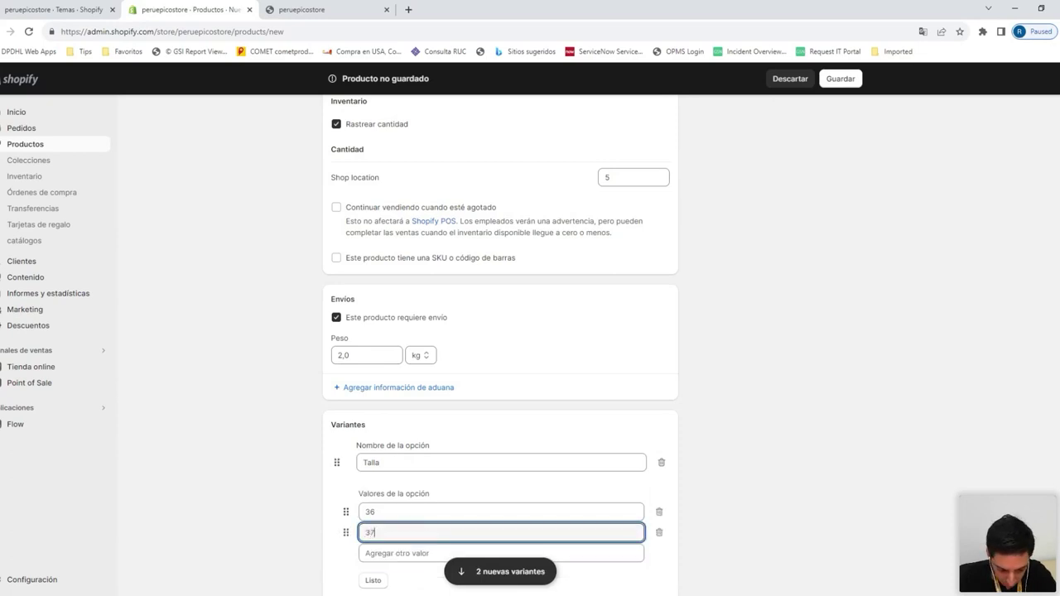
left_click(501, 553)
type("38")
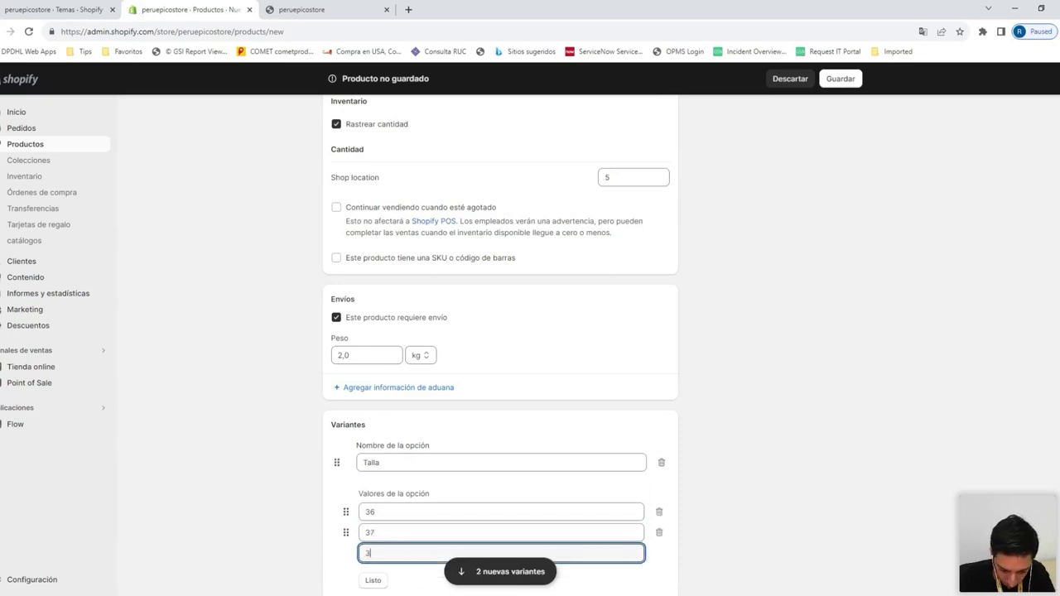
left_click(328, 544)
scroll(329, 534, "down", 2)
scroll(331, 497, "up", 15)
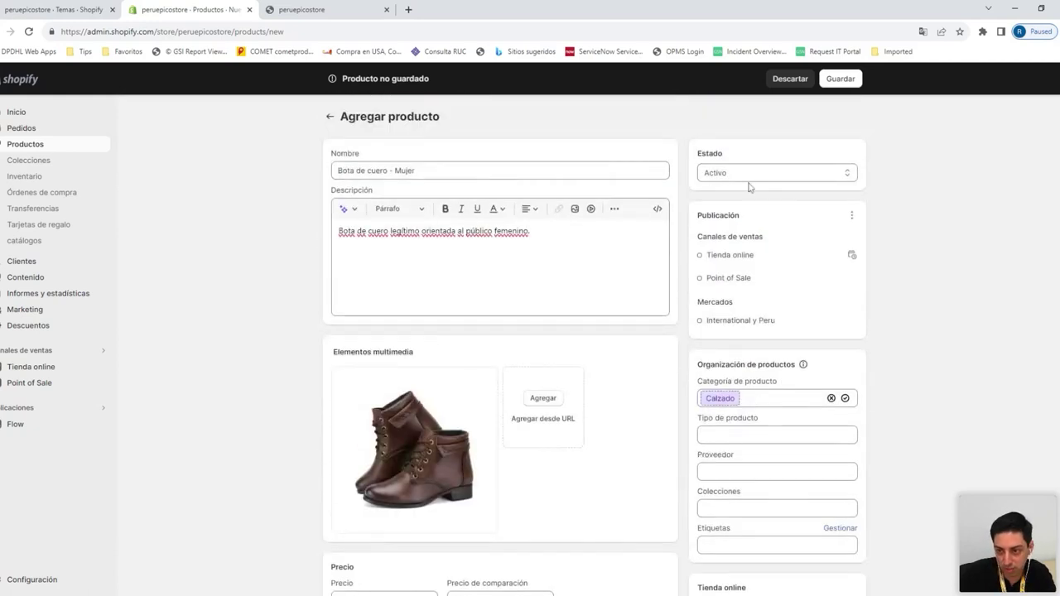
scroll(632, 284, "down", 2)
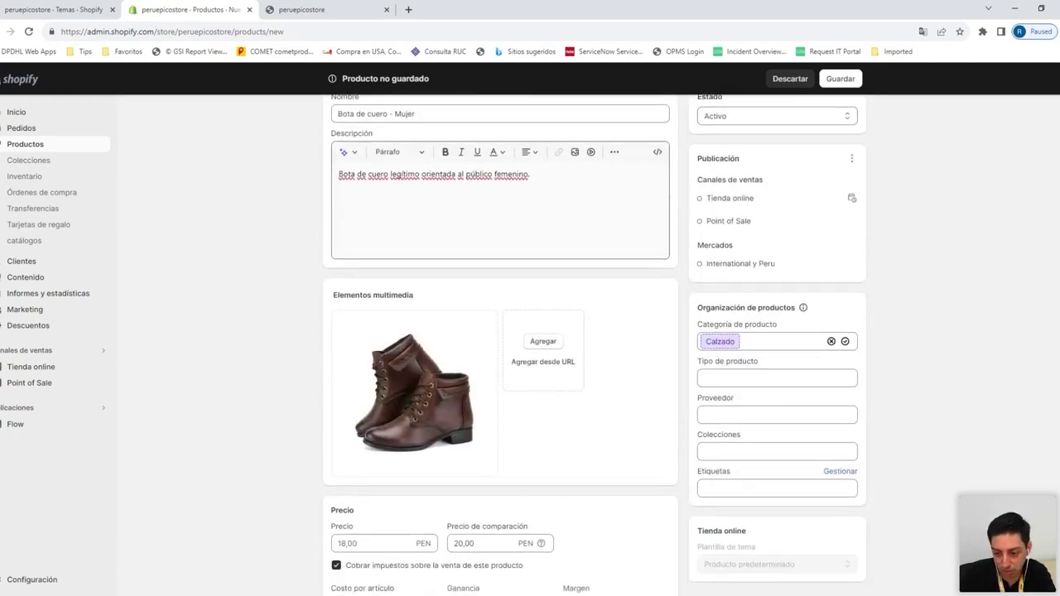
scroll(633, 283, "down", 2)
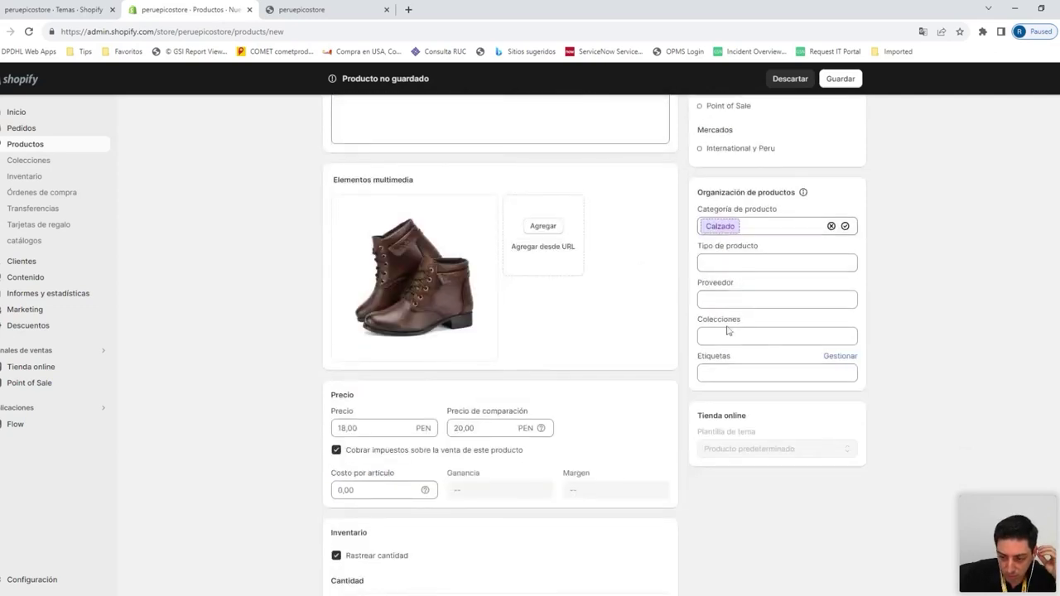
scroll(728, 330, "up", 4)
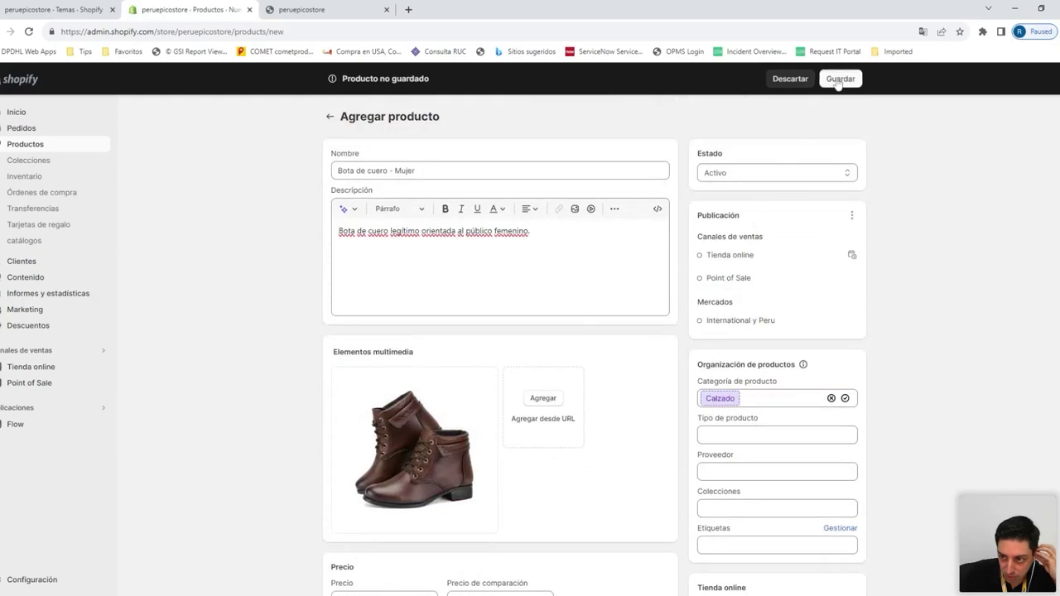
Save the women's boot product and return to the Productos list
left_click(838, 83)
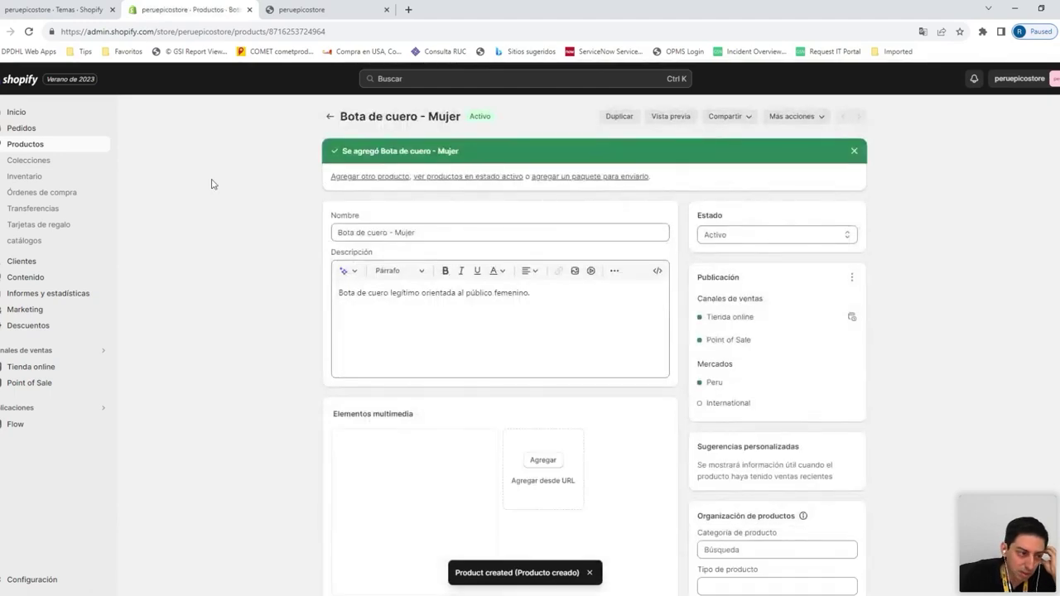
left_click(63, 146)
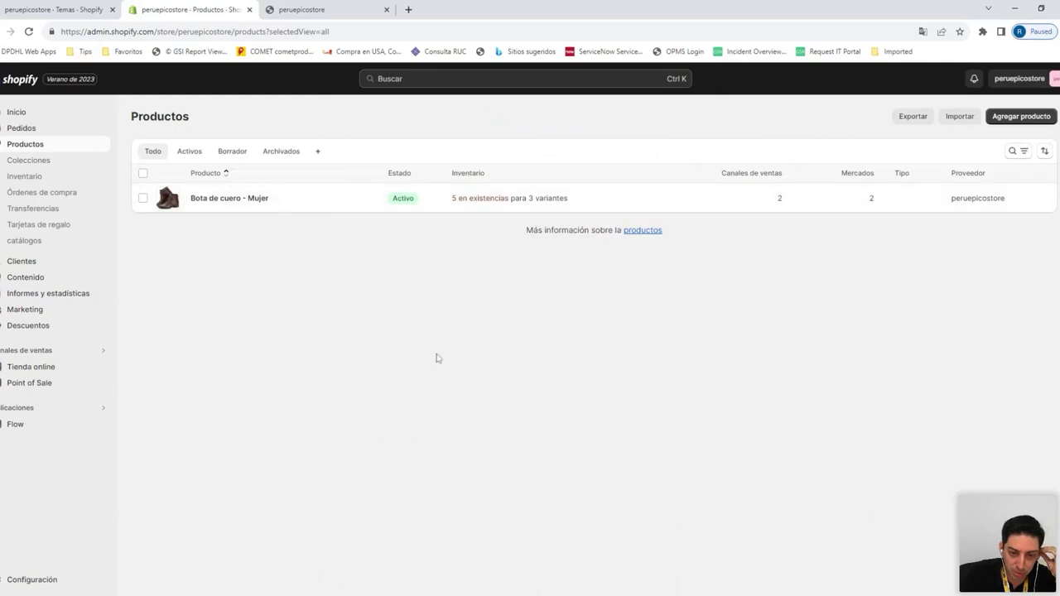
Start a new product 'Bota de cuero - Hombre' described as a genuine leather boot for men
left_click(1014, 122)
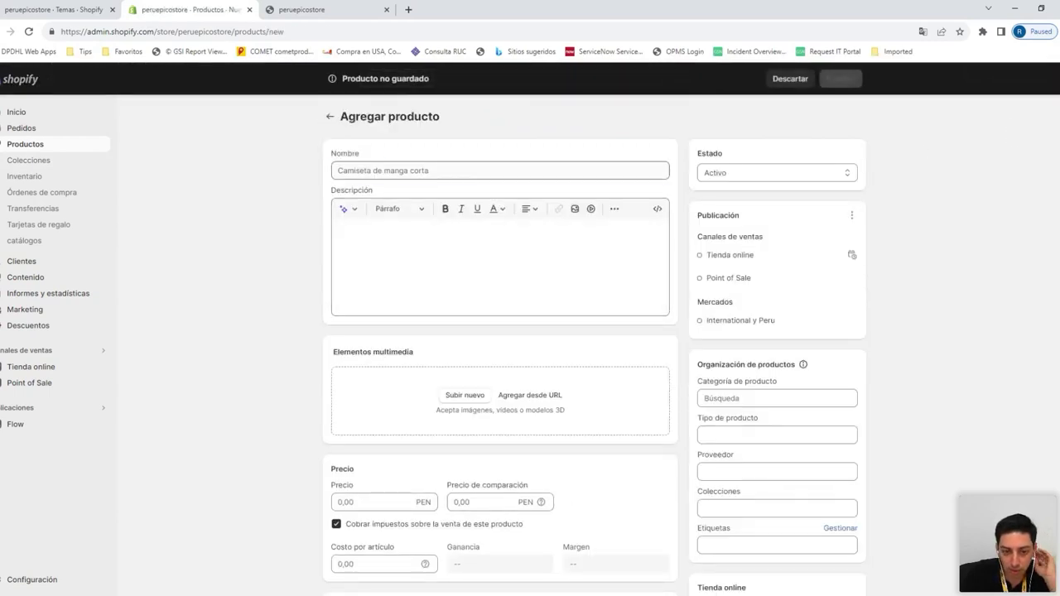
type("Bota de cuero - Hombre")
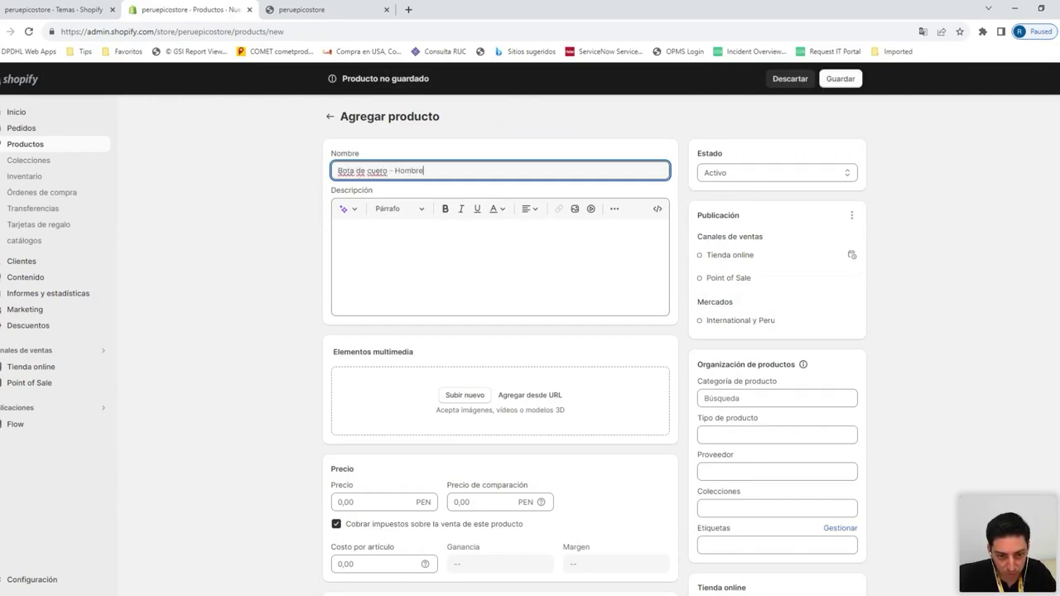
left_click(339, 230)
type("Bota")
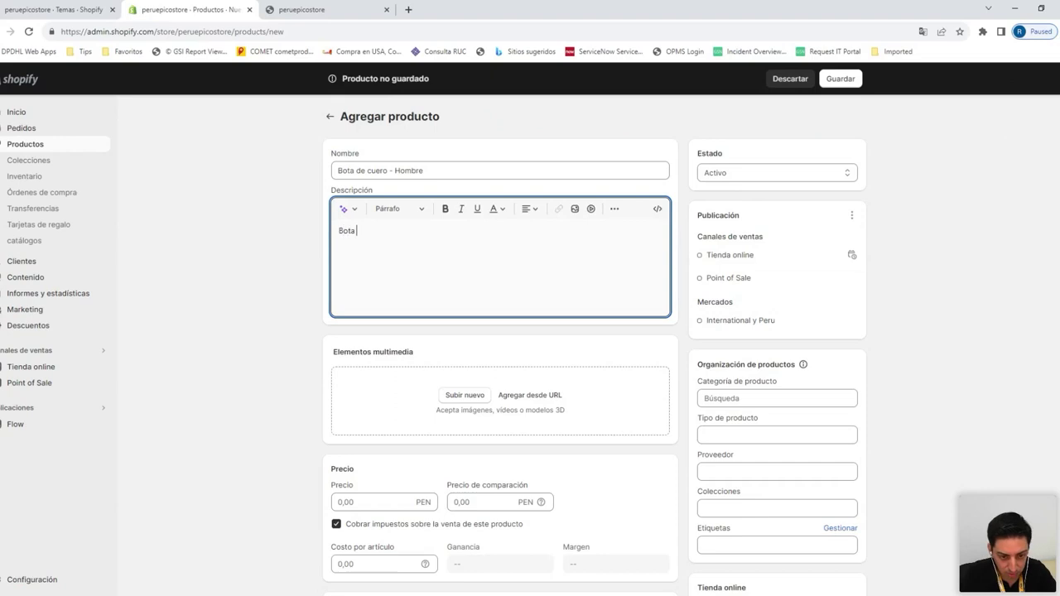
type(" de cuero legitimo porientado")
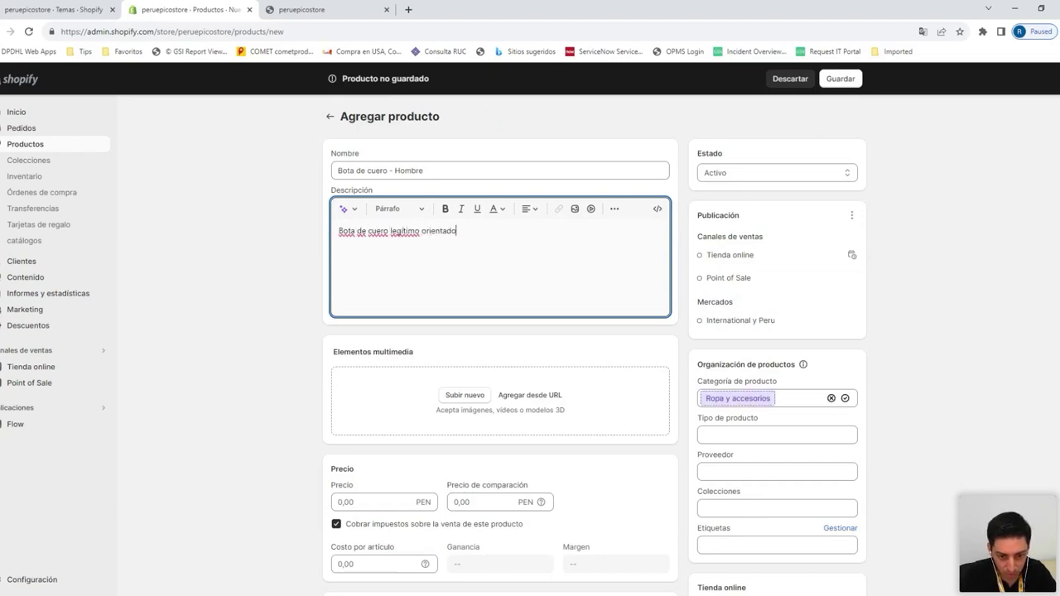
type(" al público mas")
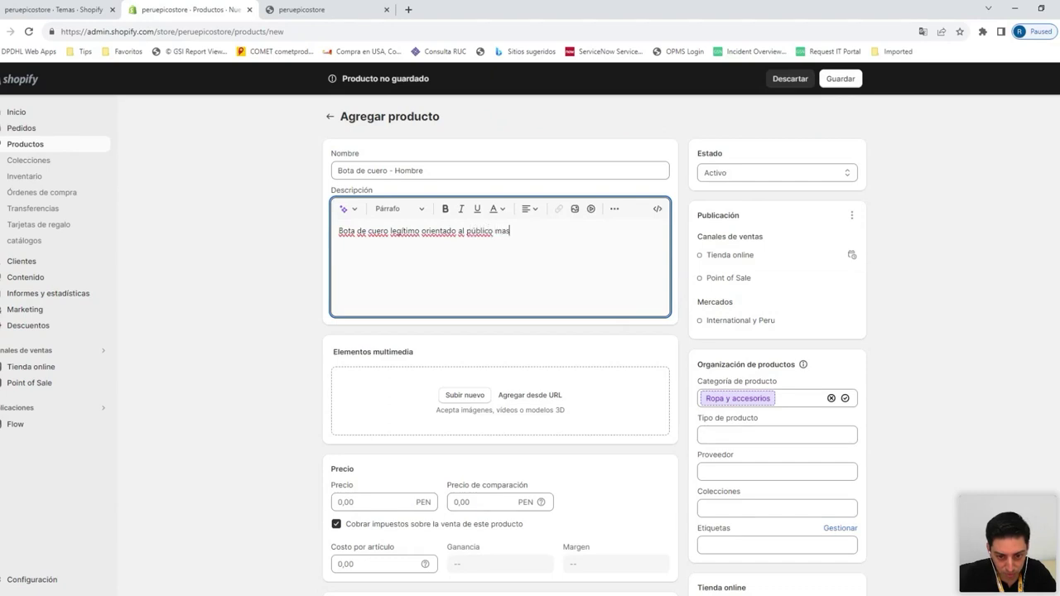
type("culino(")
key("Return")
type(".")
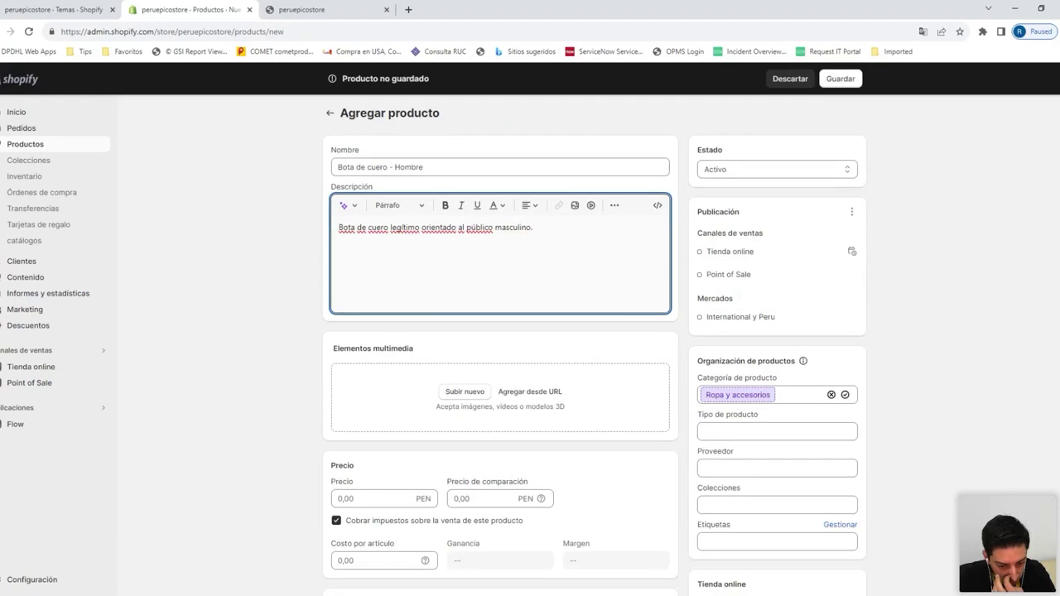
scroll(468, 306, "down", 2)
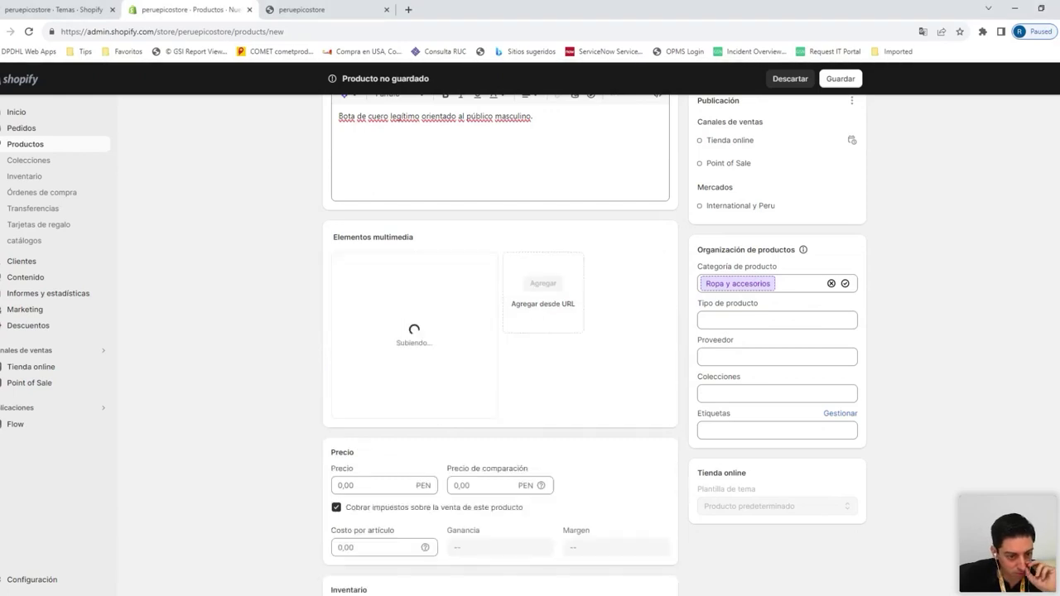
Price the men's boot at 27,00 PEN with a 30,00 compare-at price
scroll(299, 338, "down", 2)
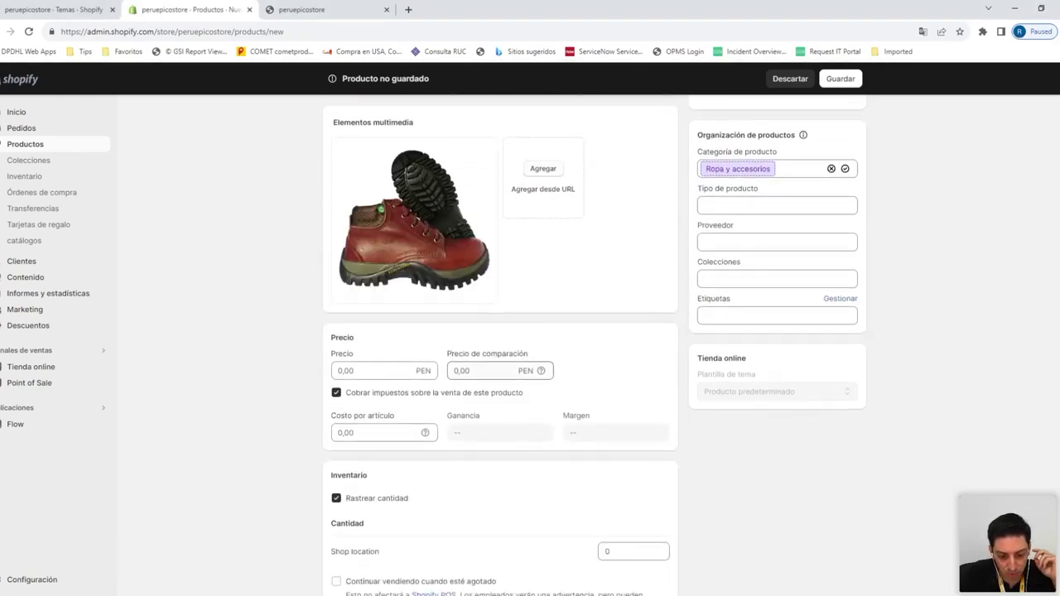
left_click(347, 369)
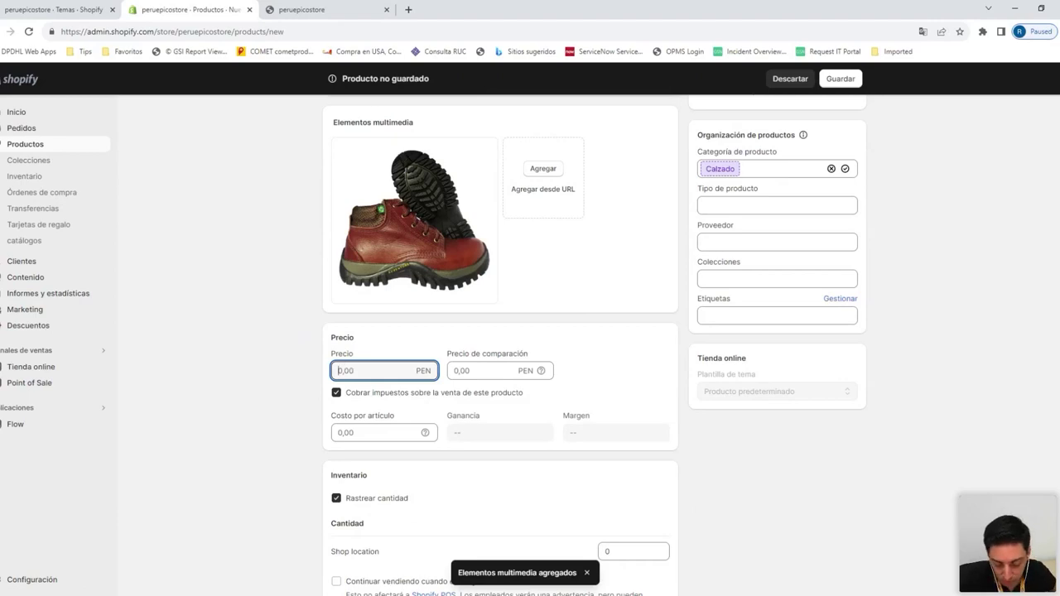
left_click(480, 371)
type("30")
left_click(347, 370)
type("2")
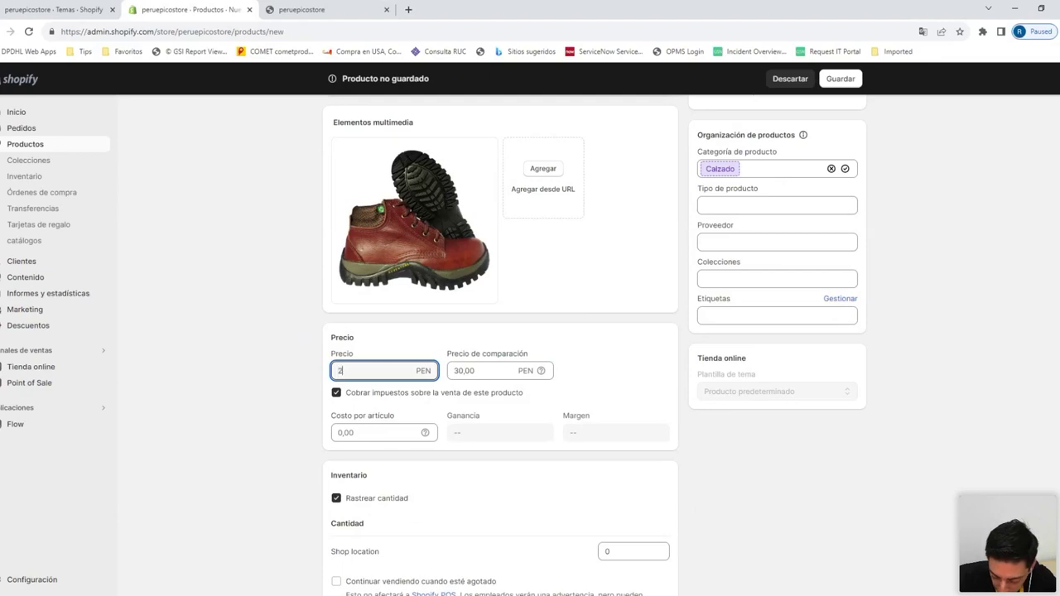
left_click(260, 409)
Turn off stock tracking for the boot and set its weight to 3 kg
scroll(264, 409, "down", 2)
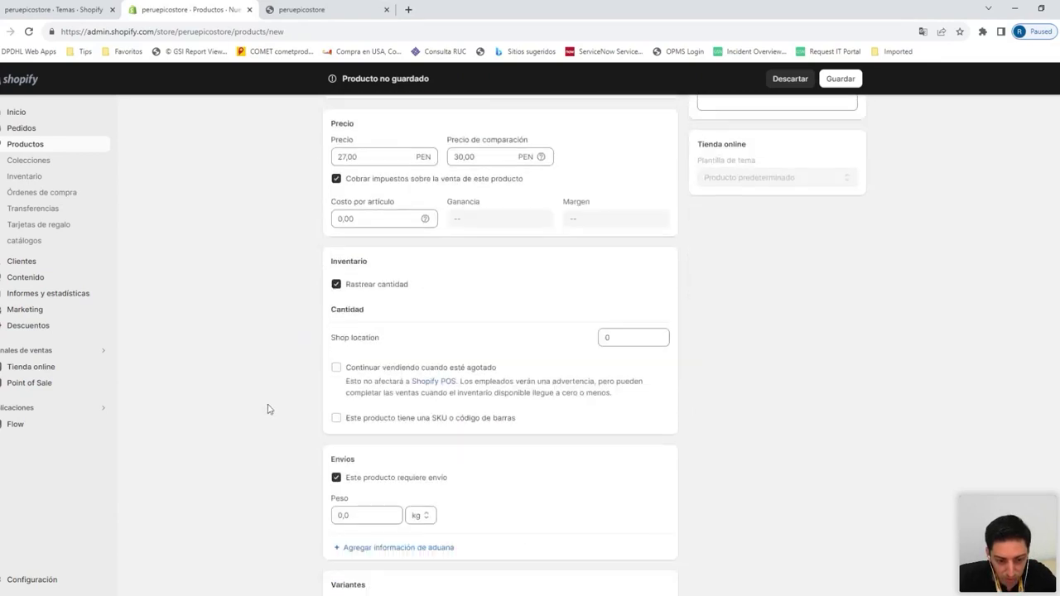
left_click(337, 384)
scroll(558, 393, "down", 3)
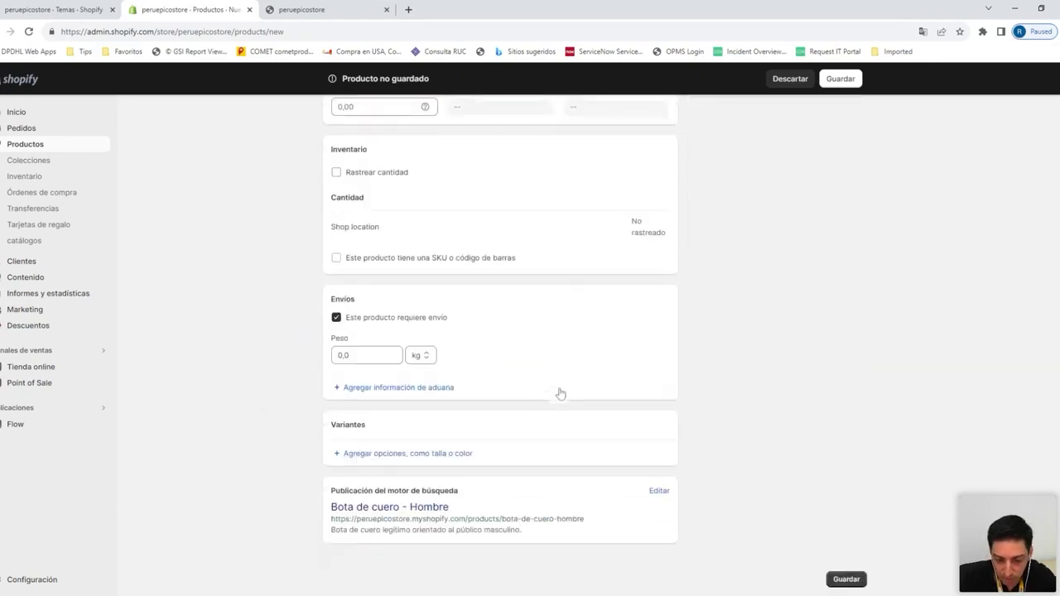
scroll(559, 392, "up", 5)
scroll(486, 436, "down", 4)
scroll(486, 436, "down", 1)
left_click_drag(356, 413, 324, 416)
type("2")
key("BackSpace")
type("3")
left_click(324, 418)
scroll(454, 473, "up", 9)
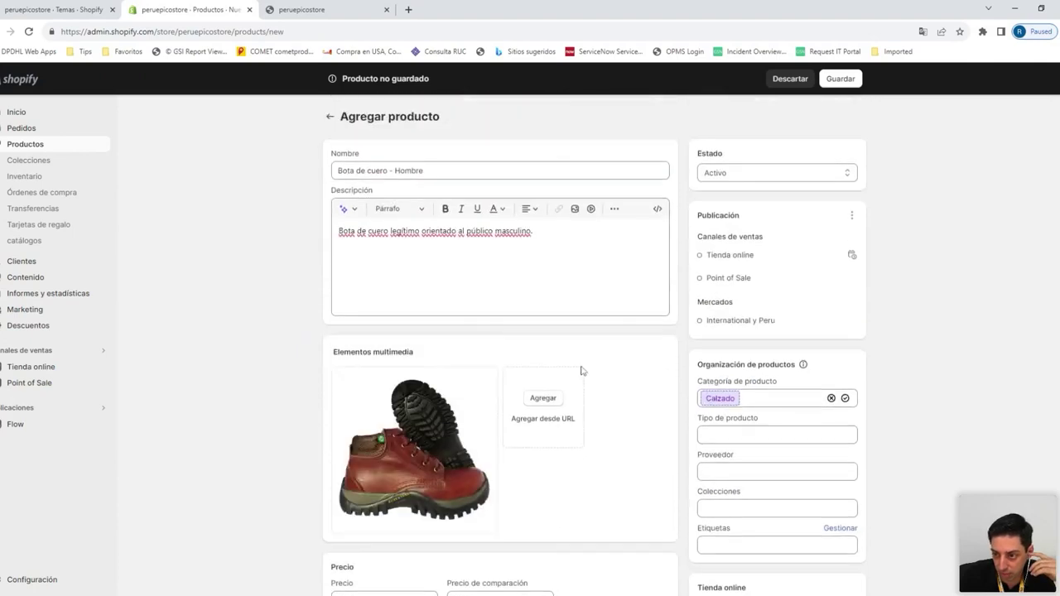
Save the men's boot, go back to Productos, and start a blank new product
left_click(831, 81)
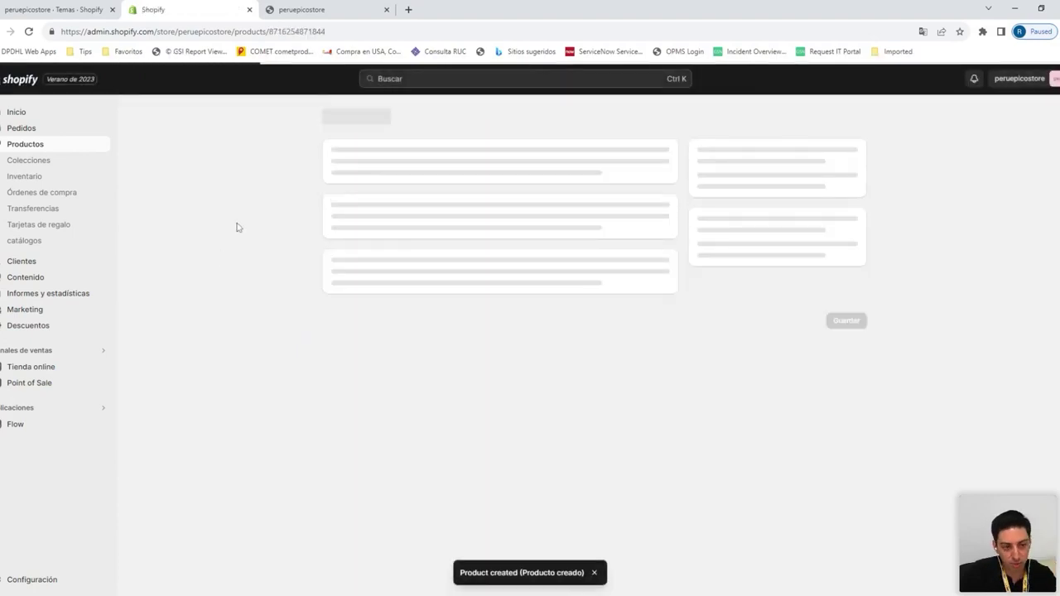
left_click(56, 150)
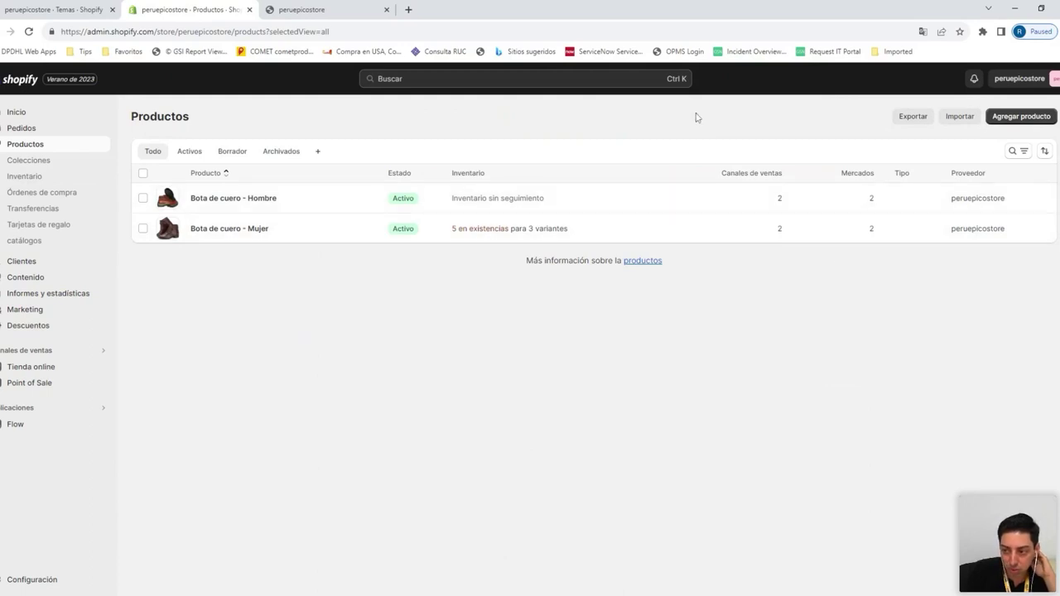
left_click(1022, 117)
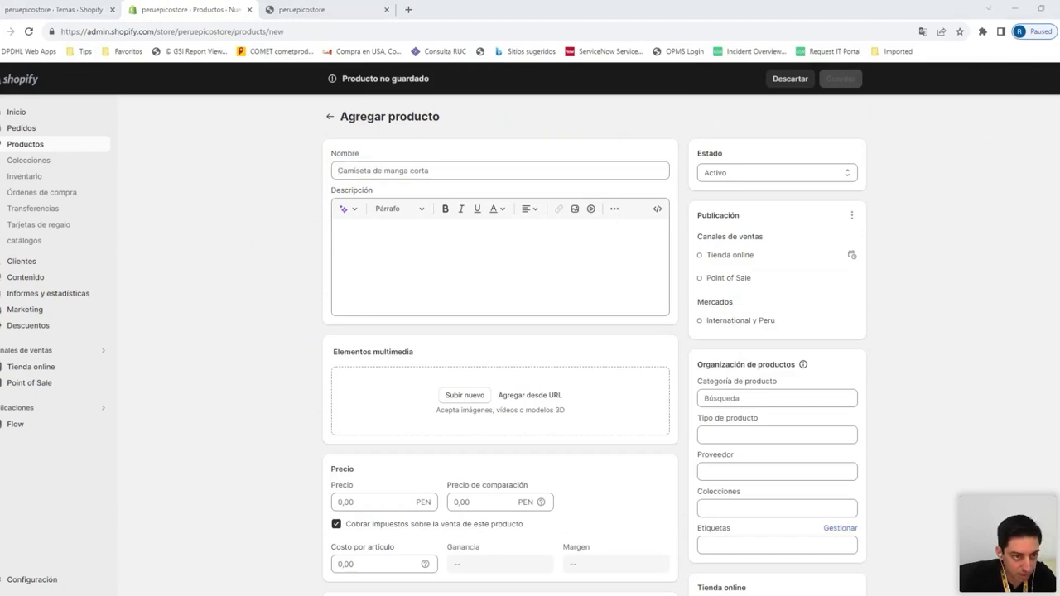
Name the new product 'Polo rojo - Mujer' with description 'Polo rojo básico.'
left_click(677, 189)
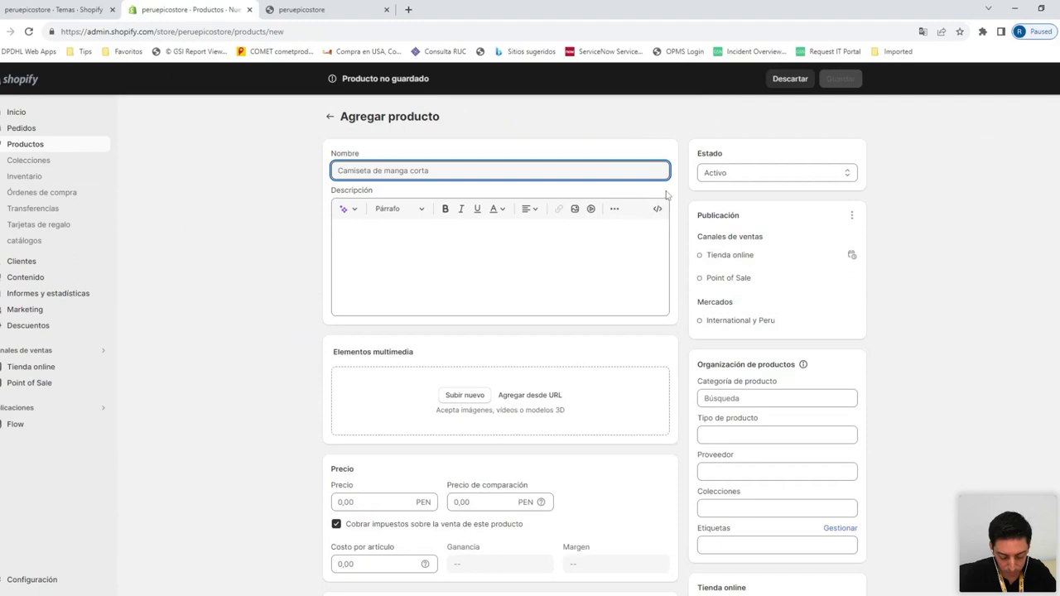
type("Polo rojo - Mujer")
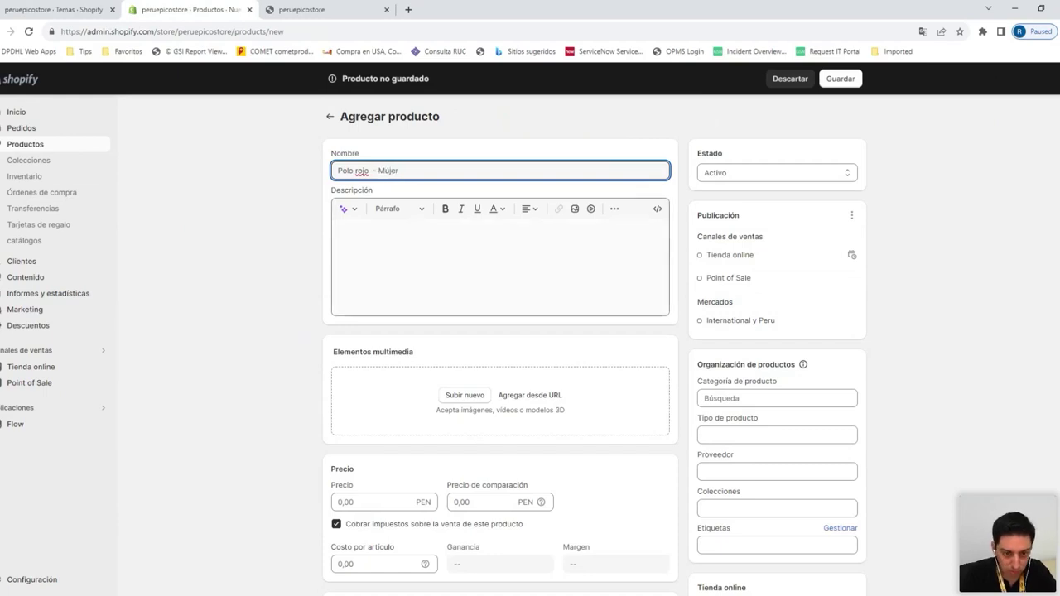
left_click(348, 232)
type("Polo rojo b")
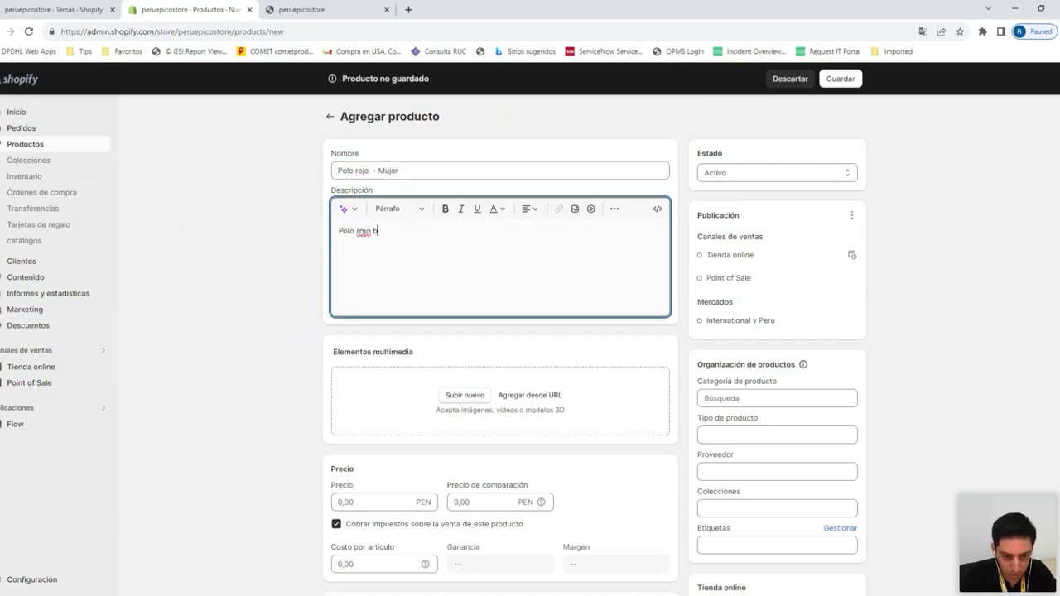
type("ásico.")
Upload the red polo photo, save the product, and return to the products list
left_click(462, 398)
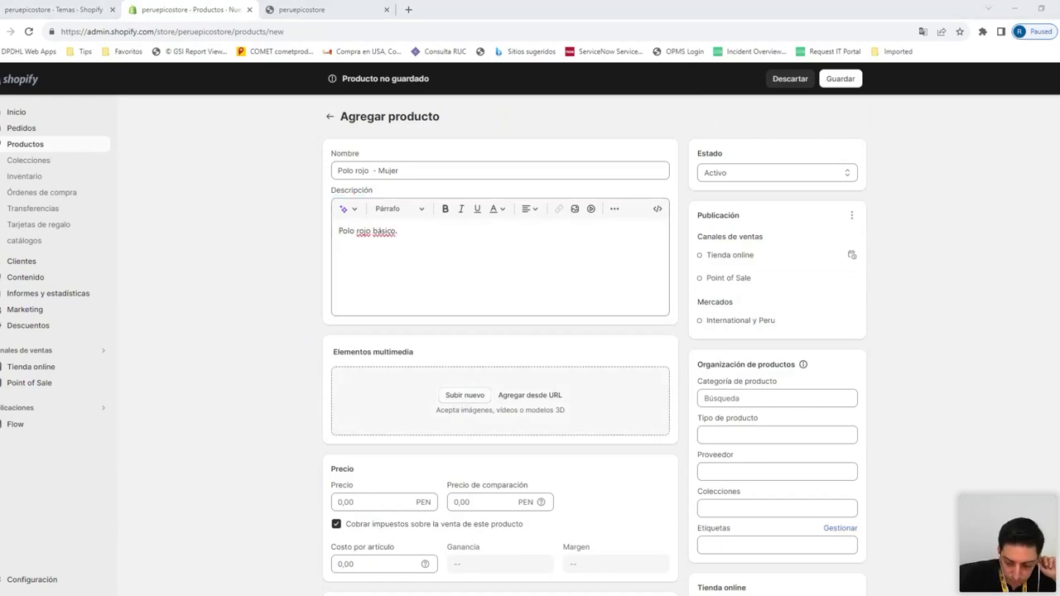
key("Return")
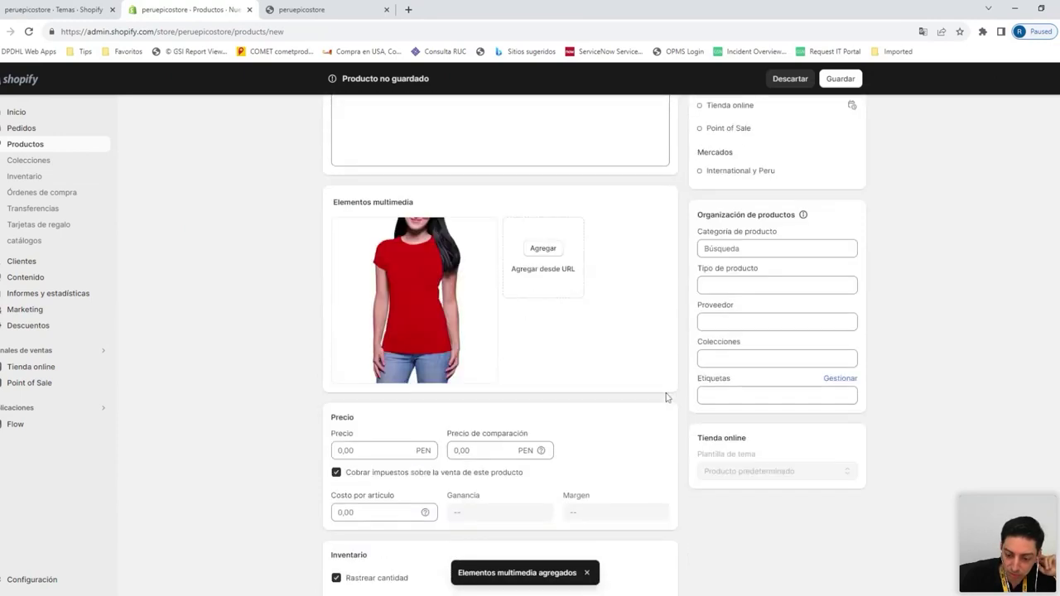
left_click(841, 79)
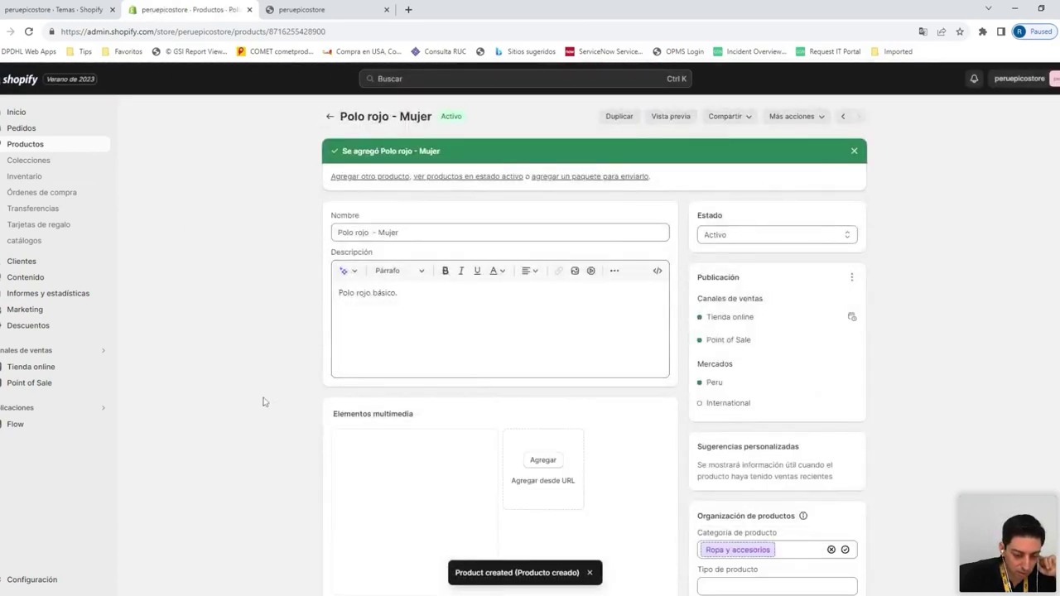
left_click(40, 148)
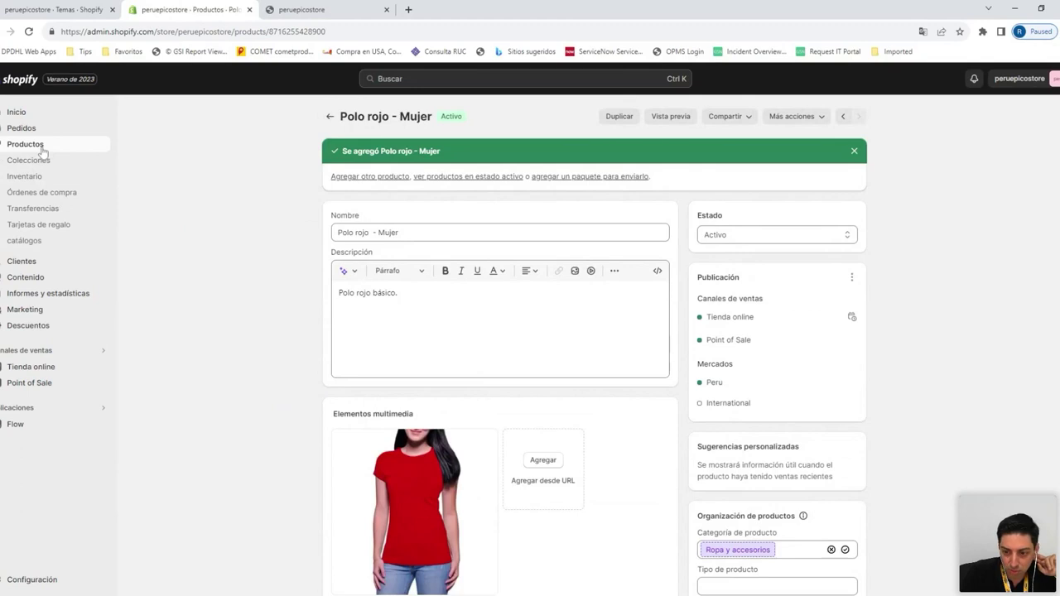
Start a new product named 'Vestido Azul' described 'Vestido azul para fiestas.'
left_click(1019, 116)
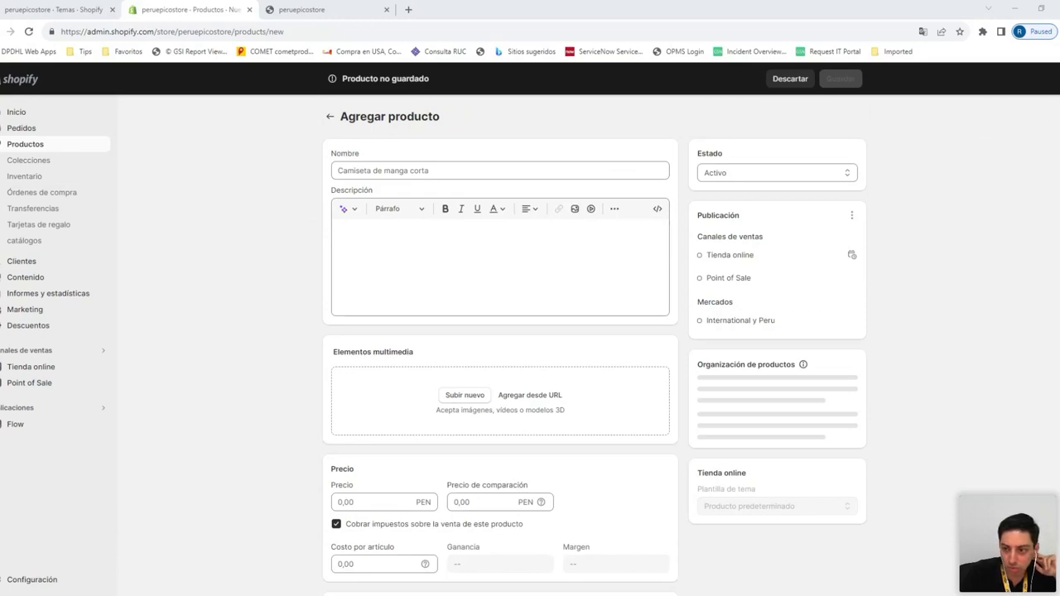
left_click(500, 169)
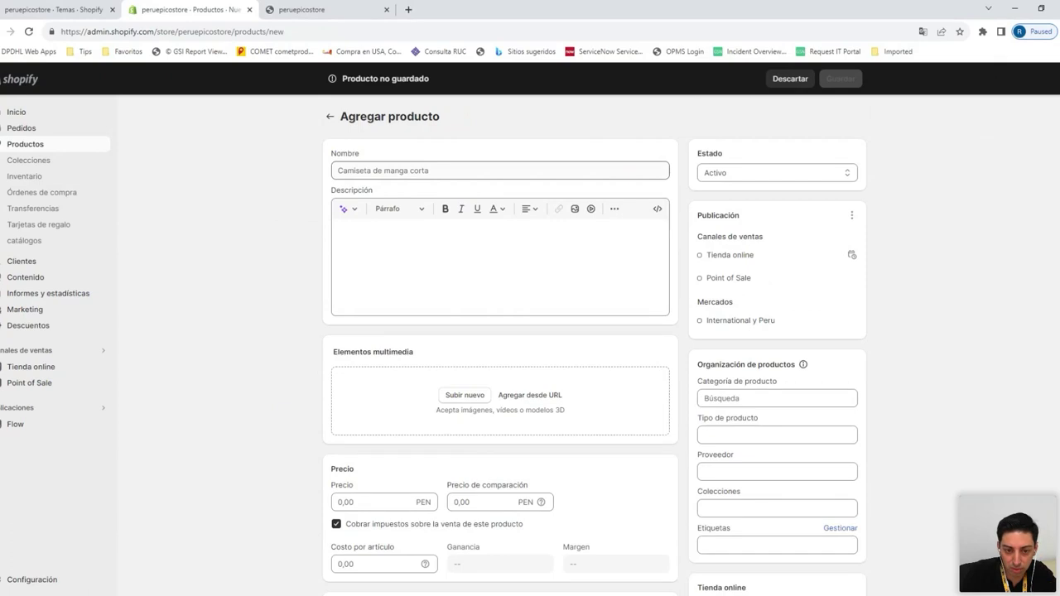
type("Vestido Azul")
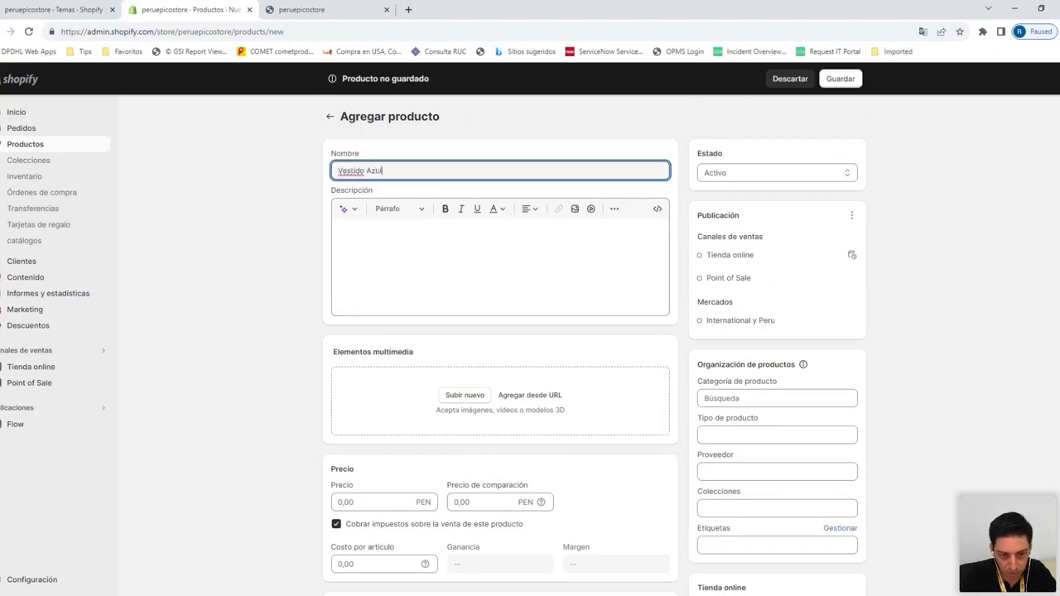
left_click(339, 231)
type("Vestido azul")
key("BackSpace")
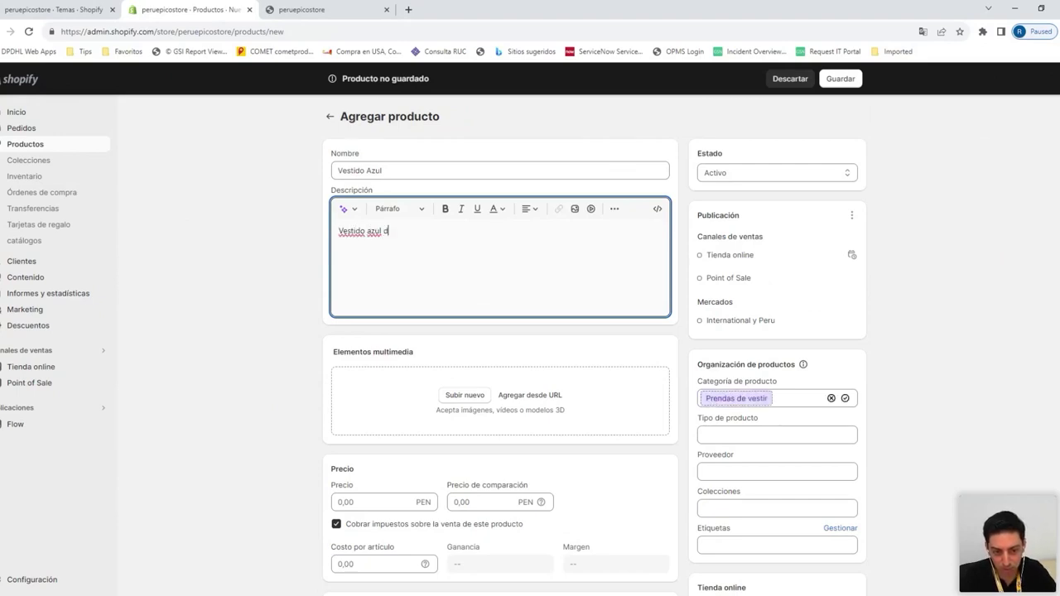
type("pa")
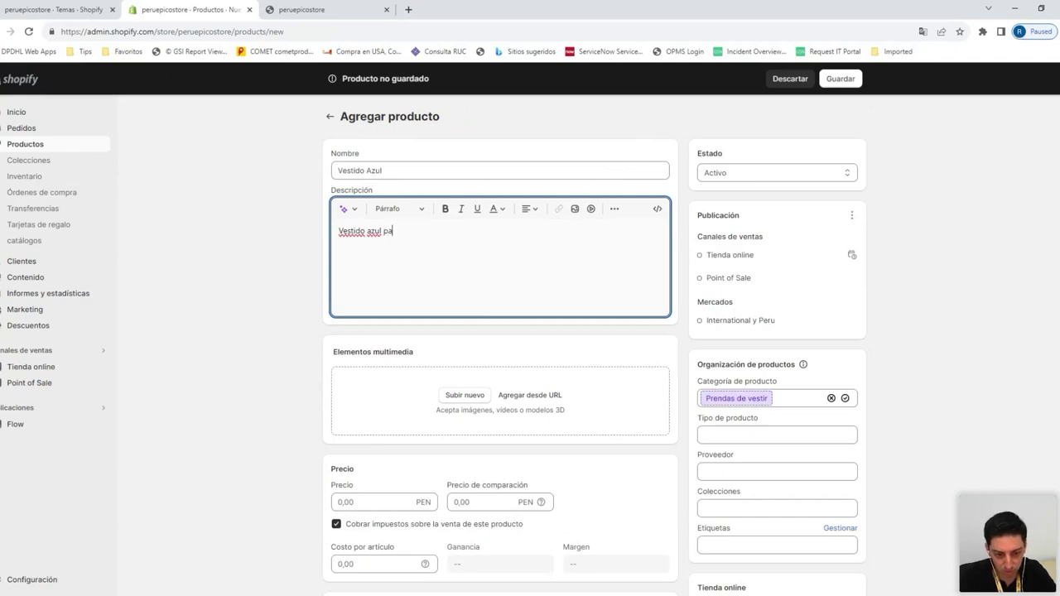
type("ra fiestas.")
Upload the dress photo and price it at 72 with an 80 compare-at price
left_click(462, 396)
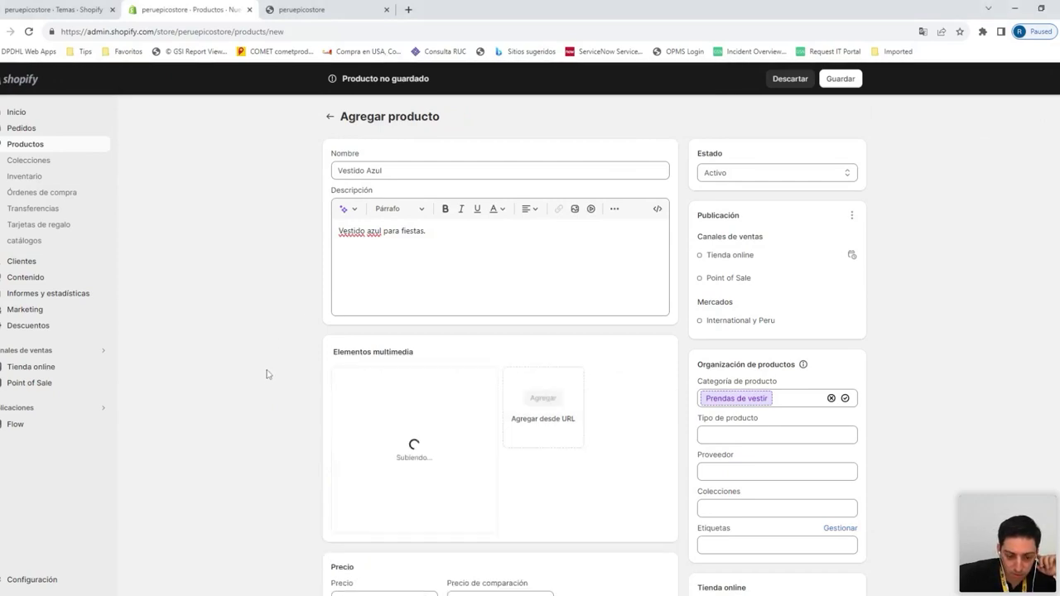
scroll(265, 374, "down", 3)
left_click(372, 313)
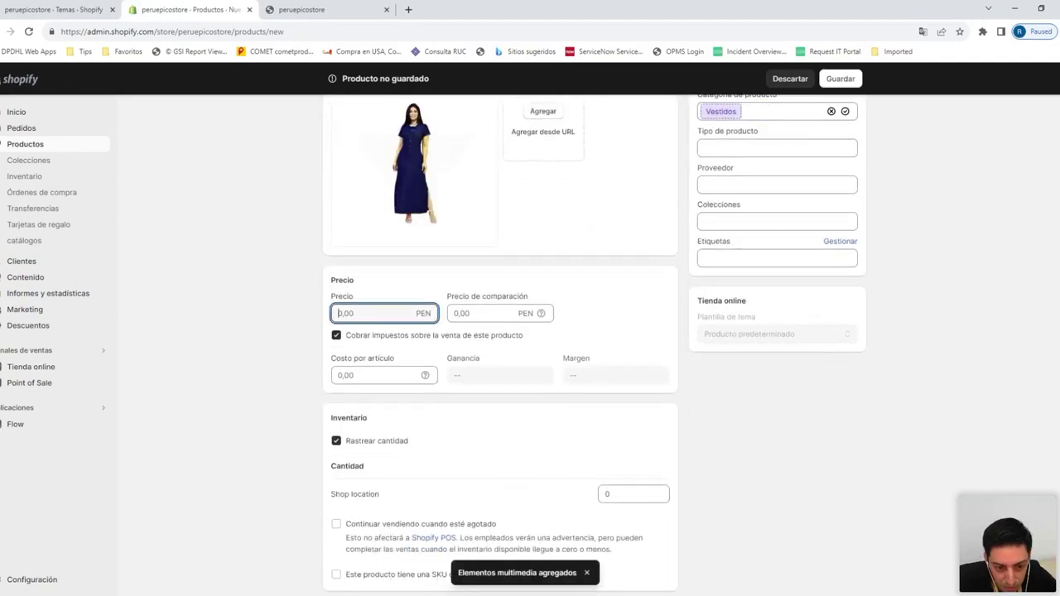
left_click(451, 314)
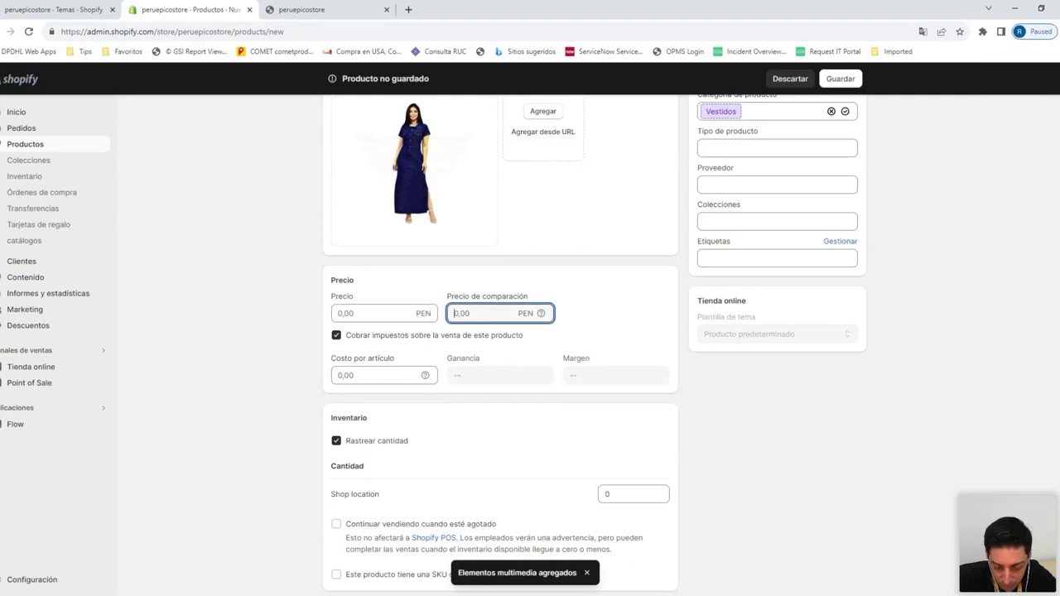
type("80")
left_click(373, 313)
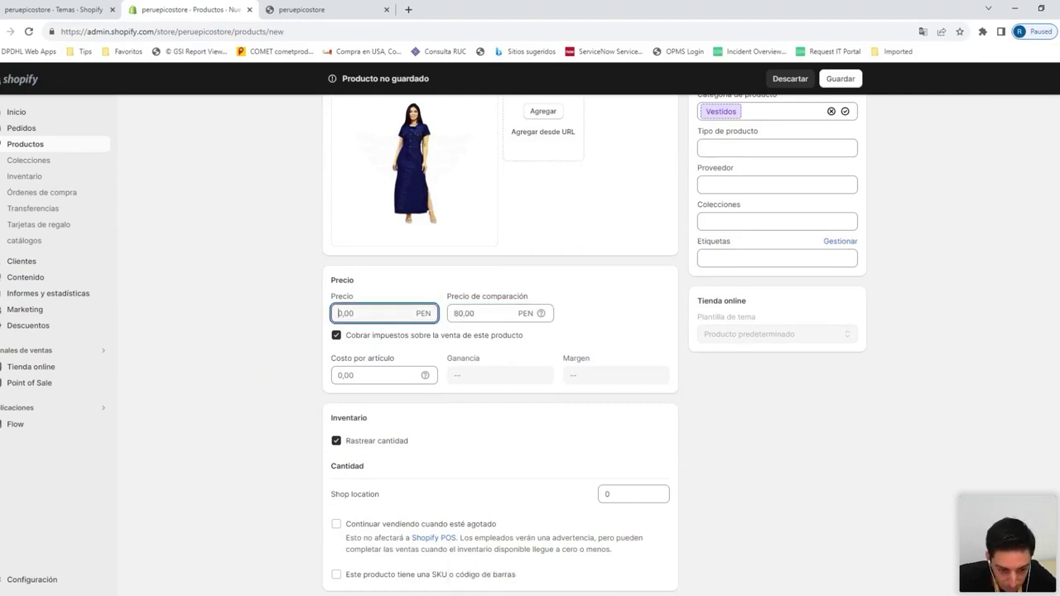
type("7")
left_click(217, 422)
Set the dress weight to 1 kg and save Vestido Azul
scroll(220, 426, "down", 4)
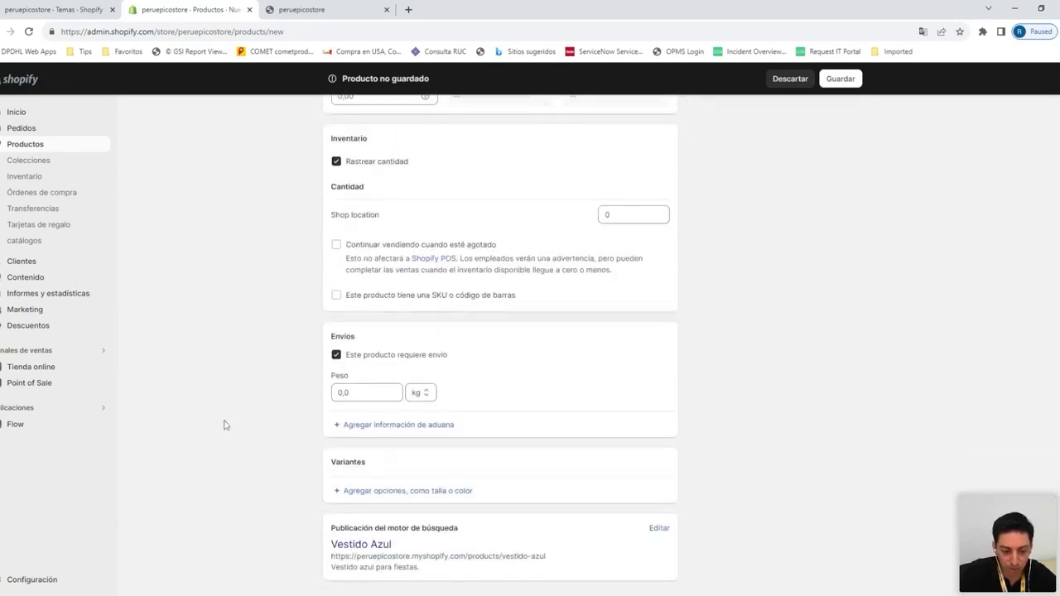
key("Tab")
type("1")
left_click(302, 389)
scroll(300, 388, "up", 5)
scroll(300, 388, "up", 3)
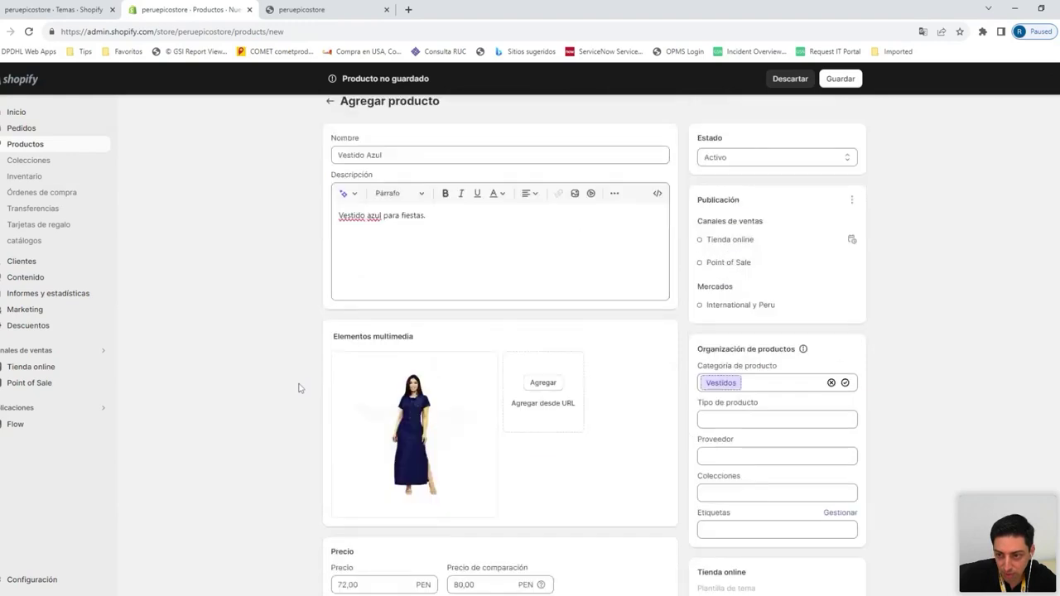
left_click(839, 83)
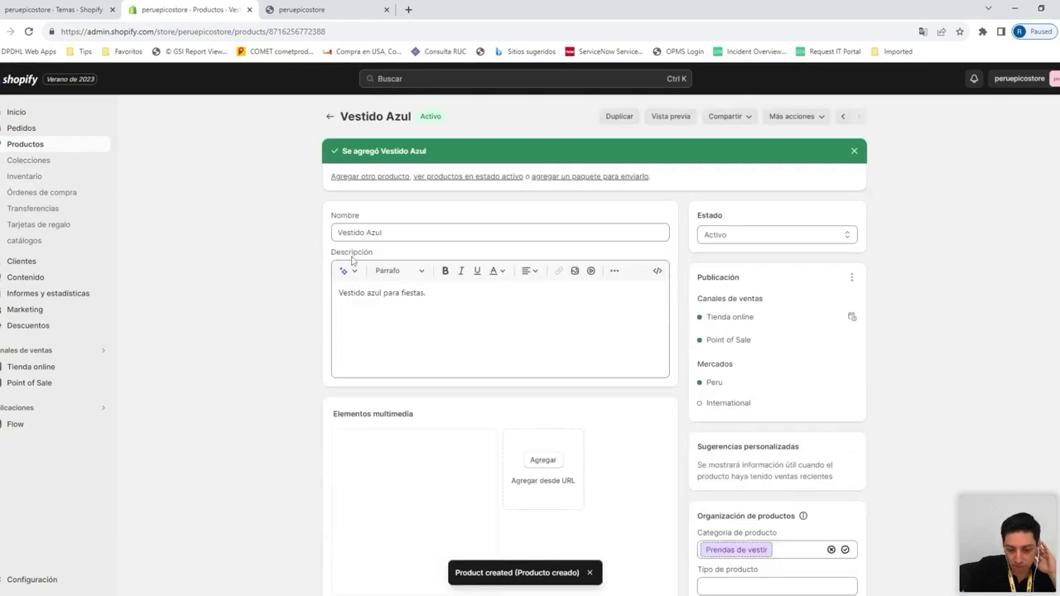
Open Polo rojo - Mujer and price it at 27 with a 30 compare-at price
left_click(45, 149)
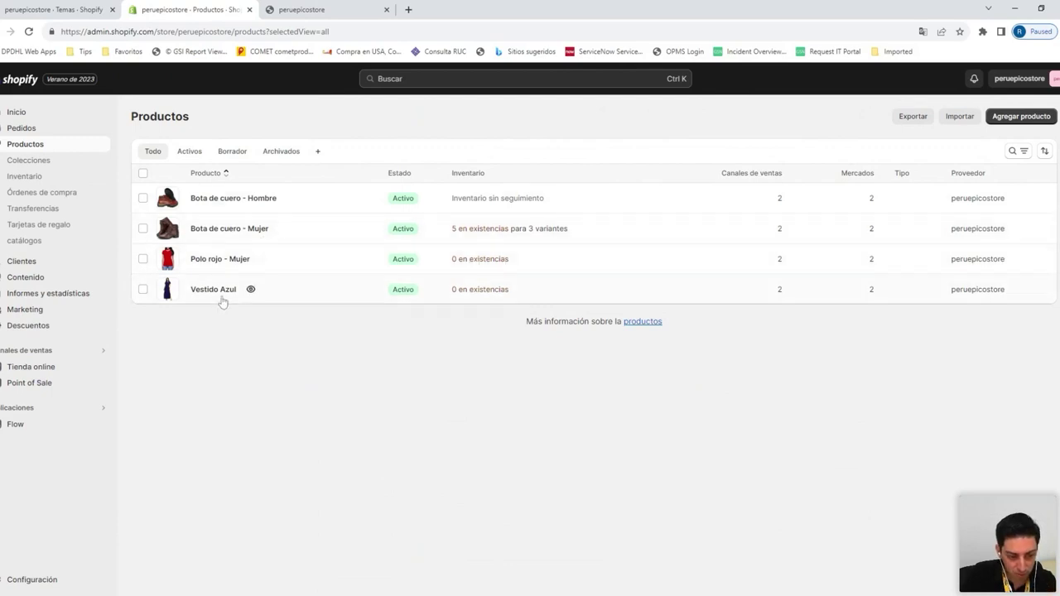
left_click(234, 264)
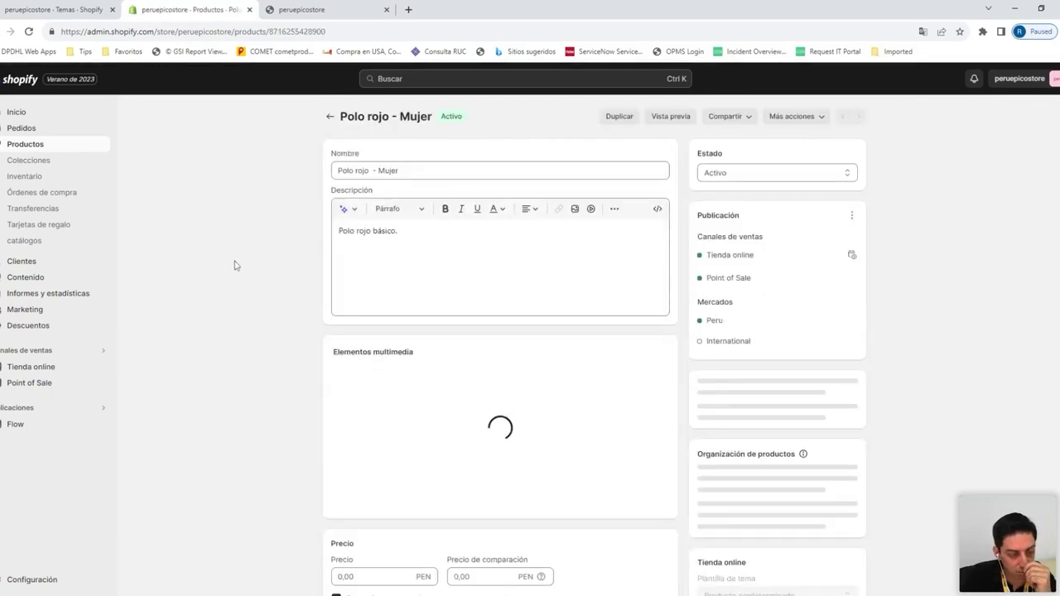
scroll(355, 358, "down", 1)
scroll(356, 356, "down", 3)
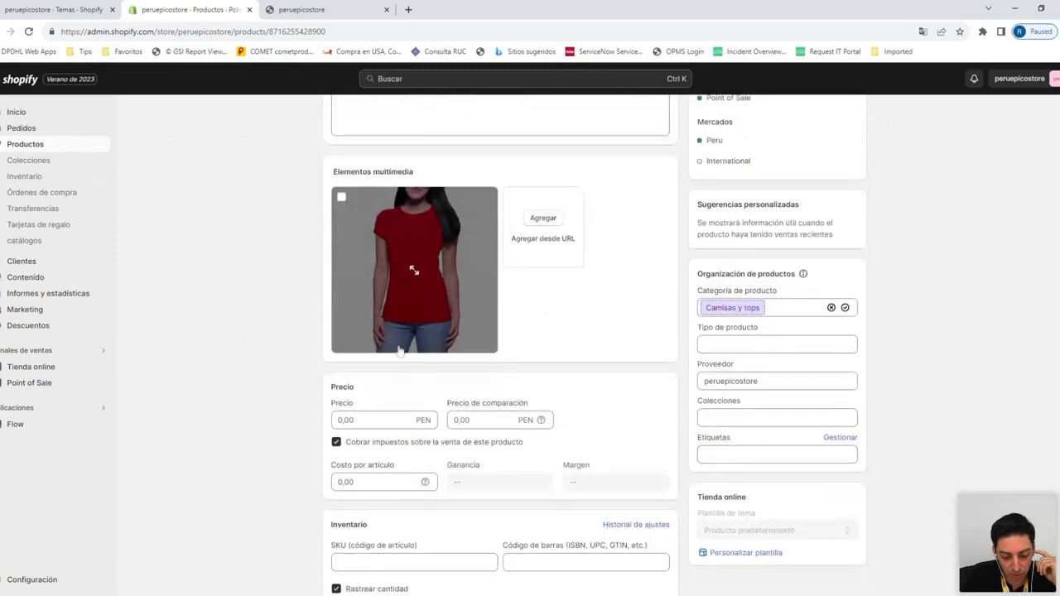
scroll(399, 351, "down", 2)
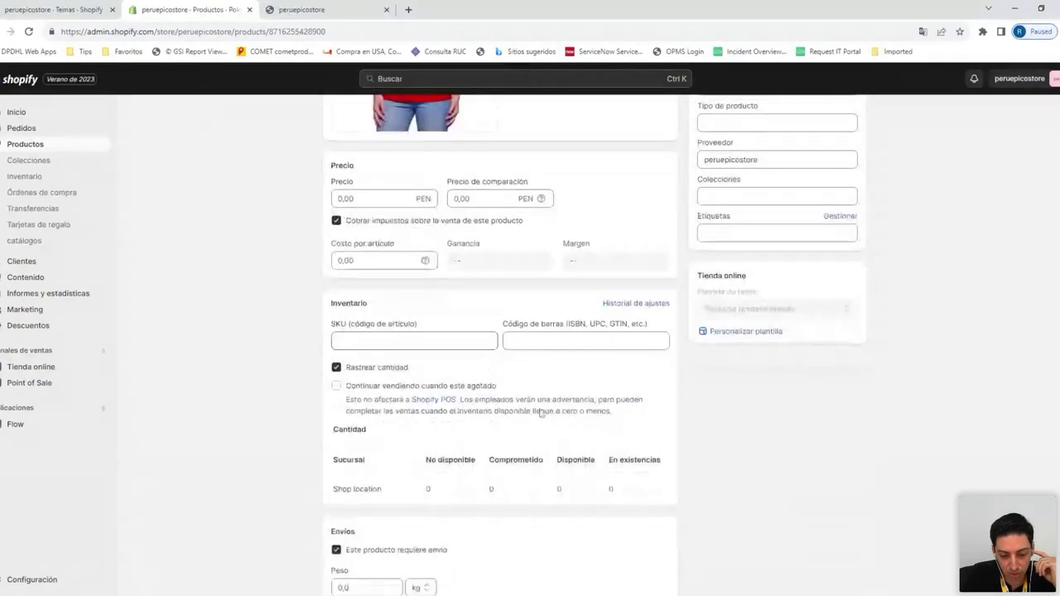
scroll(542, 414, "down", 3)
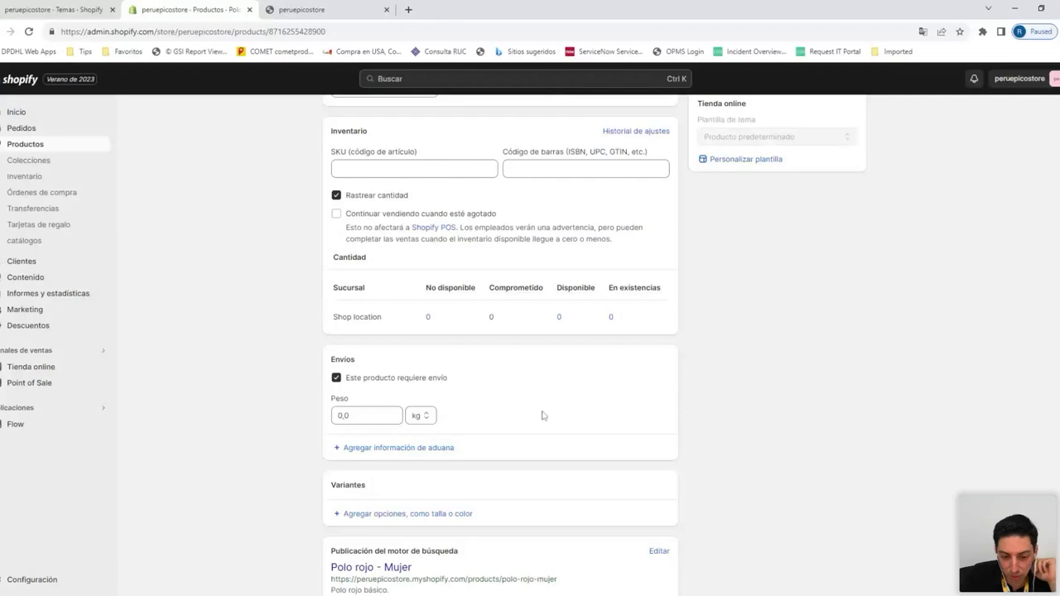
scroll(543, 415, "up", 4)
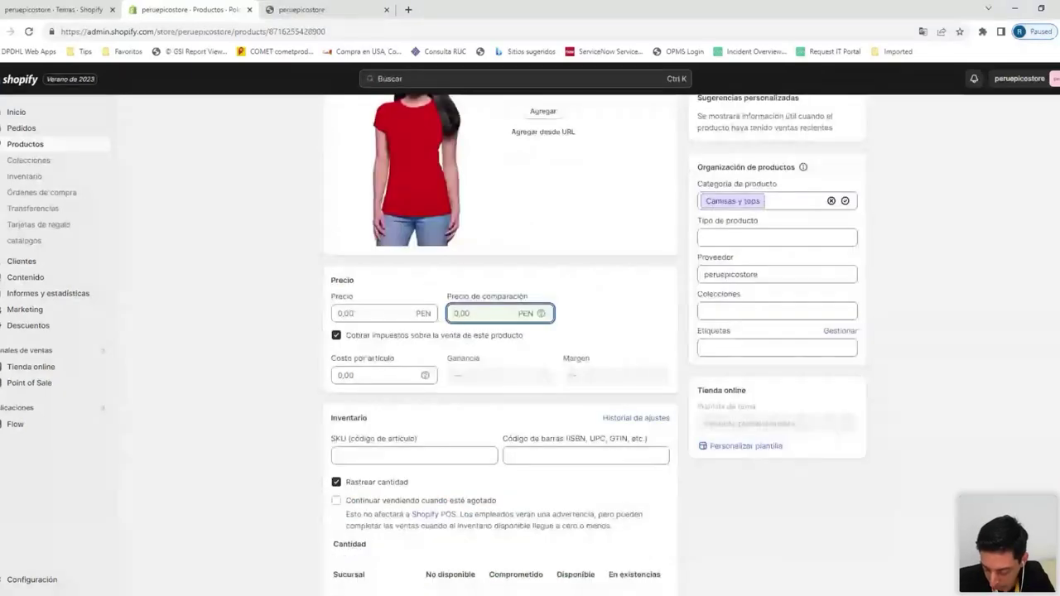
type("30")
left_click(381, 313)
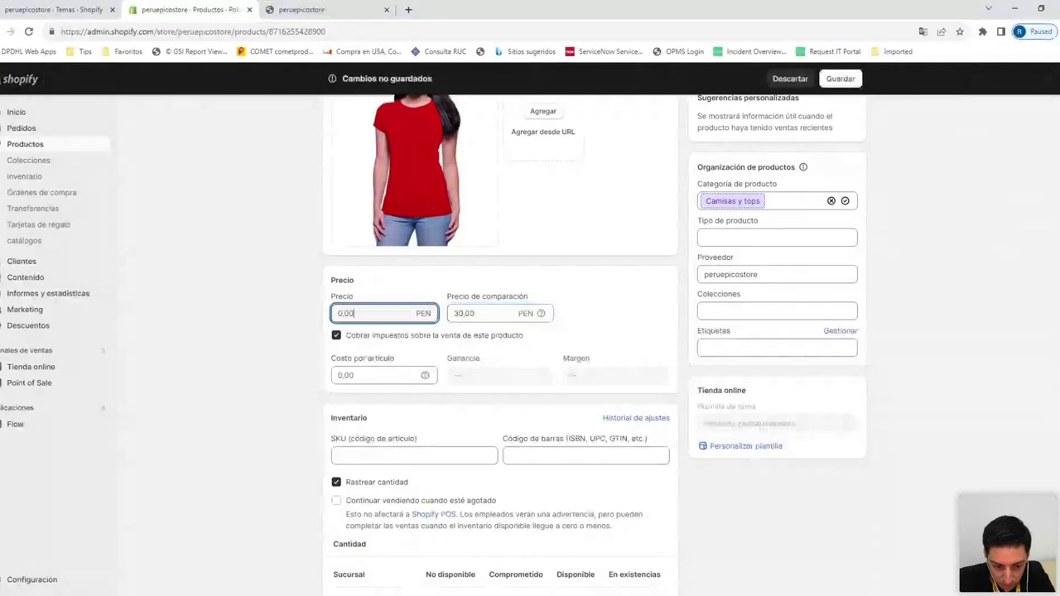
left_click_drag(369, 313, 325, 320)
type("27")
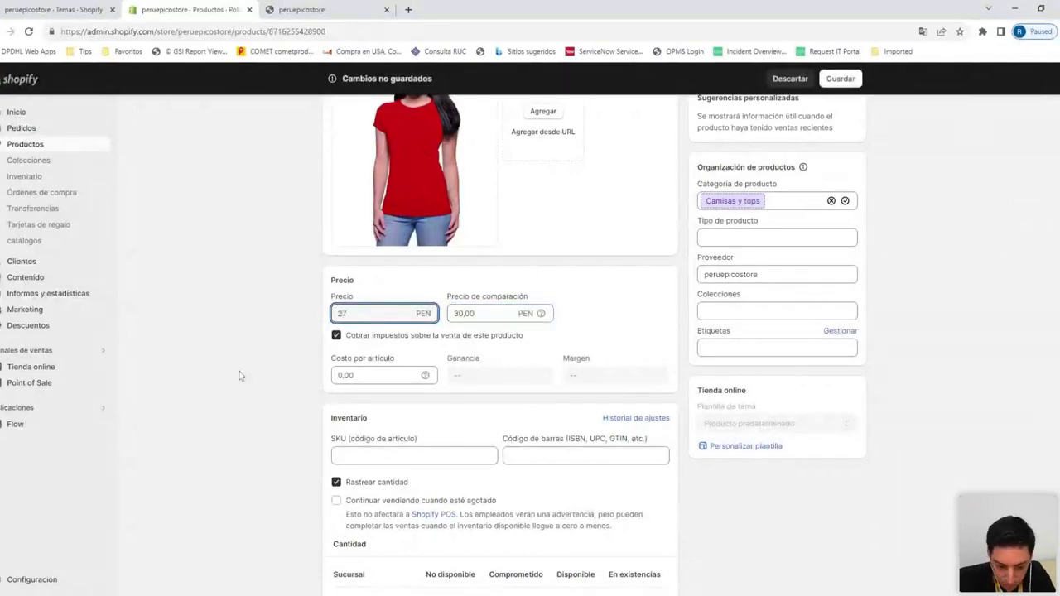
left_click(240, 375)
Stop tracking the polo's inventory, save it, and return to the products list
scroll(246, 405, "down", 3)
left_click(353, 370)
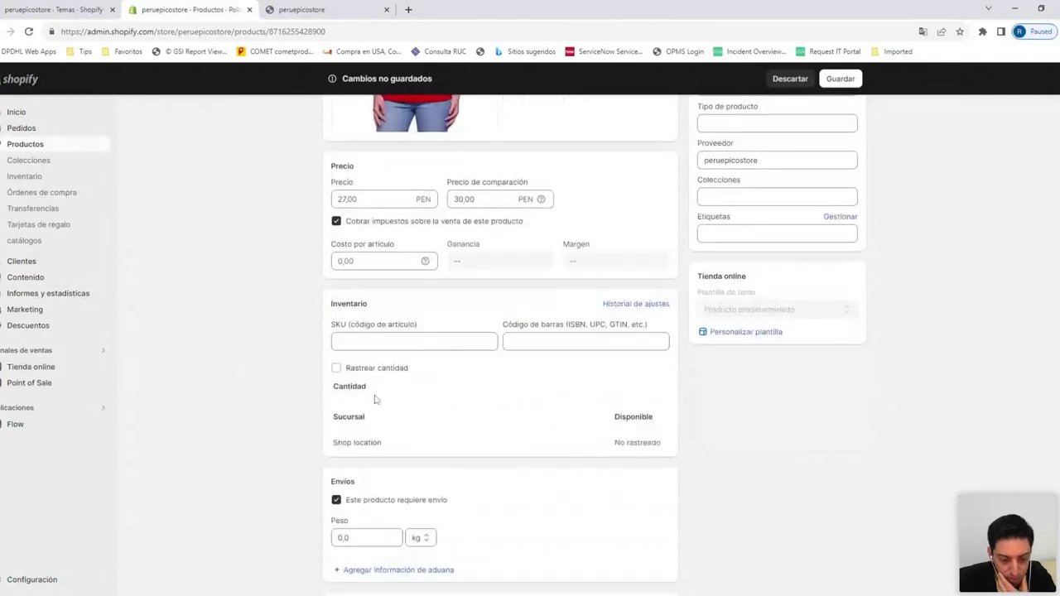
scroll(374, 398, "up", 5)
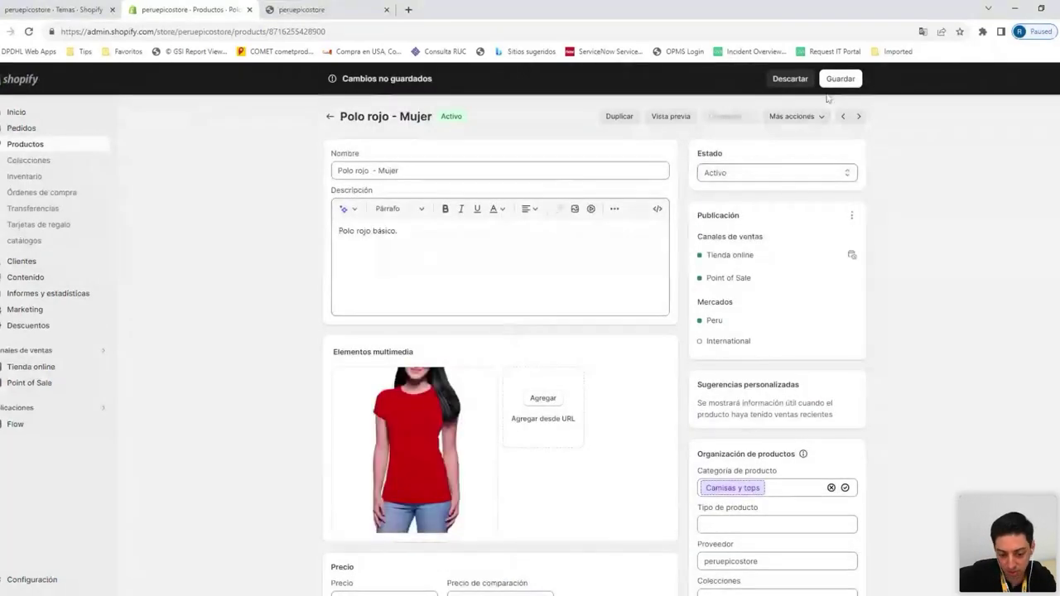
left_click(840, 78)
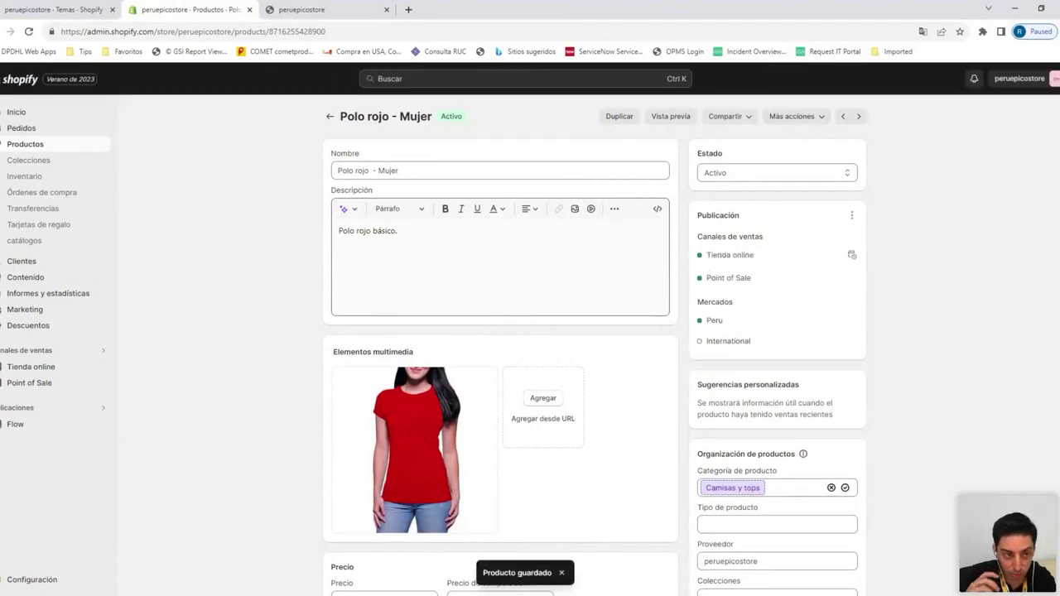
left_click(25, 144)
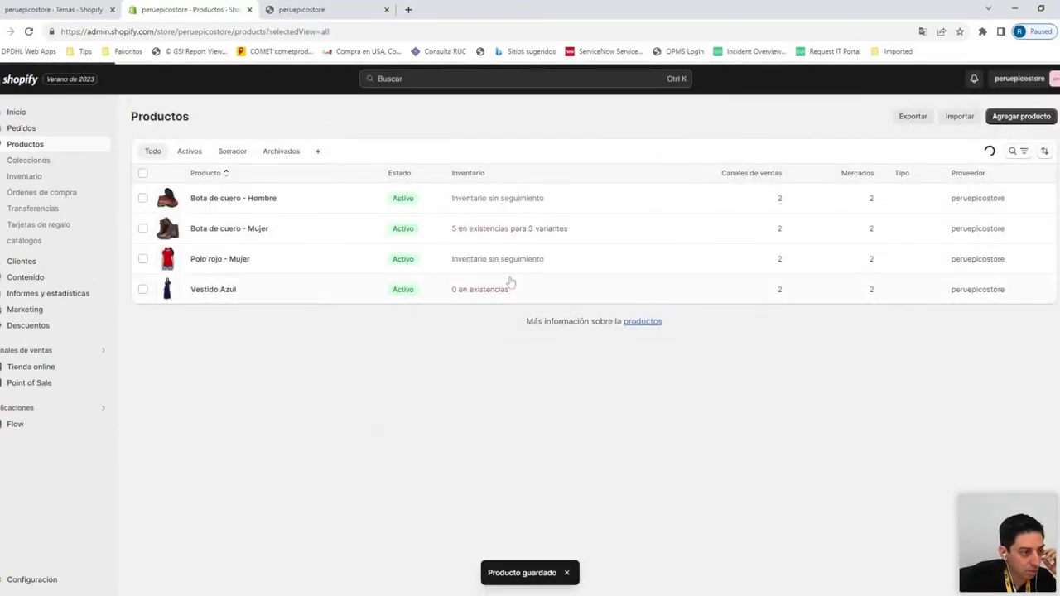
Open Vestido Azul, uncheck Rastrear cantidad, and save the dress
left_click(486, 289)
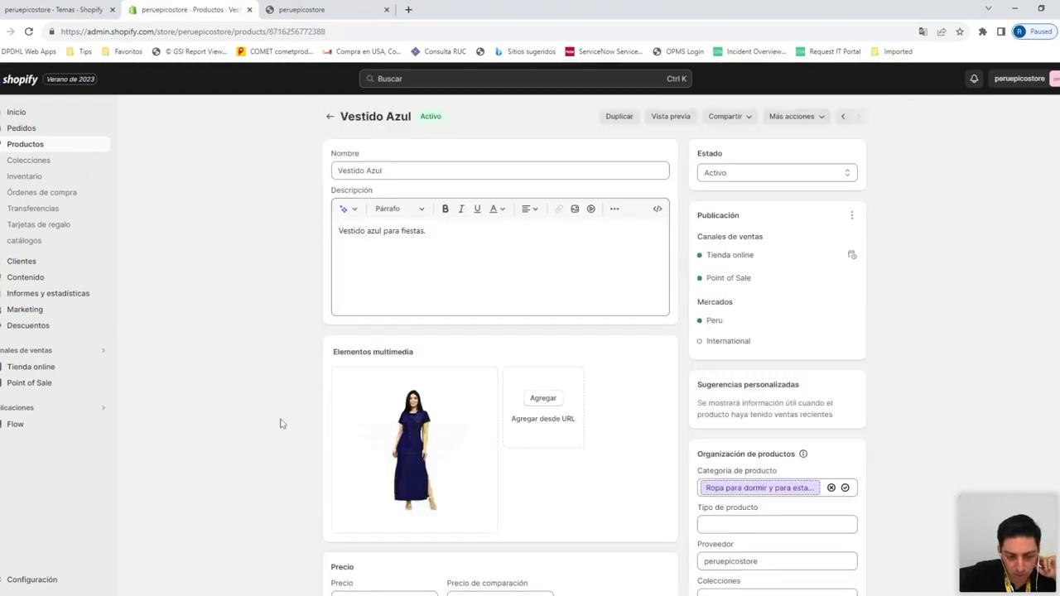
scroll(275, 430, "down", 1)
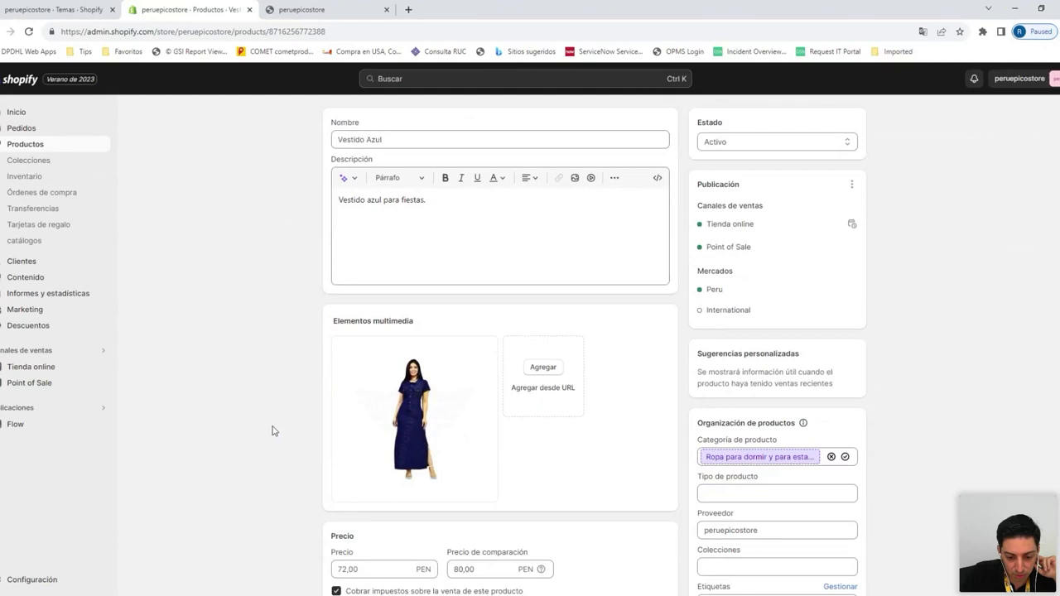
scroll(274, 431, "down", 3)
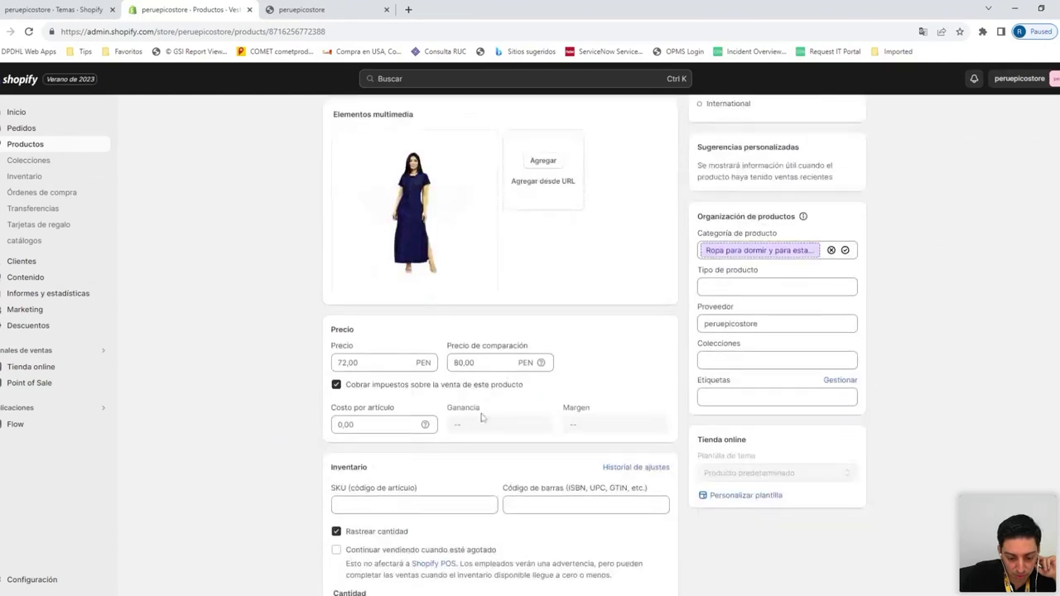
scroll(482, 418, "down", 2)
left_click(385, 368)
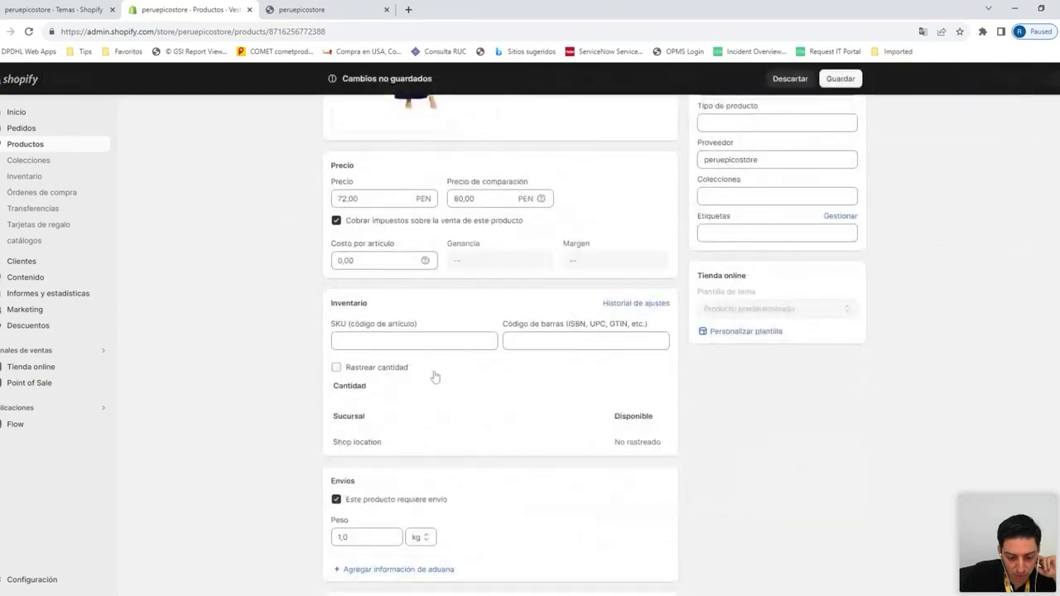
scroll(435, 377, "up", 5)
left_click(841, 79)
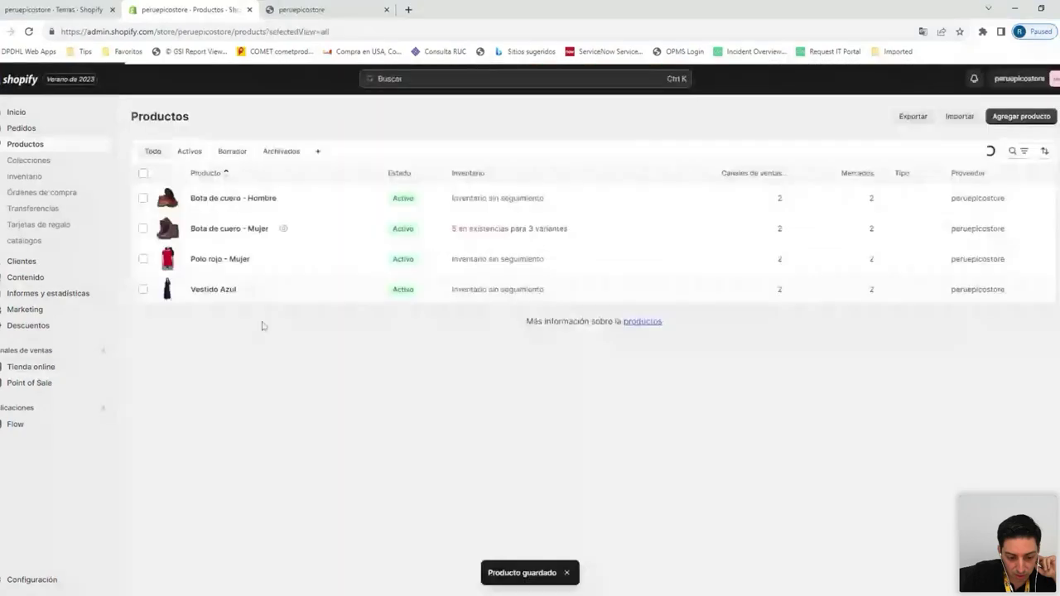
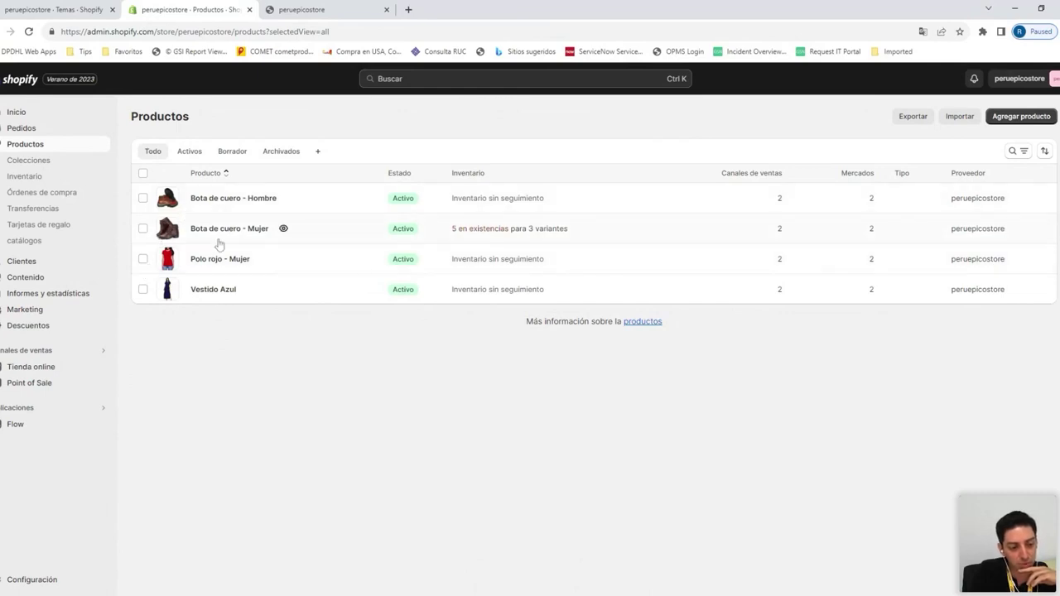
Open the Home page collection from the Colecciones list
left_click(48, 163)
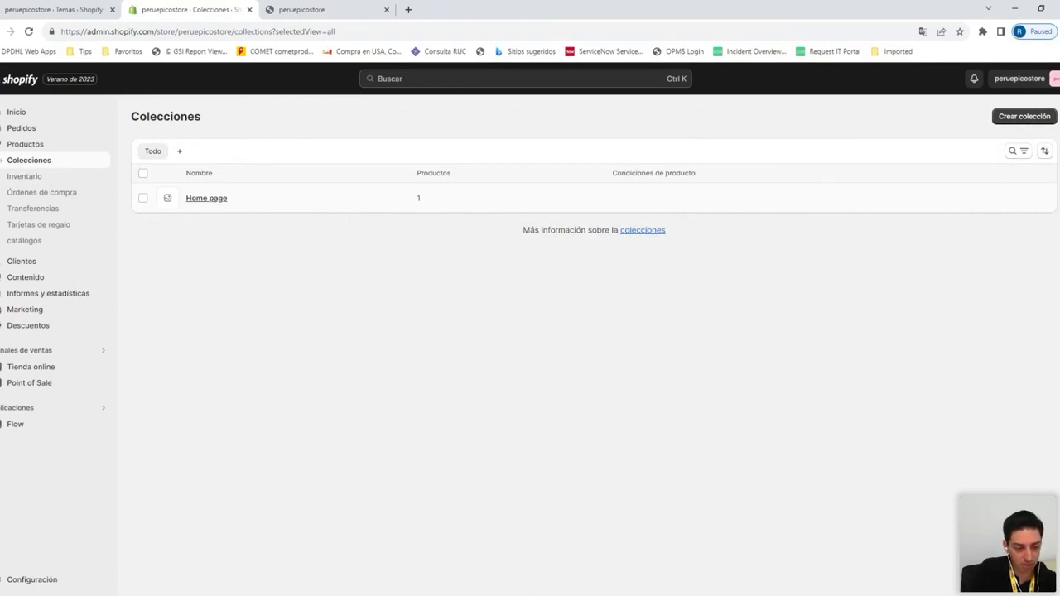
left_click(206, 198)
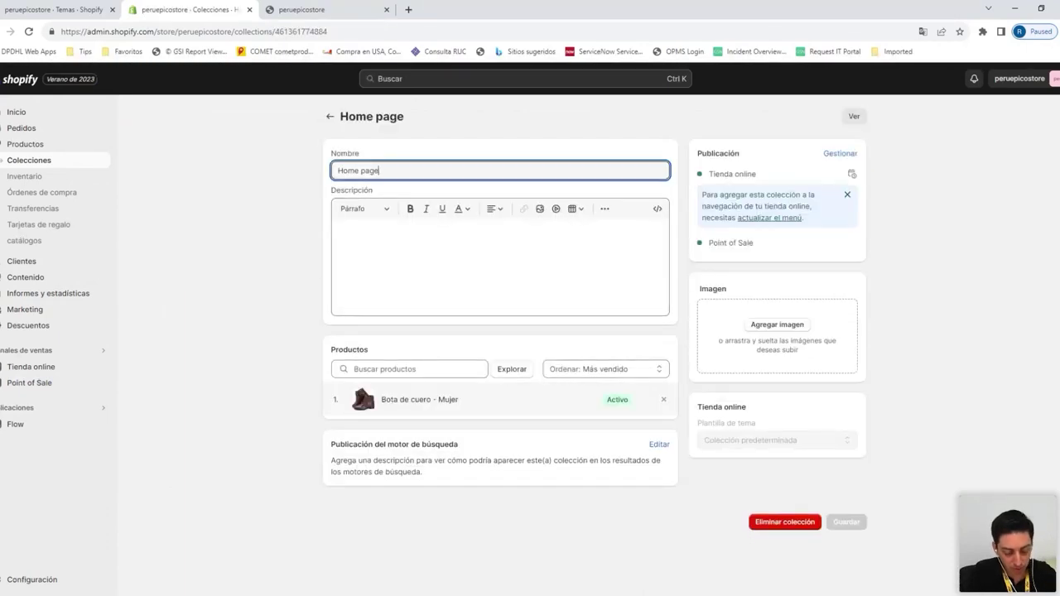
Rename the collection to 'Calzados' with the description 'Calzados en general'
left_click_drag(379, 171, 300, 172)
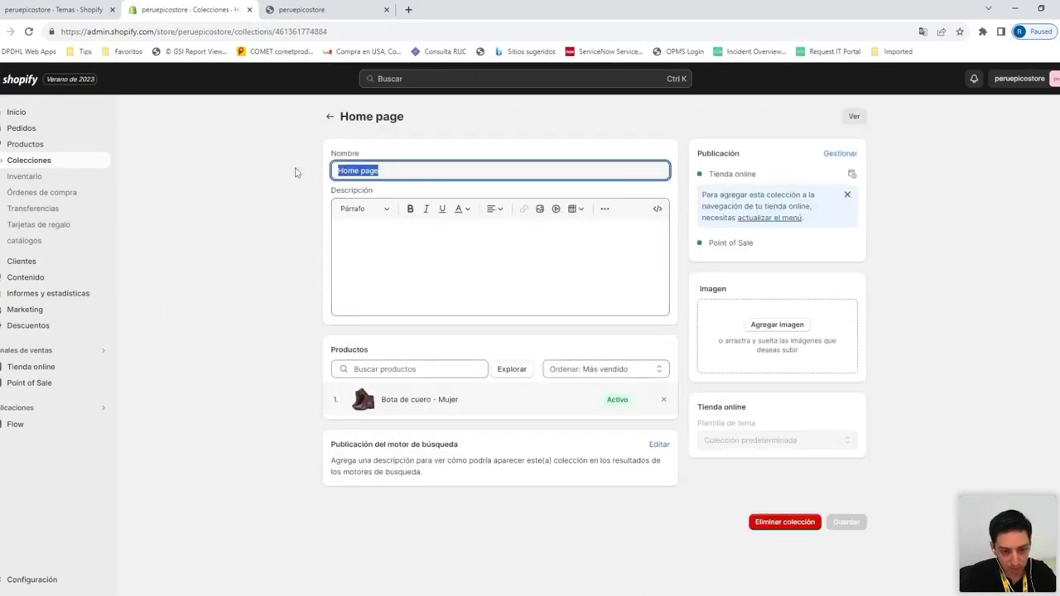
type("Calza")
key("Tab")
type("Calzados en general")
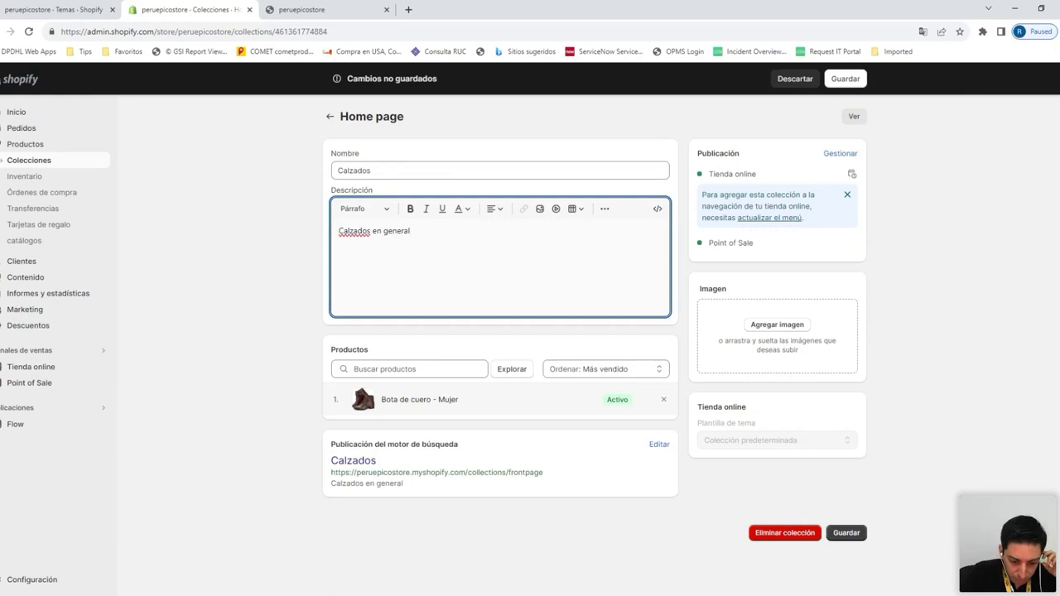
Add both Bota de cuero boots to the collection and save it
left_click(414, 369)
type("bota")
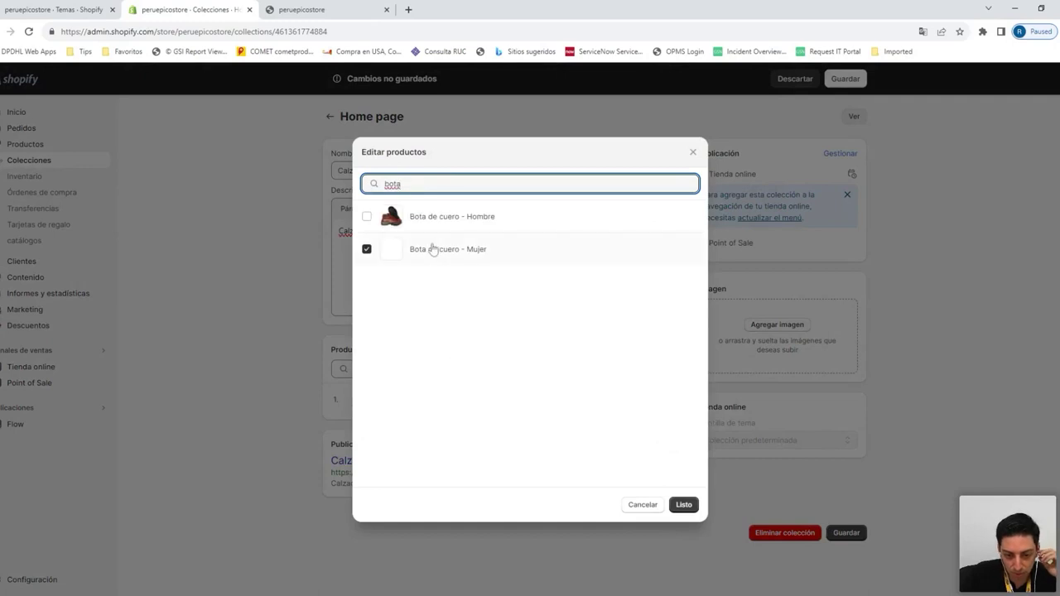
left_click(370, 218)
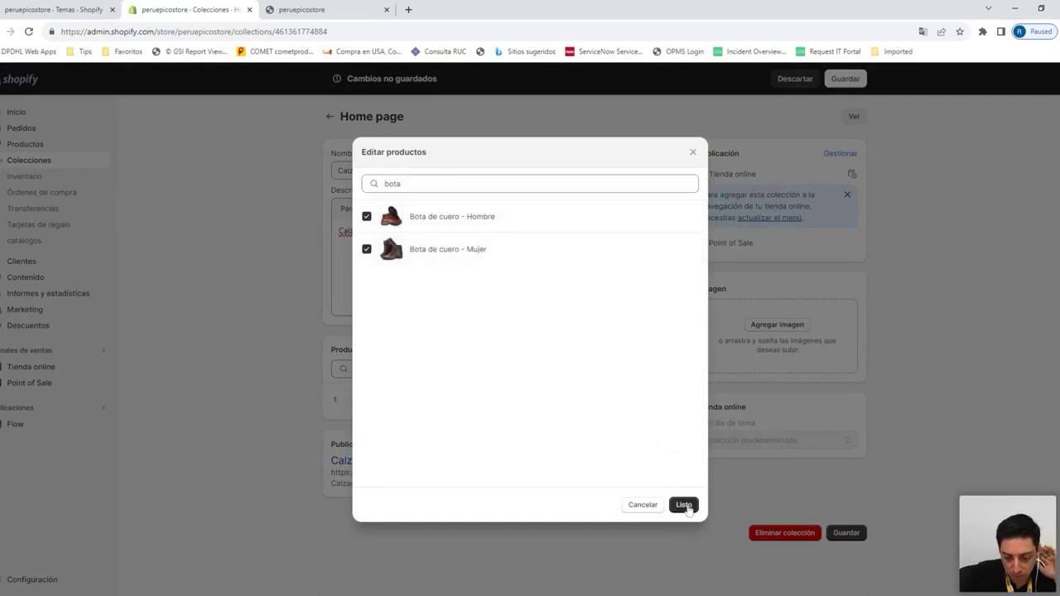
left_click(685, 505)
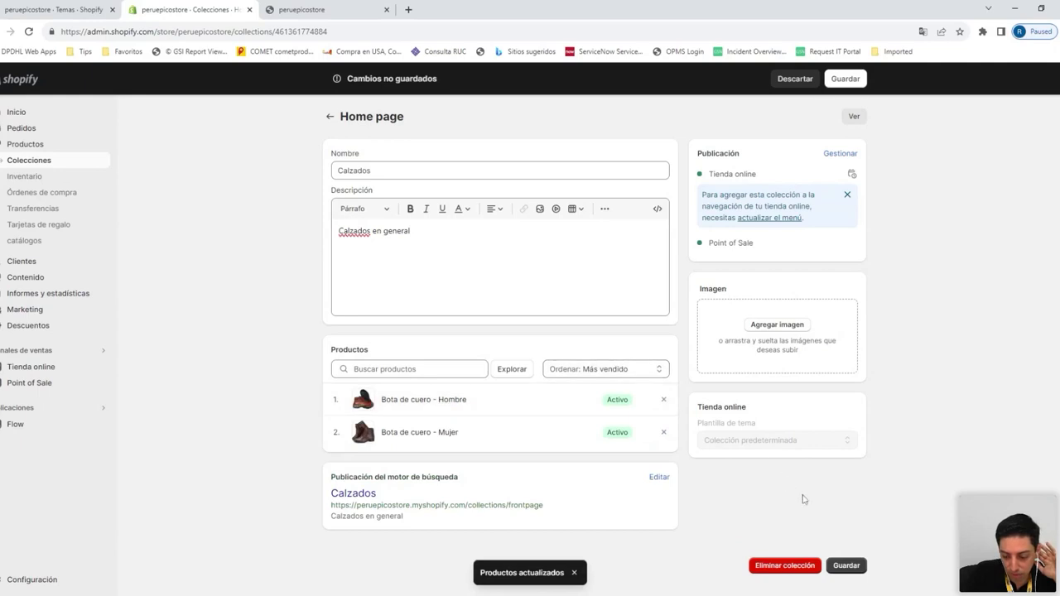
left_click(845, 566)
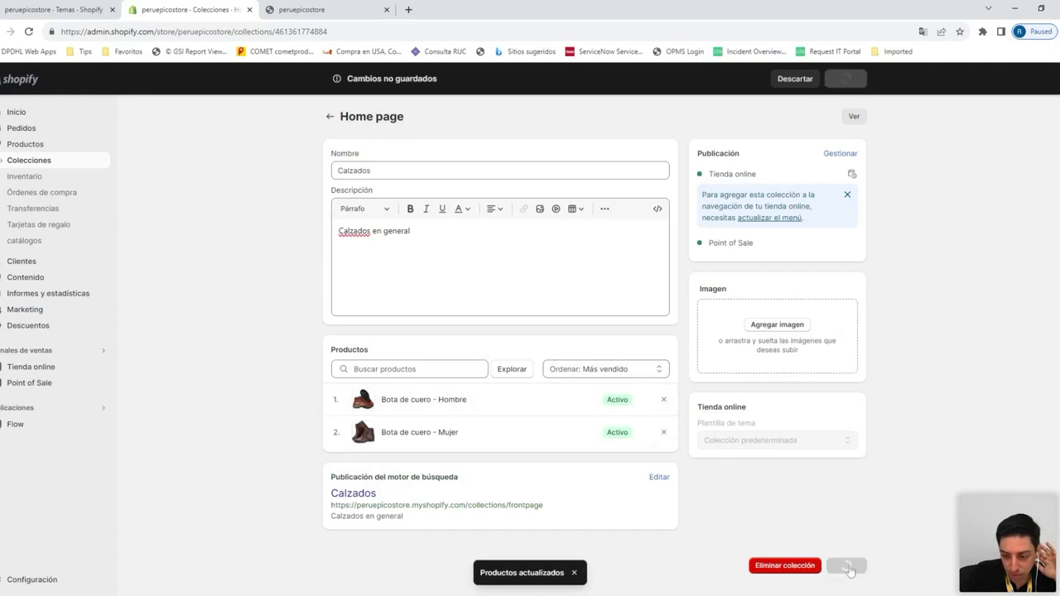
Give the Calzados collection a shoe image and save it again
left_click(782, 328)
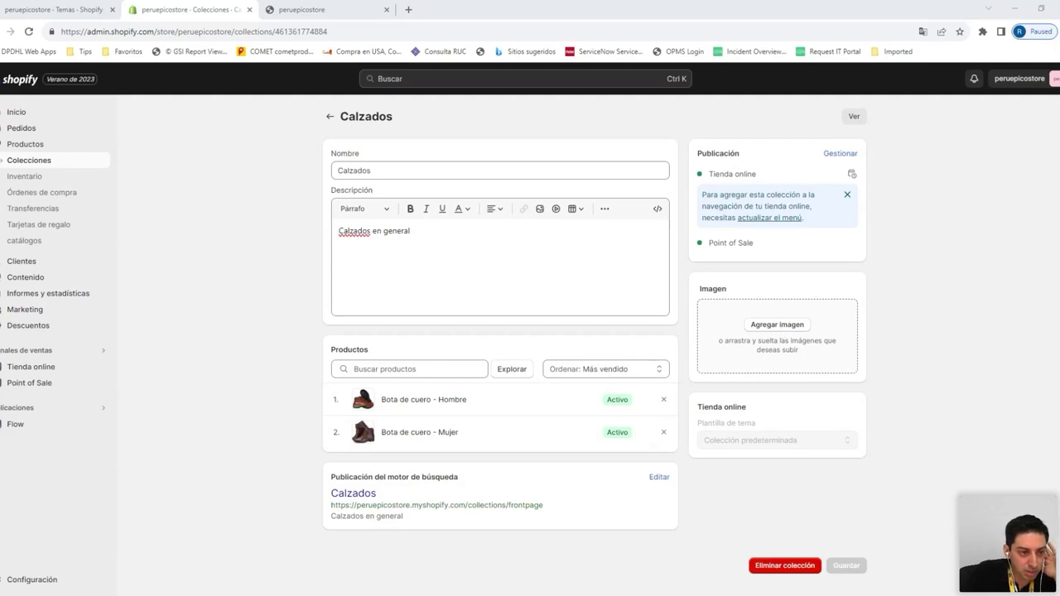
key("Return")
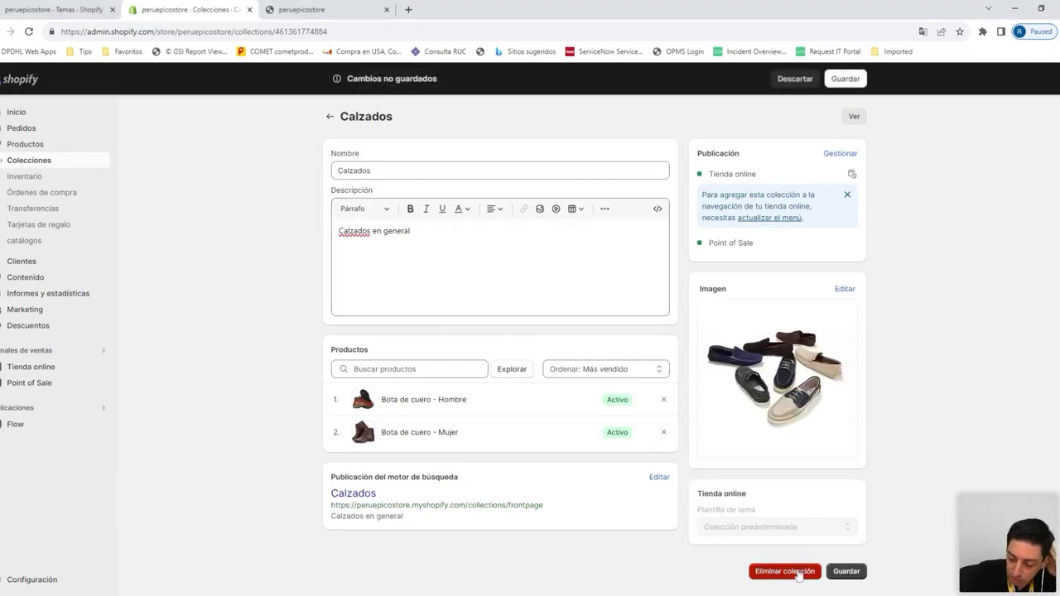
left_click(845, 572)
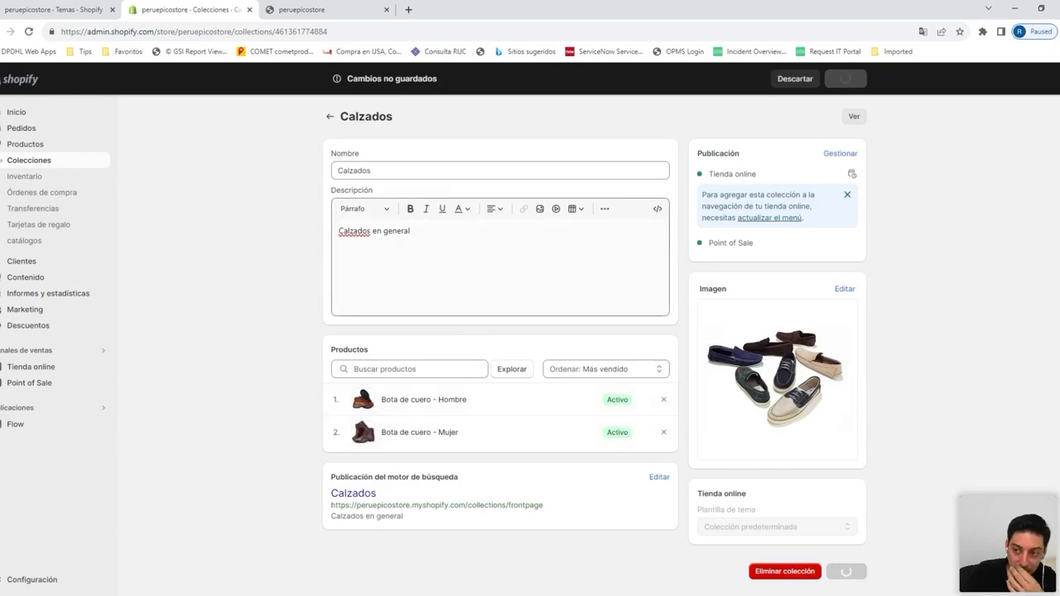
left_click(50, 165)
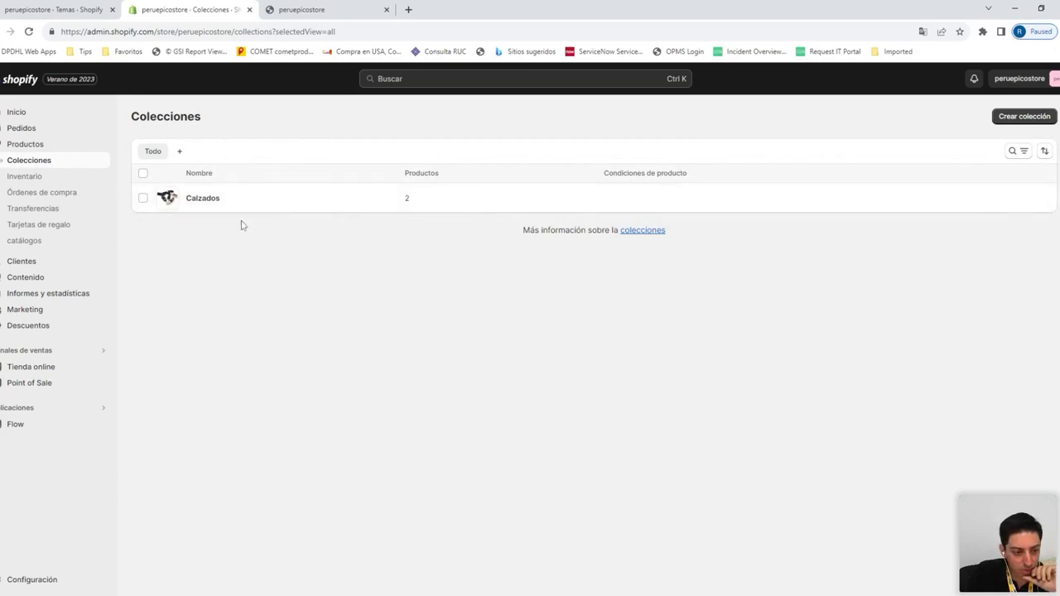
Start a collection 'Productos para mujer' described 'Productos orientados al publico femenino'
left_click(1025, 116)
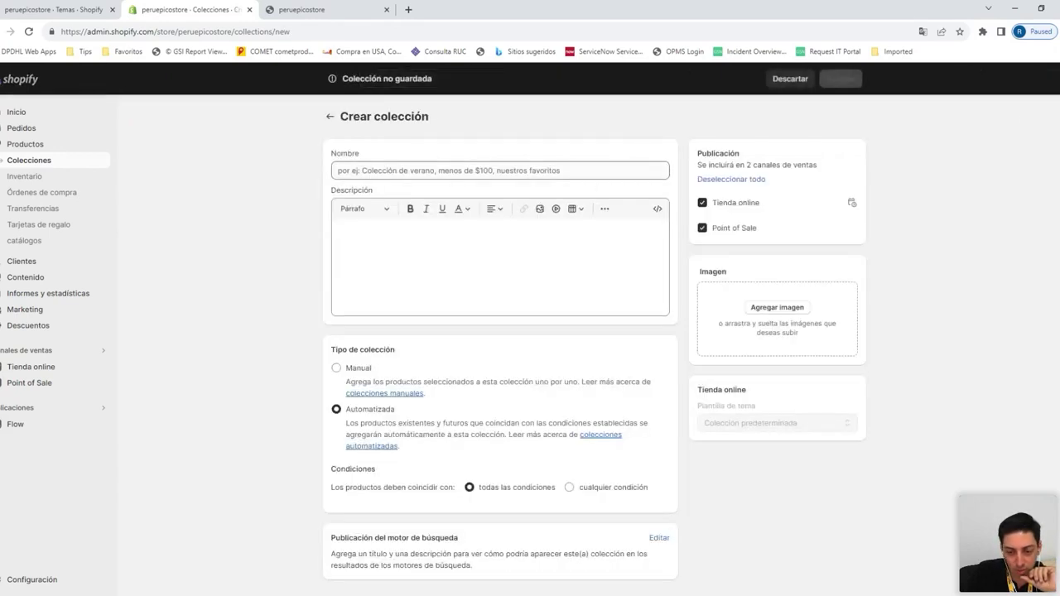
type("Productos para mujer")
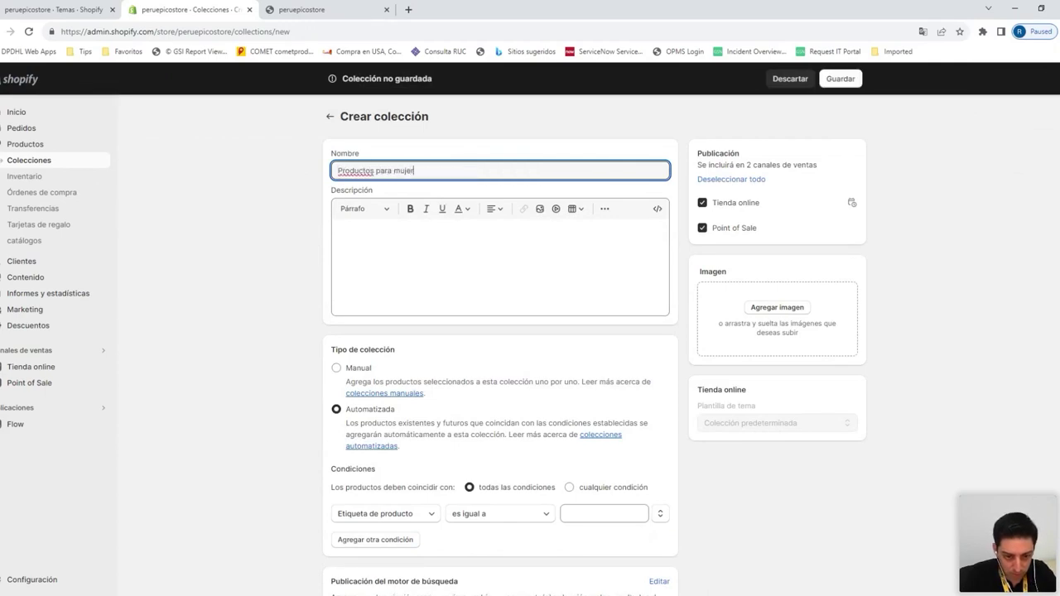
left_click(339, 231)
type("Productos orientados al publico feme")
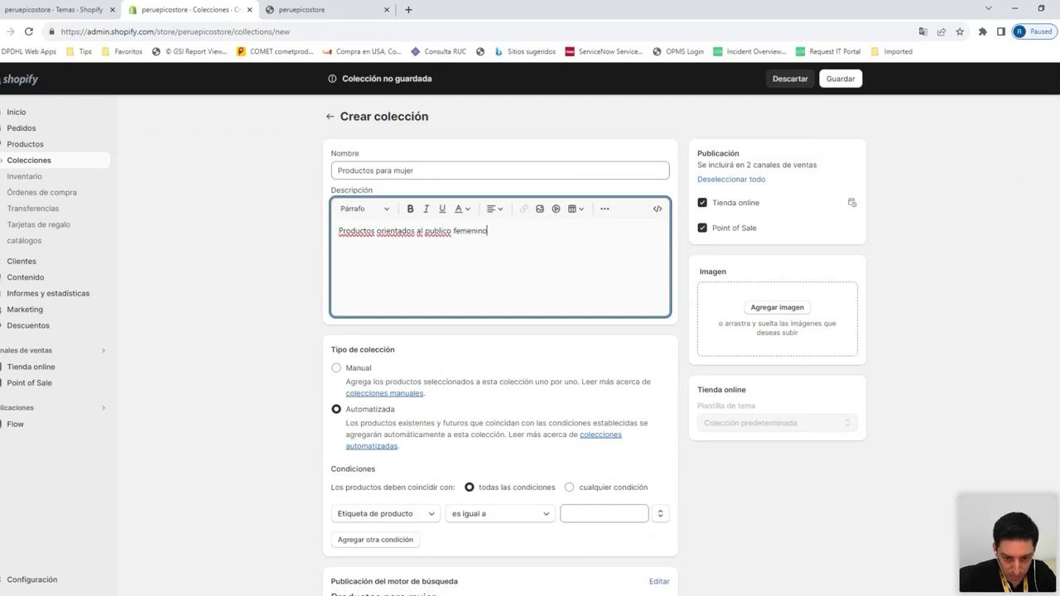
type("nino")
left_click(304, 346)
scroll(303, 346, "down", 1)
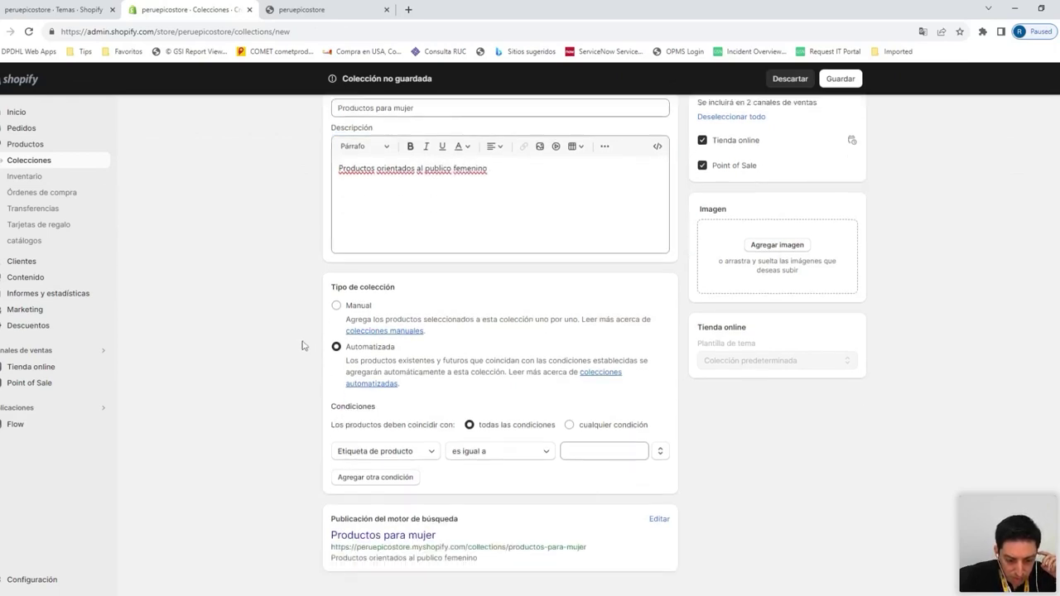
scroll(303, 345, "up", 1)
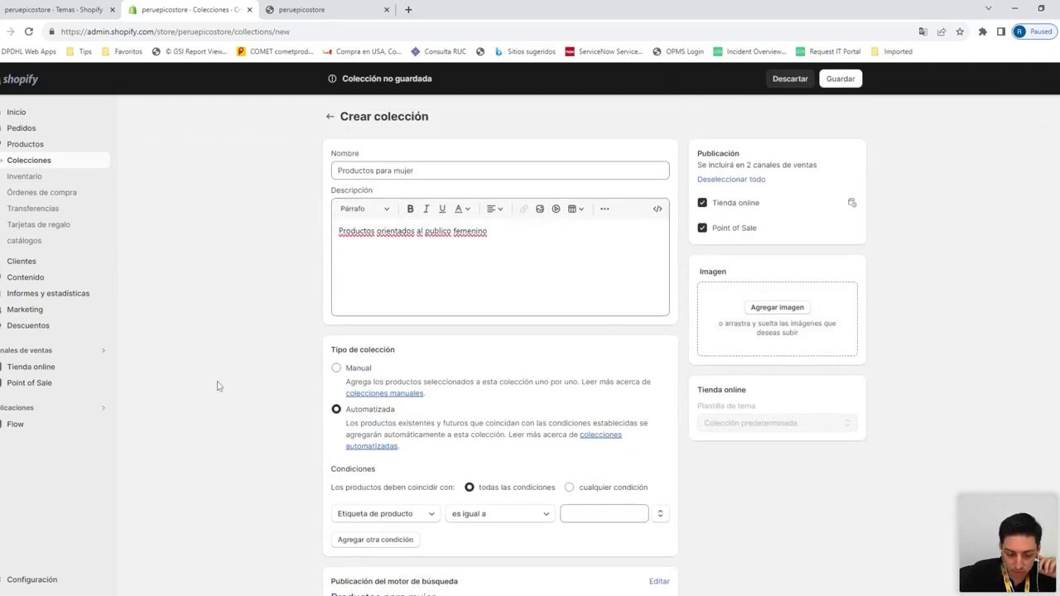
scroll(254, 386, "down", 2)
scroll(254, 386, "up", 2)
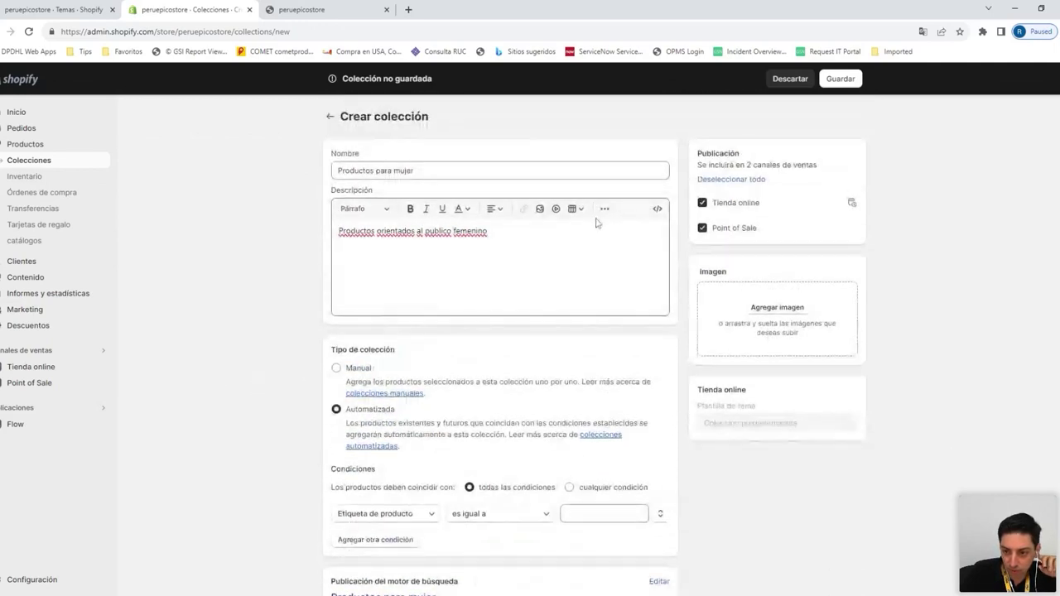
Add a dresses image to the new collection and attempt to save
left_click(779, 306)
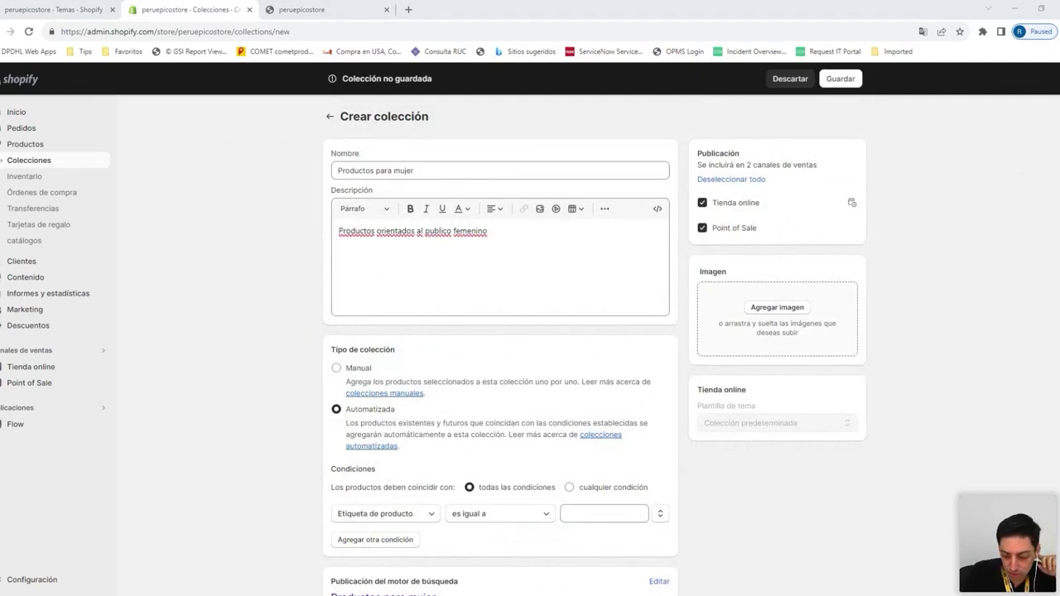
scroll(244, 338, "down", 2)
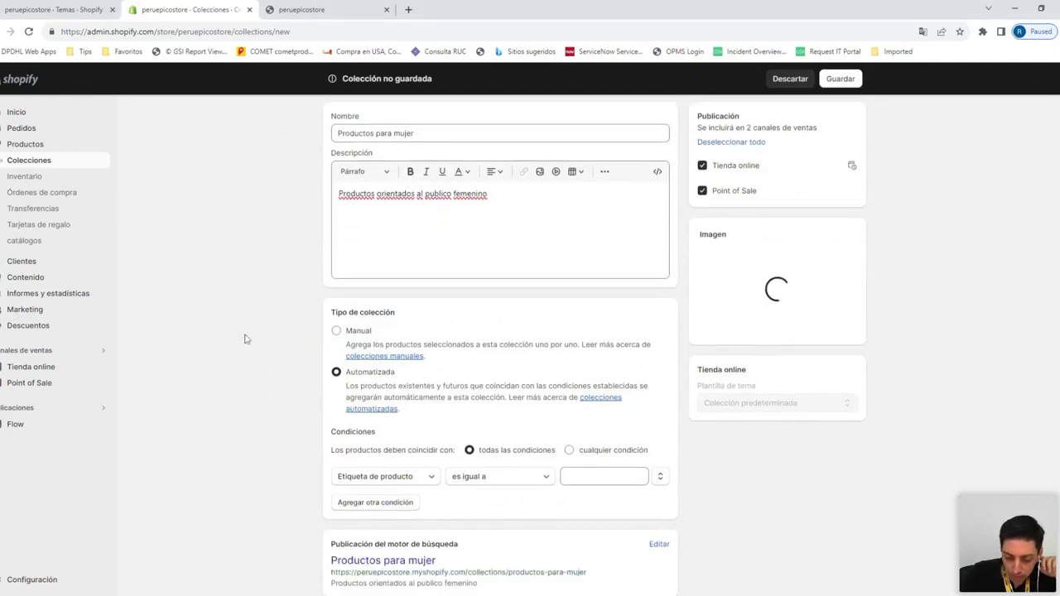
scroll(244, 338, "up", 2)
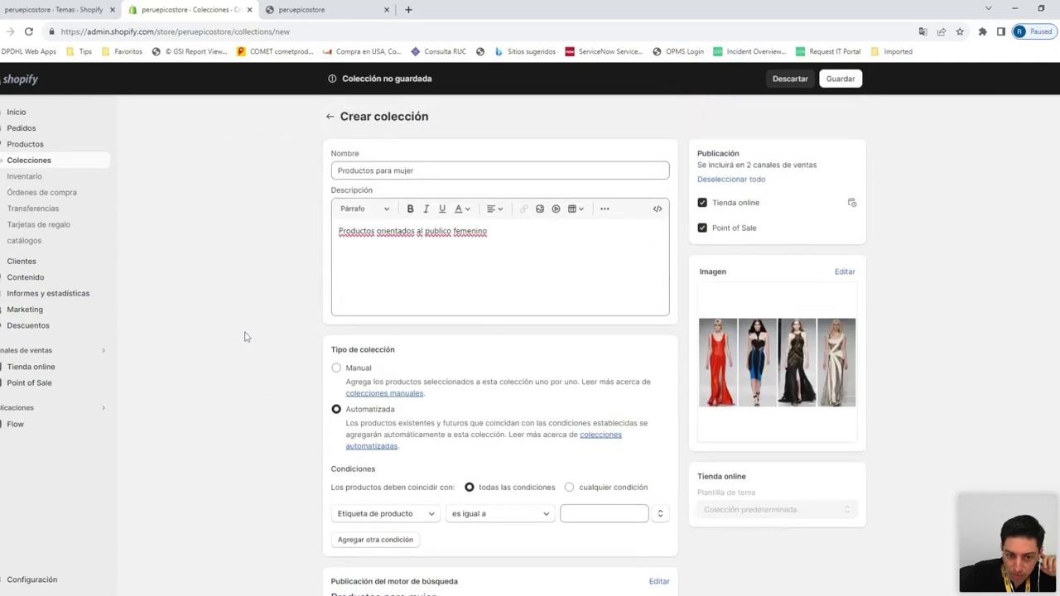
scroll(659, 354, "down", 2)
left_click(846, 580)
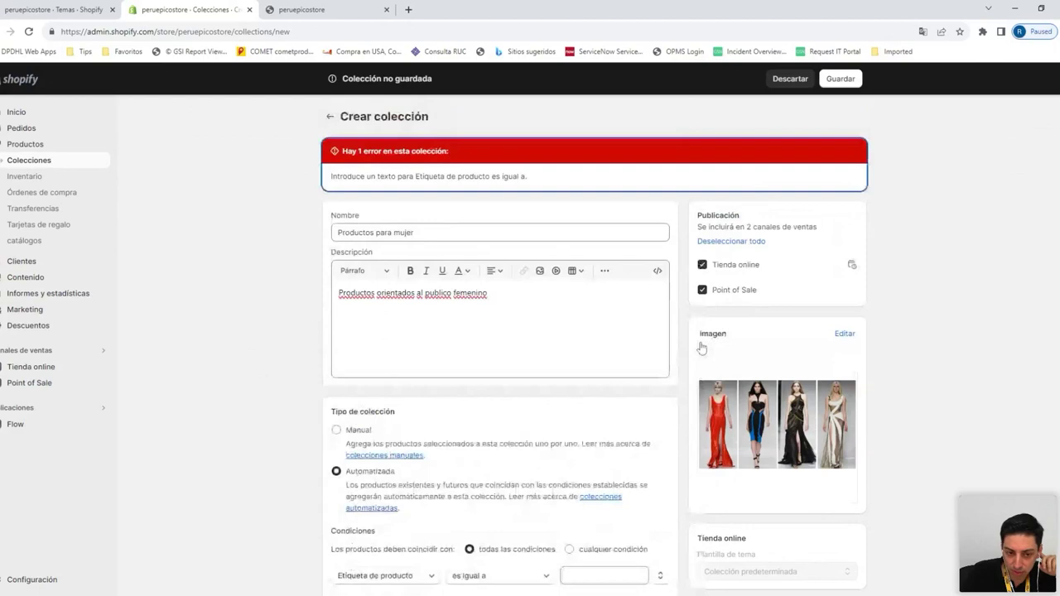
Switch the collection type to Manual and save it
left_click(499, 177)
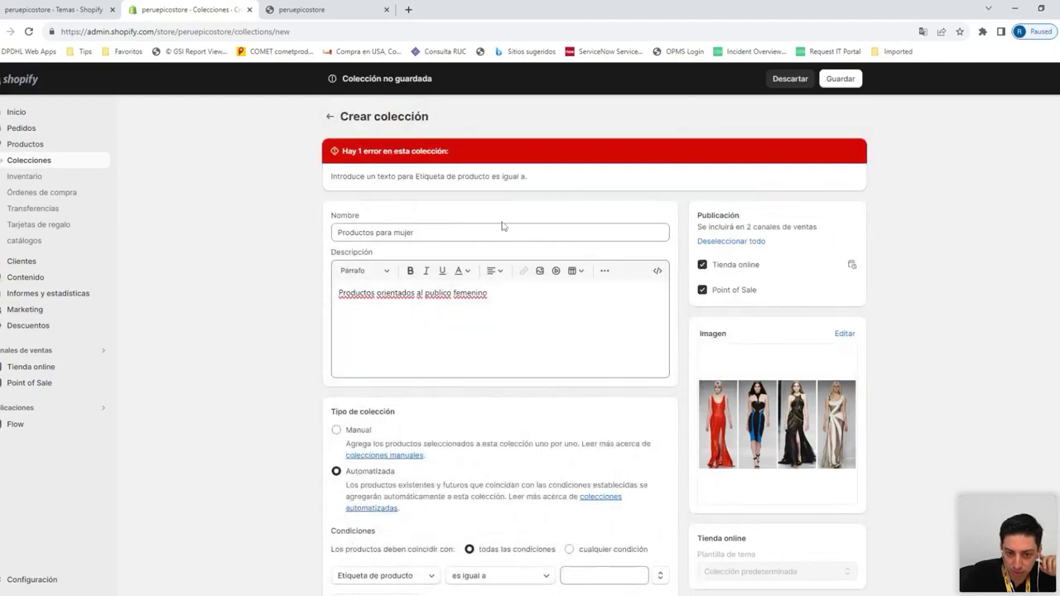
scroll(513, 265, "down", 2)
left_click(604, 423)
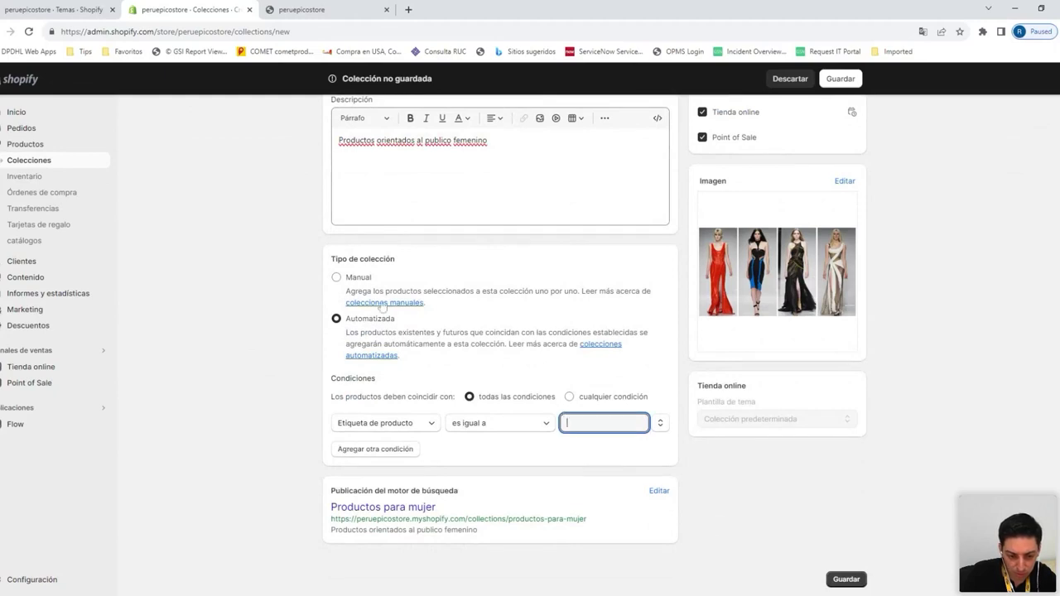
left_click(357, 277)
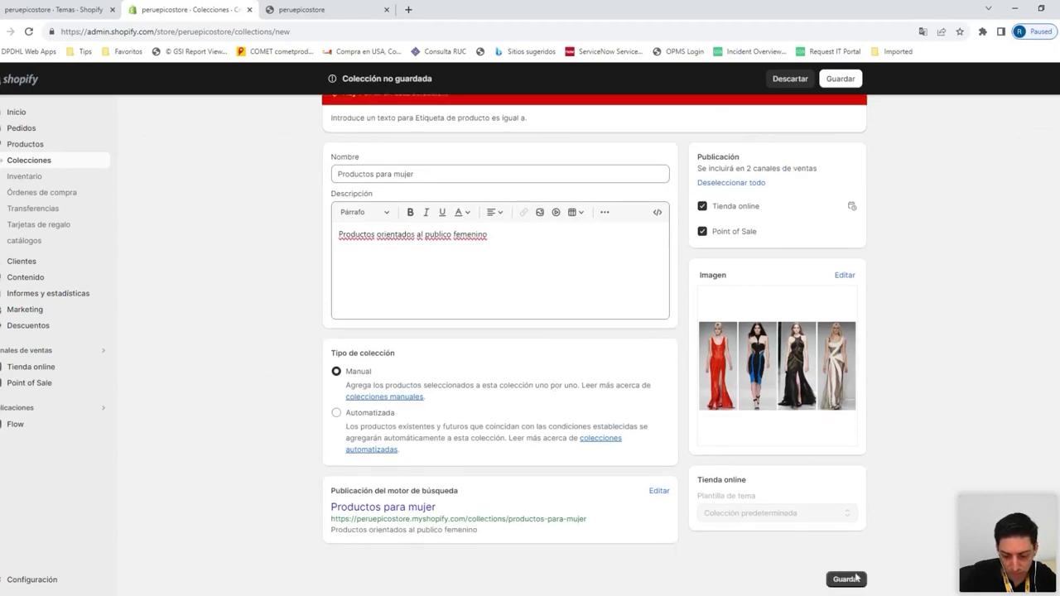
left_click(856, 579)
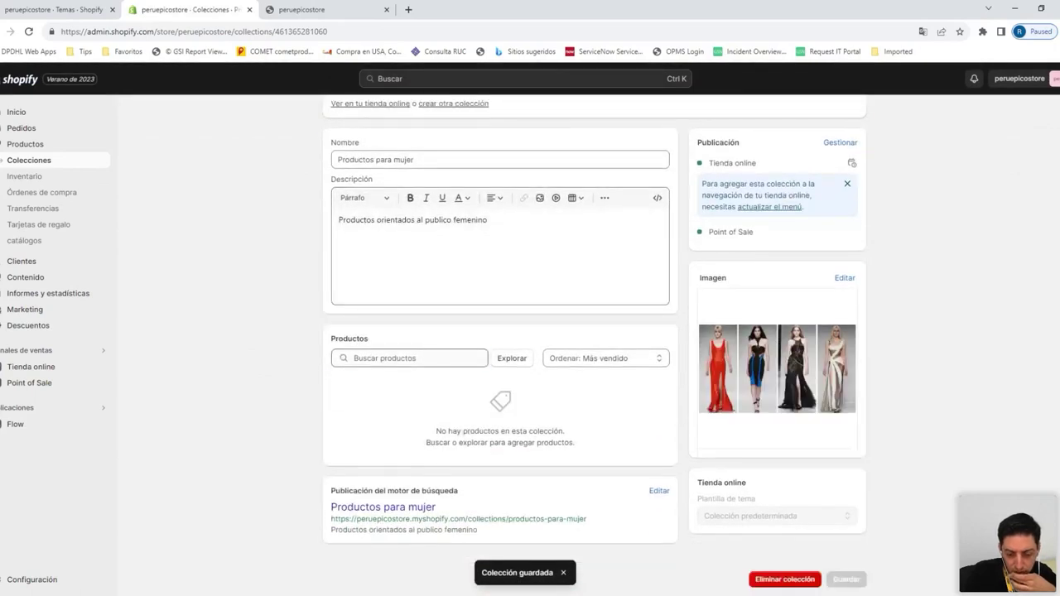
Add Bota de cuero - Mujer, Polo rojo - Mujer and Vestido Azul to the collection
left_click(504, 362)
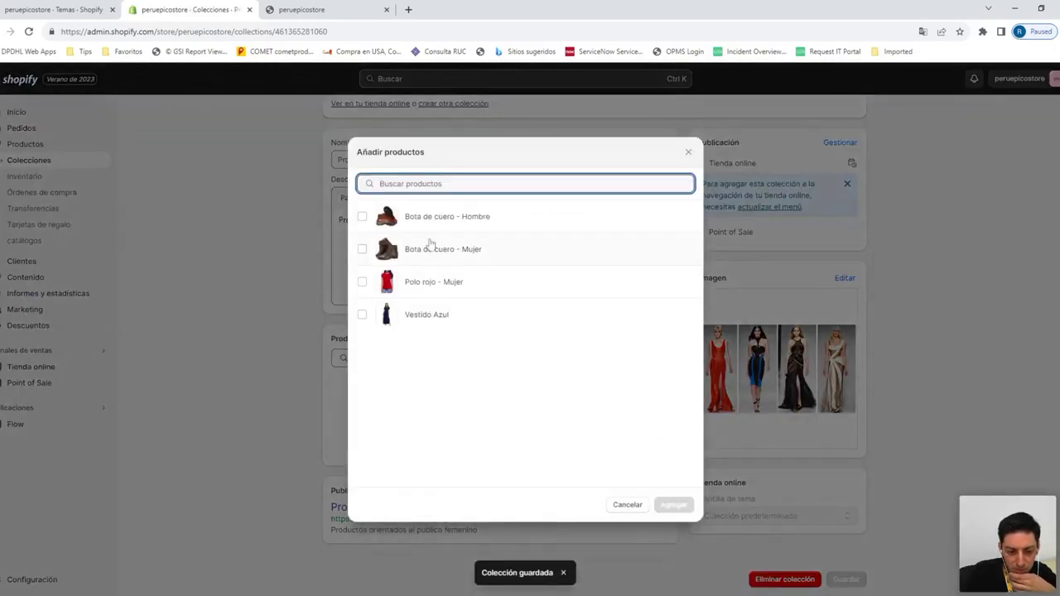
left_click(362, 248)
left_click(362, 282)
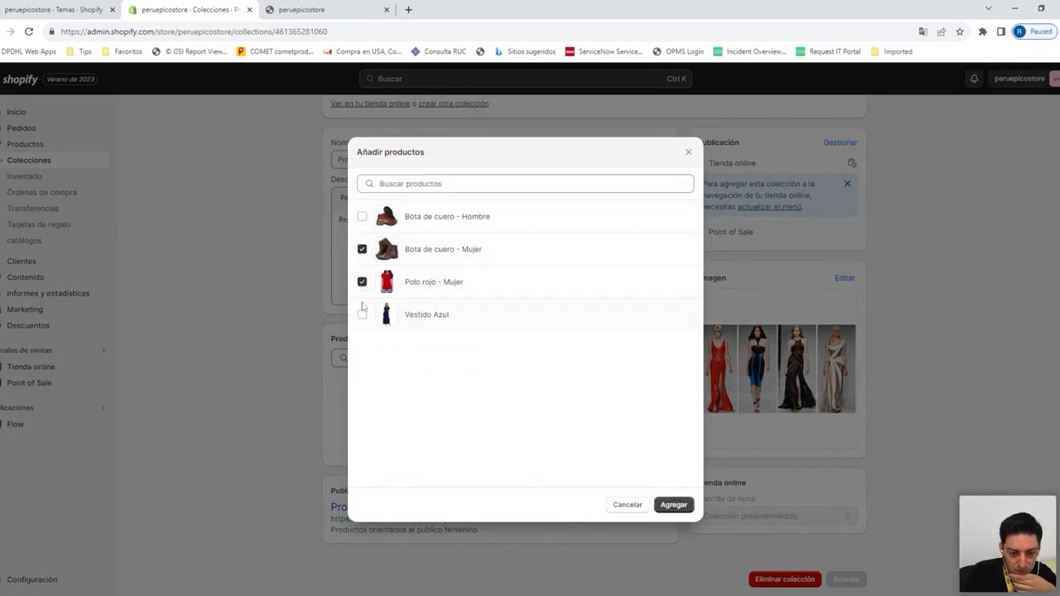
left_click(362, 314)
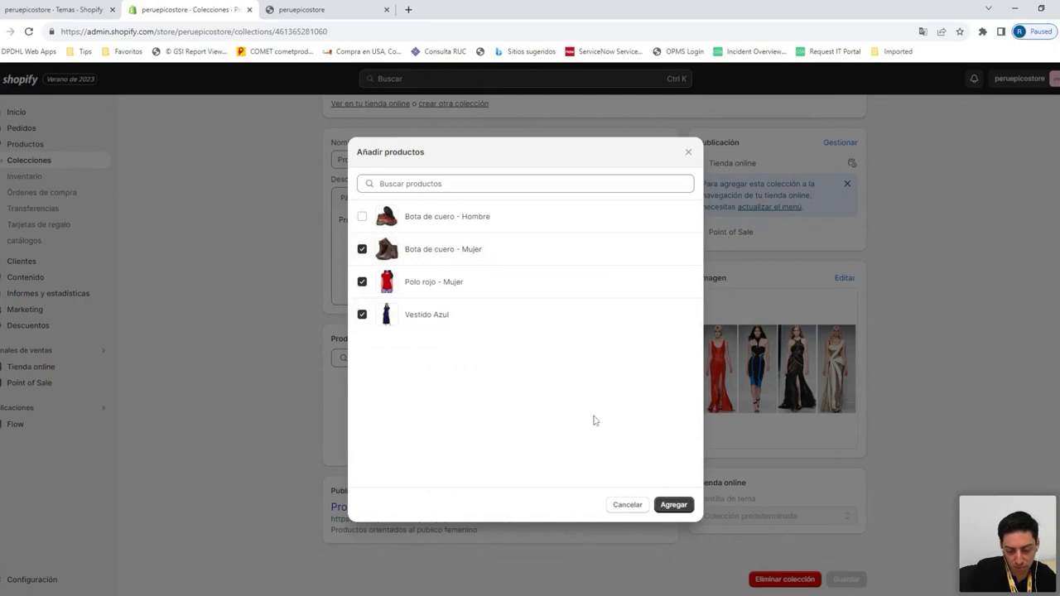
left_click(668, 502)
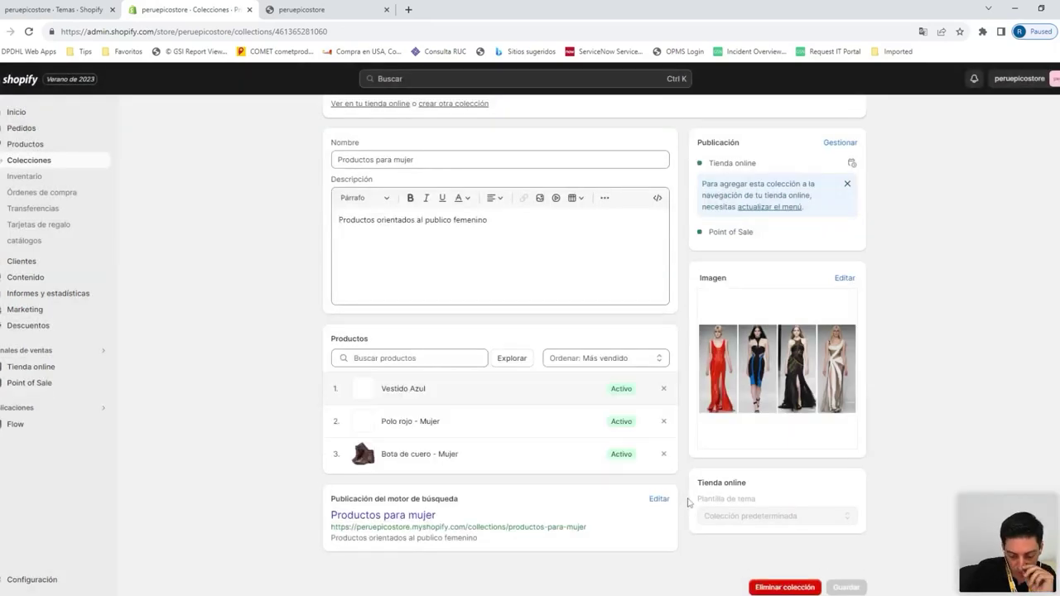
scroll(705, 501, "down", 1)
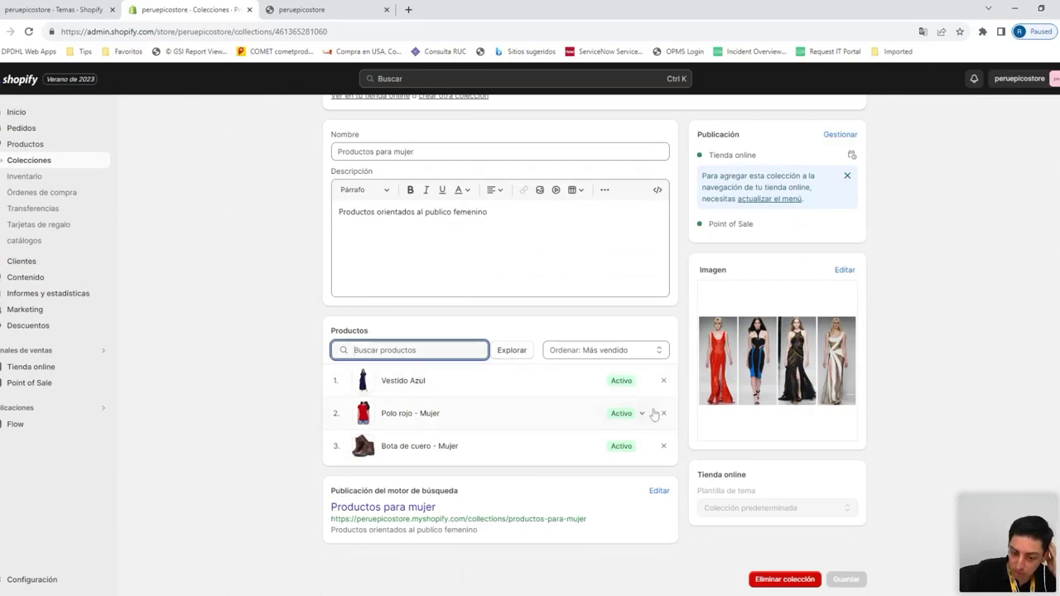
scroll(654, 414, "up", 1)
scroll(414, 357, "down", 1)
scroll(163, 296, "up", 1)
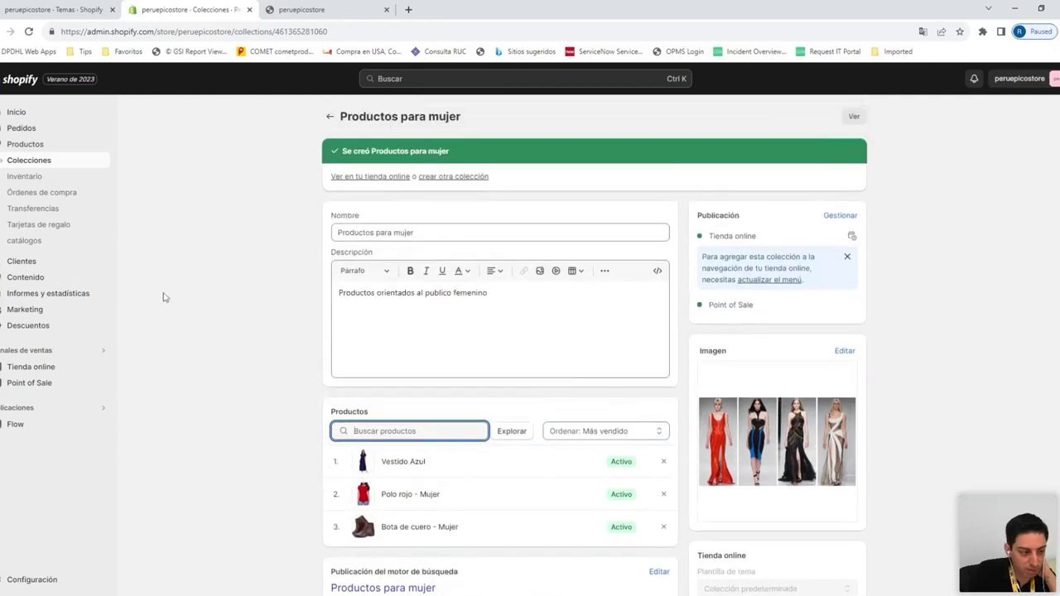
left_click(33, 145)
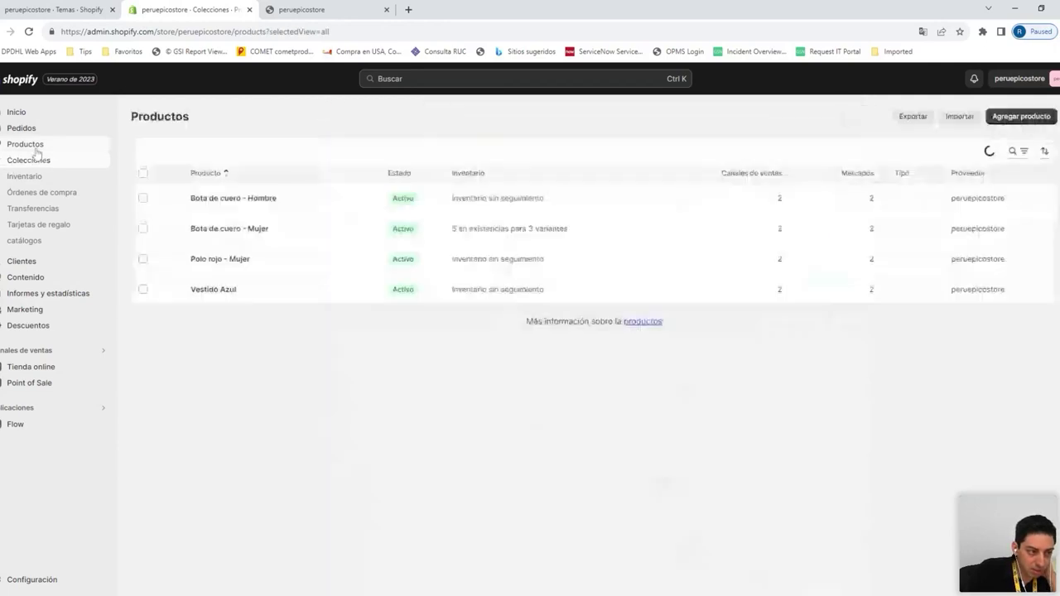
Compare the Colecciones and Productos lists, then preview the online store in a new tab
left_click(38, 165)
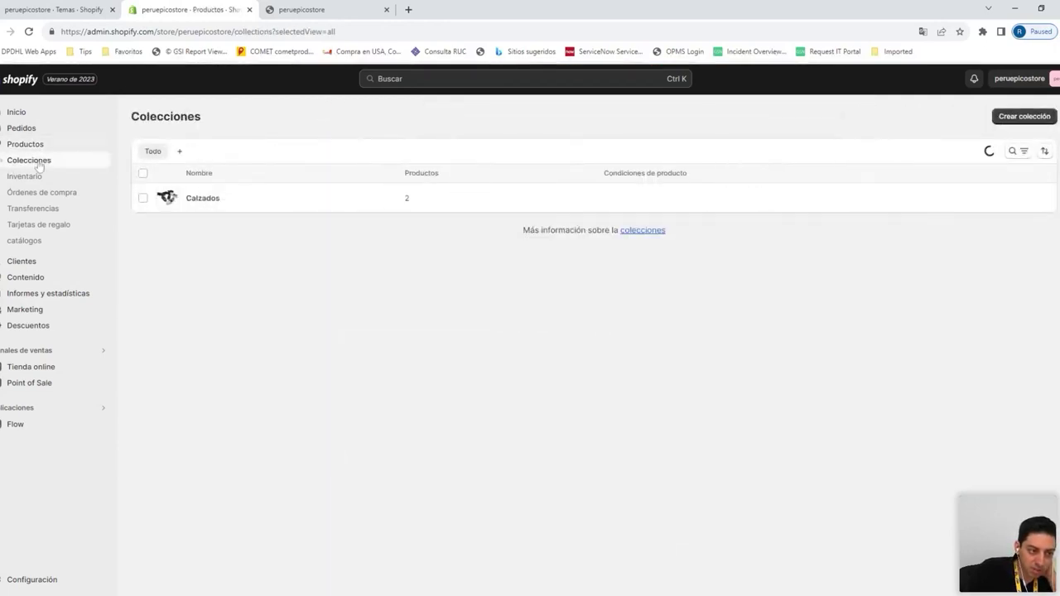
left_click(38, 145)
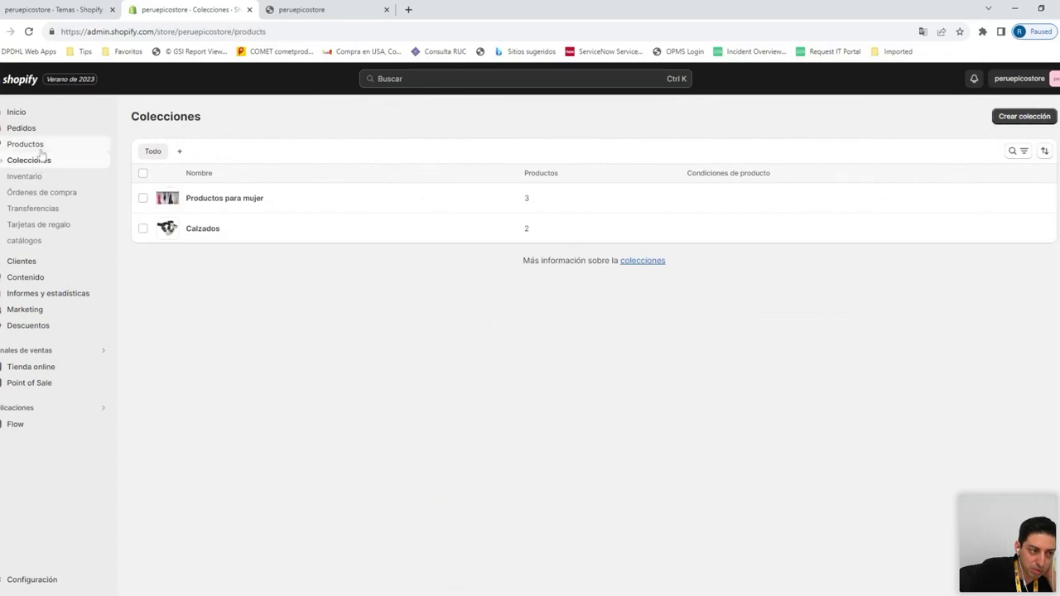
left_click(40, 161)
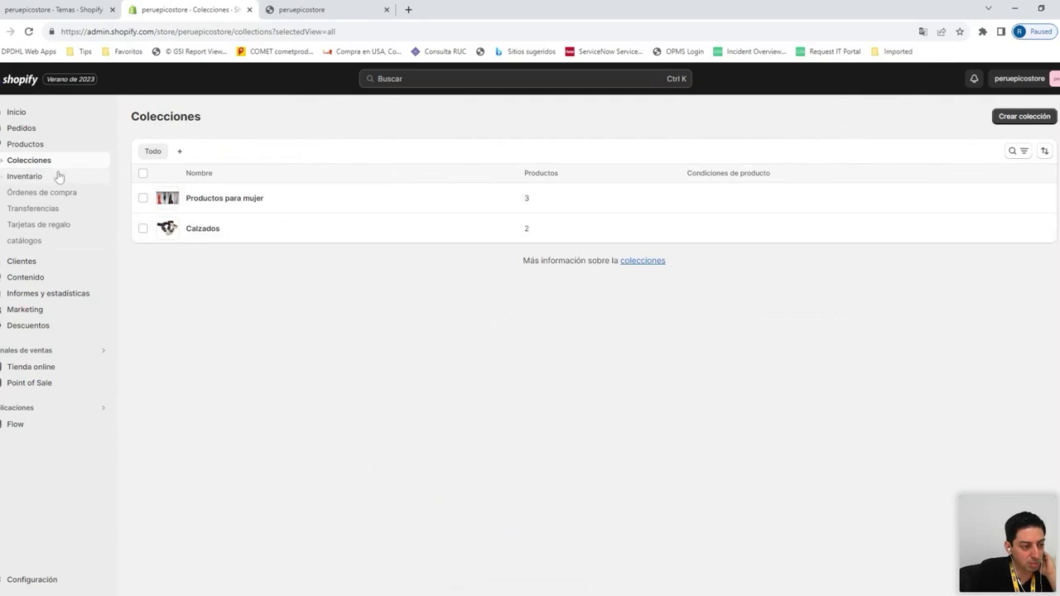
left_click(50, 146)
left_click(50, 159)
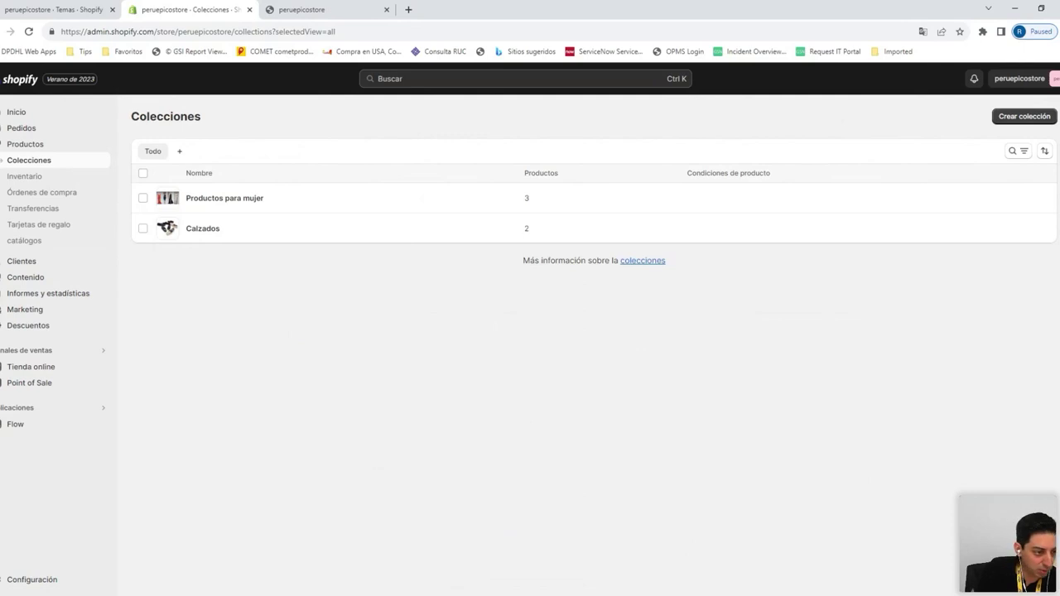
left_click(18, 144)
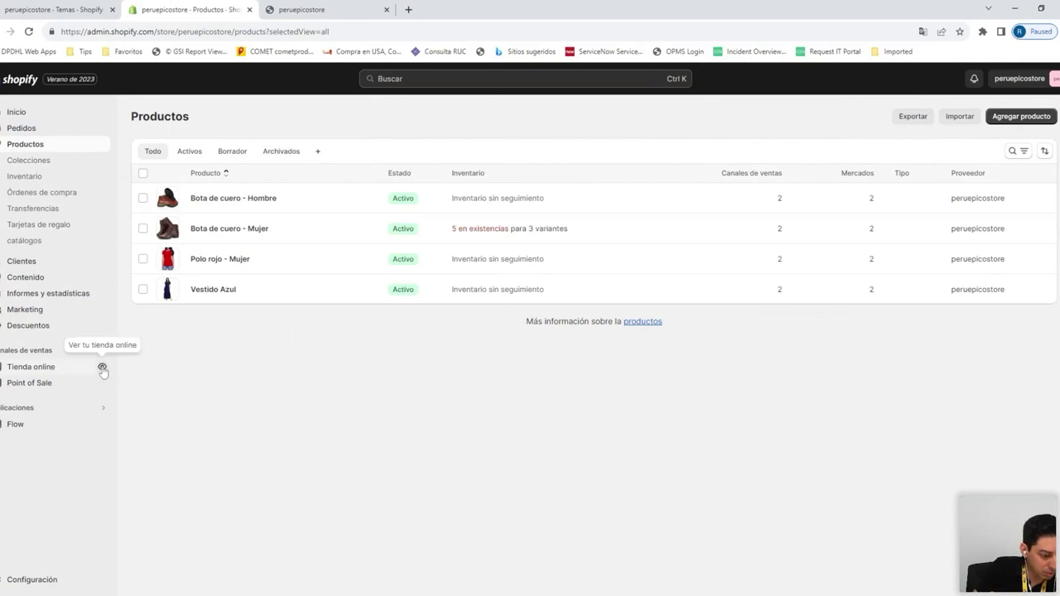
left_click(102, 368)
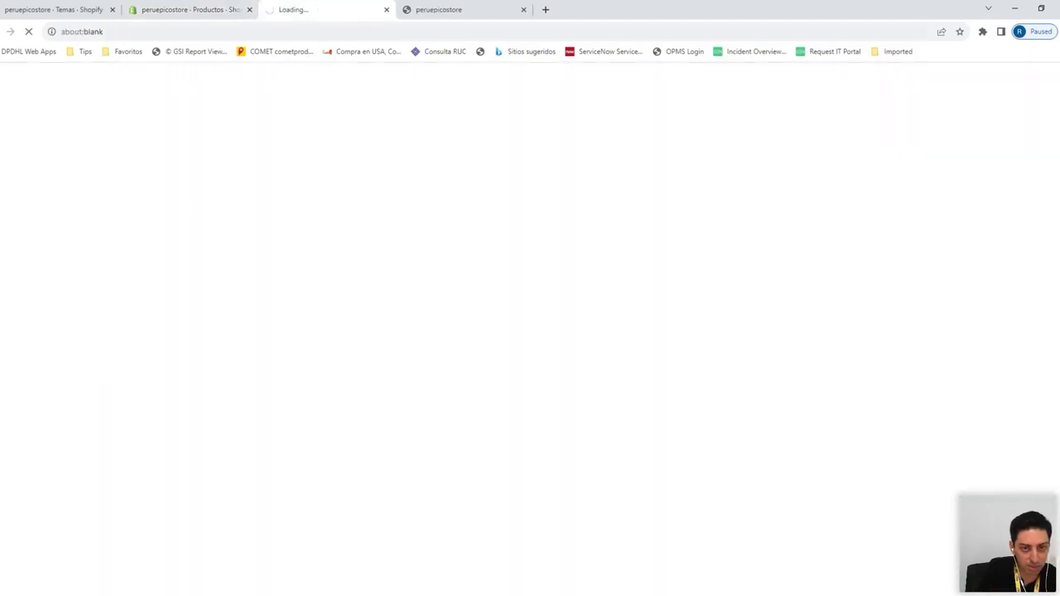
Switch to the new storefront tab and scroll through the epico catalog
left_click(447, 9)
left_click(524, 9)
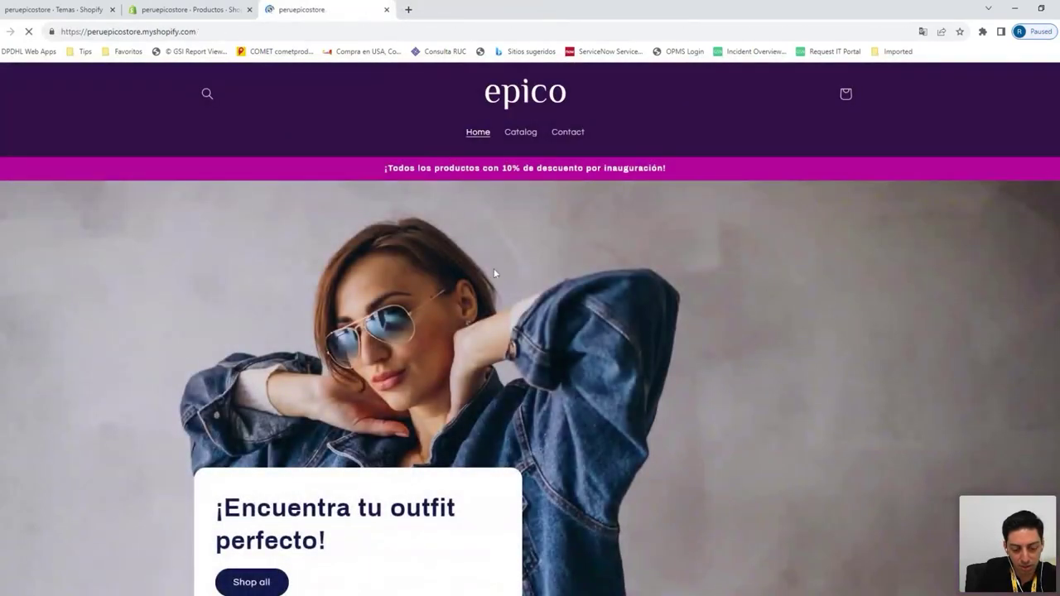
scroll(494, 274, "down", 4)
scroll(493, 278, "up", 4)
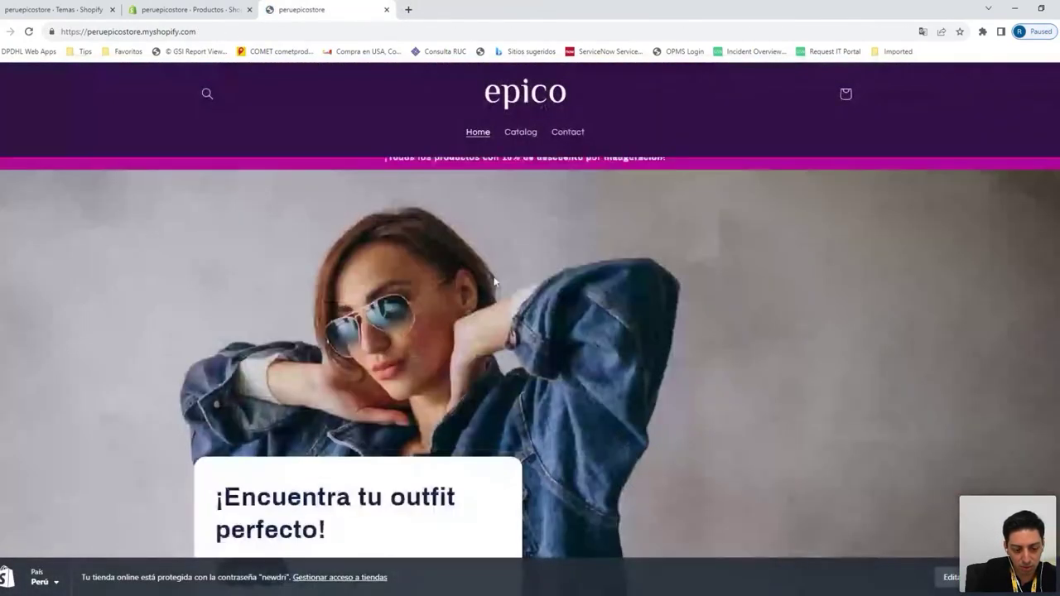
scroll(494, 281, "down", 2)
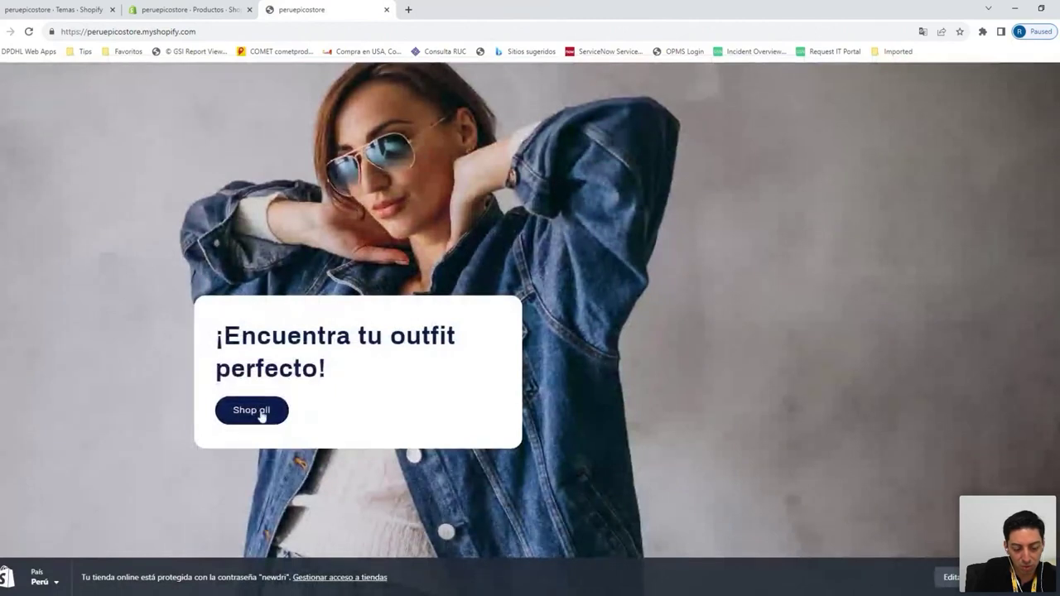
scroll(468, 234, "up", 2)
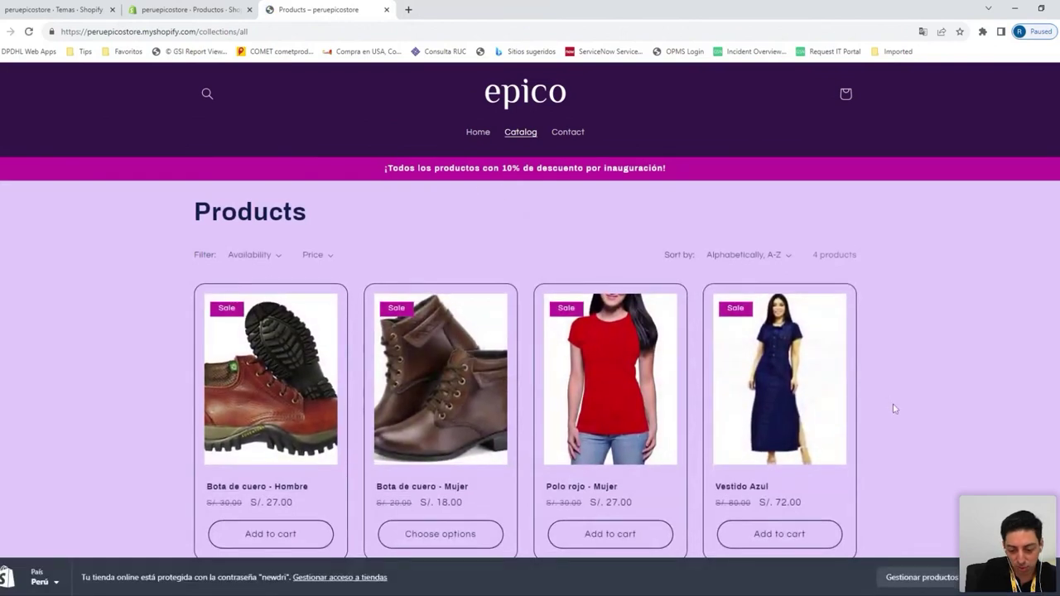
scroll(893, 408, "down", 2)
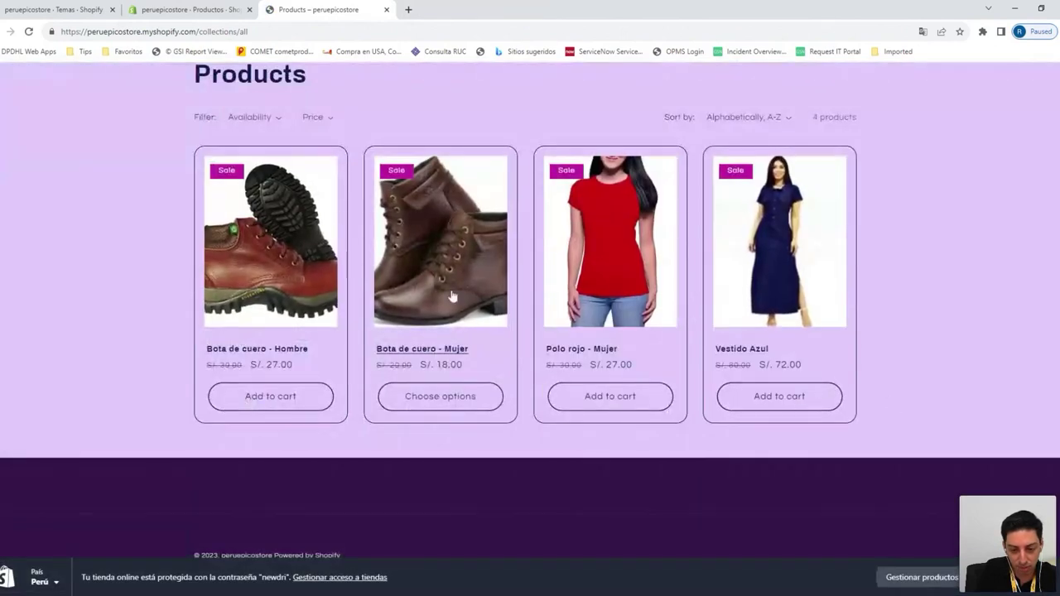
scroll(147, 239, "up", 2)
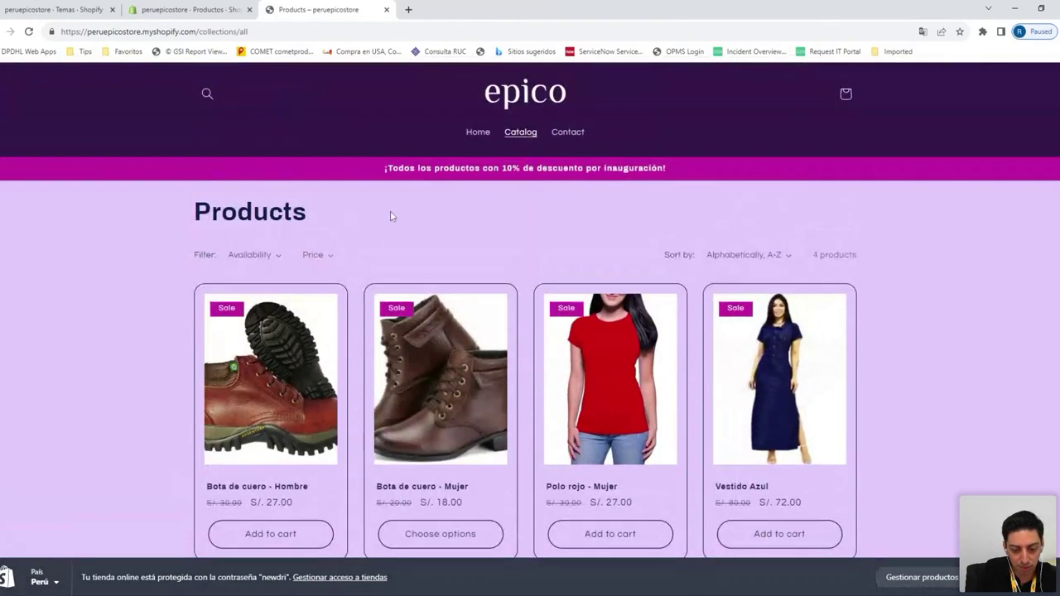
scroll(392, 216, "down", 2)
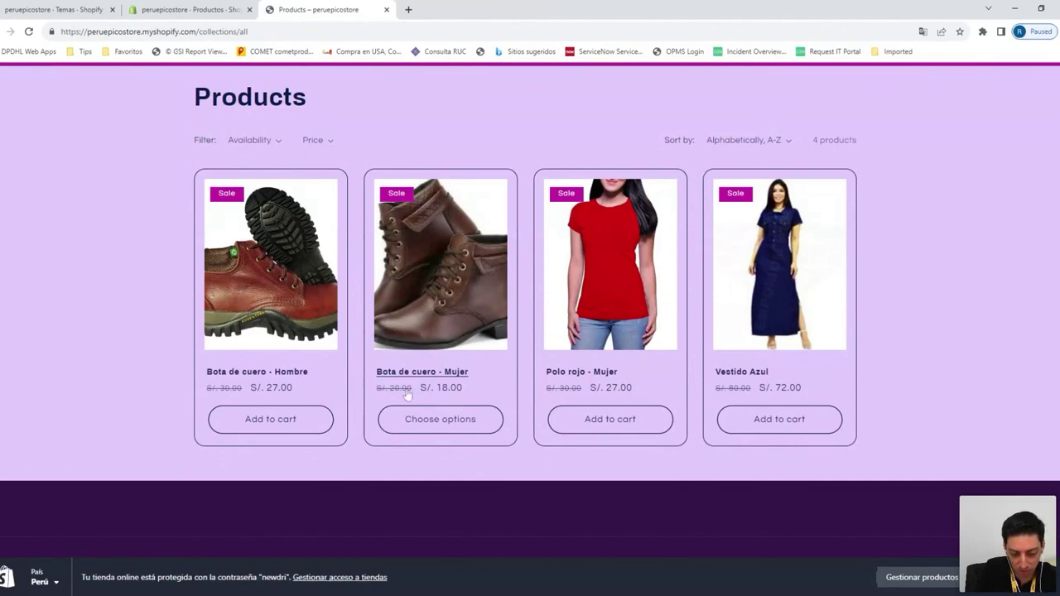
scroll(443, 397, "up", 3)
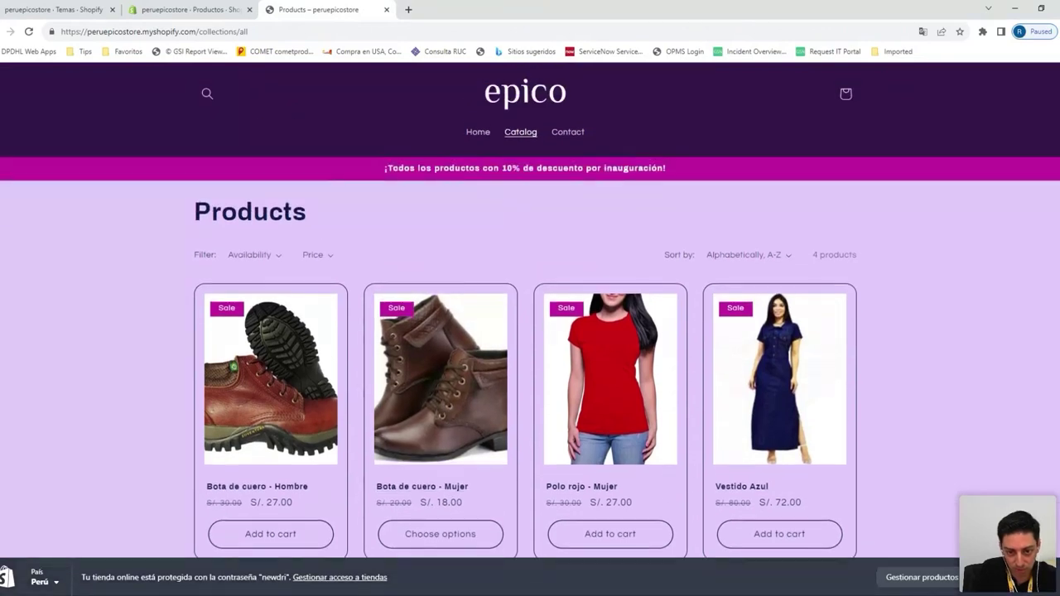
scroll(464, 348, "down", 3)
scroll(464, 348, "up", 3)
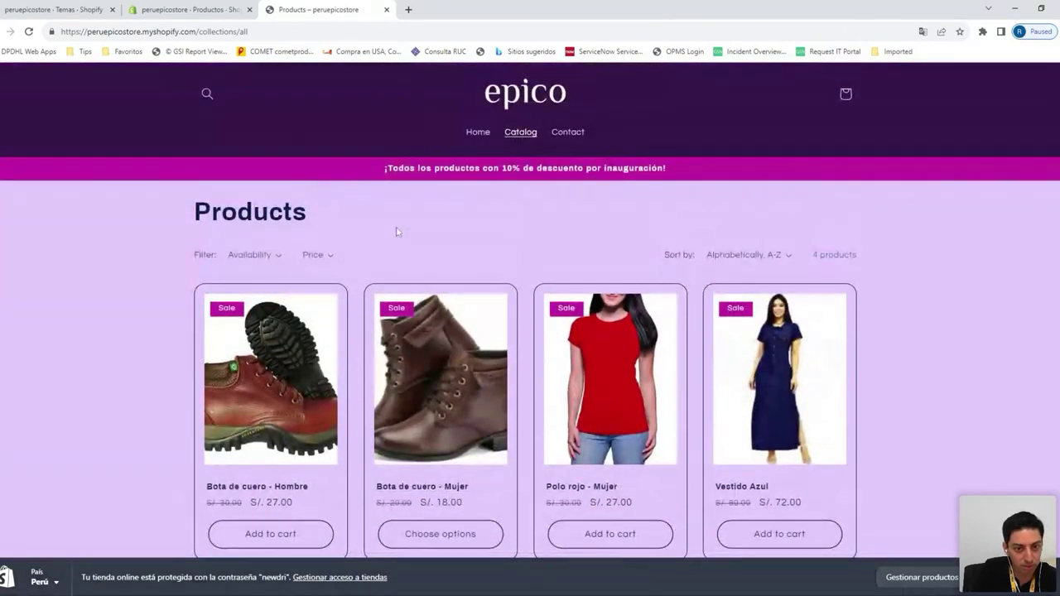
scroll(396, 232, "down", 3)
scroll(389, 211, "up", 3)
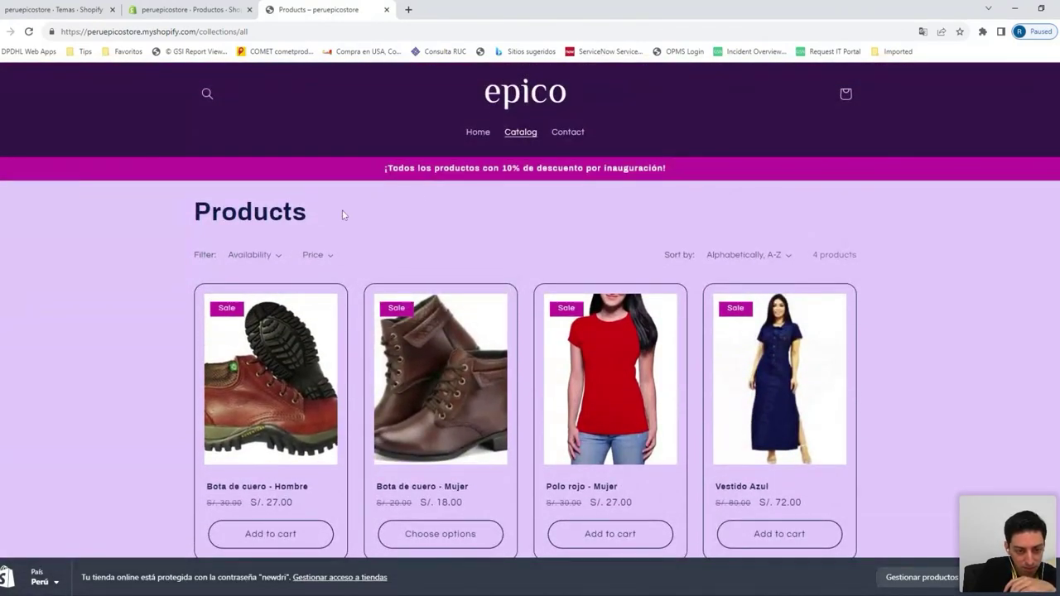
Browse the storefront home page's featured products, then return to the admin product list
left_click(477, 135)
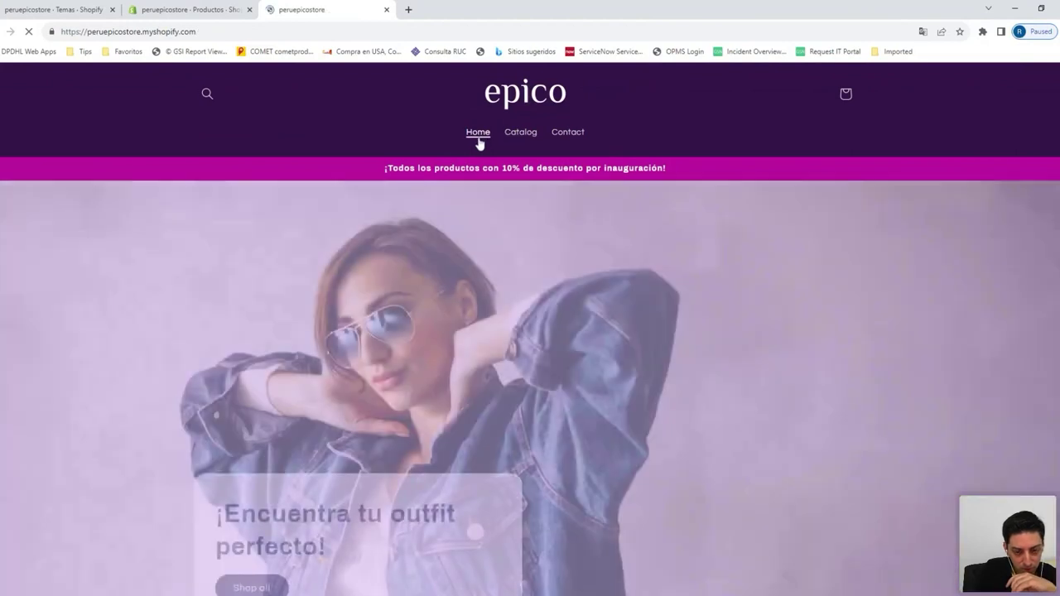
scroll(464, 310, "down", 10)
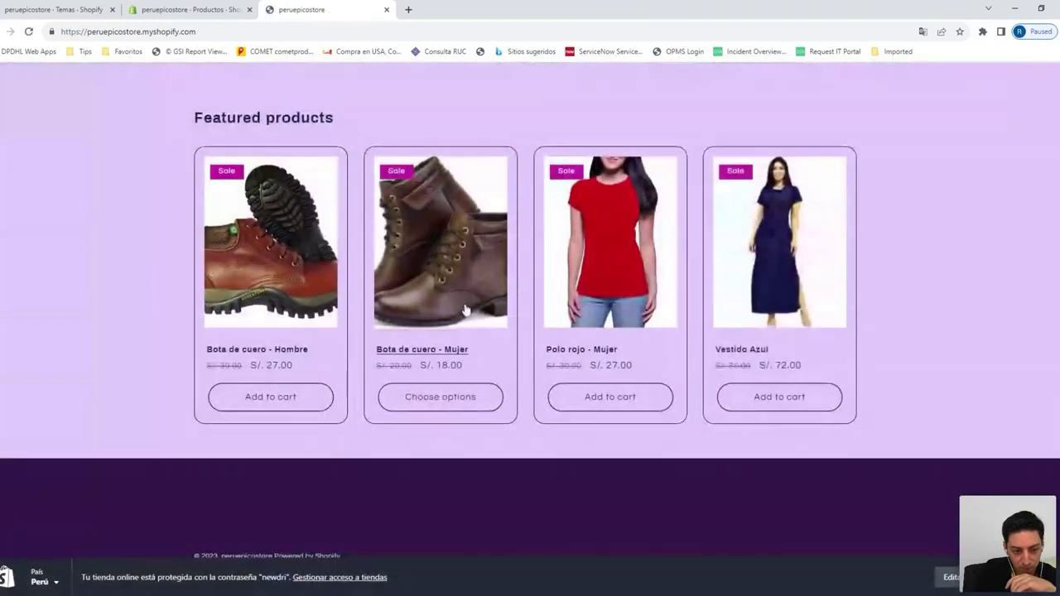
scroll(462, 310, "up", 1)
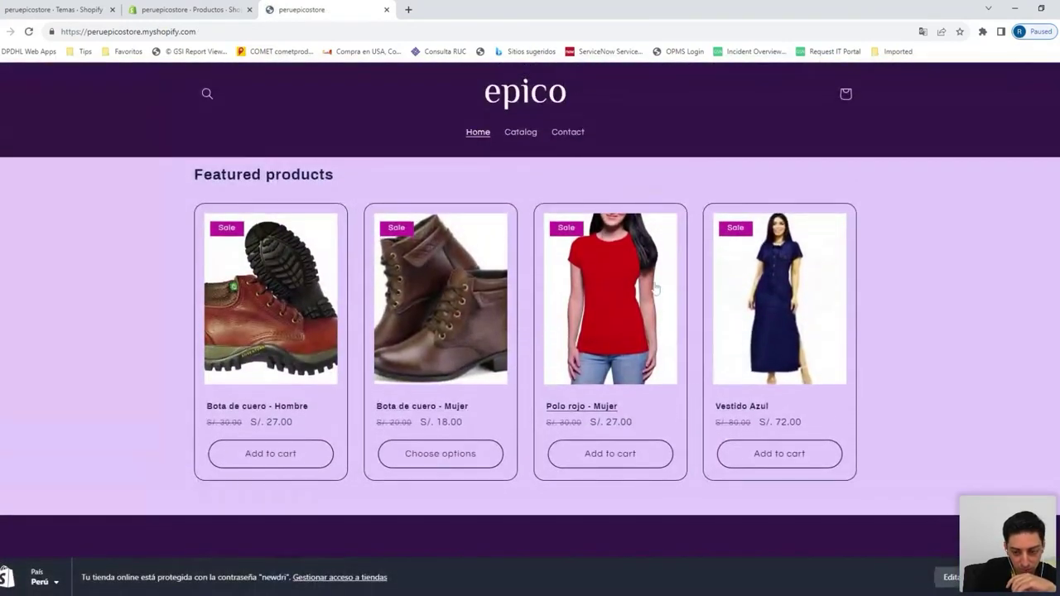
scroll(263, 120, "up", 8)
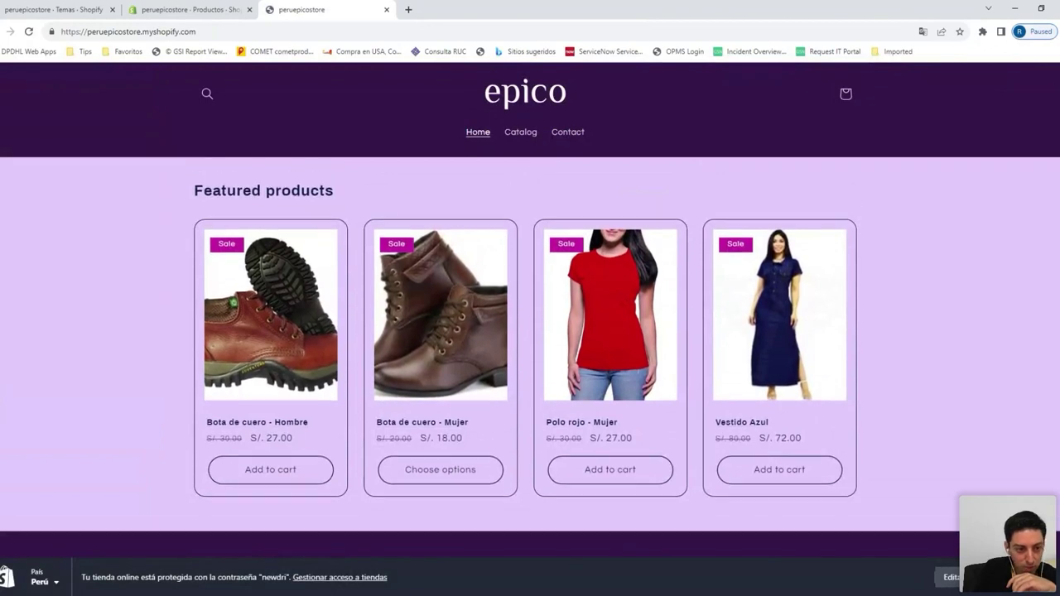
left_click(214, 9)
left_click(300, 9)
scroll(230, 68, "down", 5)
scroll(230, 67, "up", 1)
left_click(191, 9)
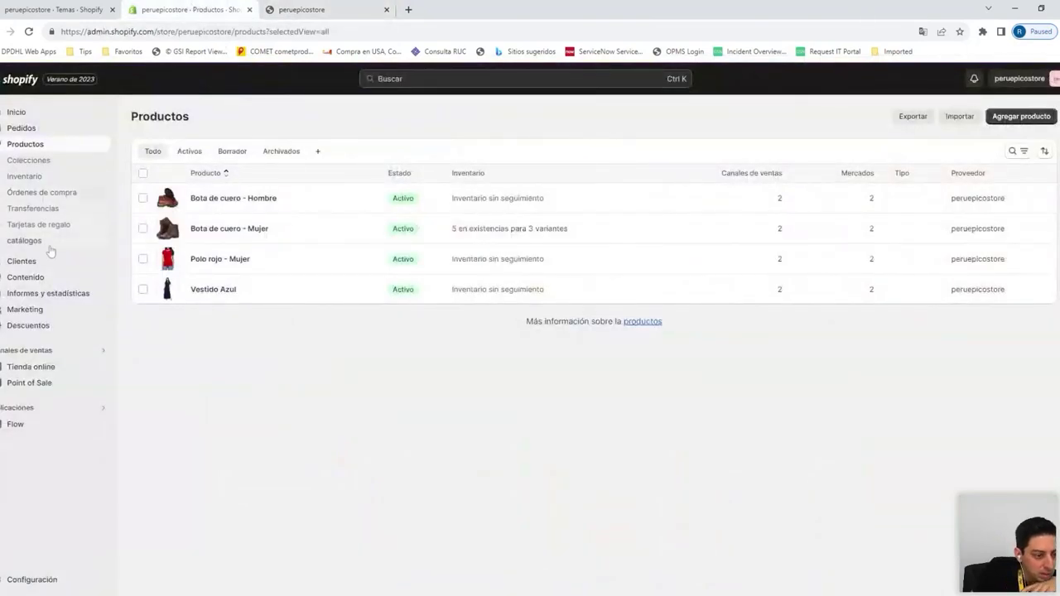
Open the current Refresh theme in the theme editor
left_click(79, 357)
key("Escape")
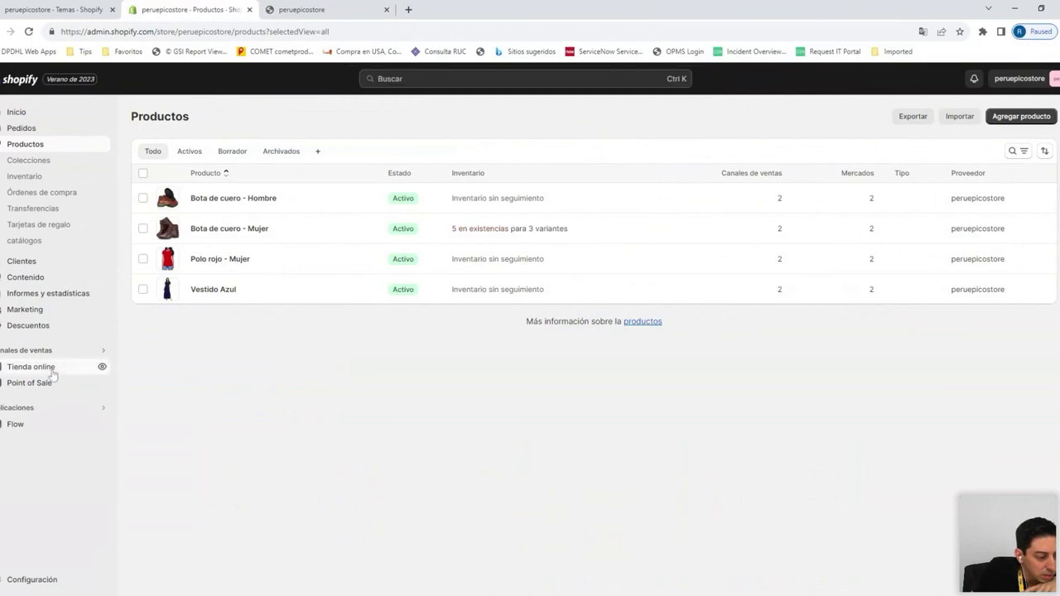
left_click(50, 370)
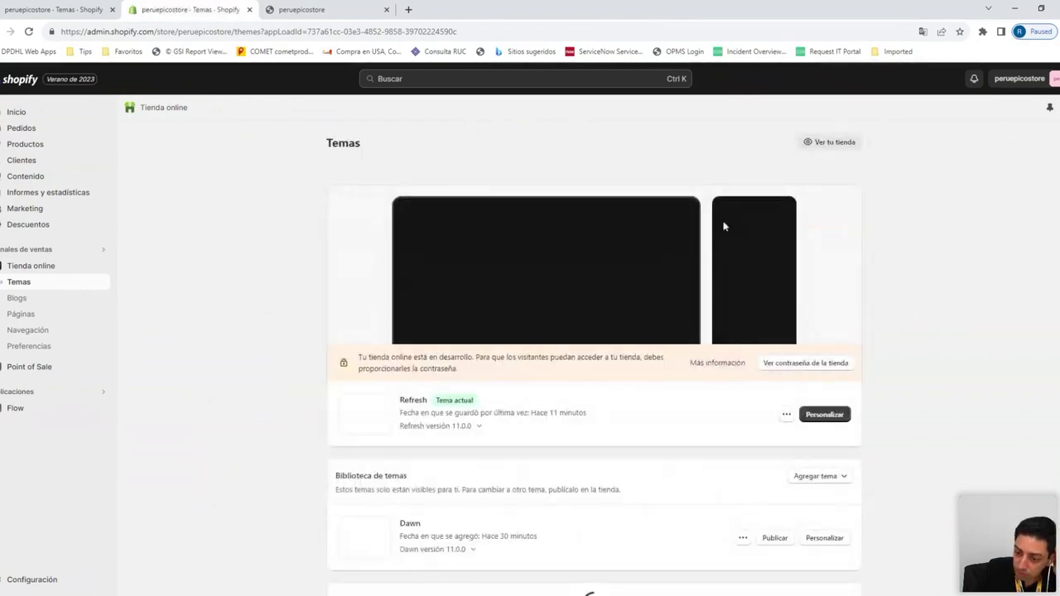
left_click(824, 413)
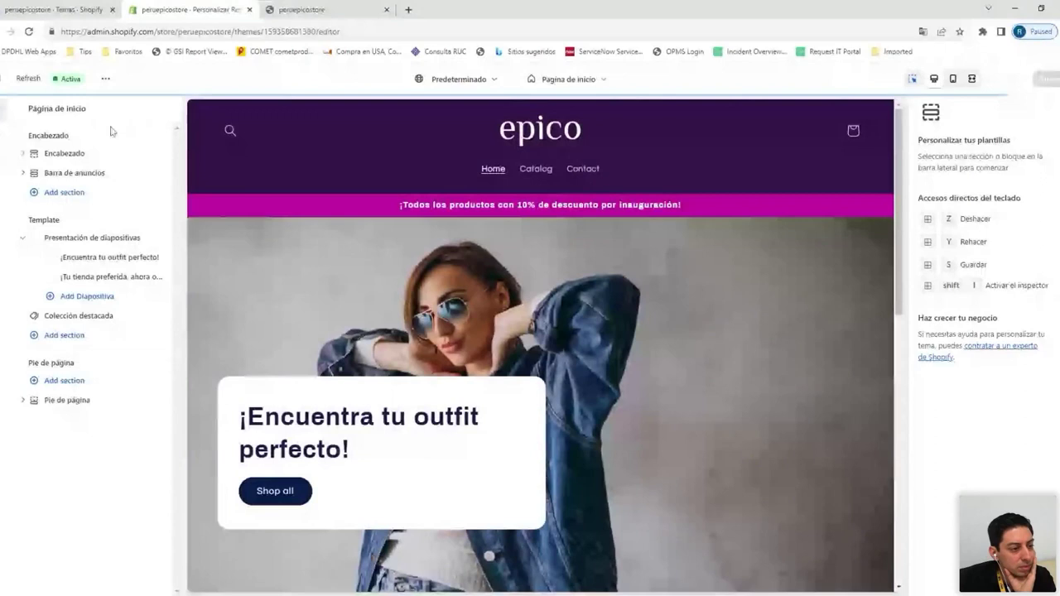
Expand and collapse the Logo theme settings, then show the home page sections list
left_click(5, 135)
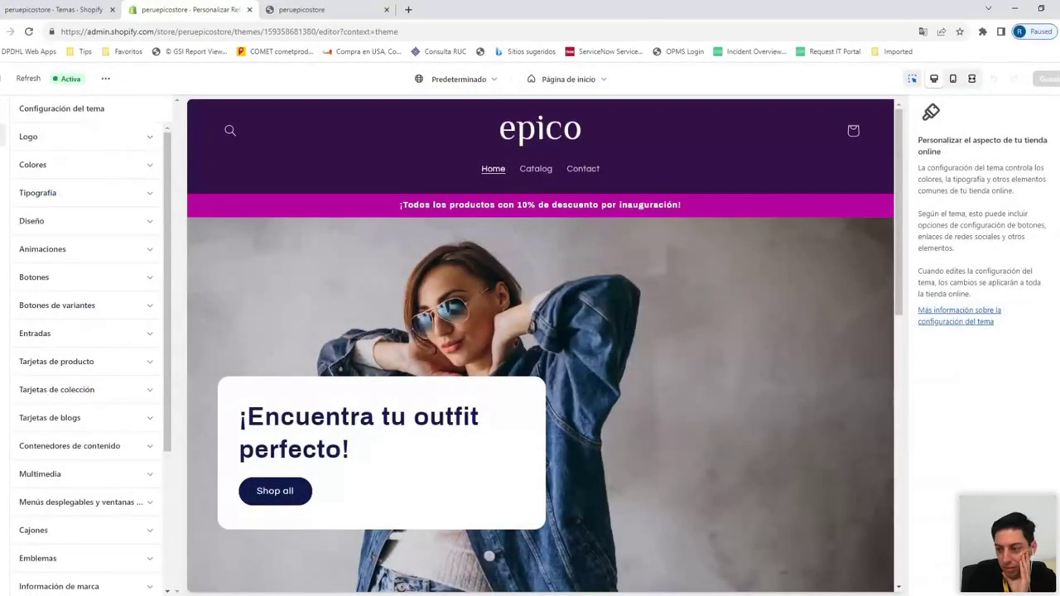
left_click(68, 145)
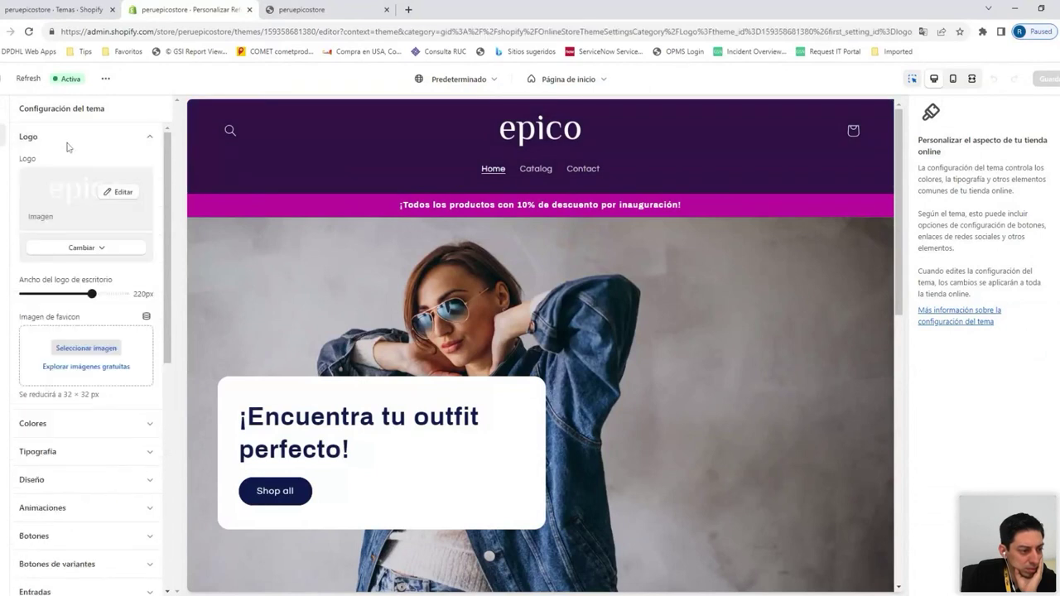
left_click(69, 143)
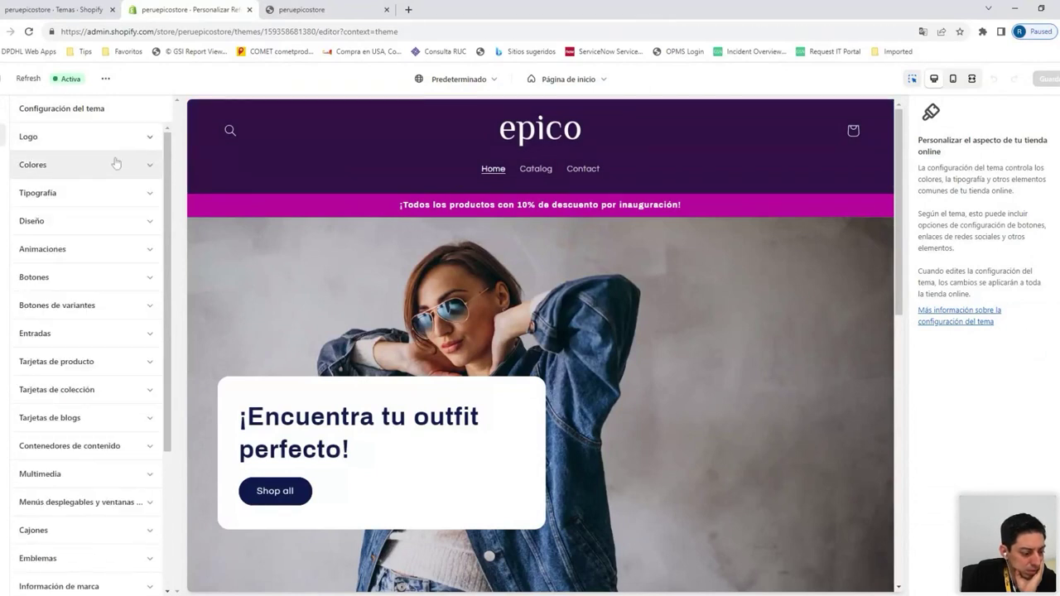
scroll(114, 239, "down", 3)
scroll(115, 239, "up", 3)
scroll(536, 267, "down", 3)
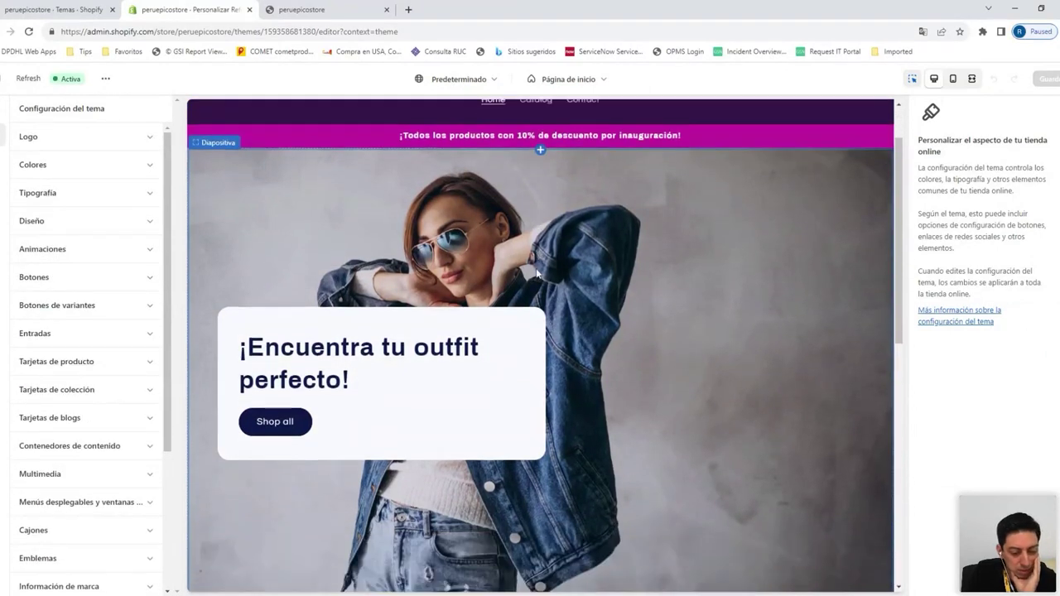
scroll(522, 274, "down", 2)
scroll(522, 273, "up", 5)
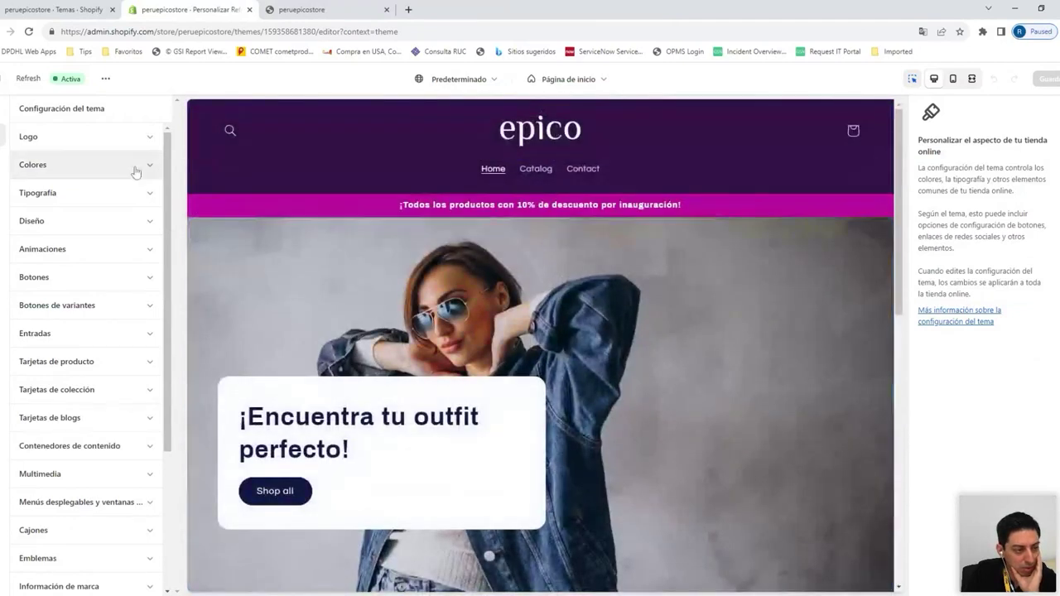
left_click(4, 124)
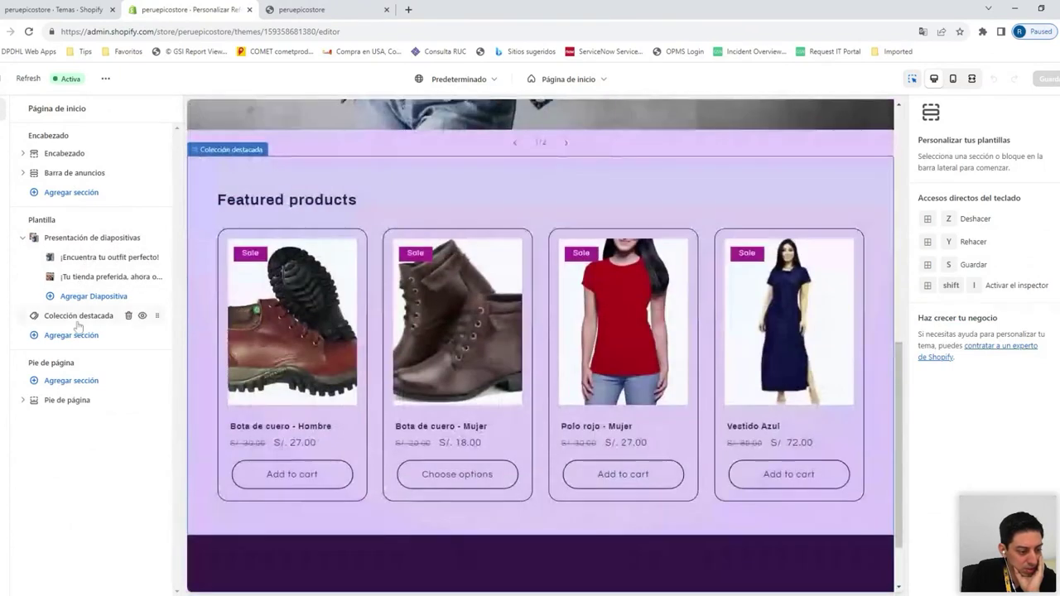
Retitle the featured collection section from 'Featured products' to 'Productos destacados'
left_click(78, 319)
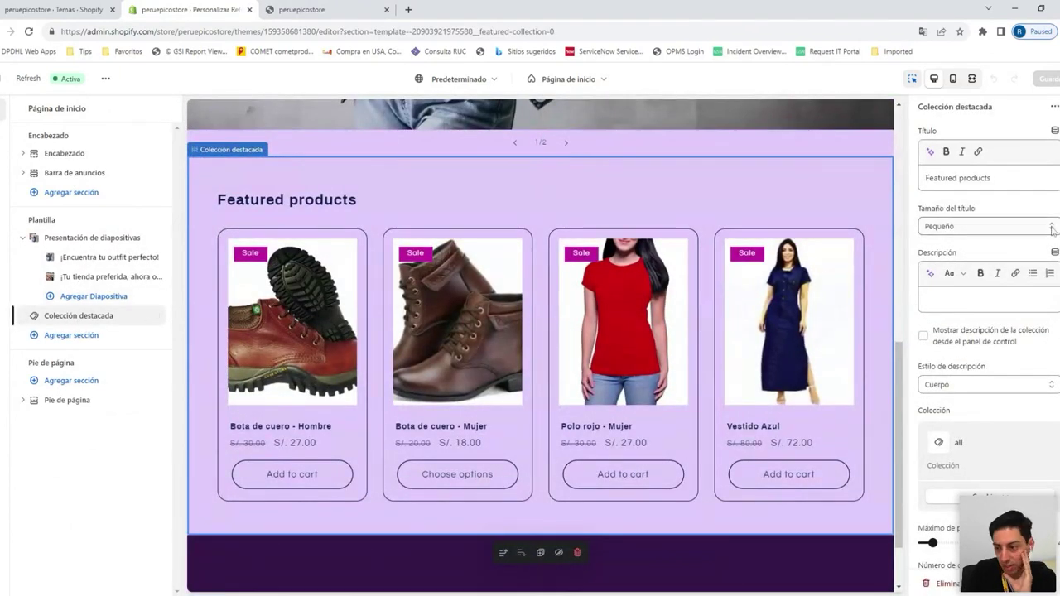
scroll(1044, 230, "down", 2)
scroll(1044, 229, "up", 2)
left_click(991, 178)
left_click_drag(993, 178, 901, 183)
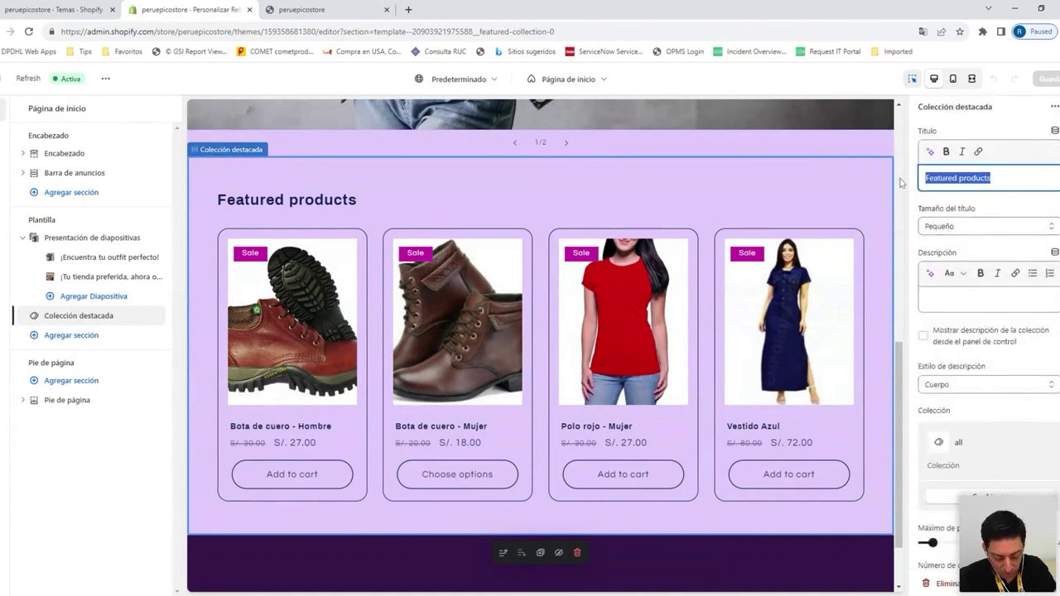
type("P")
type("roductos")
key("BackSpace")
key("BackSpace")
type("os destaca")
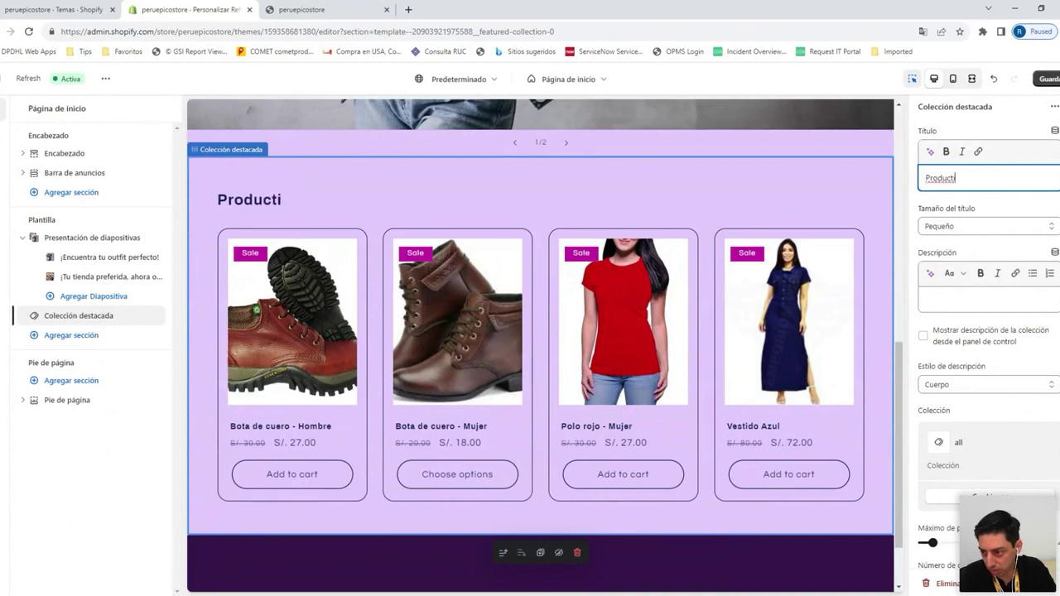
type("dos")
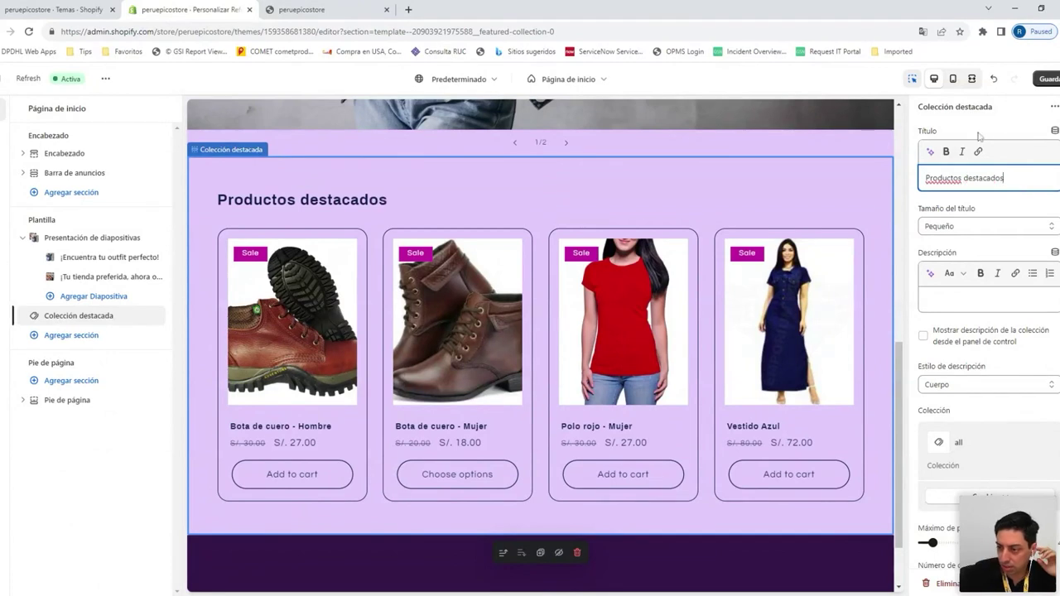
left_click(1002, 121)
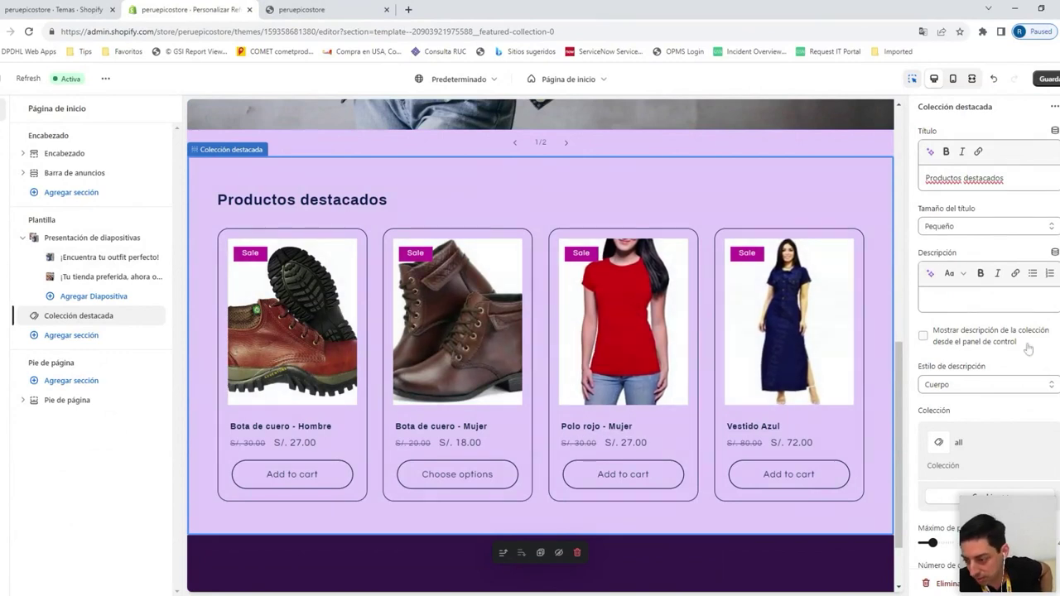
Bring up the collection picker to change the section's collection
scroll(1028, 349, "down", 2)
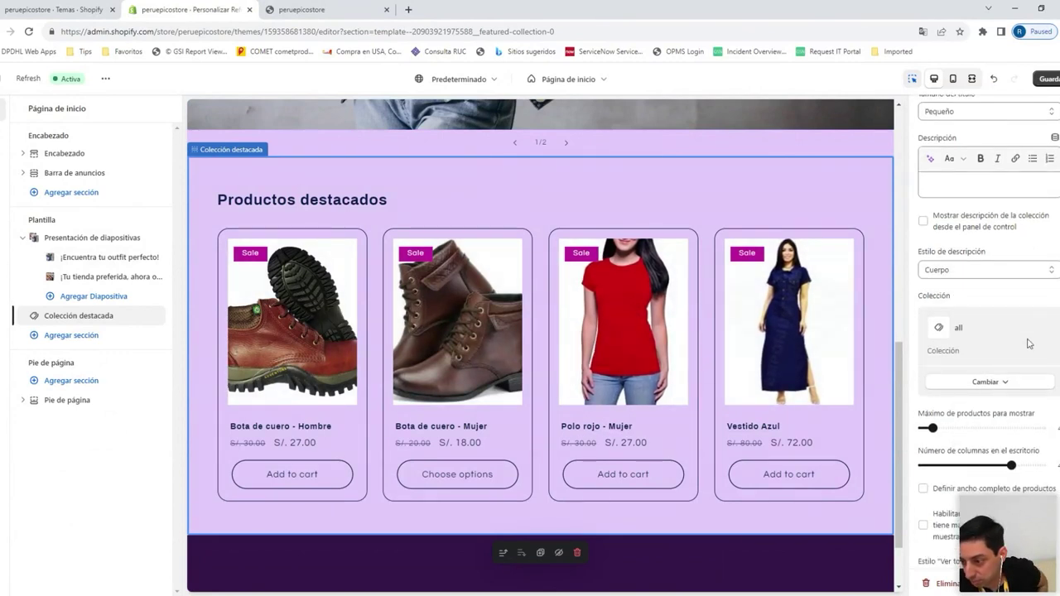
scroll(1028, 343, "down", 2)
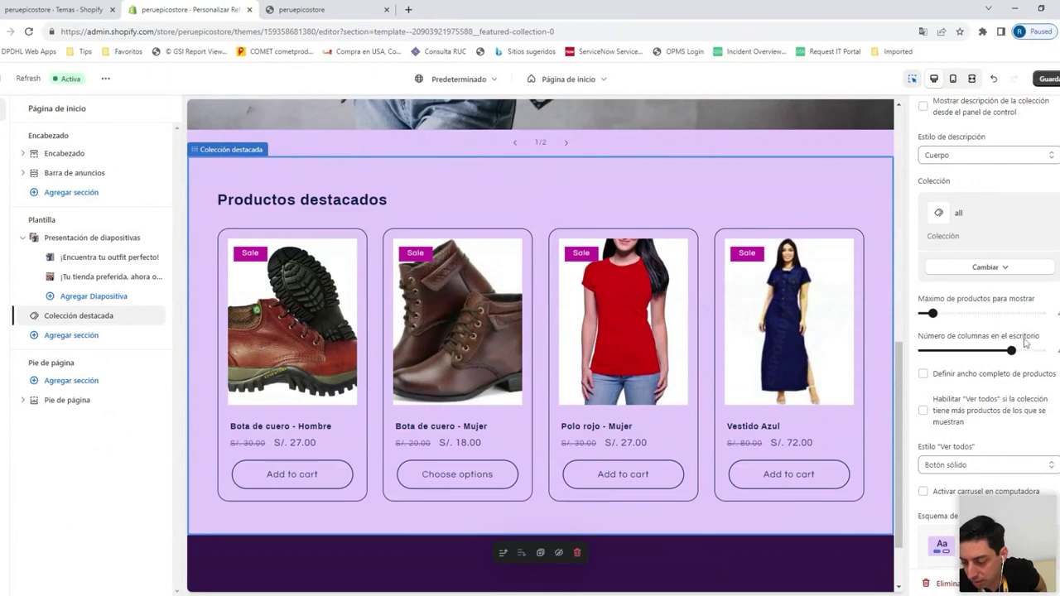
left_click(983, 269)
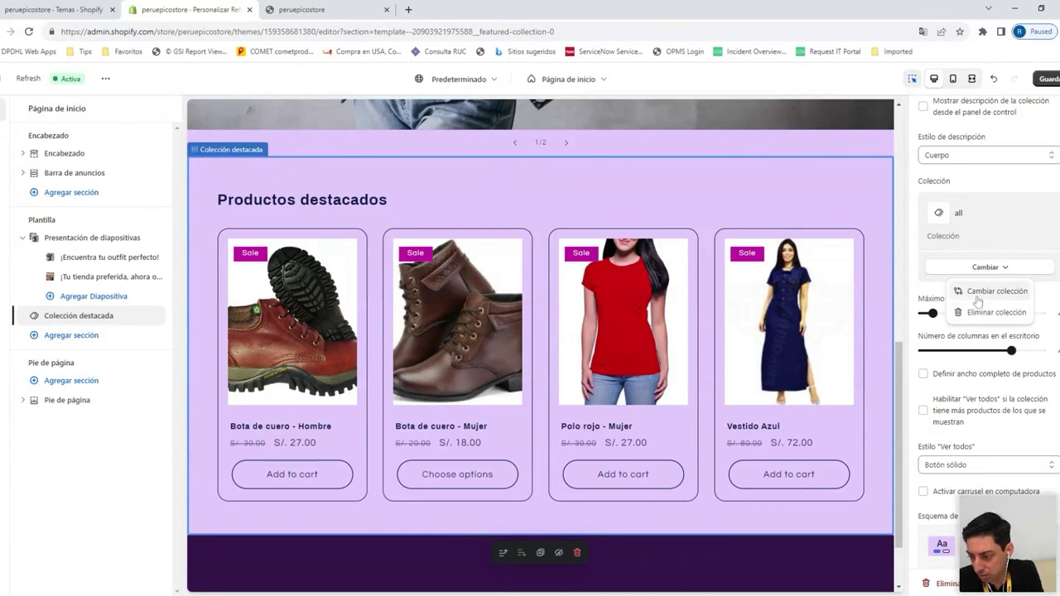
left_click(970, 291)
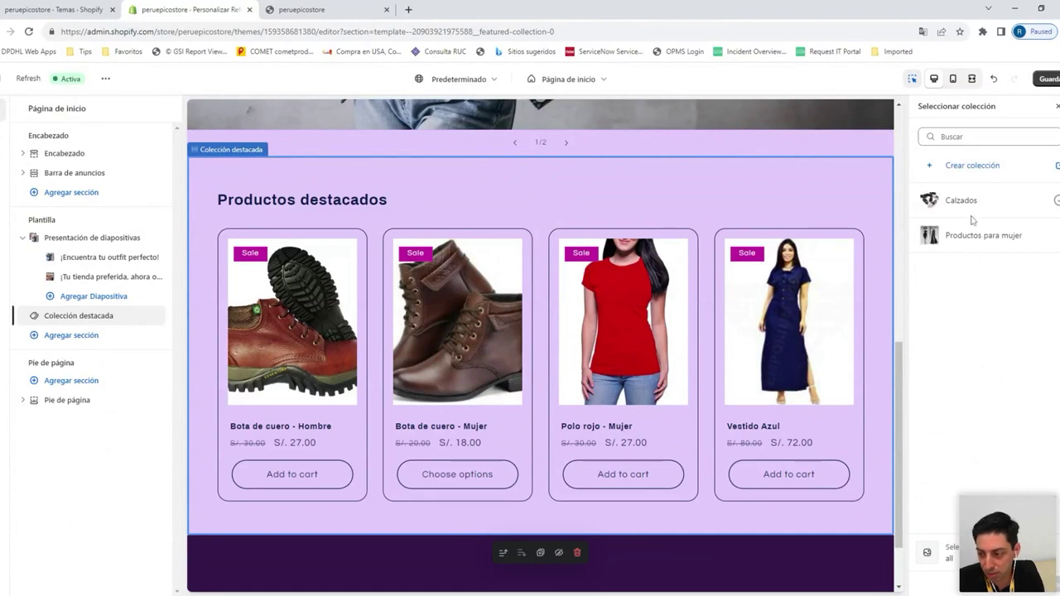
Feature the Calzados collection in the section, save the theme and exit the editor
left_click(968, 206)
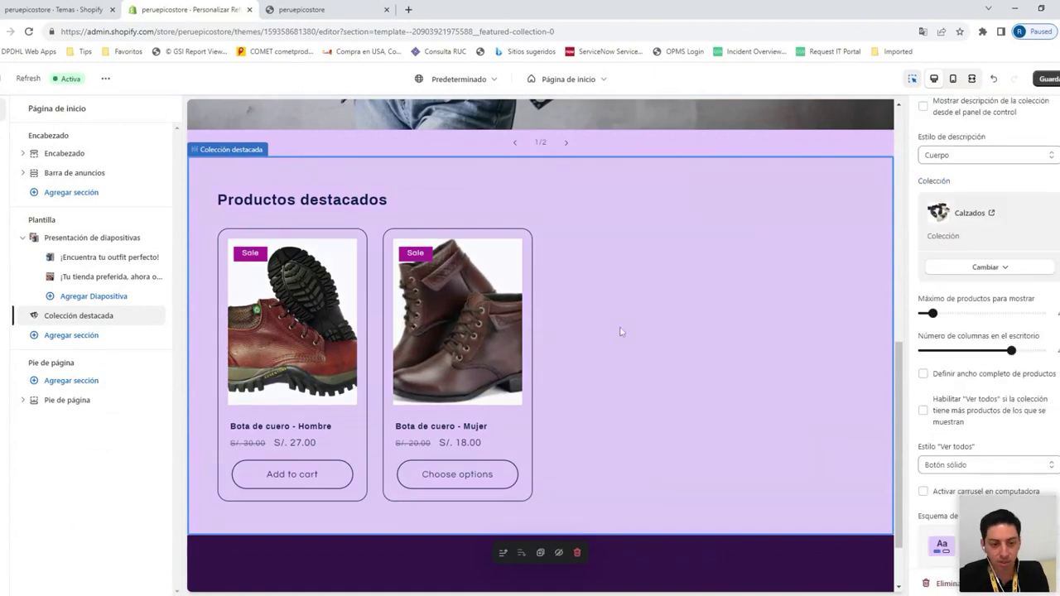
scroll(623, 331, "up", 3)
scroll(625, 339, "up", 2)
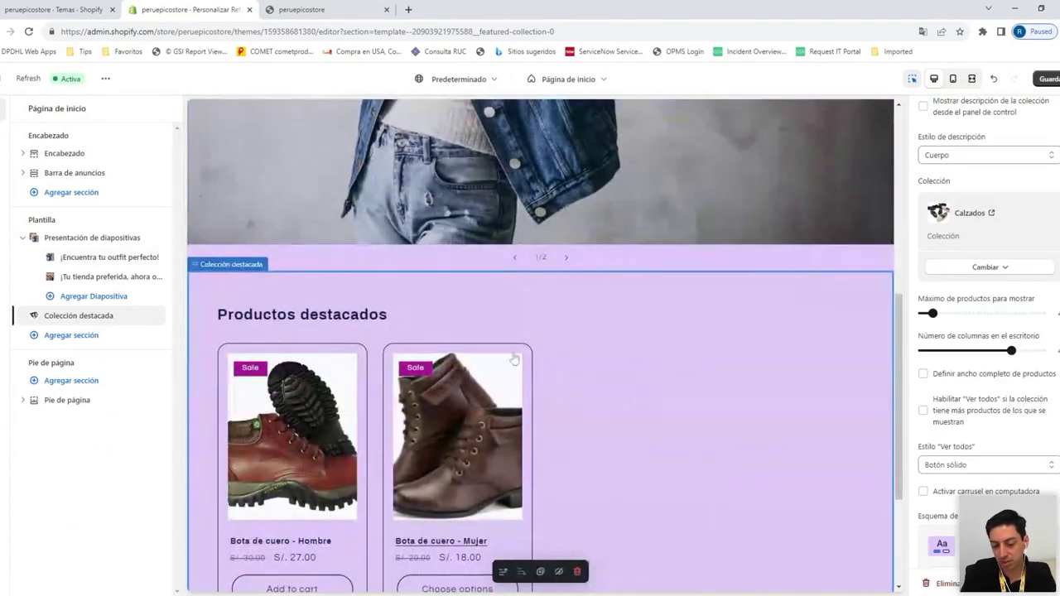
scroll(666, 384, "down", 2)
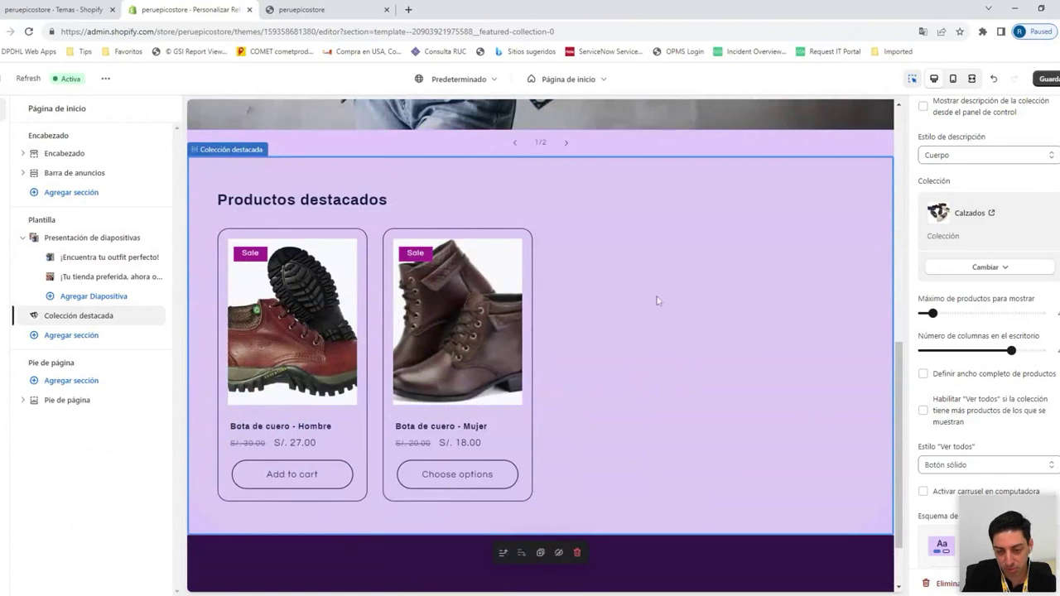
scroll(659, 306, "up", 5)
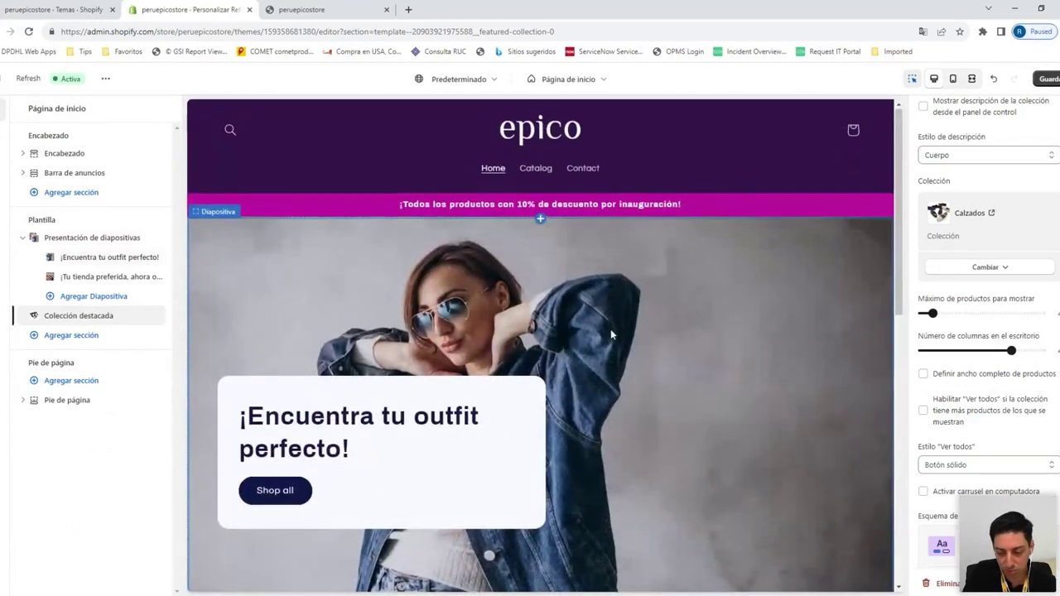
scroll(611, 329, "down", 5)
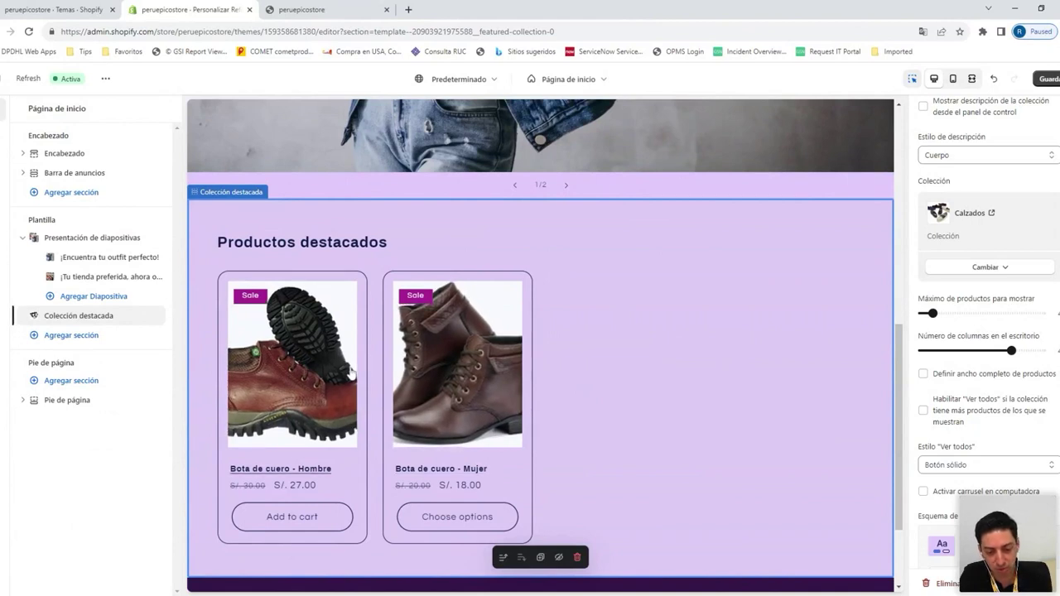
scroll(360, 383, "up", 3)
scroll(355, 388, "down", 1)
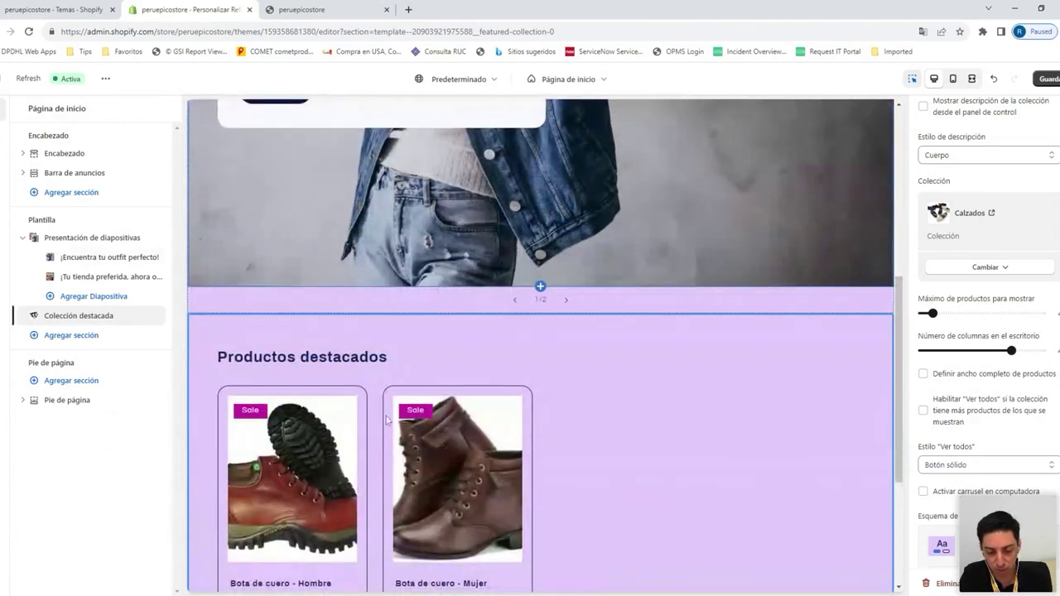
scroll(464, 395, "up", 5)
left_click(1051, 78)
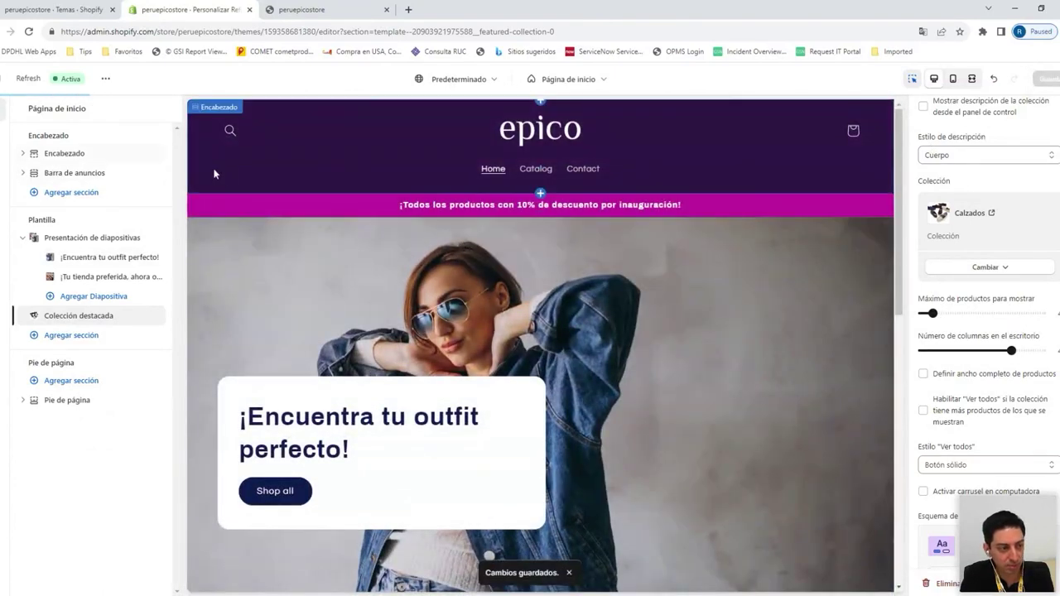
left_click(17, 78)
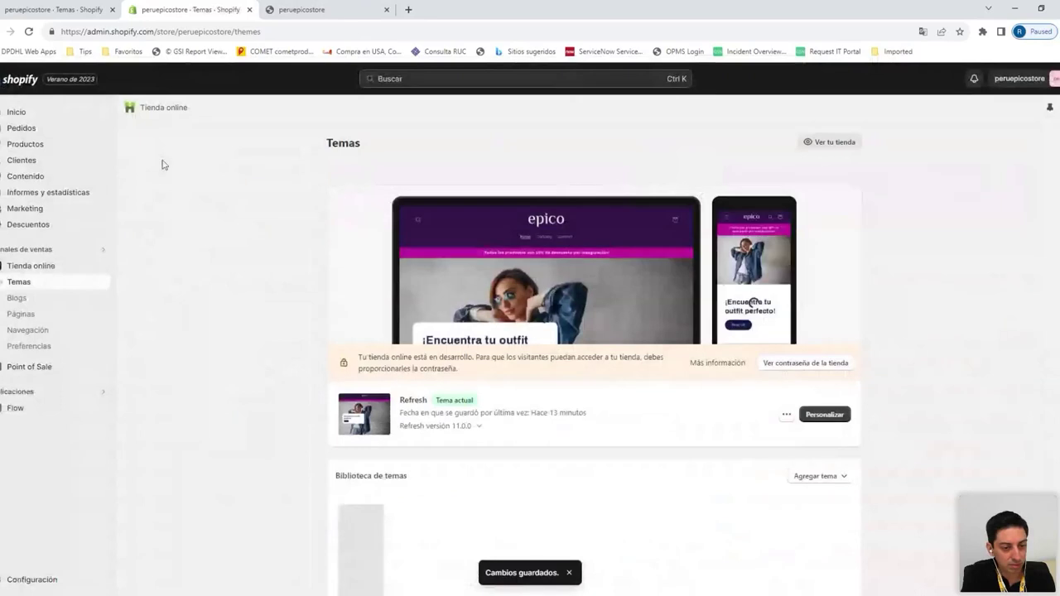
Go to Configuración > Pagos and review the payment providers, with PayPal inactive
scroll(248, 232, "down", 1)
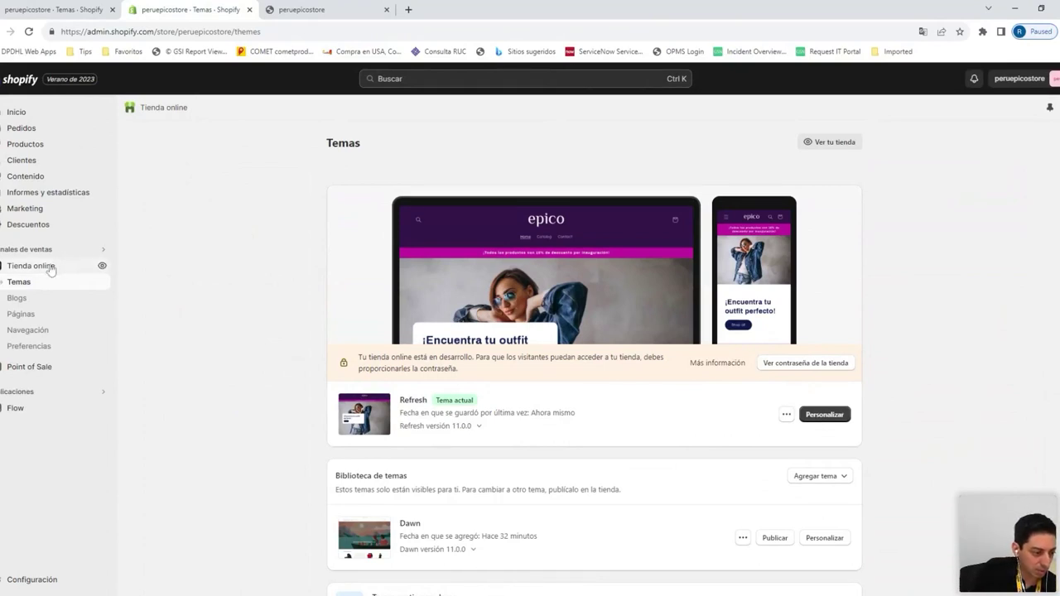
left_click(29, 579)
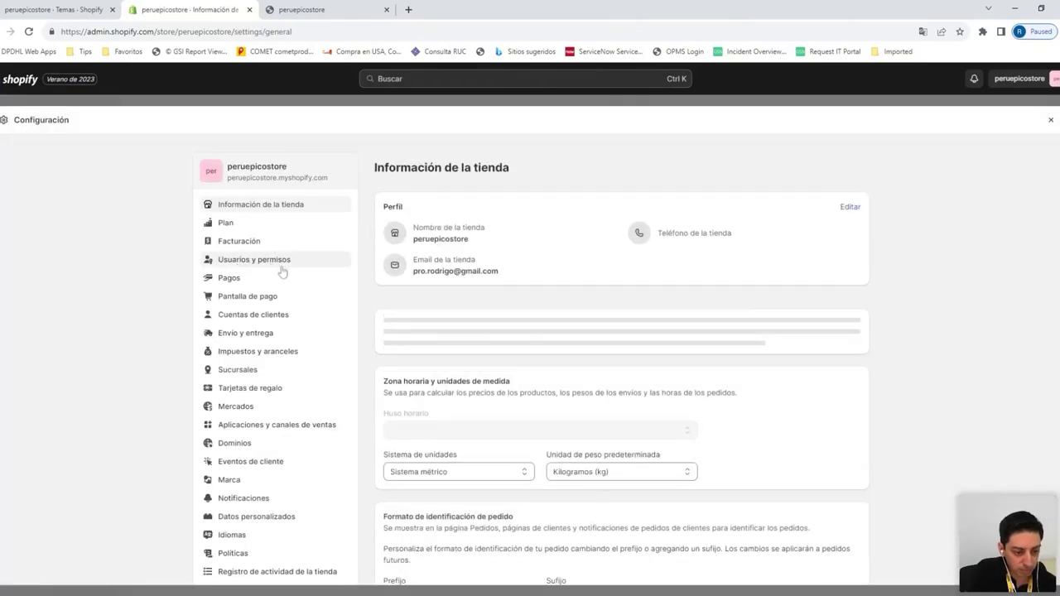
left_click(263, 280)
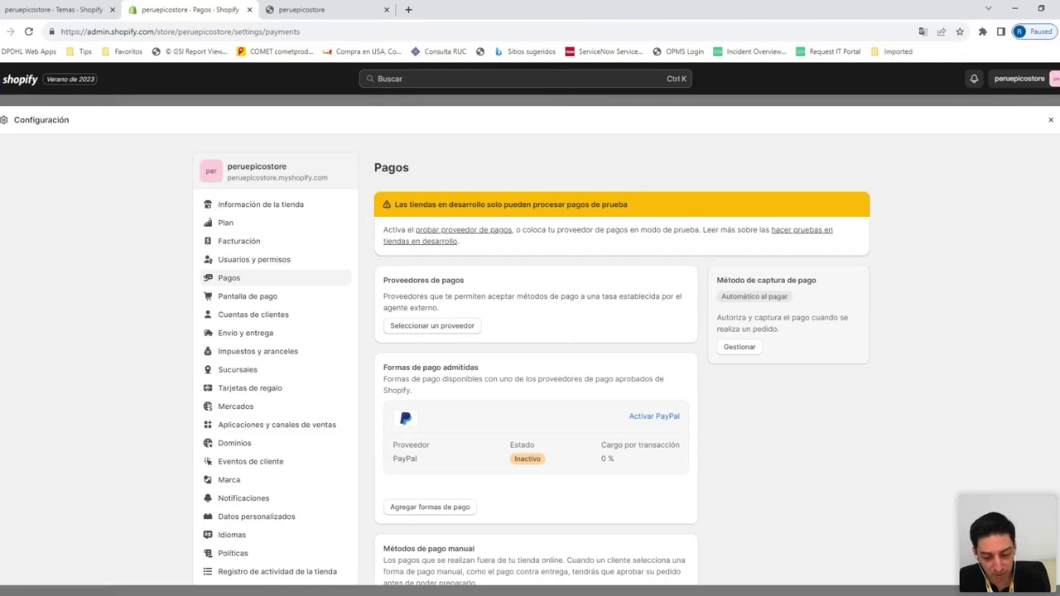
scroll(464, 312, "down", 3)
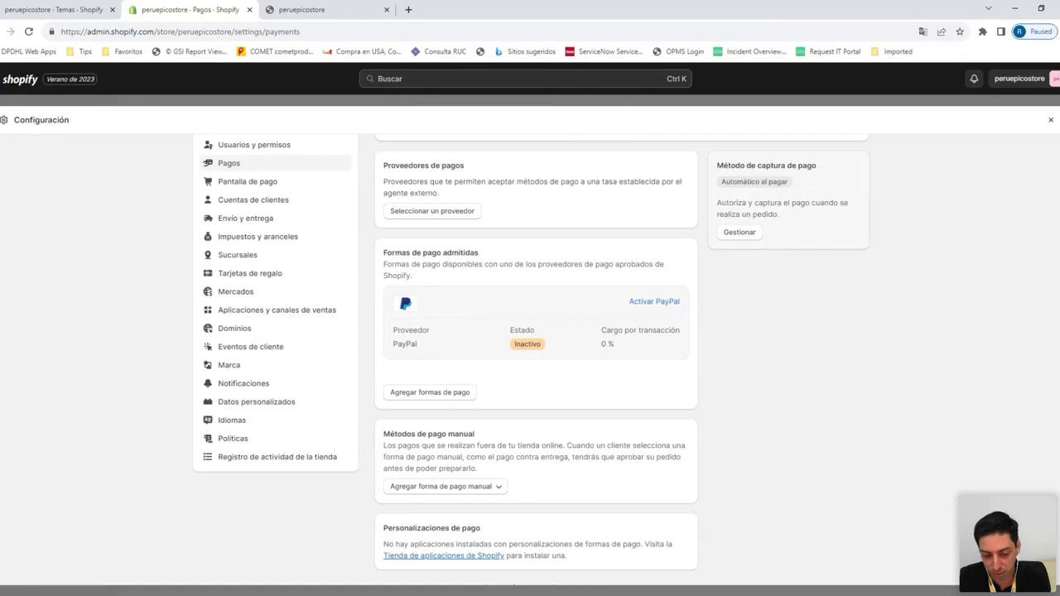
scroll(464, 312, "up", 2)
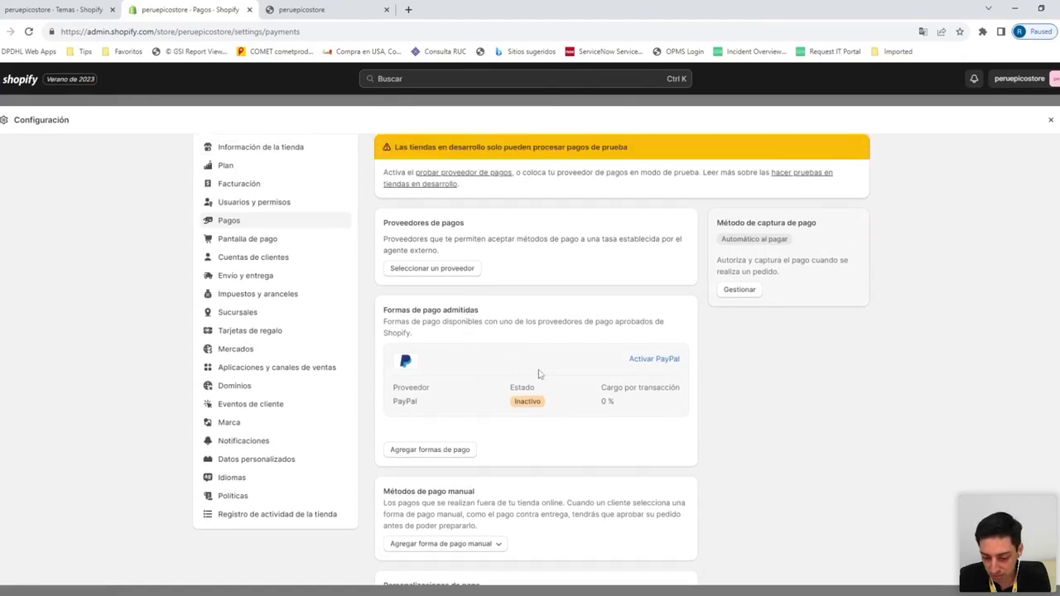
scroll(556, 345, "up", 1)
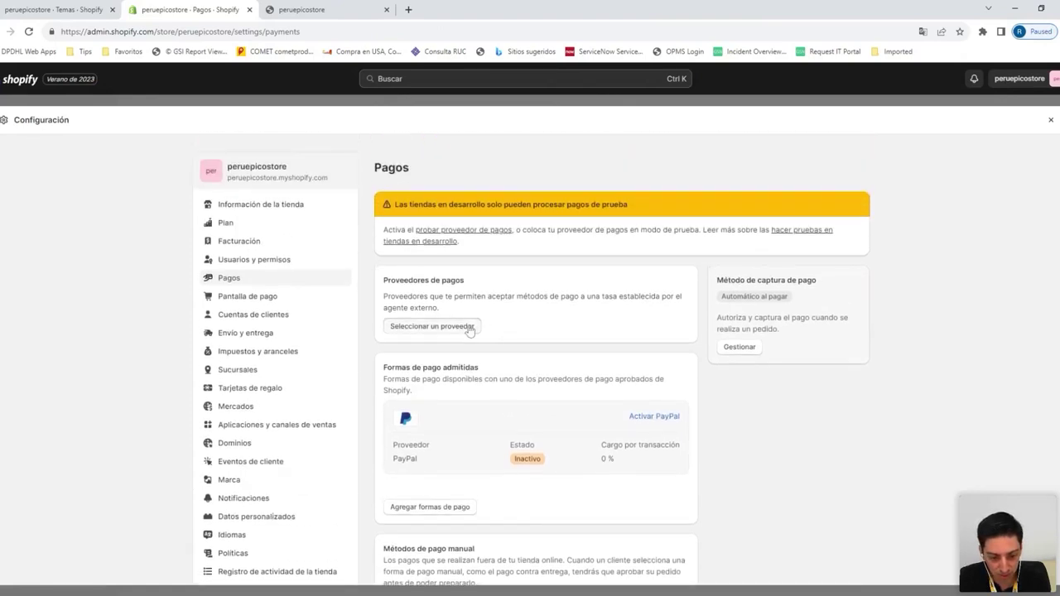
Browse the external payment providers and open the '(for testing) Bogus Gateway' provider
left_click(470, 328)
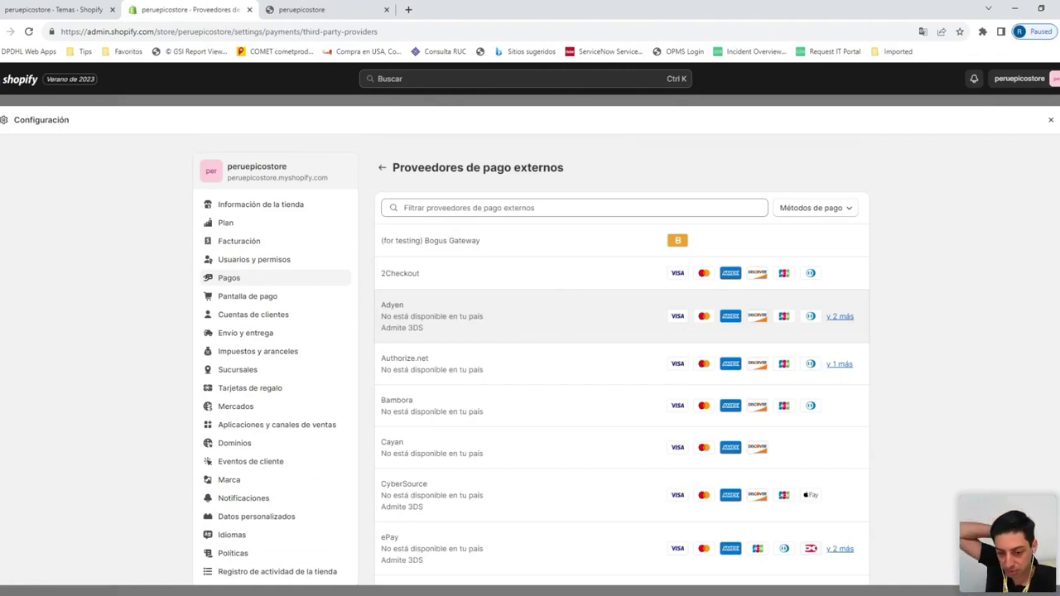
scroll(565, 303, "down", 15)
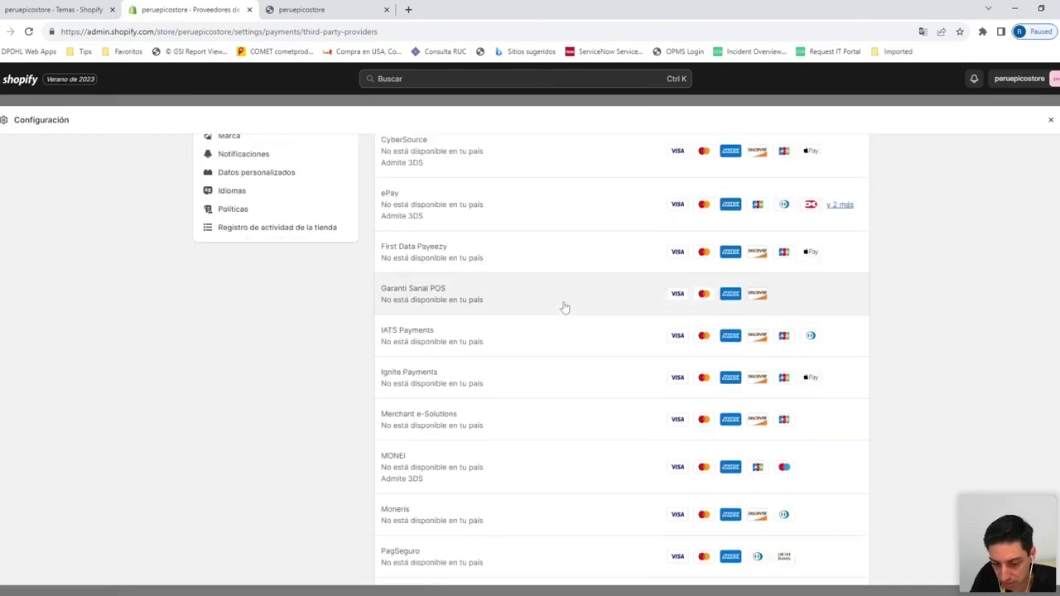
scroll(577, 308, "up", 15)
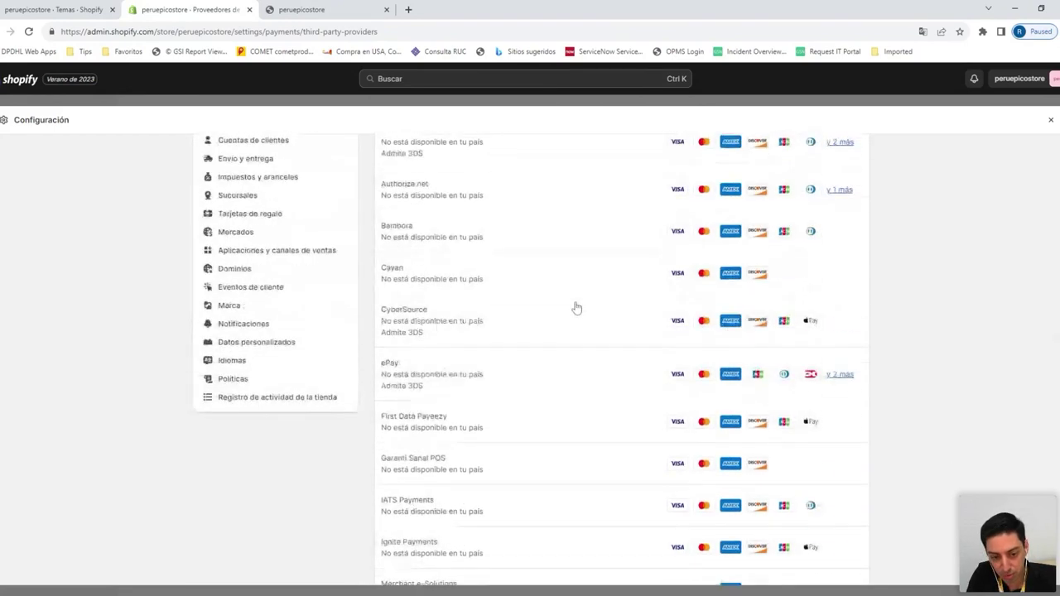
scroll(577, 385, "down", 15)
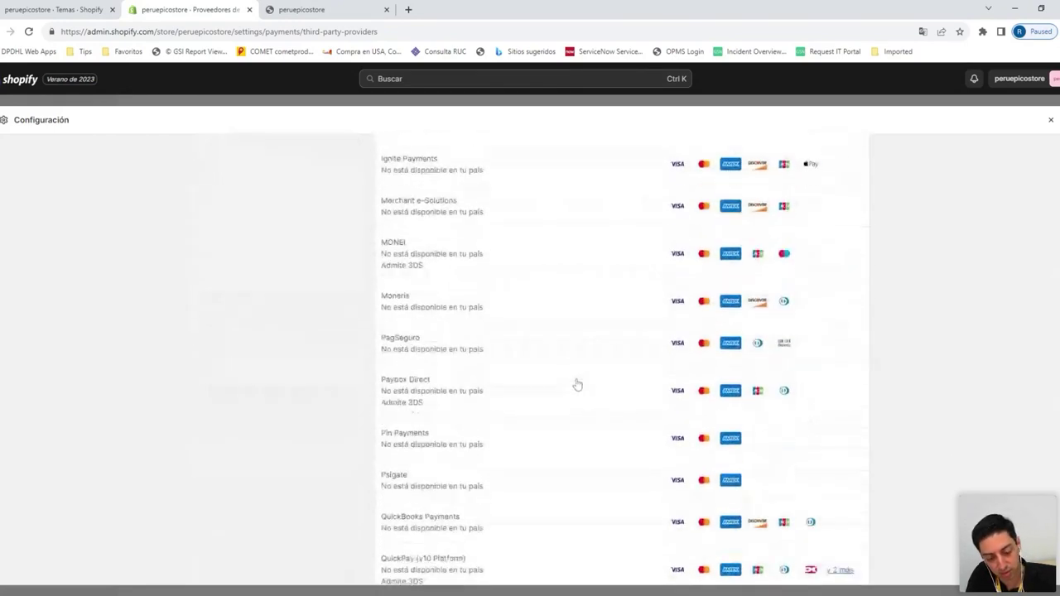
scroll(576, 385, "up", 15)
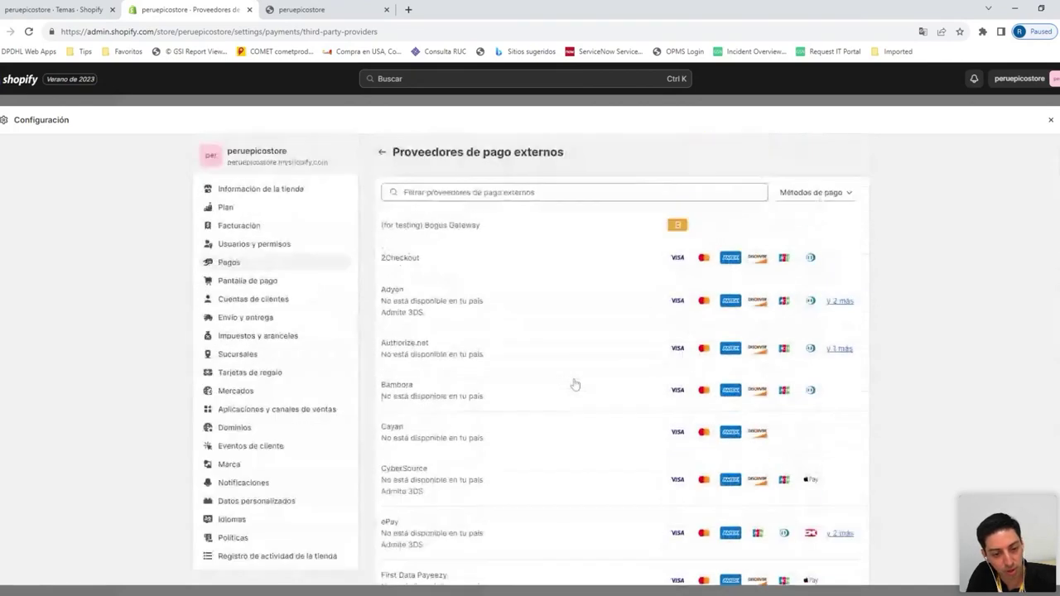
scroll(576, 384, "up", 1)
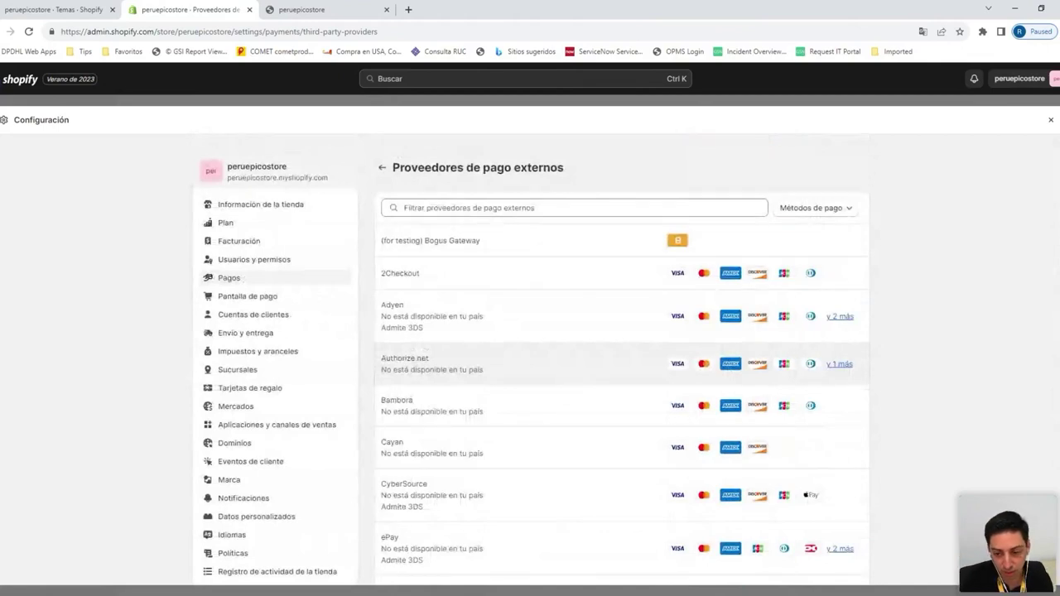
left_click(563, 247)
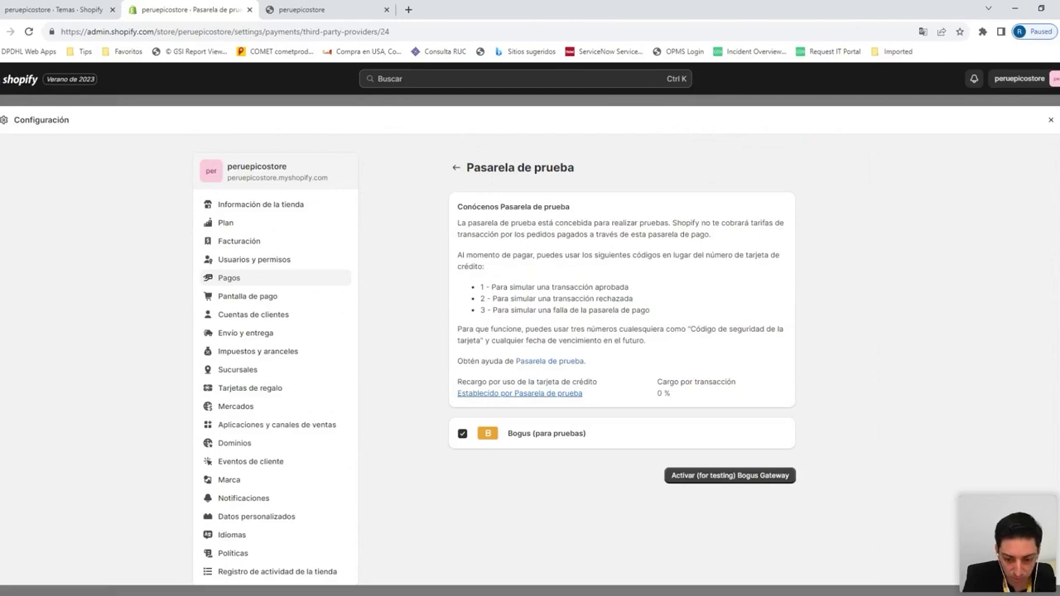
left_click_drag(484, 288, 663, 313)
left_click(661, 313)
left_click_drag(486, 288, 652, 315)
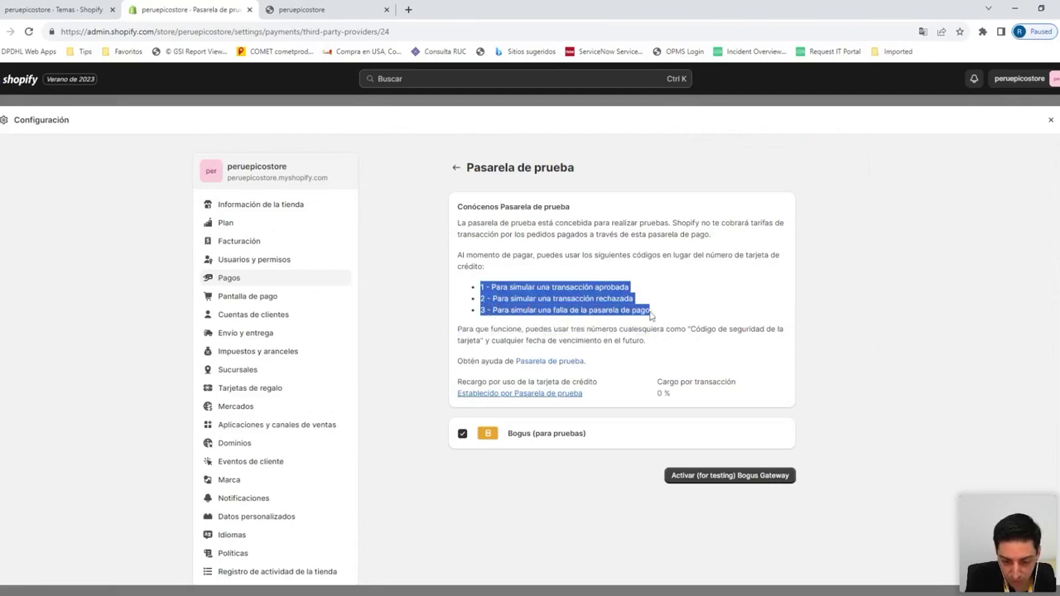
left_click(652, 315)
left_click_drag(482, 287, 656, 292)
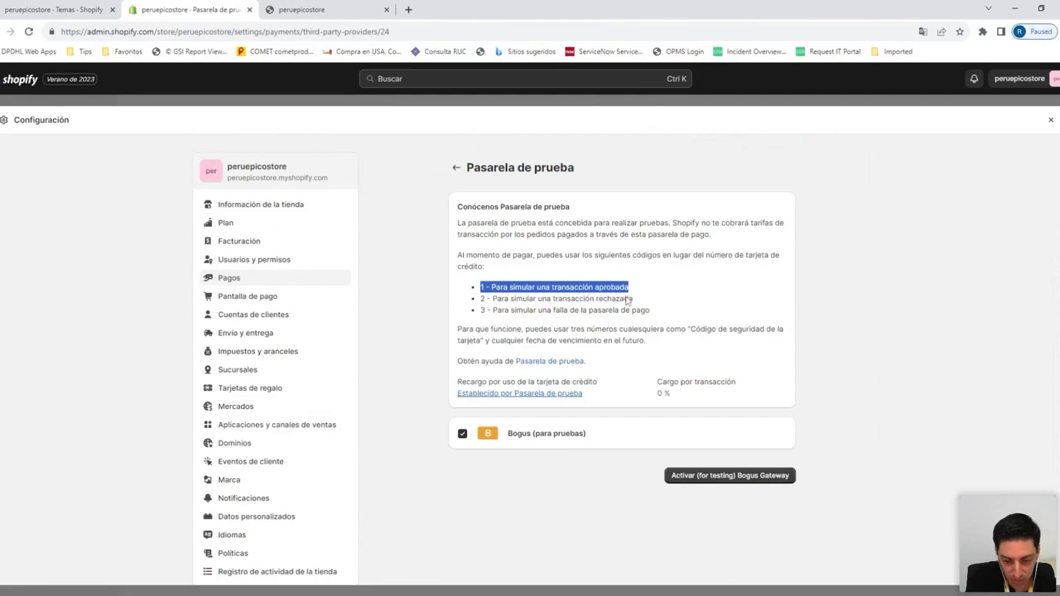
left_click_drag(486, 299, 650, 300)
left_click_drag(490, 317, 668, 317)
left_click(668, 316)
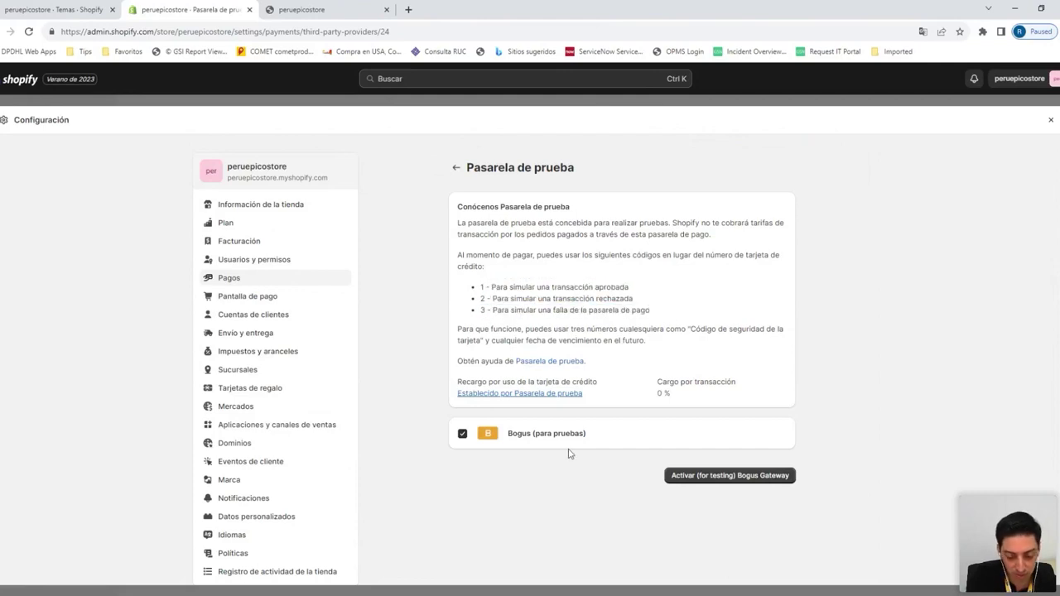
Activate the '(for testing) Bogus Gateway' and go back to the Pagos settings
left_click(679, 481)
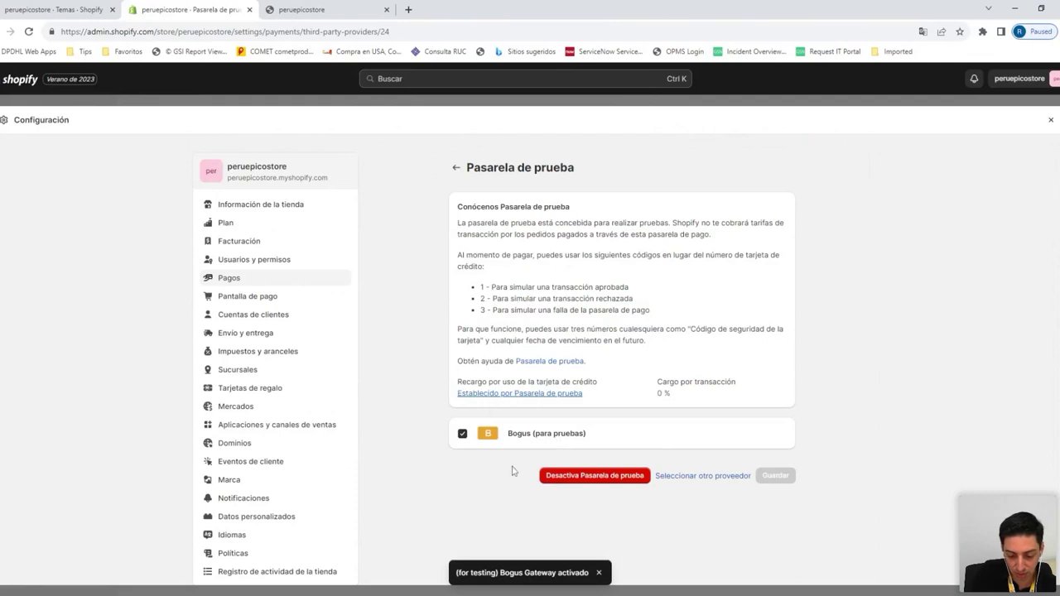
scroll(512, 468, "down", 1)
scroll(511, 451, "up", 1)
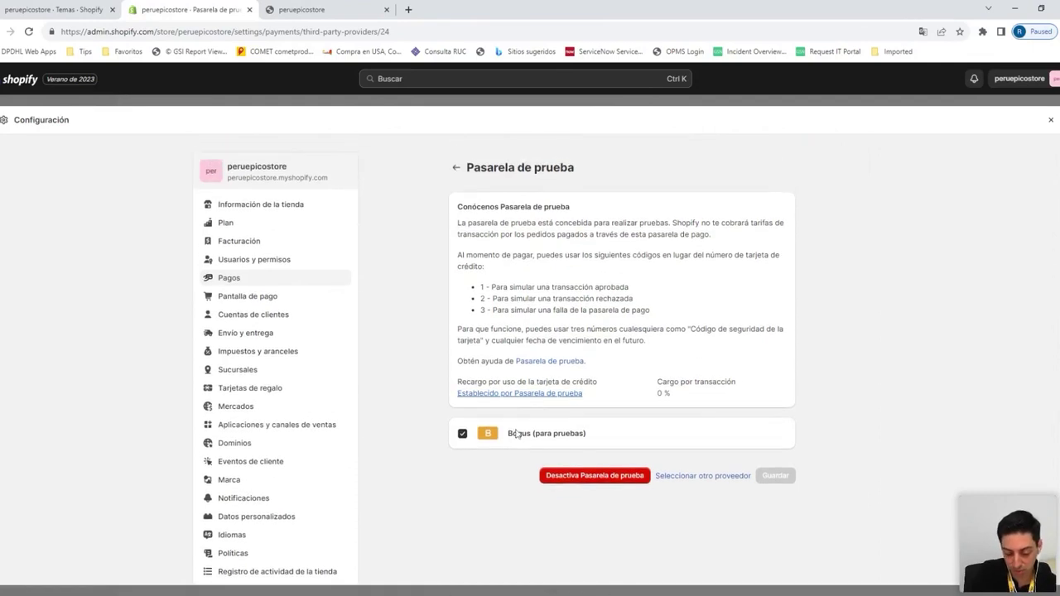
left_click_drag(518, 435, 572, 448)
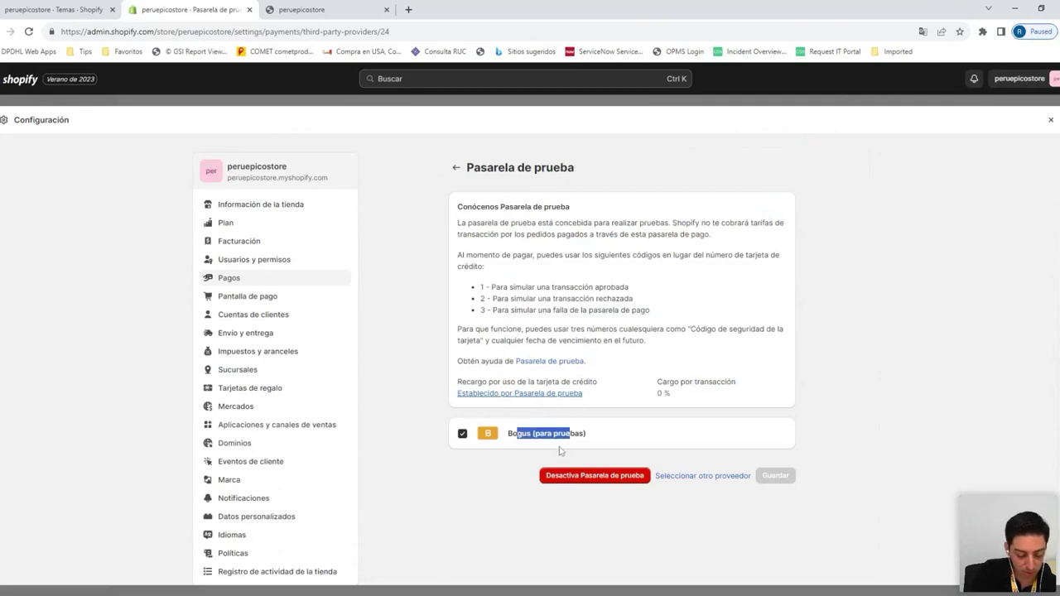
left_click(442, 480)
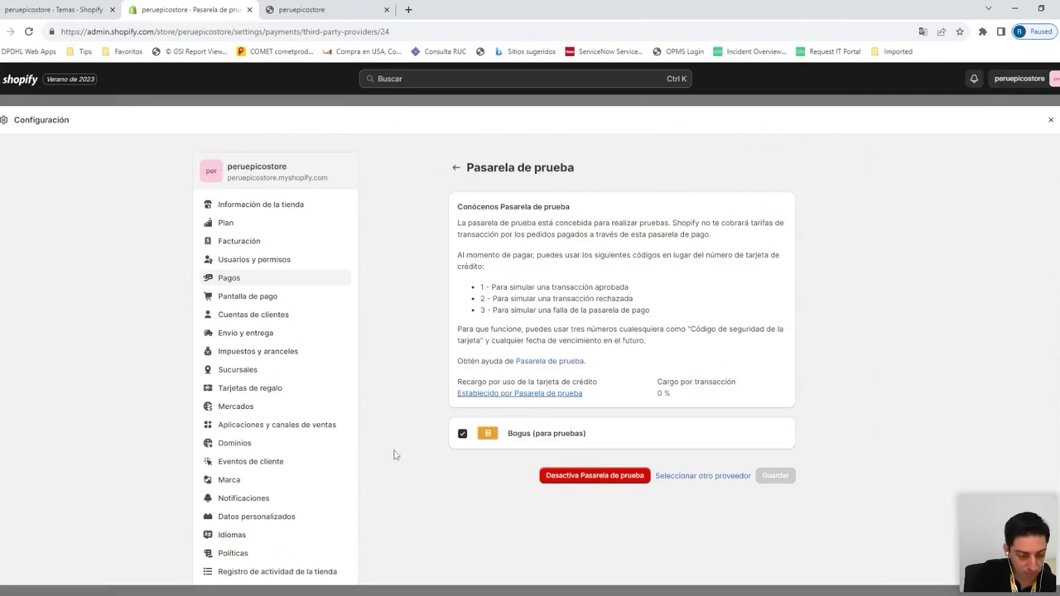
scroll(394, 427, "down", 1)
scroll(393, 425, "up", 1)
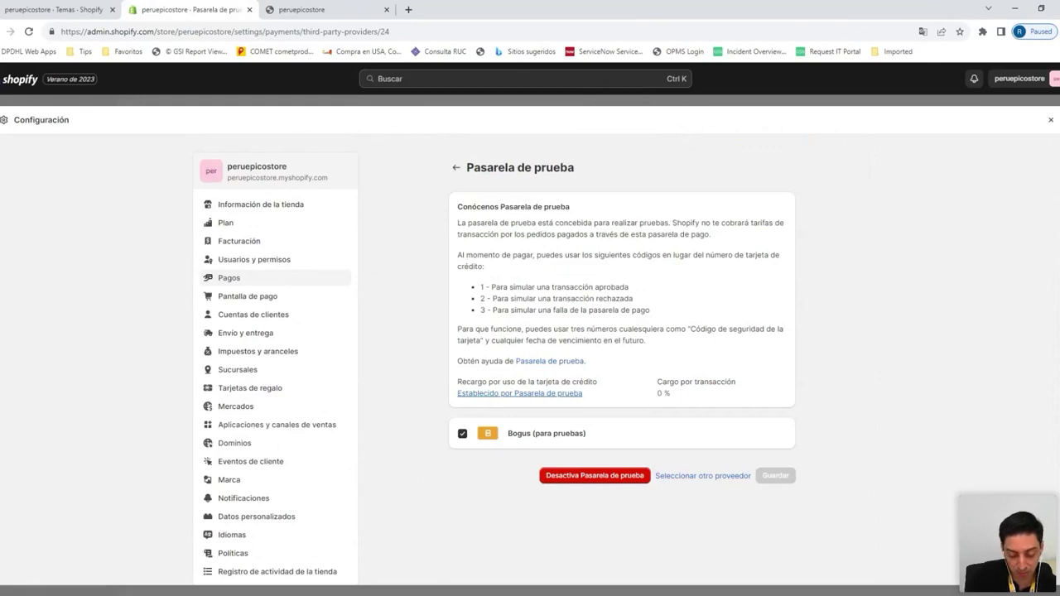
scroll(404, 336, "down", 1)
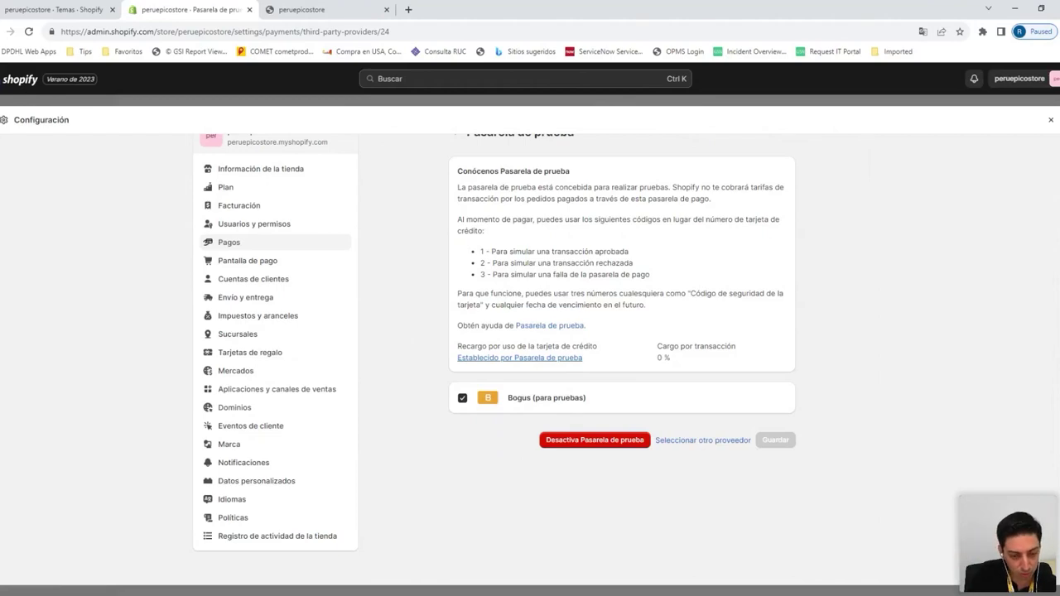
scroll(404, 336, "up", 1)
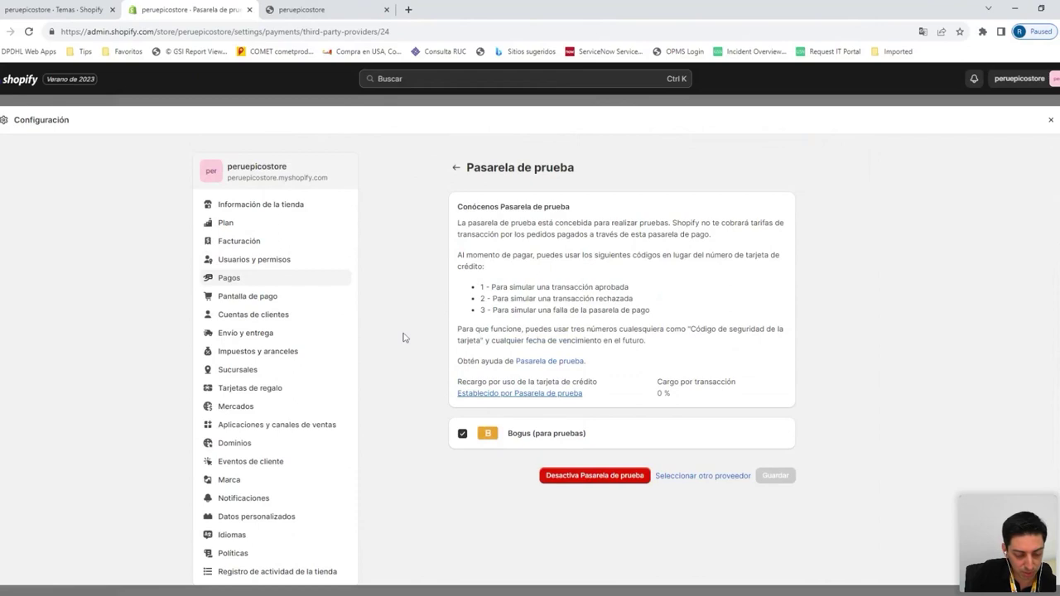
left_click(337, 283)
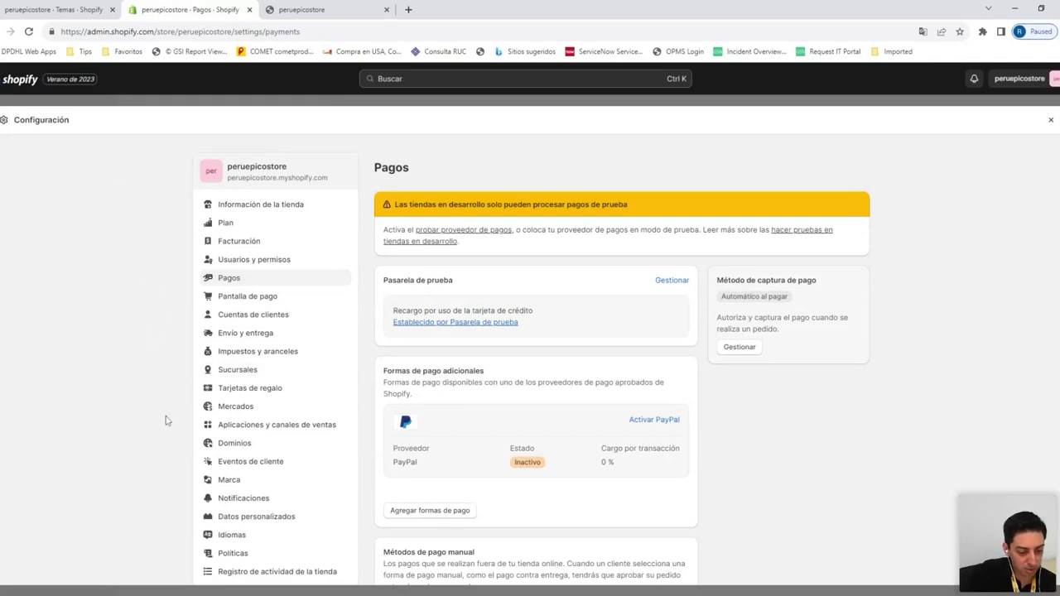
Move from the Pagos page to the 'Envío y entrega' settings
scroll(170, 423, "down", 3)
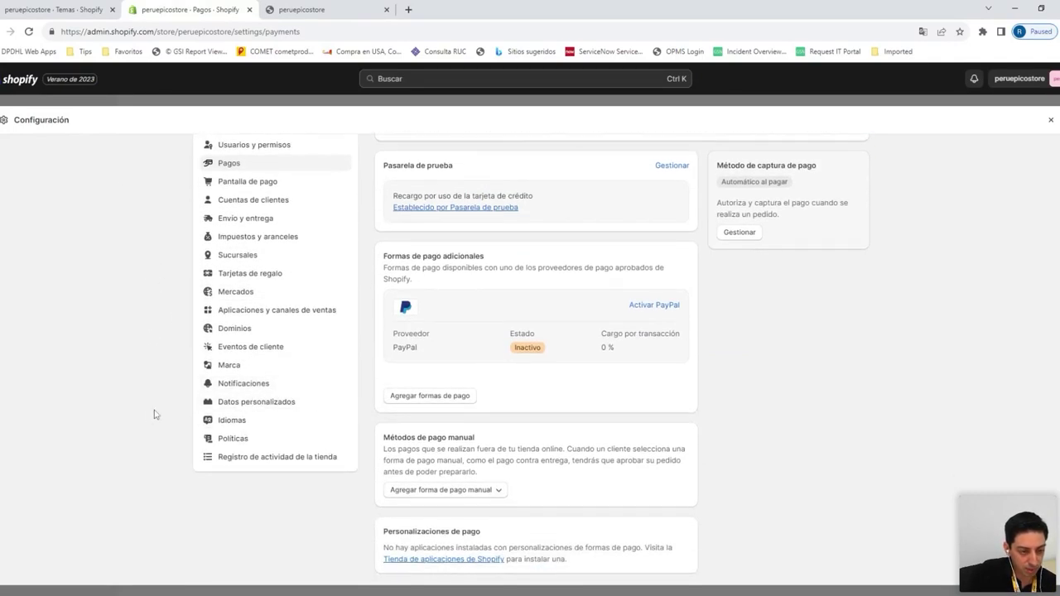
left_click(273, 219)
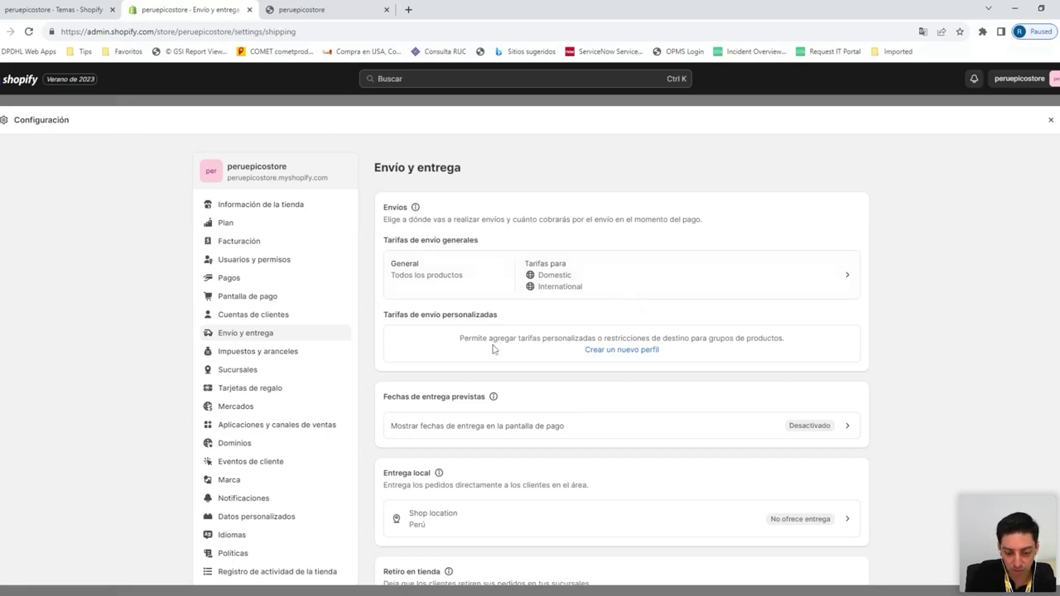
Open the General 'Todos los productos' profile under Tarifas de envío generales
scroll(512, 415, "down", 1)
scroll(512, 414, "down", 3)
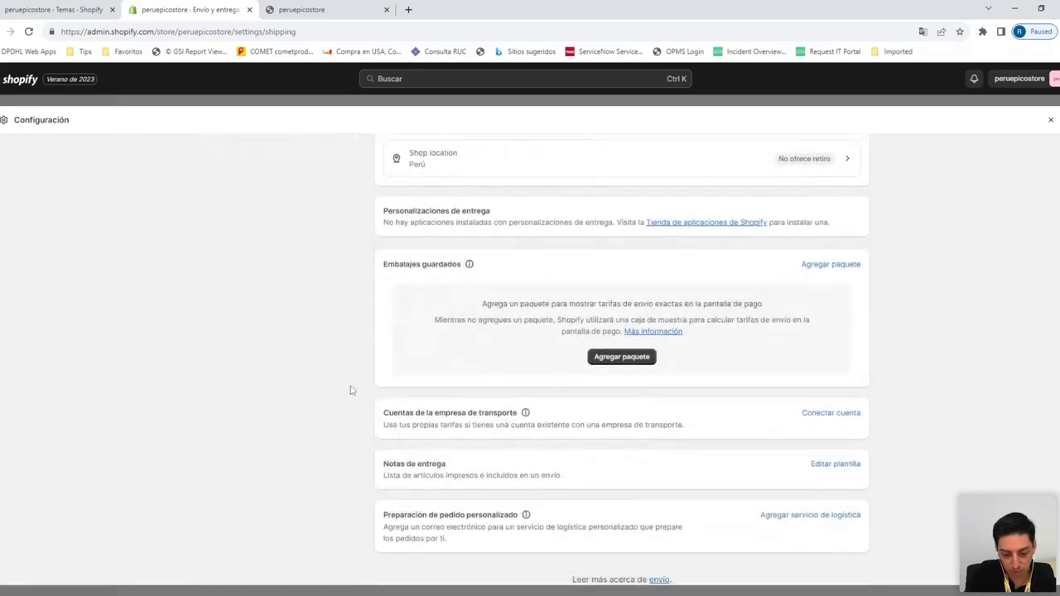
scroll(484, 309, "up", 5)
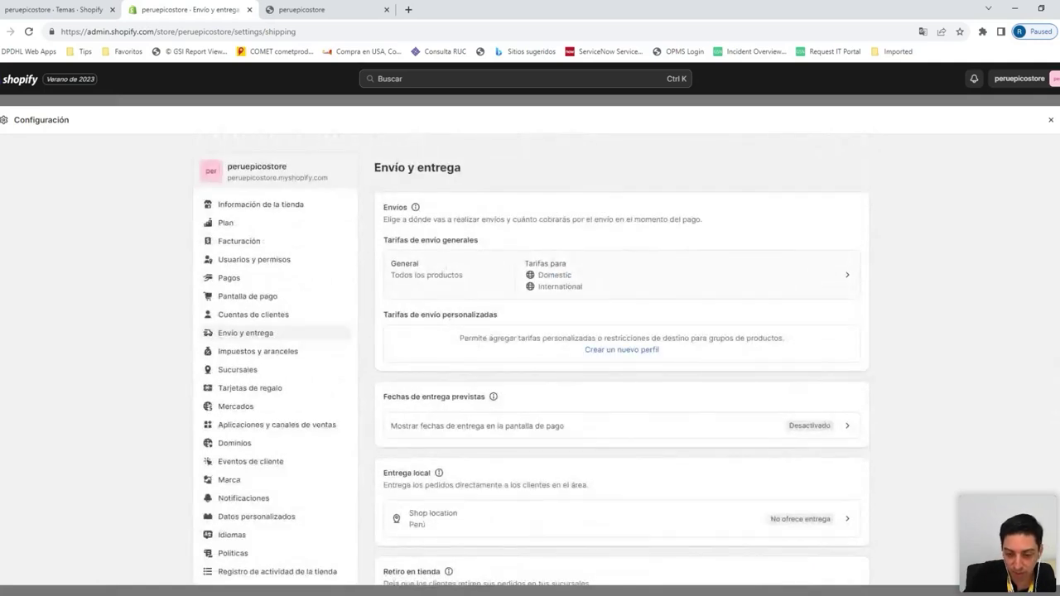
left_click(570, 282)
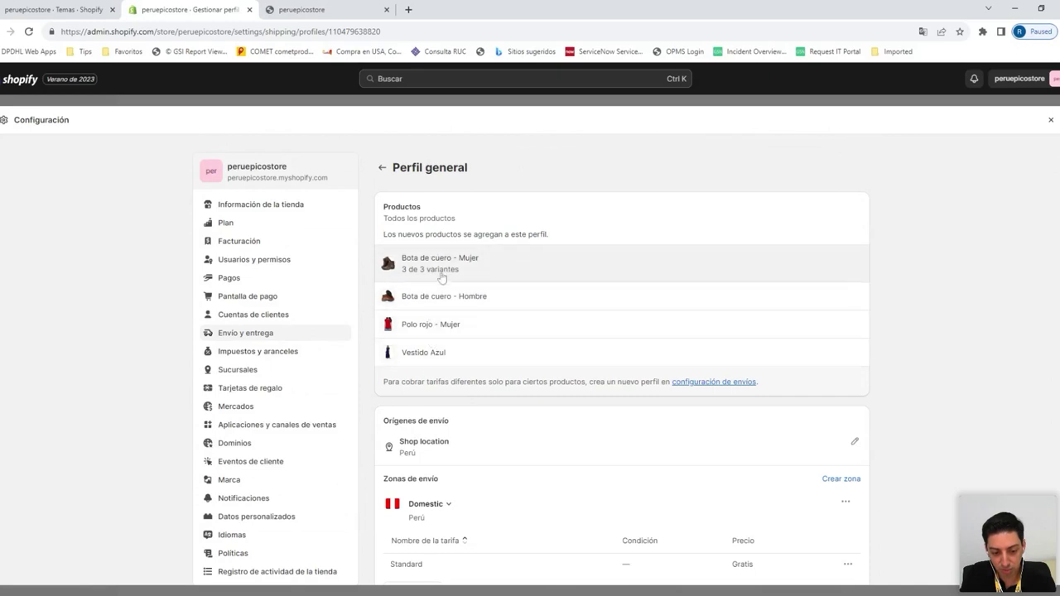
Review the Domestic Perú zone and its Standard rate, then bring up the Domestic zone's menu
scroll(441, 348, "down", 2)
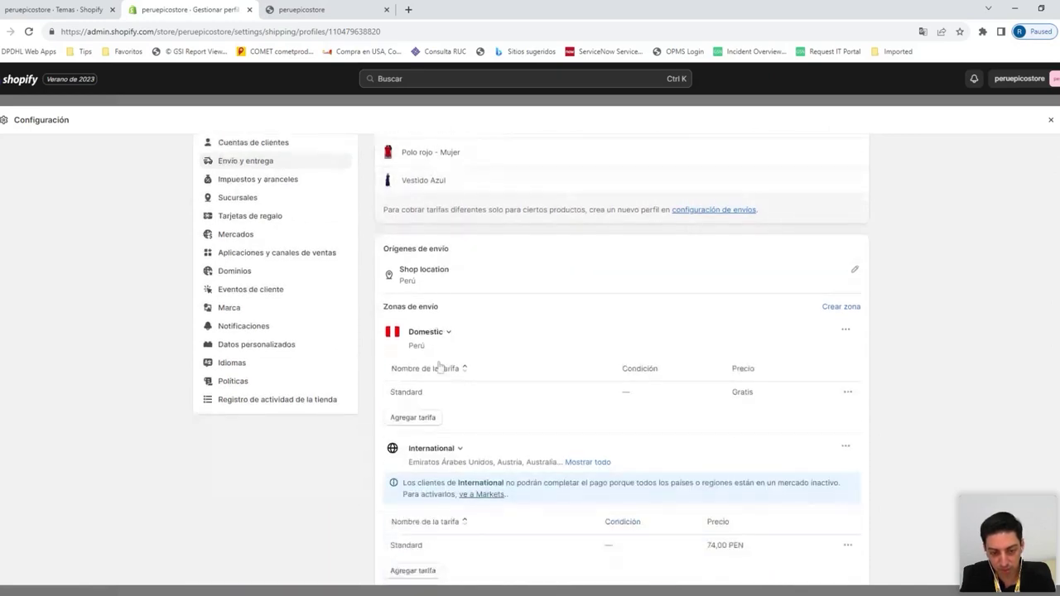
scroll(439, 368, "down", 2)
scroll(448, 279, "up", 1)
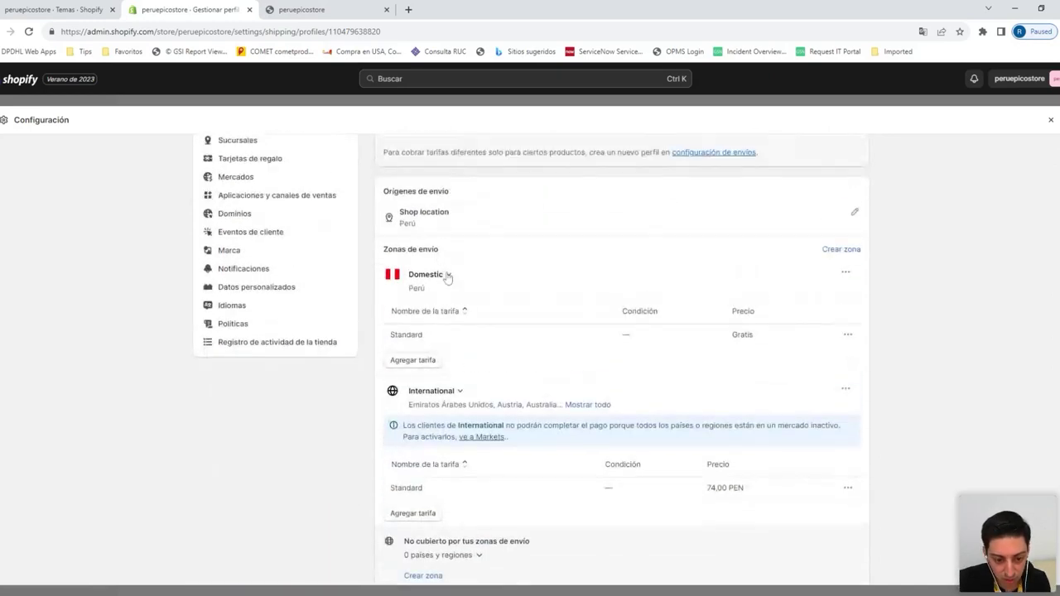
left_click_drag(433, 297, 409, 290)
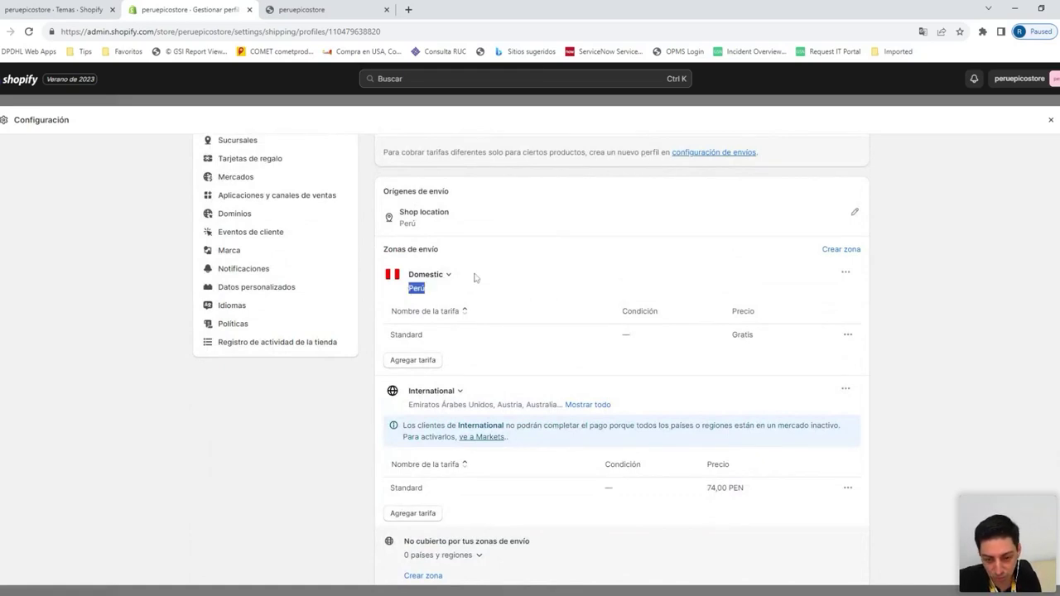
left_click(628, 307)
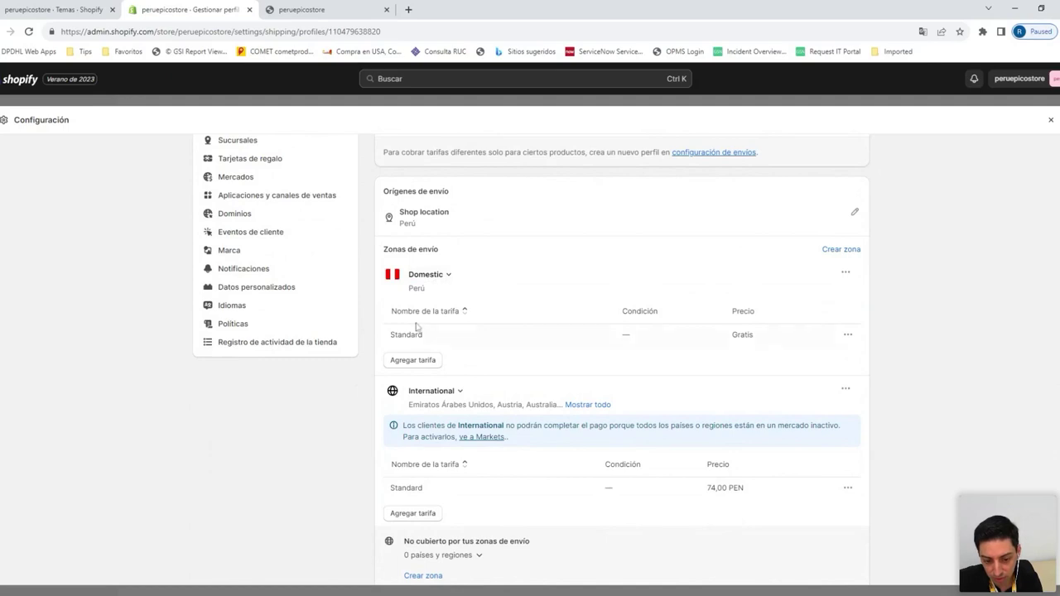
left_click_drag(402, 340, 650, 338)
left_click(849, 335)
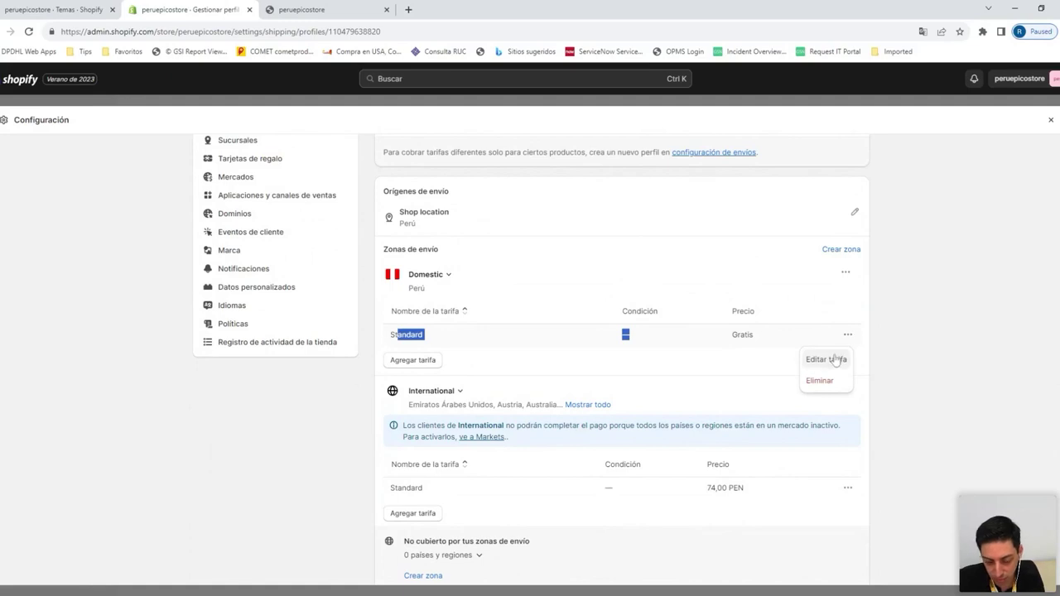
left_click(840, 310)
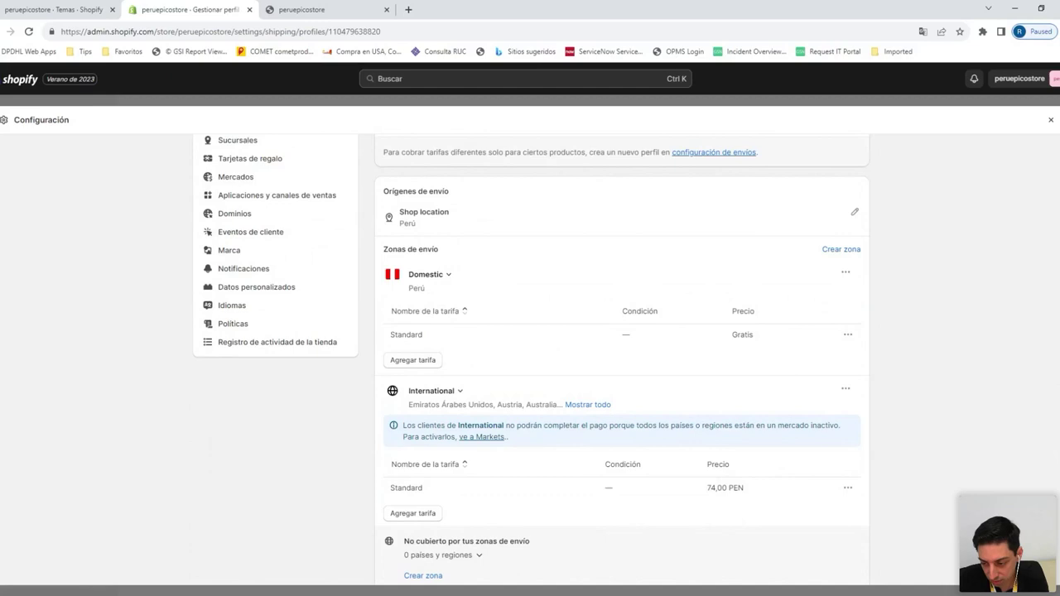
left_click(849, 336)
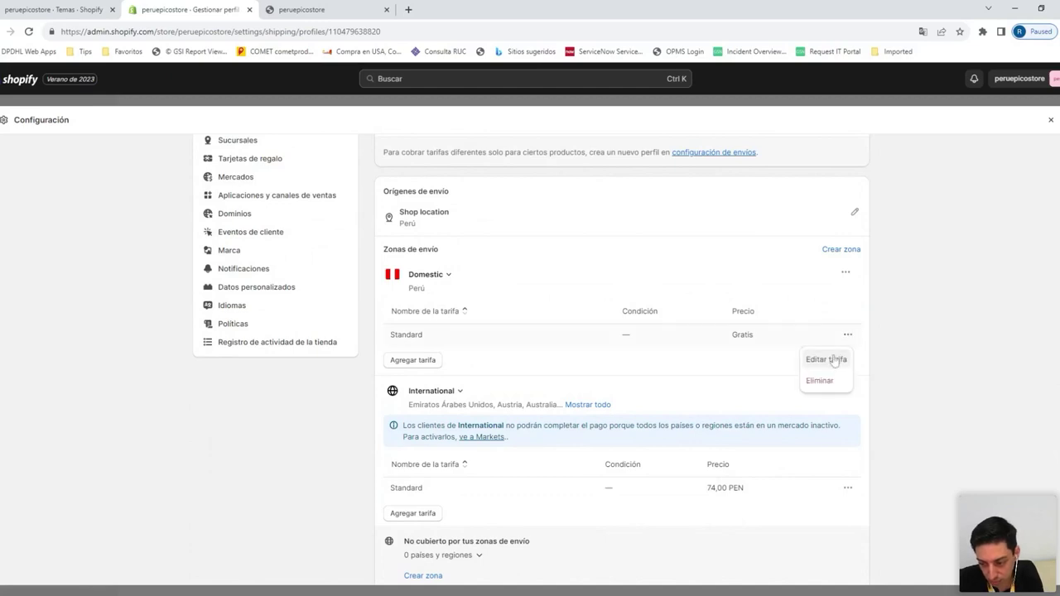
left_click(482, 287)
left_click(844, 275)
Edit the Domestic zone, renaming it Lima Metropolitana and expanding Perú's 26 regions
left_click(825, 294)
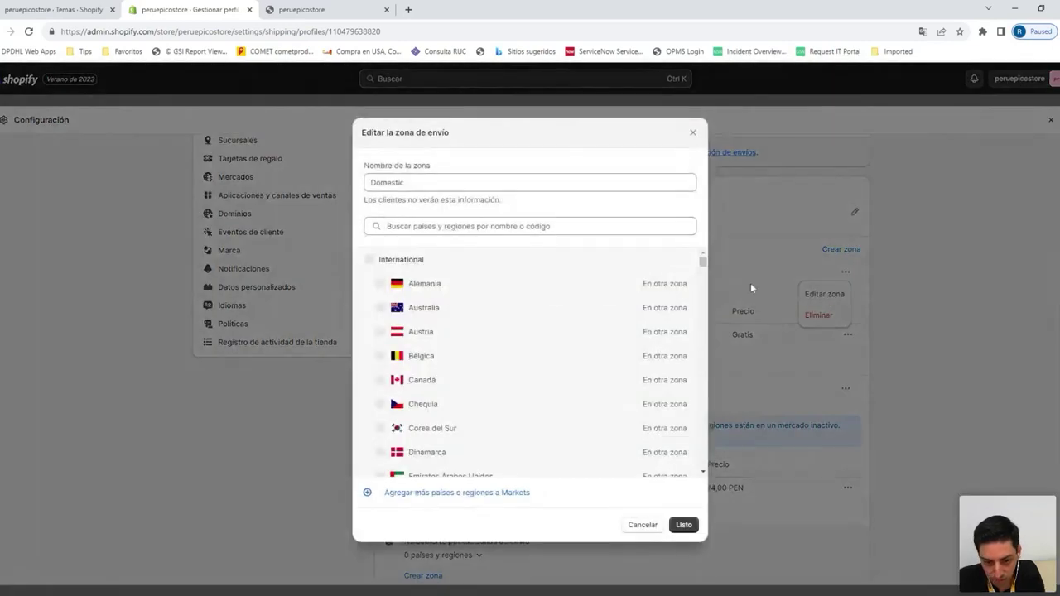
scroll(489, 369, "down", 10)
scroll(489, 369, "up", 3)
scroll(488, 369, "down", 3)
left_click_drag(406, 183, 339, 184)
type("Lima Metropolitana")
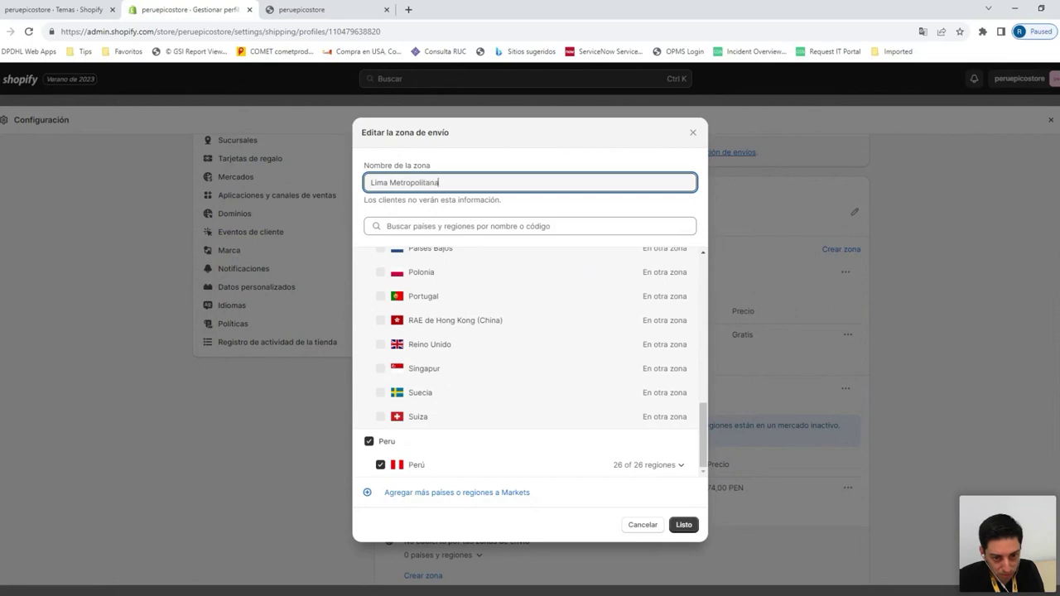
left_click(668, 466)
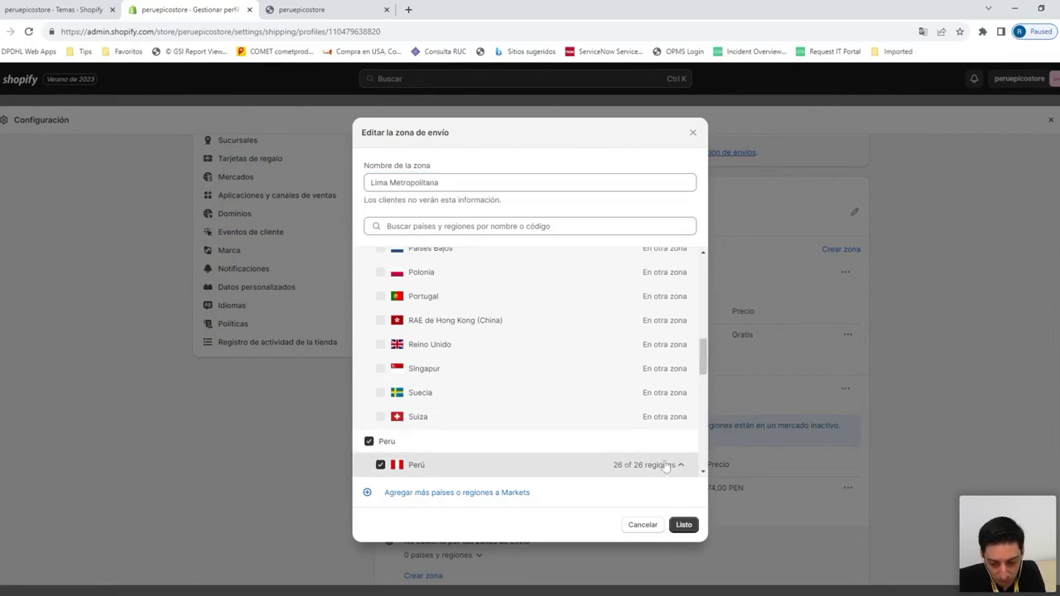
scroll(513, 390, "up", 3)
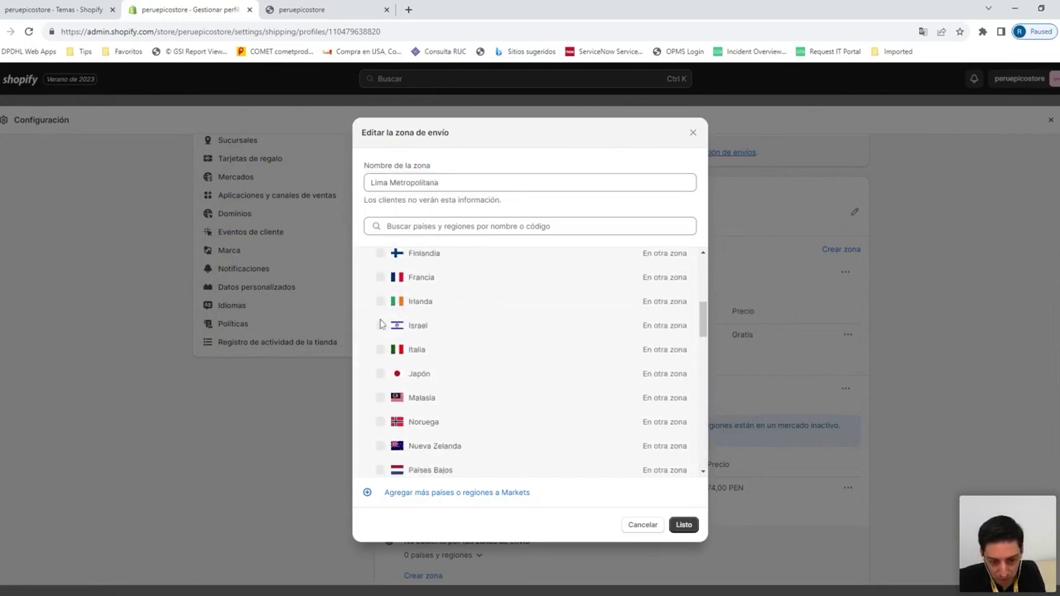
scroll(464, 348, "down", 7)
scroll(489, 359, "up", 4)
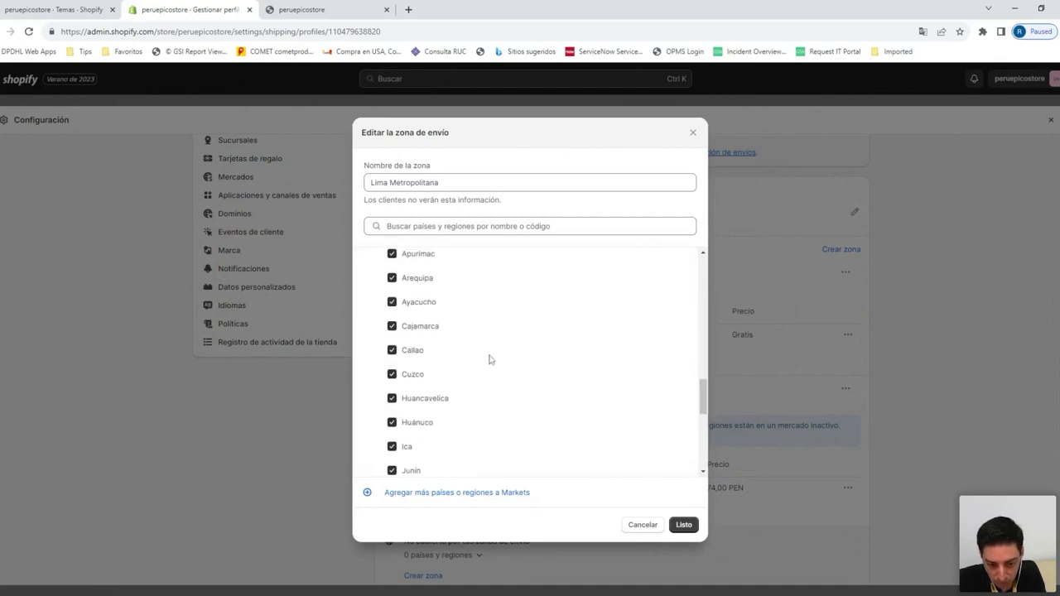
Uncheck all of Perú and keep only Lima (Metropolitana) in the zone, then confirm
left_click(380, 352)
scroll(414, 356, "down", 5)
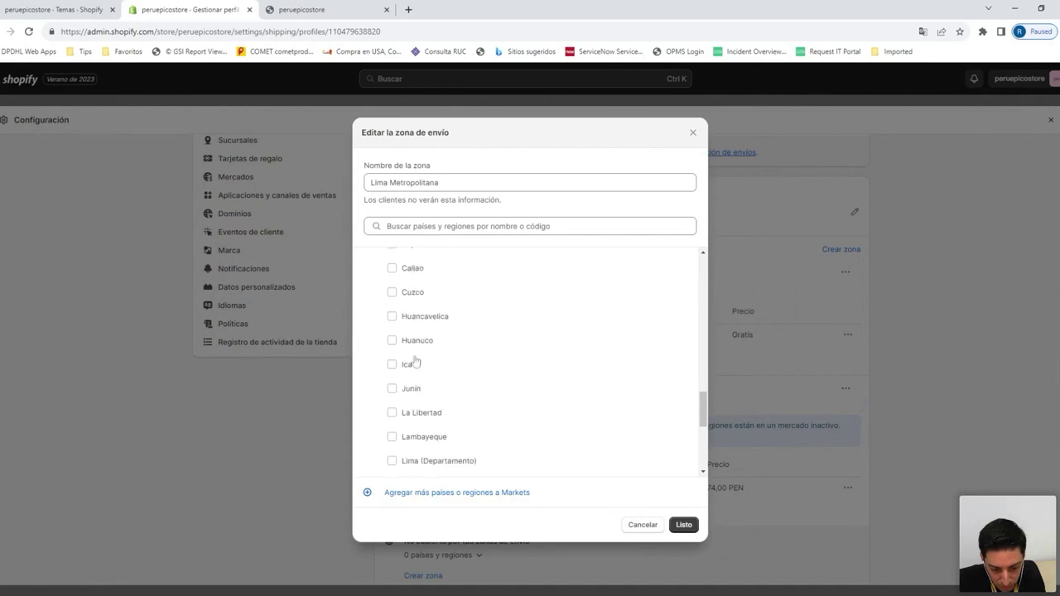
scroll(415, 360, "down", 5)
scroll(407, 345, "up", 2)
left_click(391, 334)
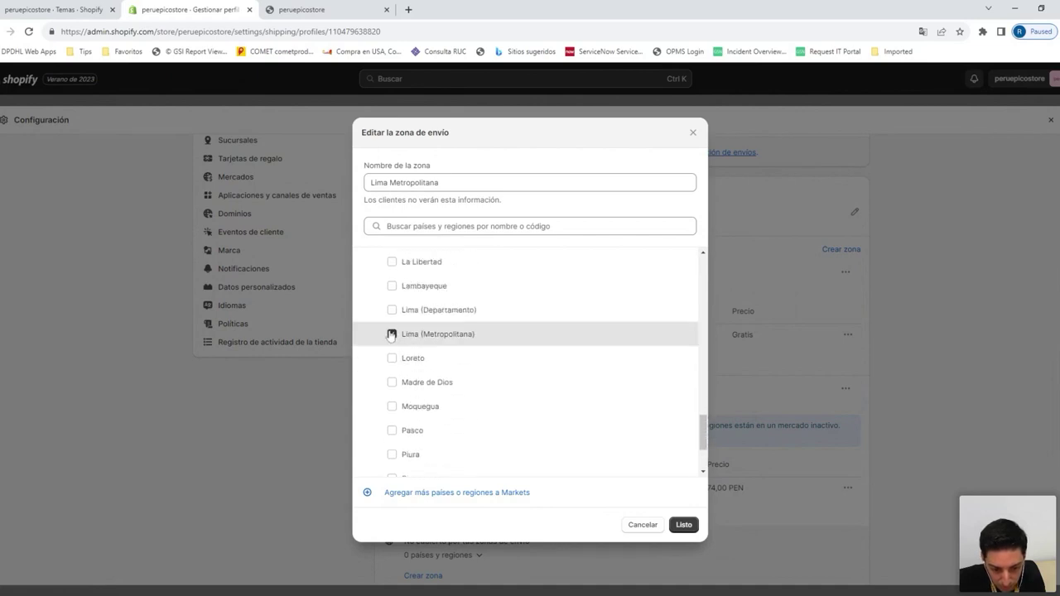
left_click(684, 525)
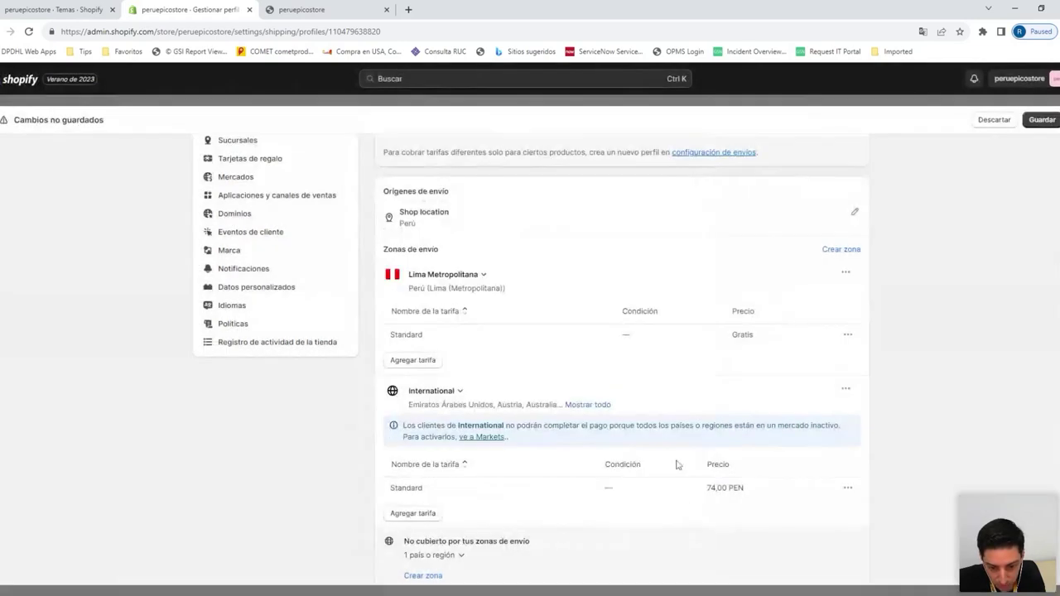
left_click(848, 335)
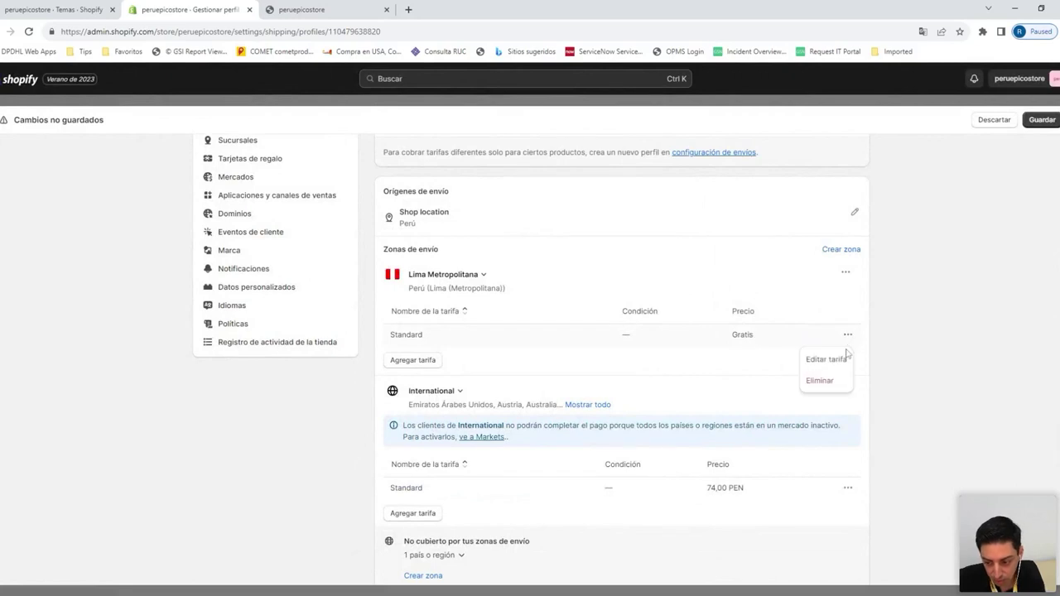
left_click(829, 358)
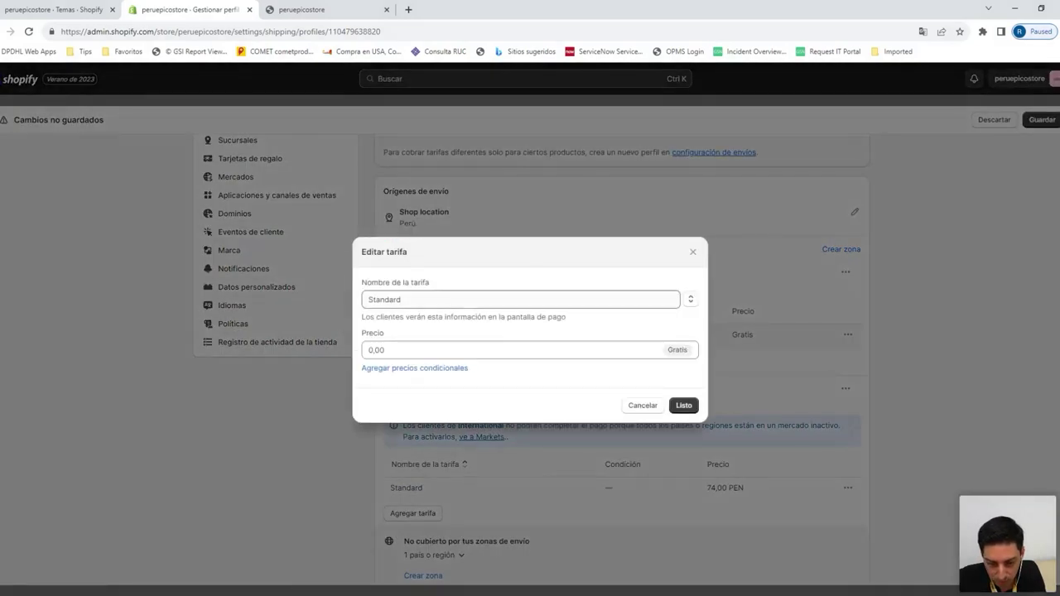
Change the Lima Metropolitana Standard rate price from 0,00 to 10 PEN
left_click(497, 350)
type("10")
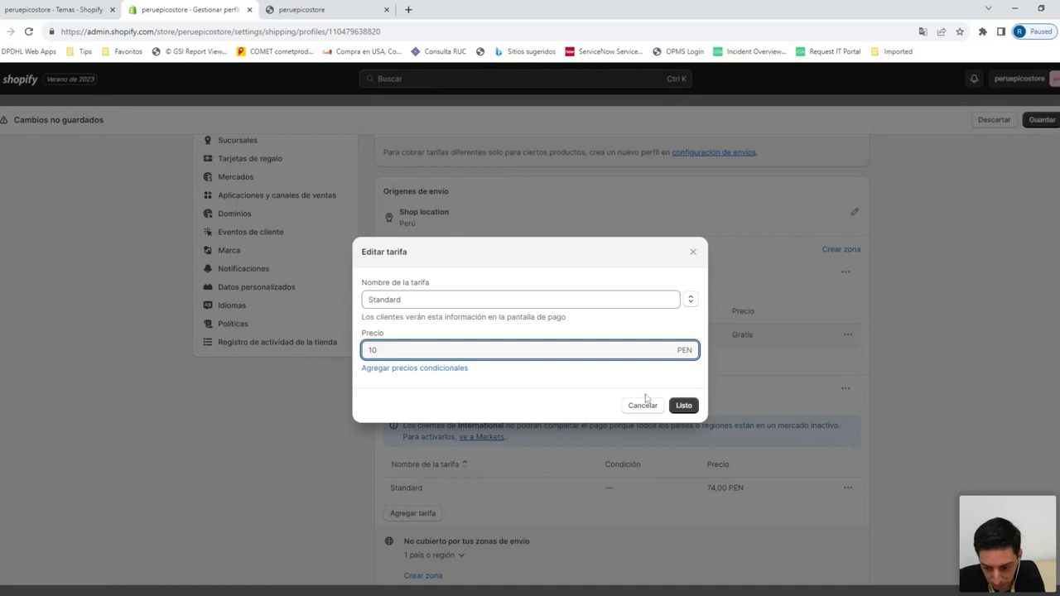
left_click(684, 405)
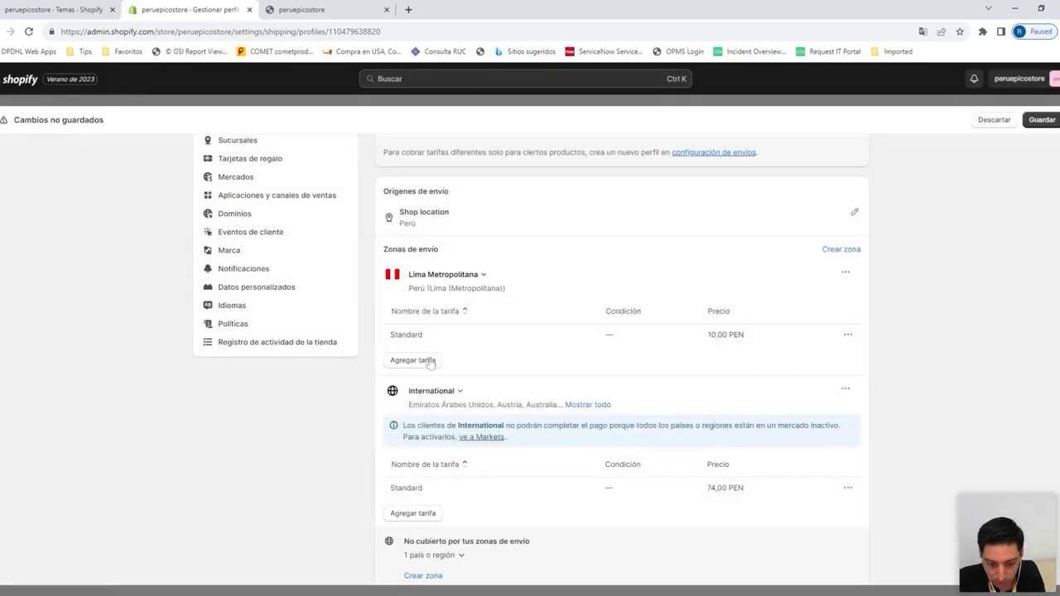
left_click_drag(425, 335, 392, 335)
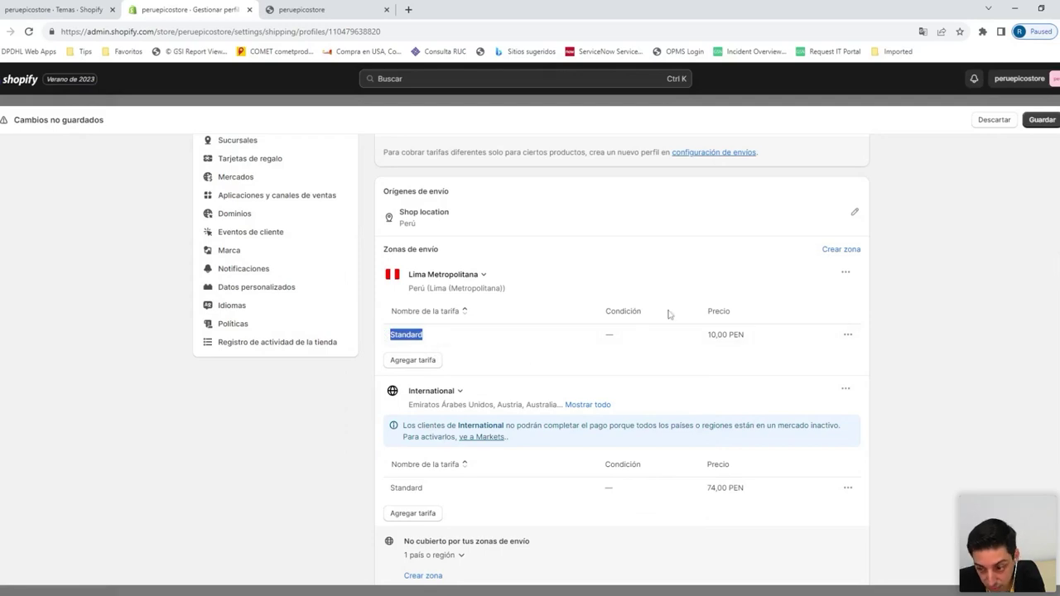
left_click(839, 251)
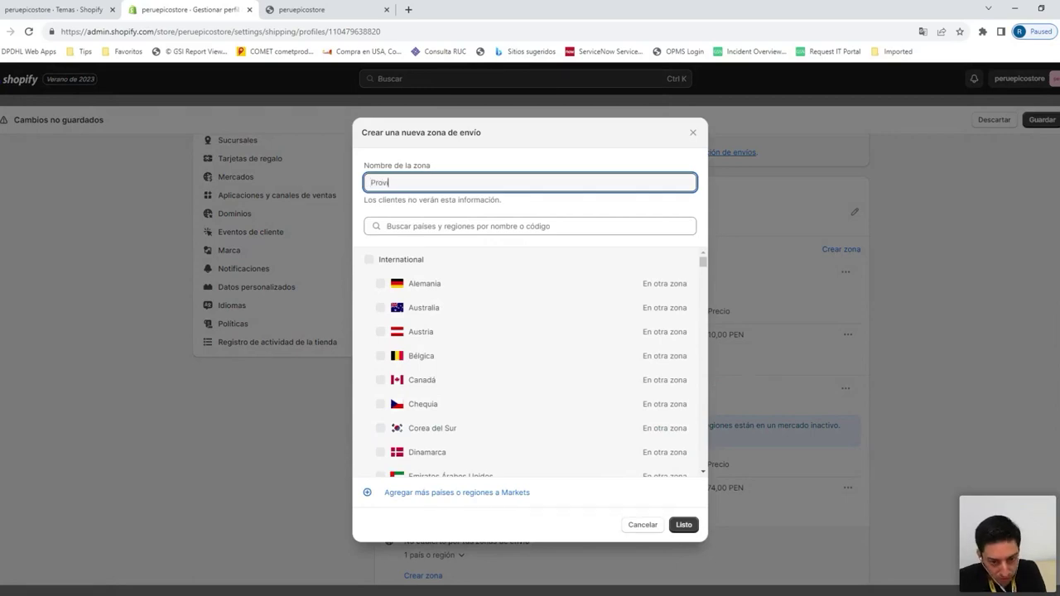
Create the Provincias zone covering Perú's remaining 25 regions outside Lima Metropolitana
scroll(489, 290, "down", 10)
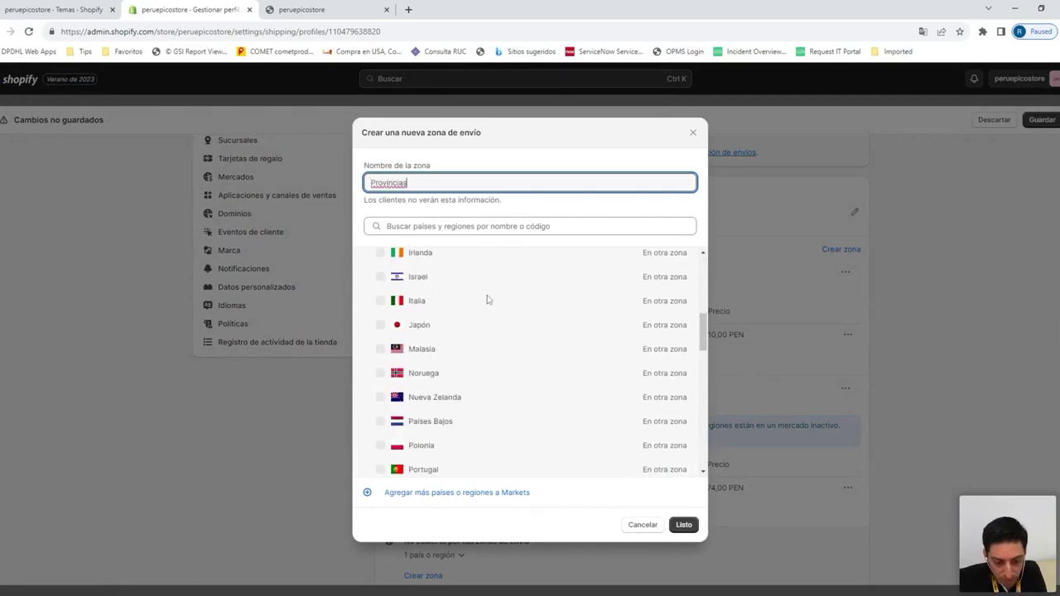
left_click(369, 442)
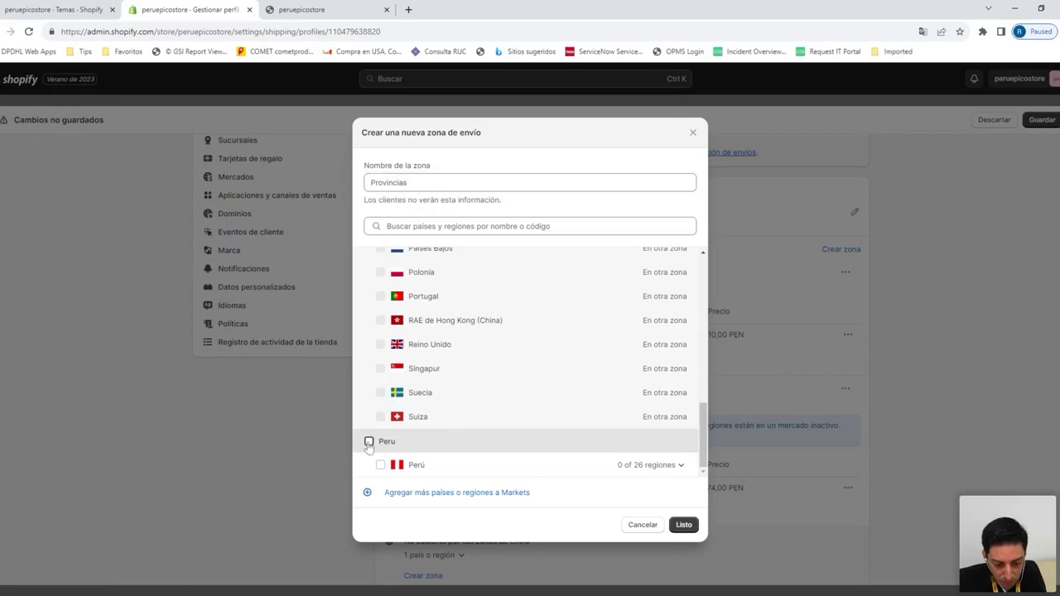
left_click(592, 465)
left_click(381, 444)
left_click(676, 466)
scroll(679, 464, "down", 4)
scroll(654, 448, "down", 3)
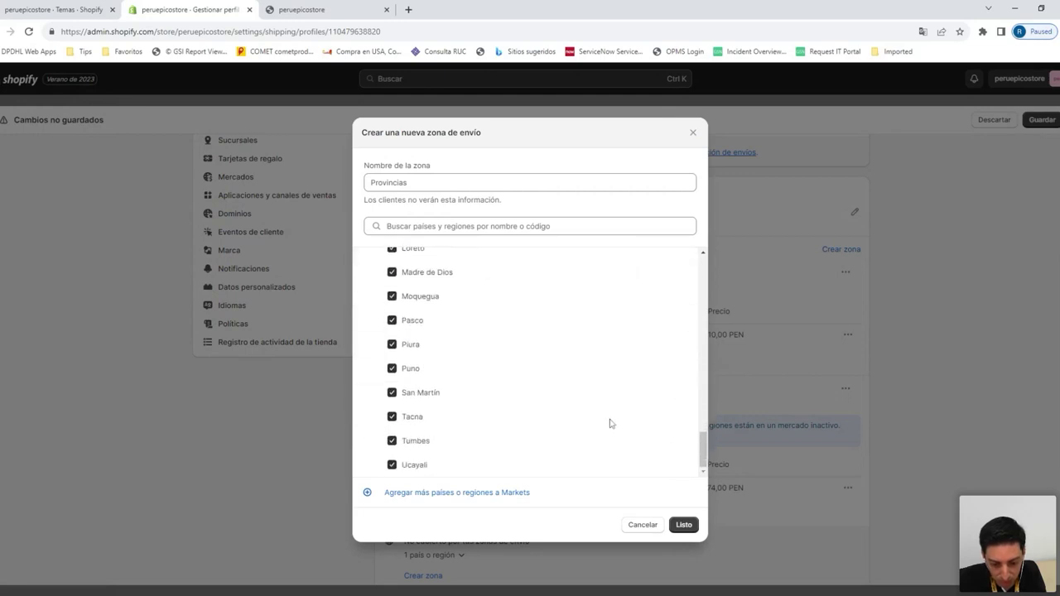
scroll(608, 423, "up", 2)
left_click(683, 525)
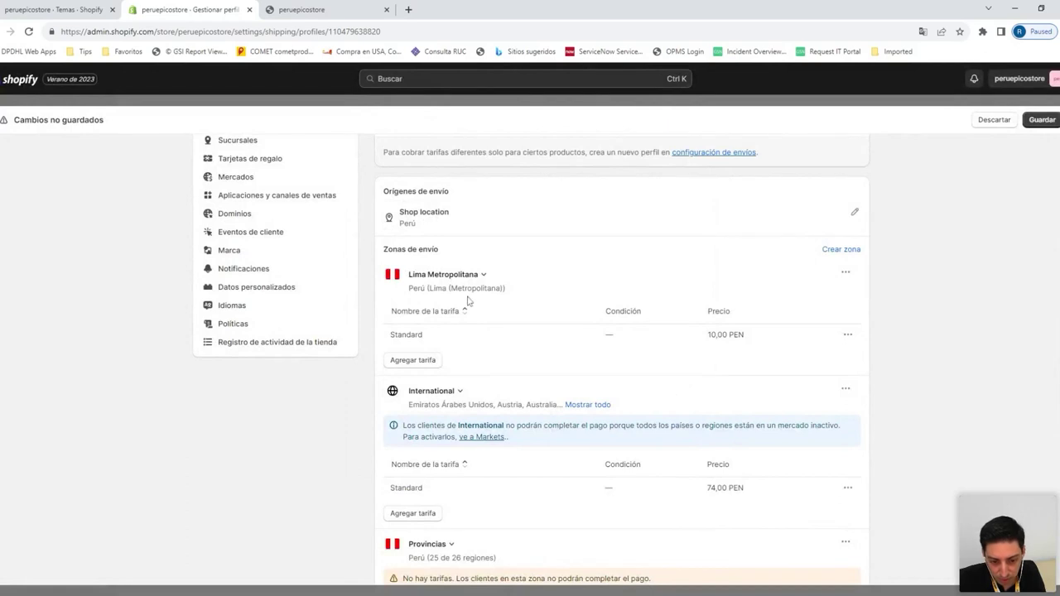
scroll(474, 318, "down", 5)
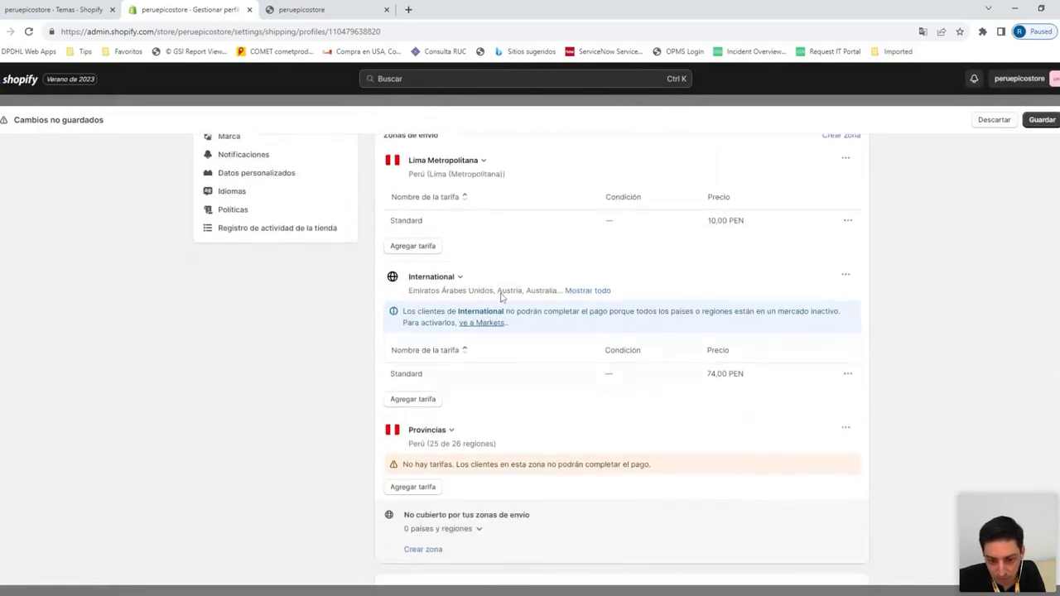
scroll(501, 356, "down", 1)
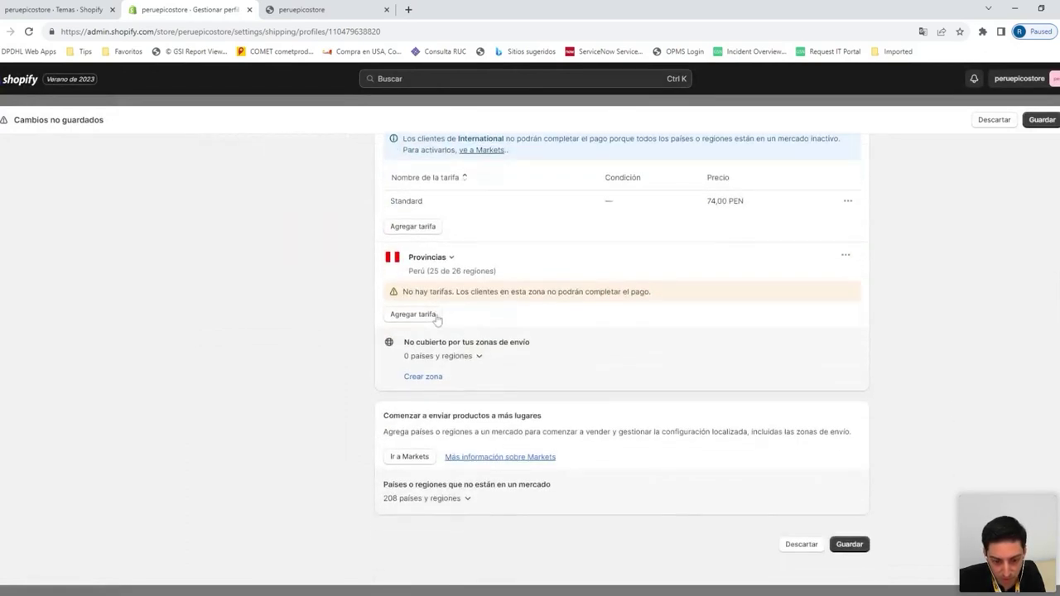
left_click(429, 315)
Add a Standard rate of 30 PEN to the Provincias zone
left_click(495, 325)
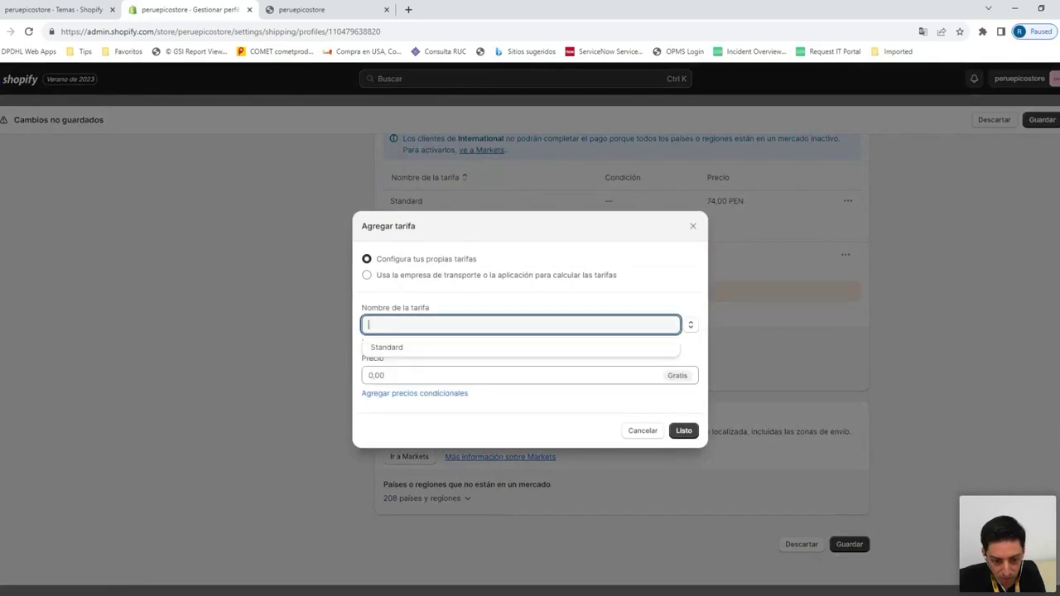
type("Standard")
left_click(384, 375)
key("ctrl+a")
type("30")
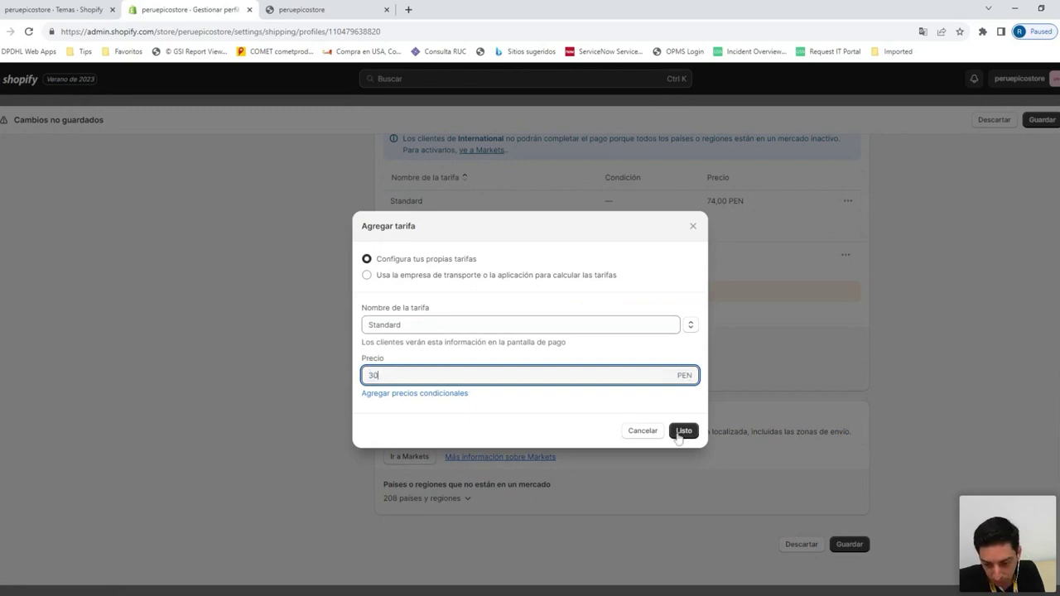
left_click(683, 431)
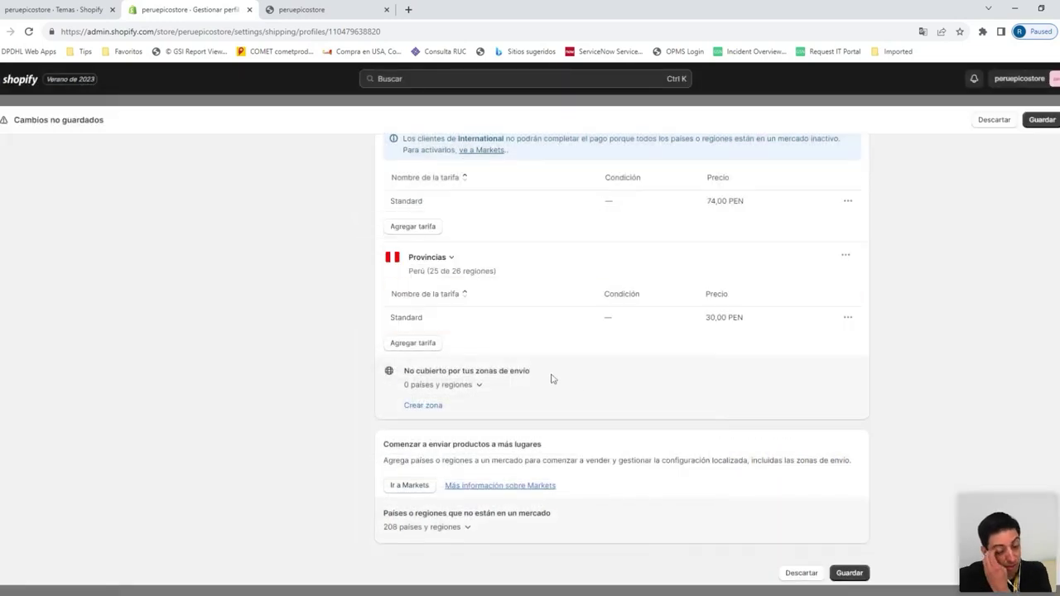
Check which regions no zone covers, then save the shipping profile
scroll(553, 378, "up", 5)
scroll(530, 332, "down", 1)
scroll(523, 316, "down", 1)
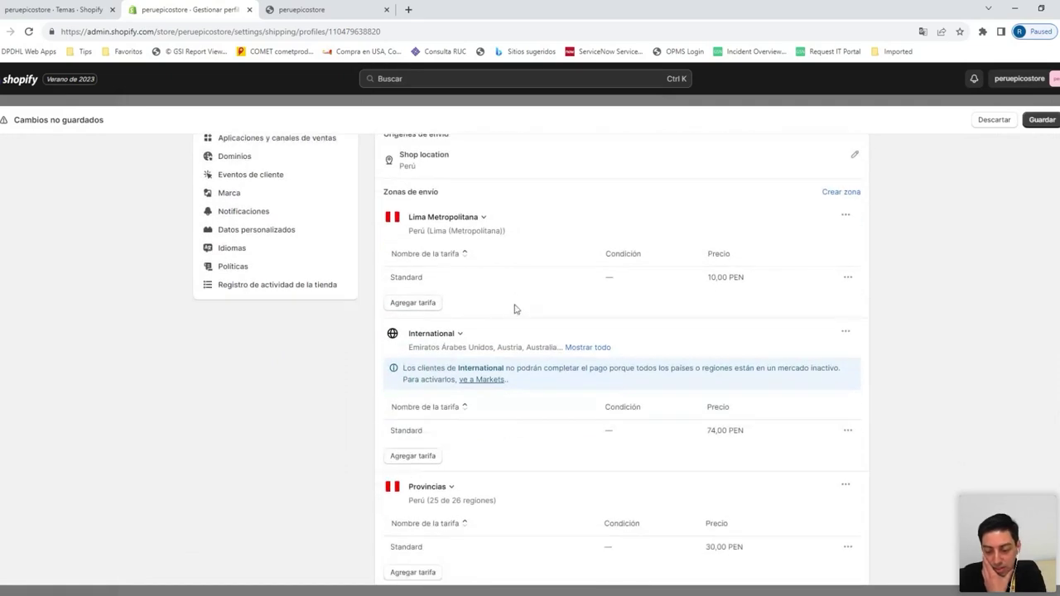
scroll(513, 307, "down", 2)
scroll(509, 410, "up", 3)
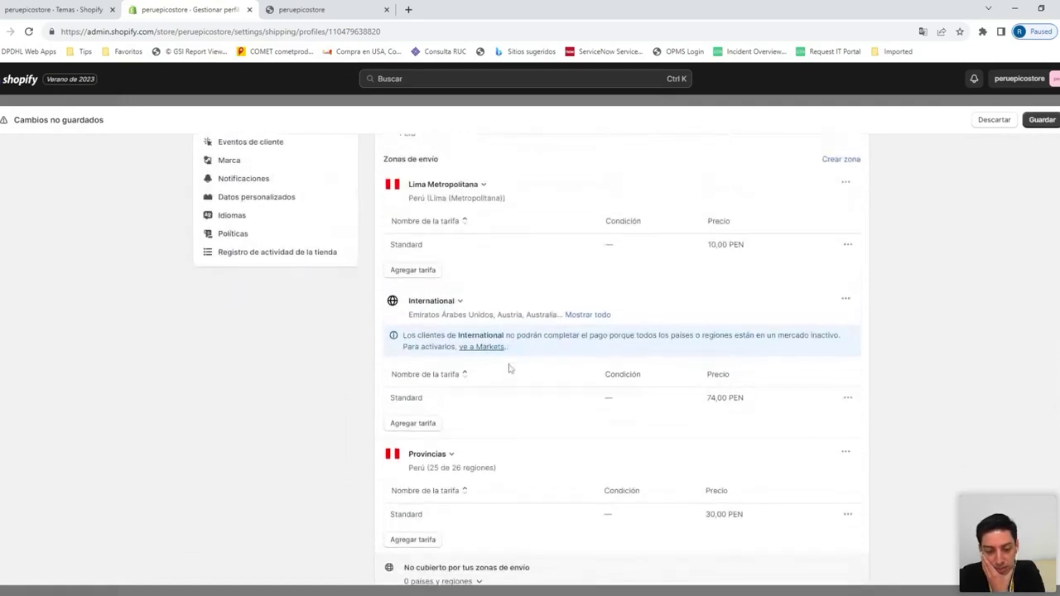
scroll(502, 300, "down", 3)
scroll(502, 300, "down", 2)
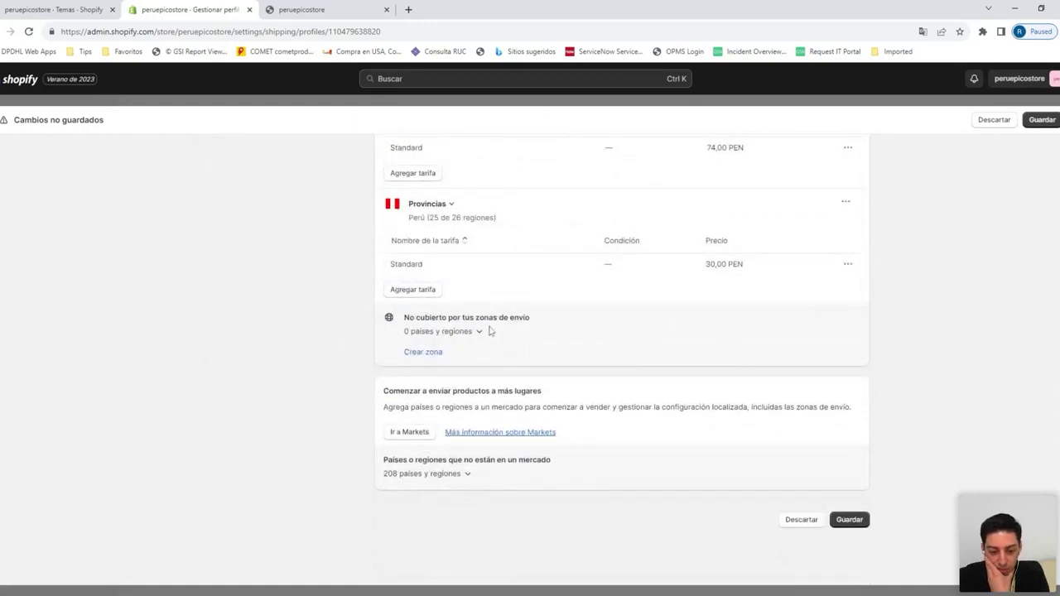
scroll(495, 336, "up", 8)
scroll(495, 353, "up", 1)
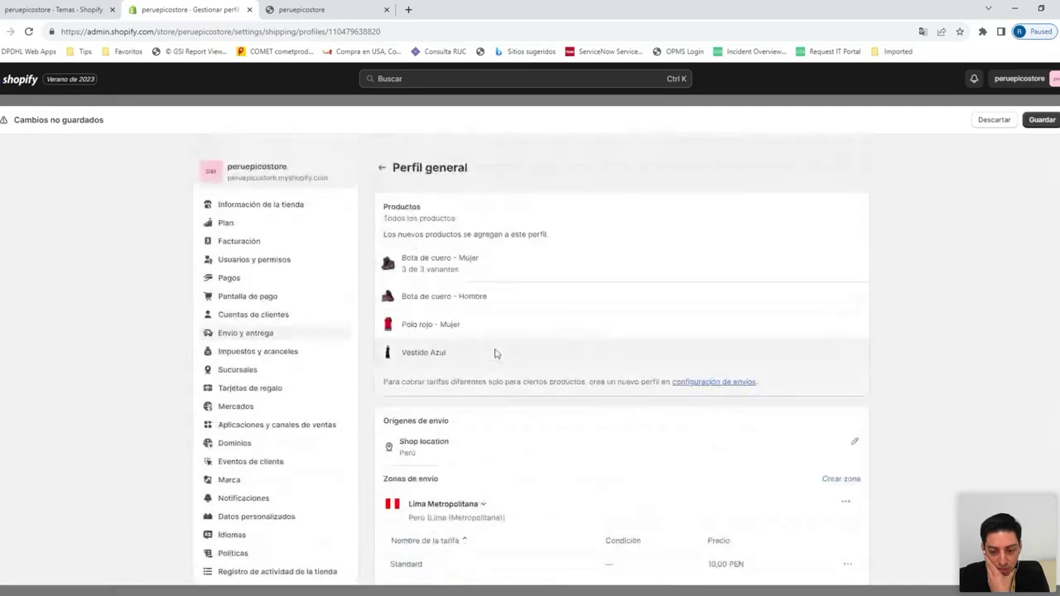
scroll(494, 354, "down", 5)
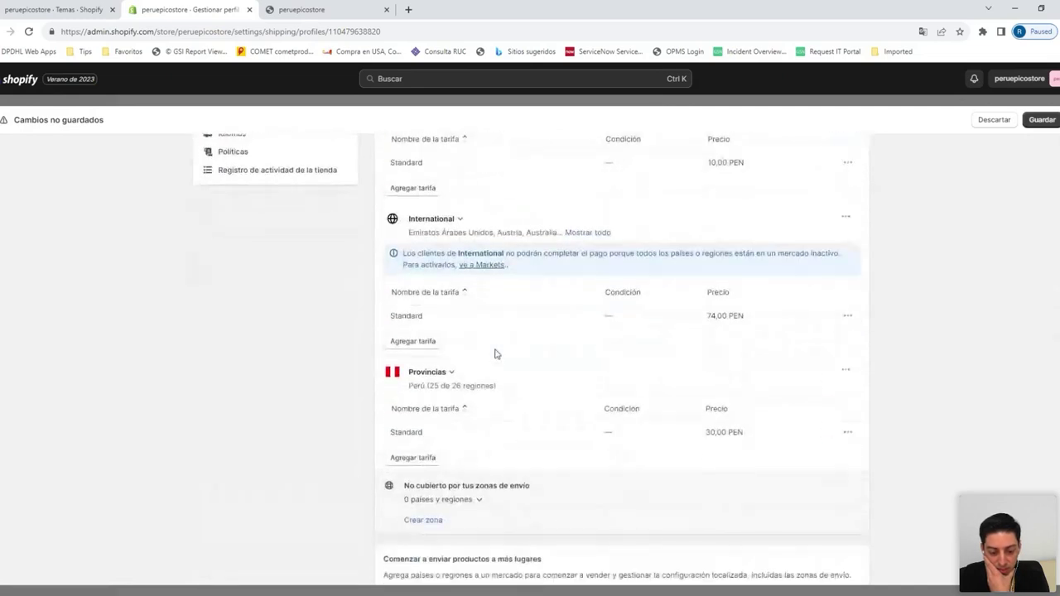
scroll(495, 354, "down", 2)
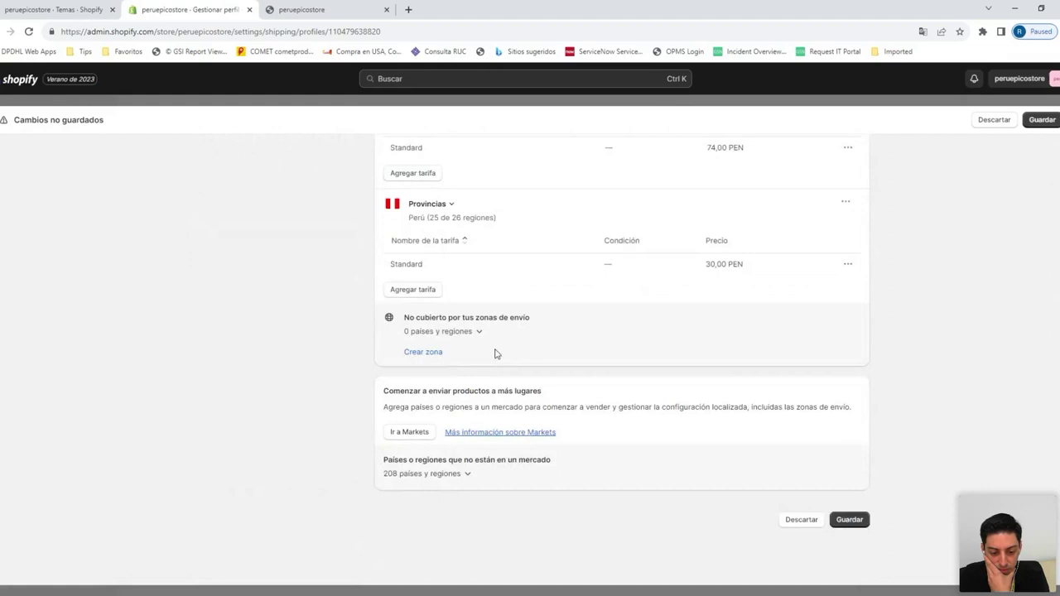
left_click(469, 334)
scroll(469, 334, "up", 10)
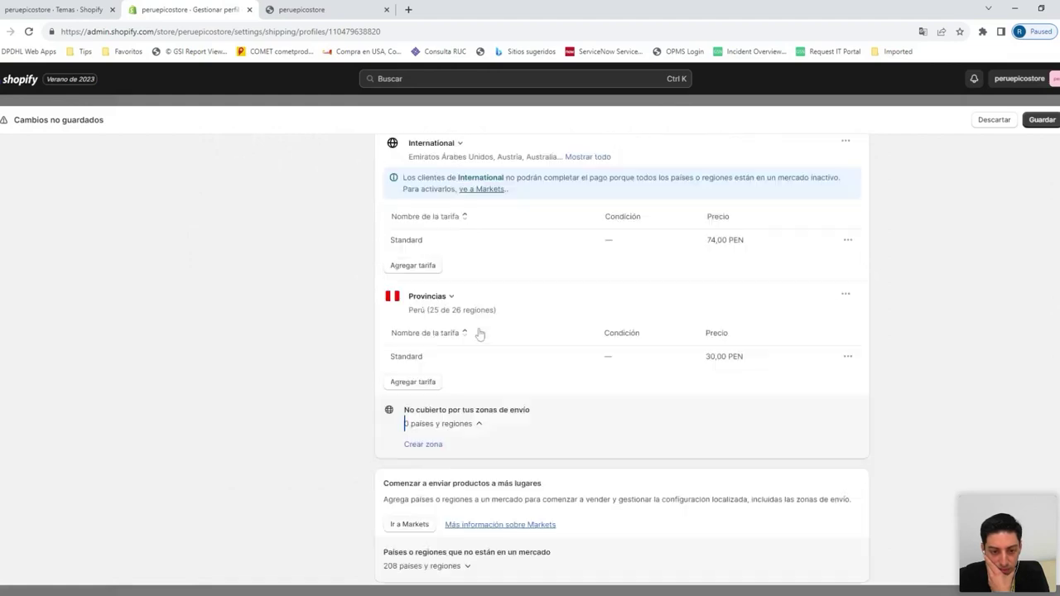
left_click(1042, 119)
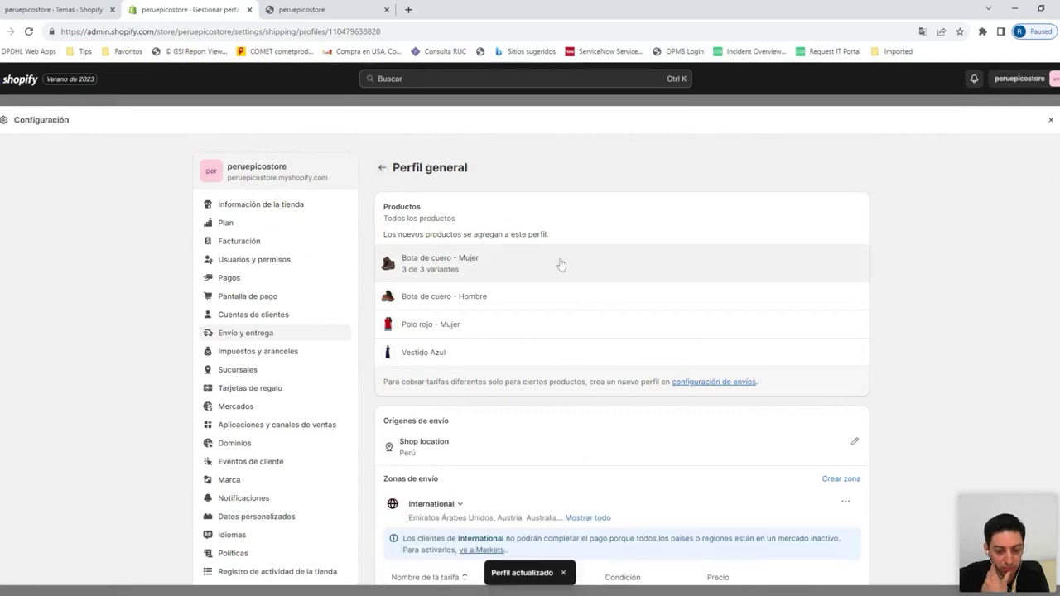
scroll(561, 263, "down", 5)
scroll(448, 435, "down", 2)
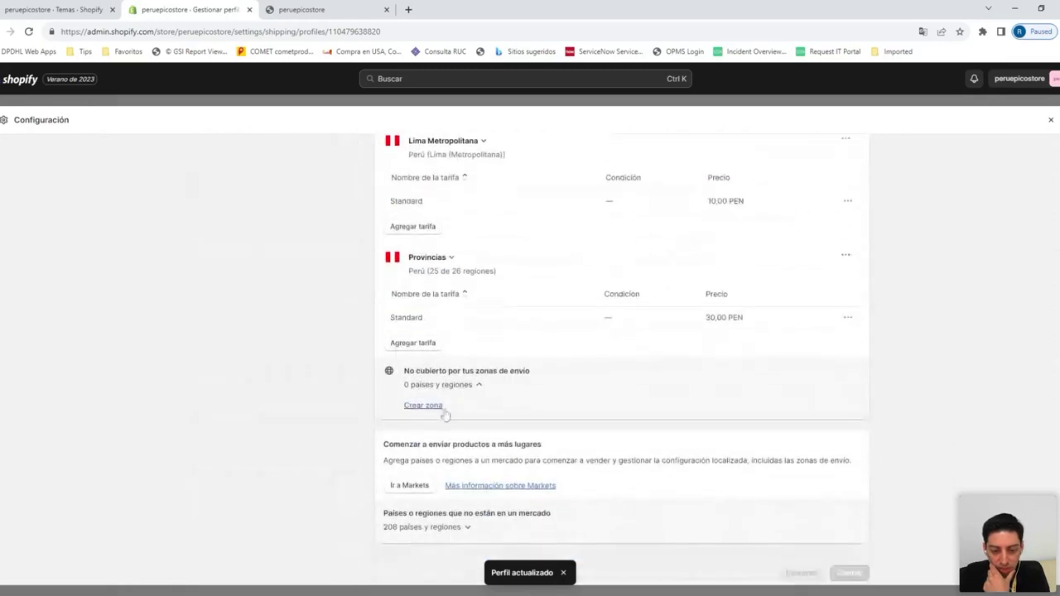
scroll(443, 365, "up", 1)
scroll(436, 378, "up", 1)
scroll(437, 378, "up", 3)
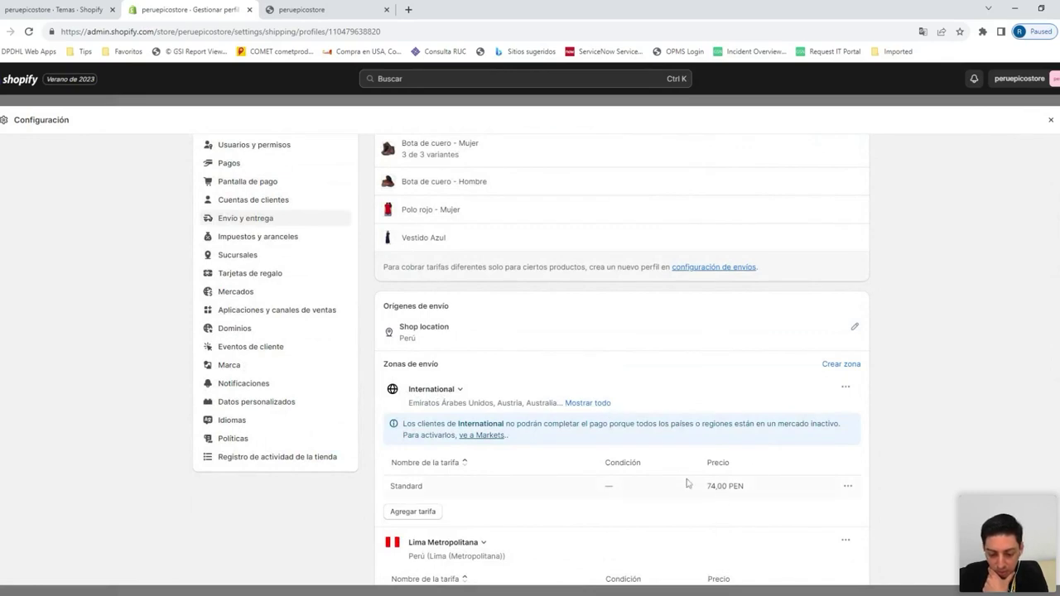
left_click_drag(708, 486, 745, 489)
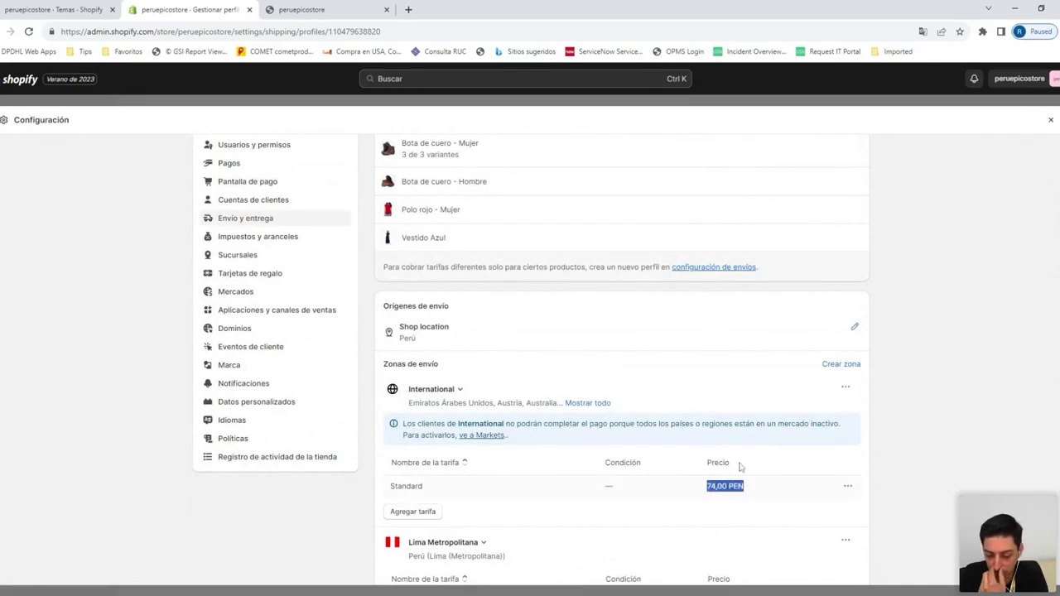
left_click(741, 396)
scroll(739, 391, "down", 1)
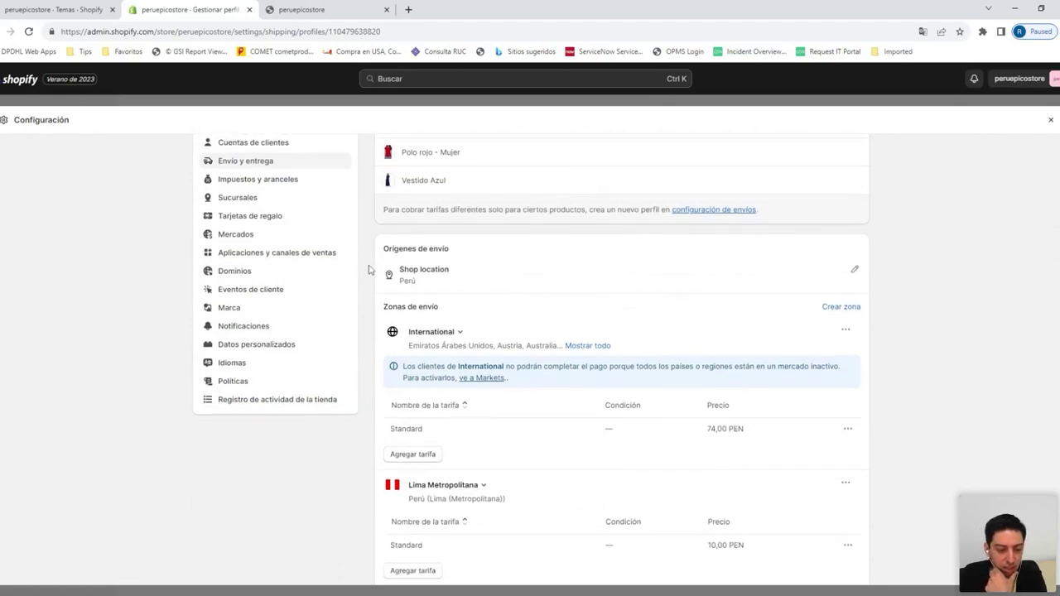
scroll(310, 312, "up", 2)
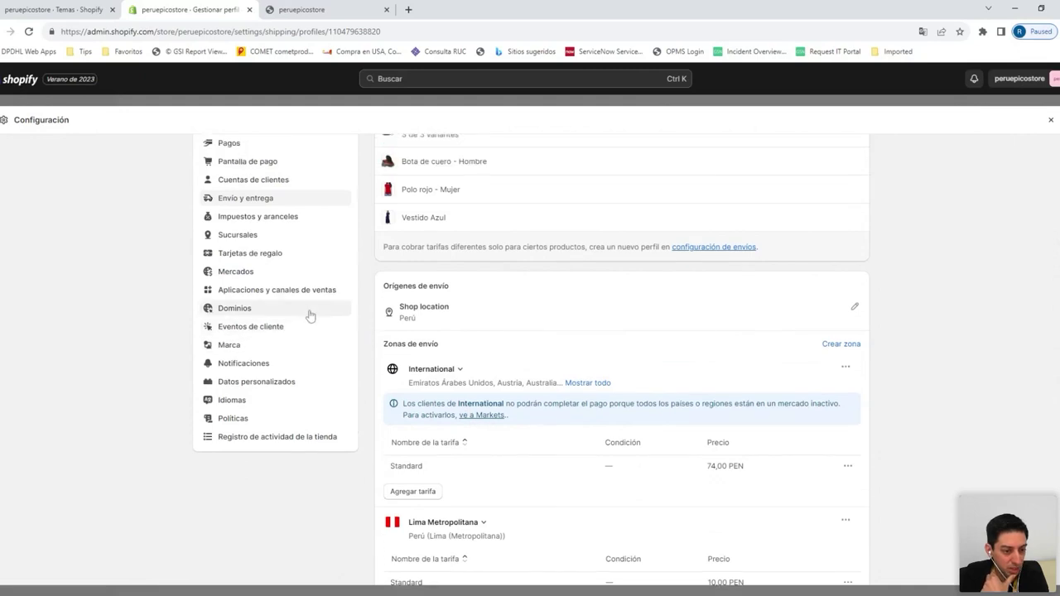
Set the International market's status to Activo and save it
left_click(240, 349)
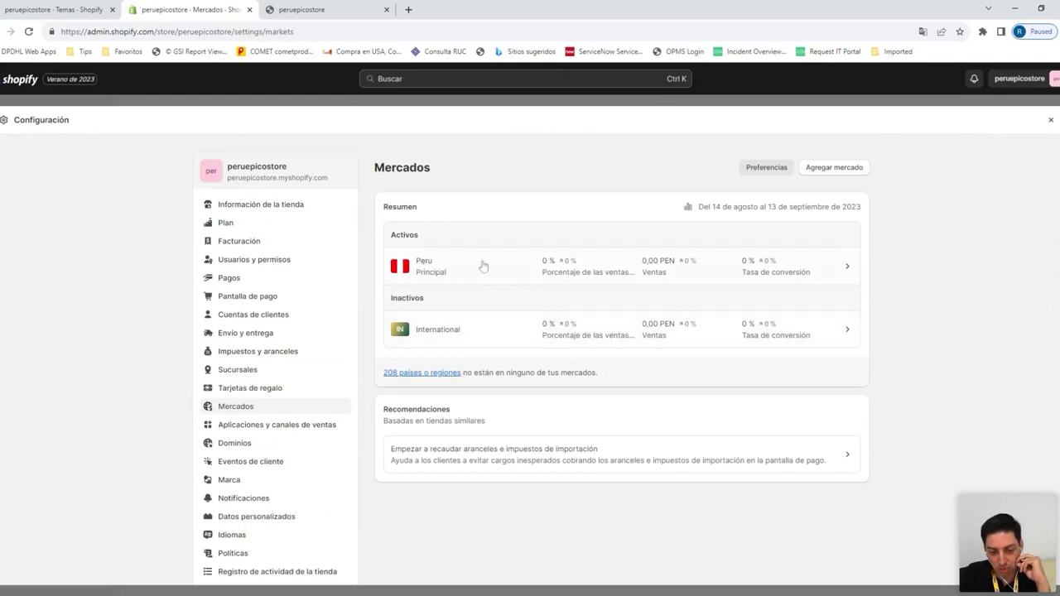
left_click(464, 332)
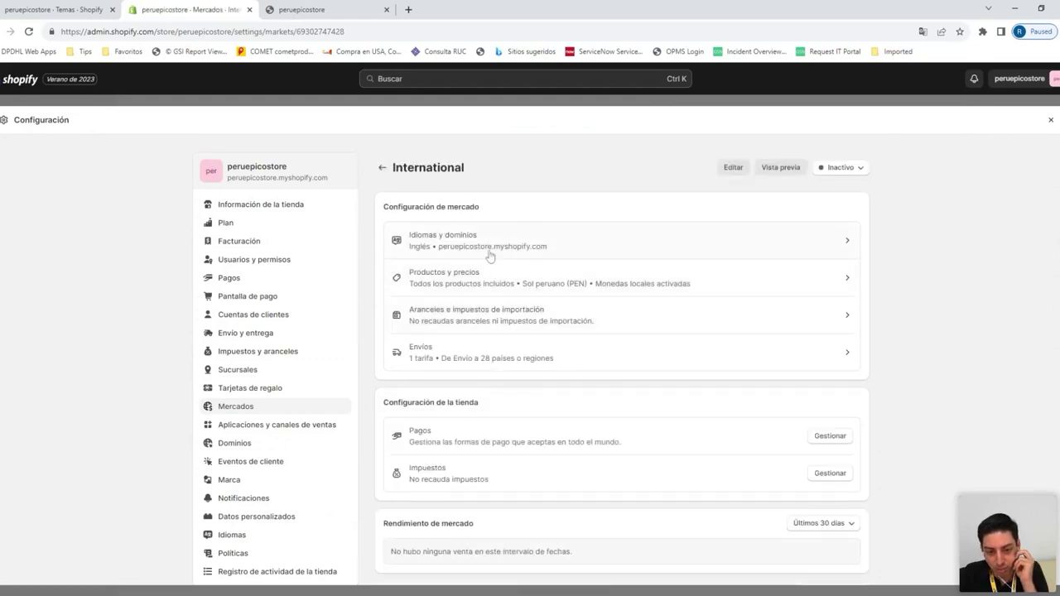
scroll(564, 445, "down", 1)
scroll(819, 161, "up", 1)
left_click(828, 174)
left_click(798, 192)
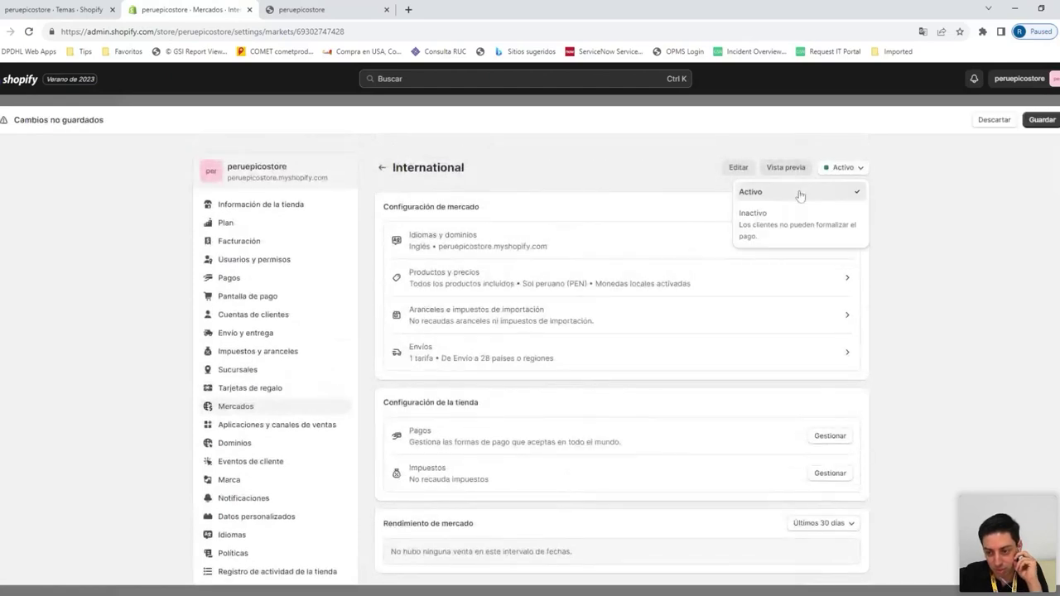
left_click(1034, 122)
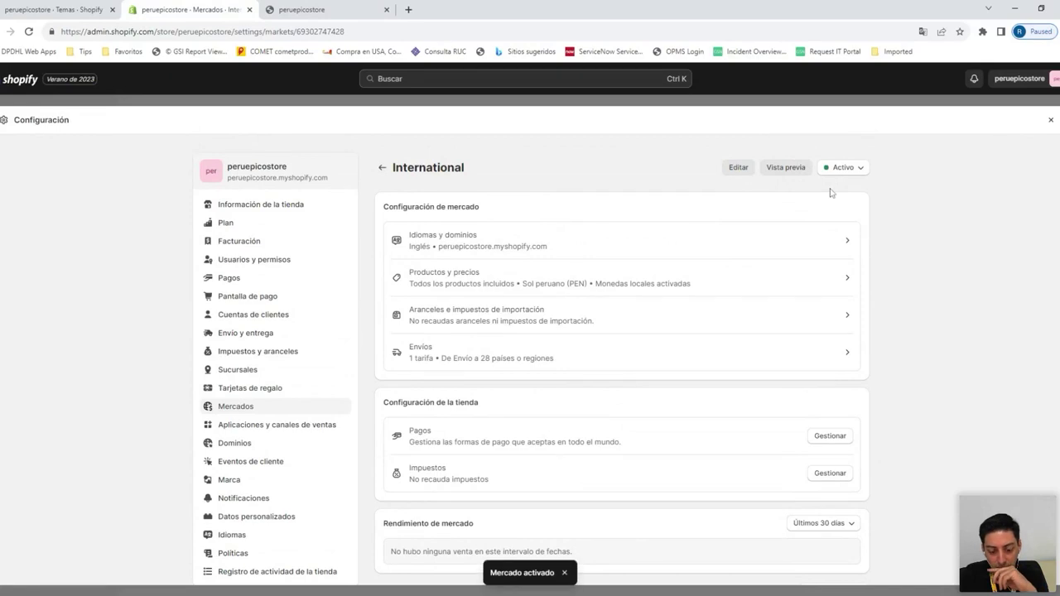
Visit Información de la tienda, then close Configuración to return to the admin
scroll(680, 229, "down", 2)
scroll(679, 229, "up", 2)
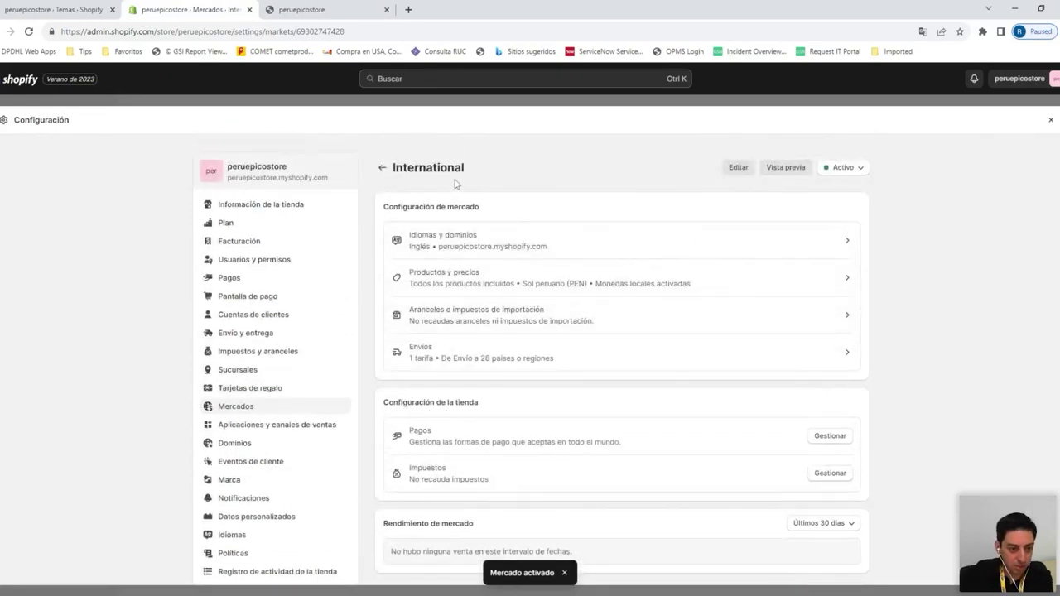
left_click(292, 208)
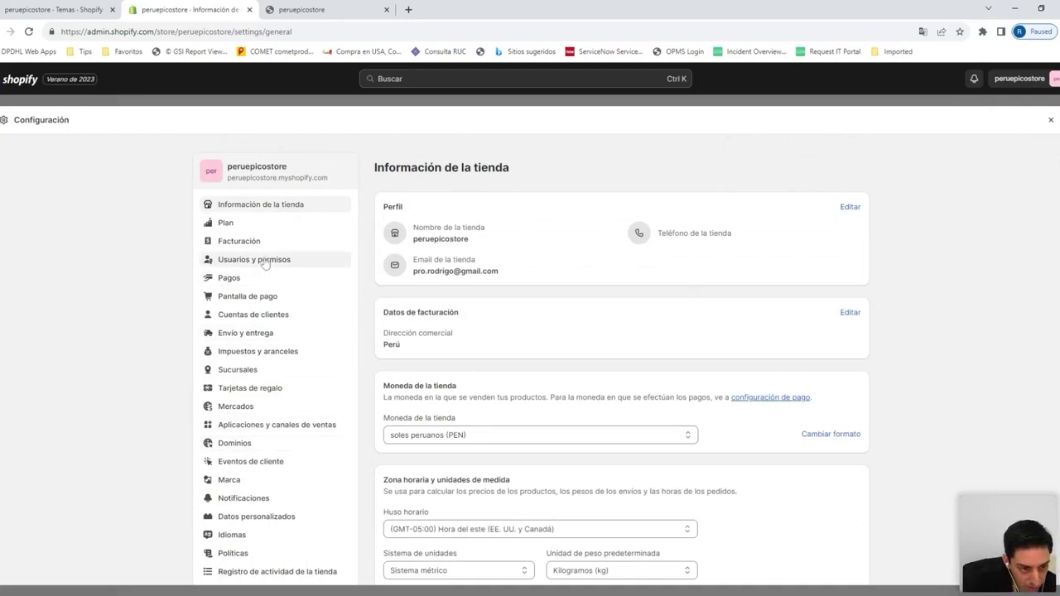
left_click(1050, 119)
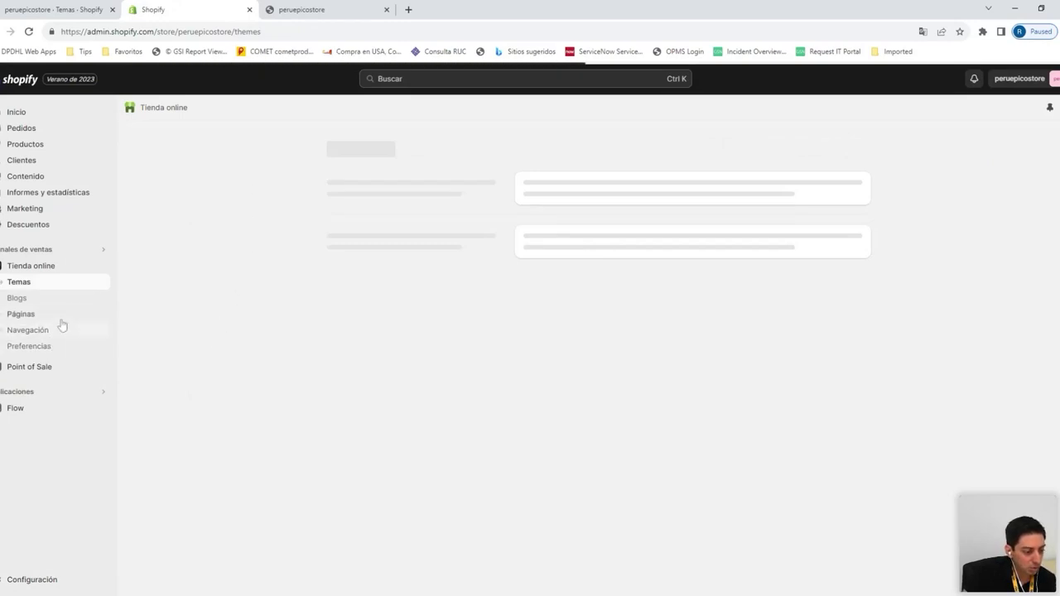
Open the epico storefront in a single tab and add Bota de cuero - Hombre to the cart from Shop all
left_click(99, 266)
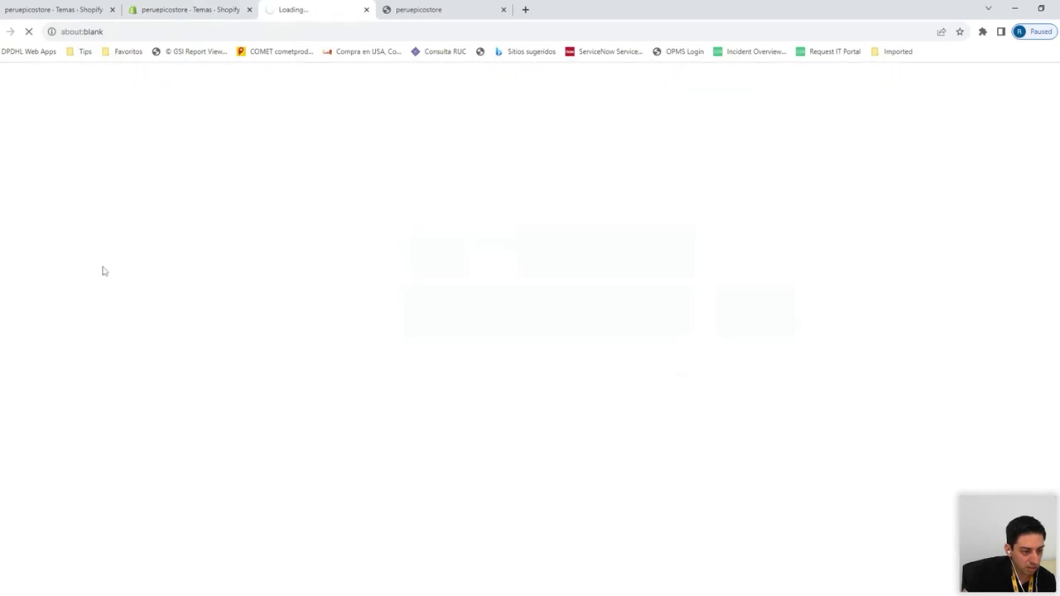
left_click(451, 9)
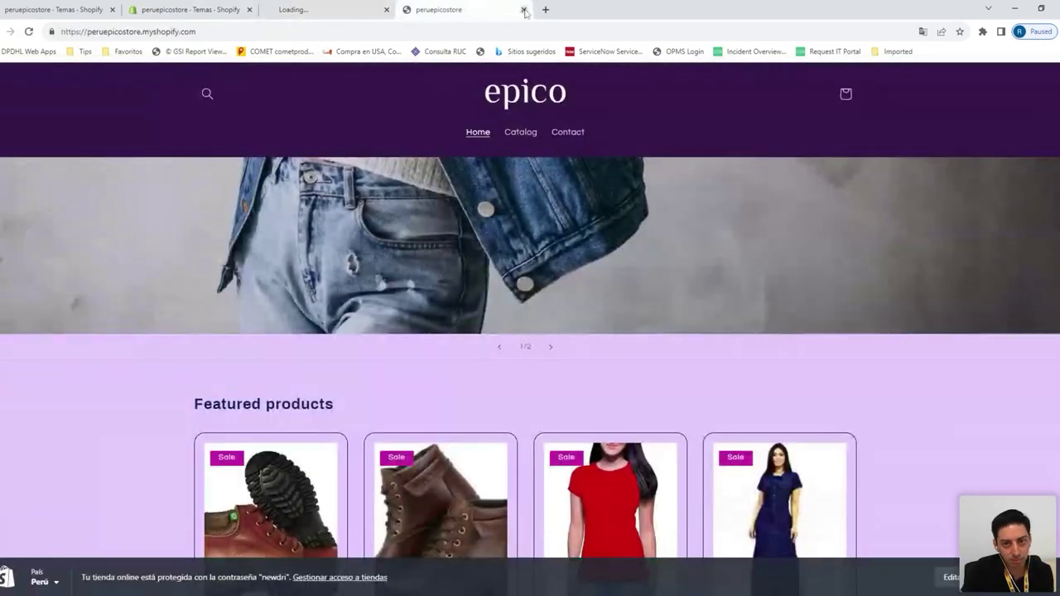
left_click(524, 9)
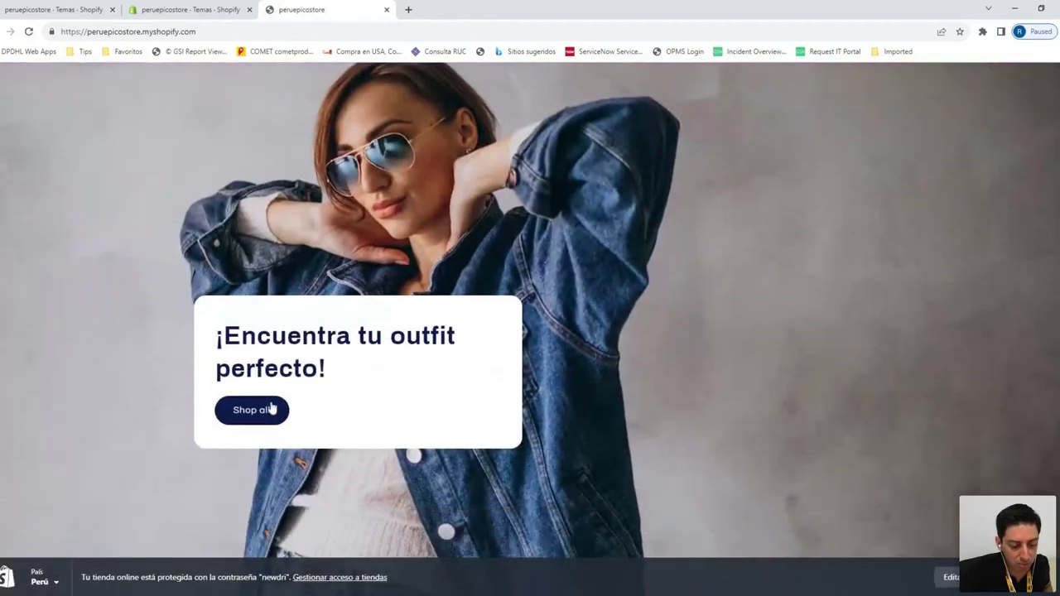
left_click(272, 408)
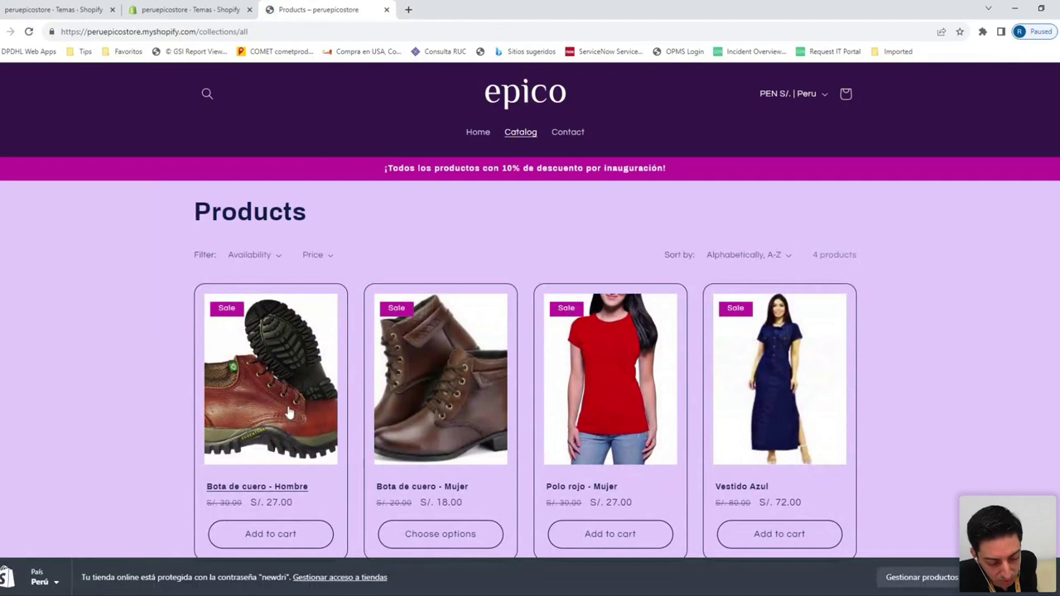
scroll(290, 407, "down", 1)
left_click(280, 487)
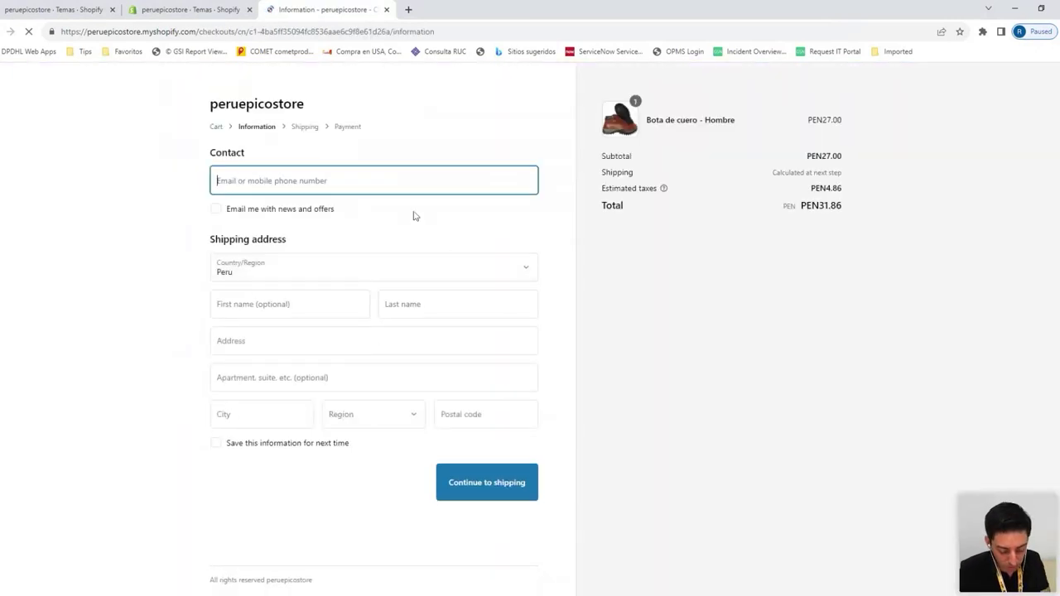
Accept the suggested contact e-mail and enter the customer's first and last name
type("rodrigo")
left_click(386, 208)
left_click(312, 270)
key("Tab")
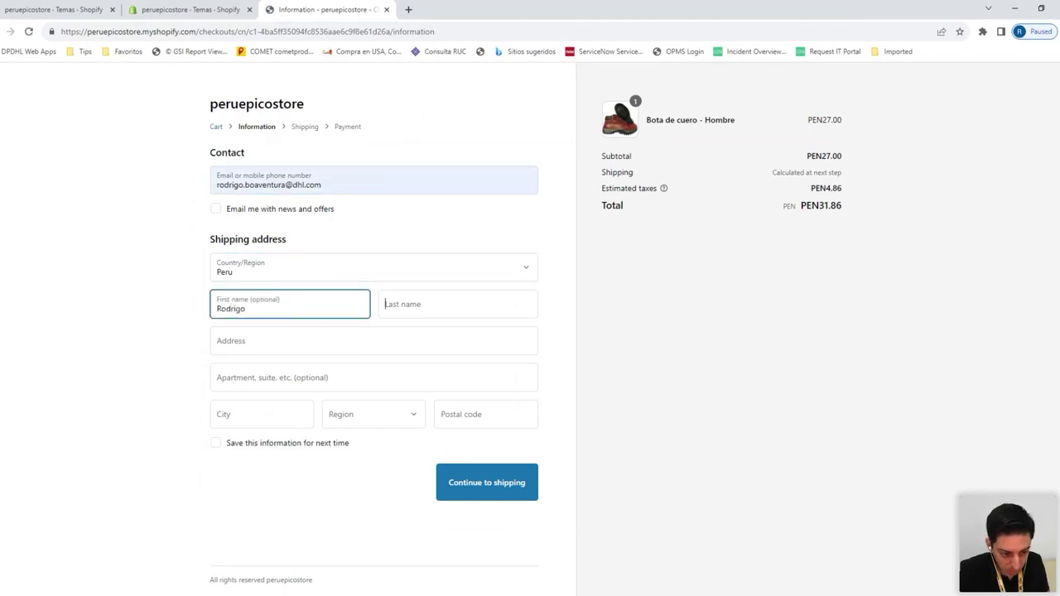
key("Tab")
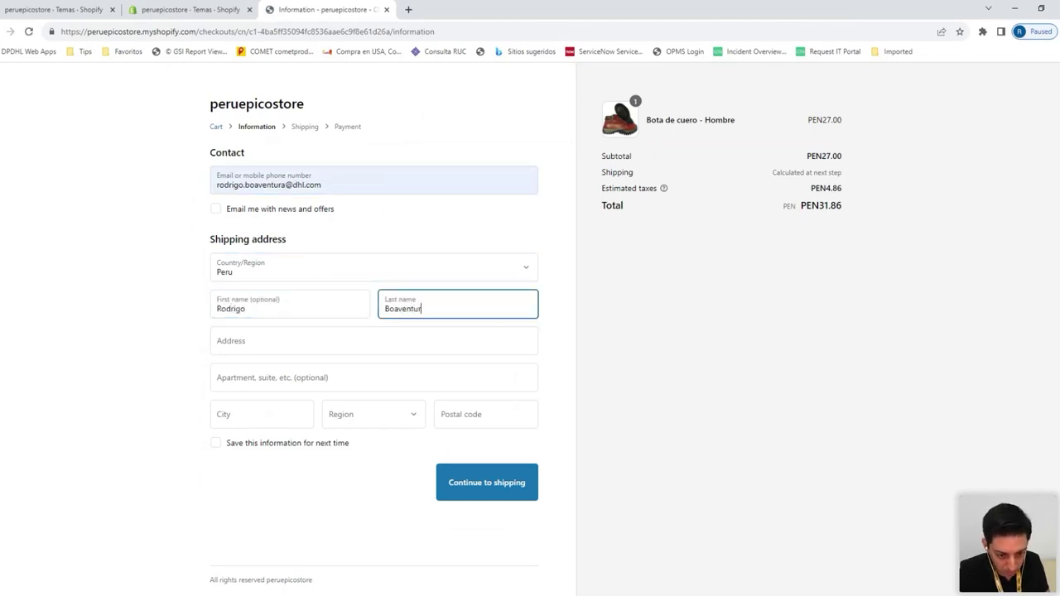
Enter the street address and apartment line, city Lima, region Lima (Metropolitan) and the postal code
key("Tab")
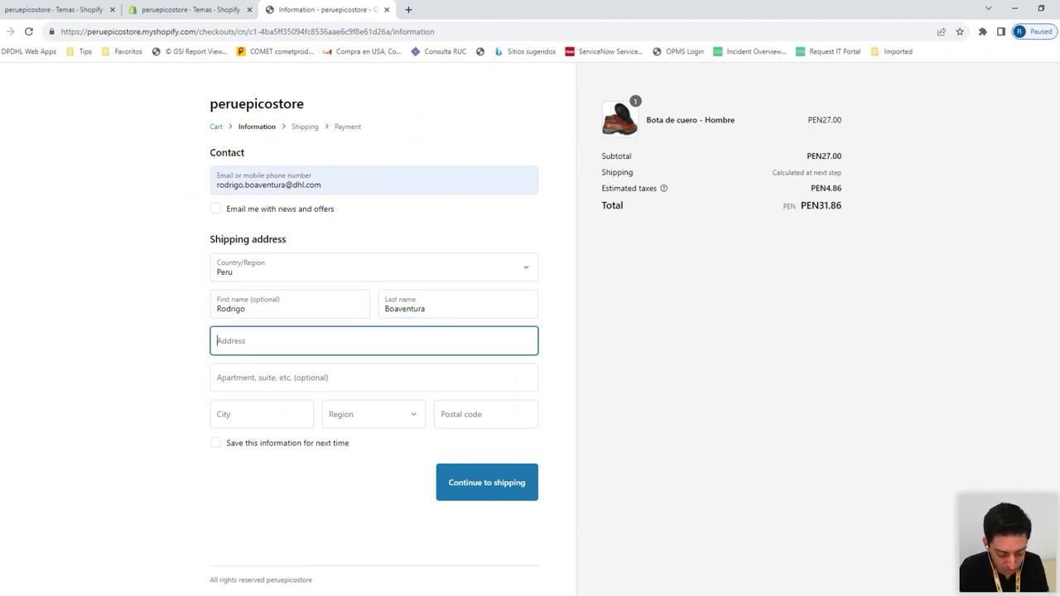
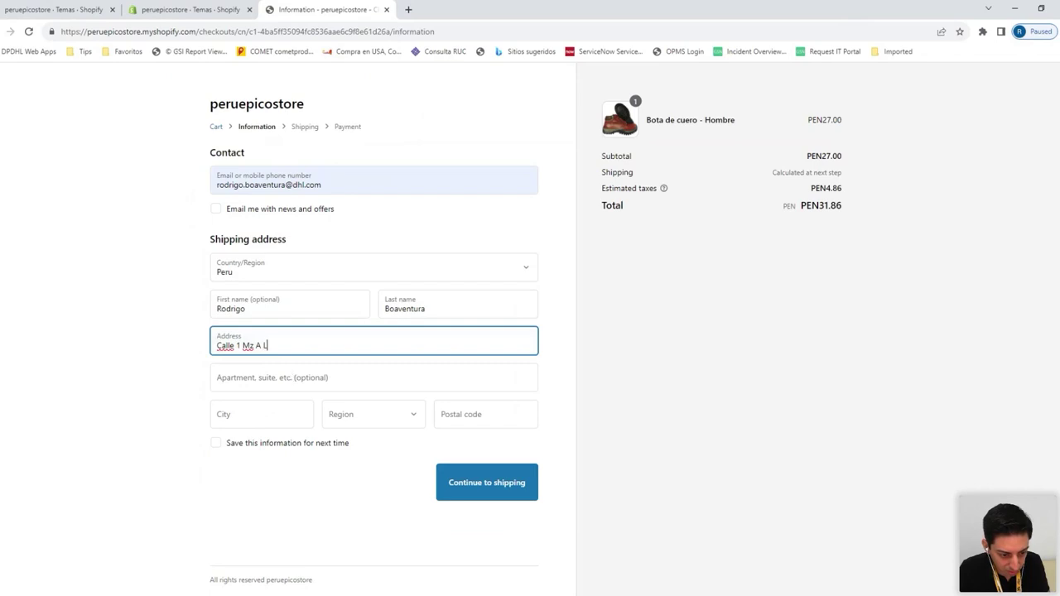
key("Tab")
type("DHL Express")
key("Tab")
type("lima")
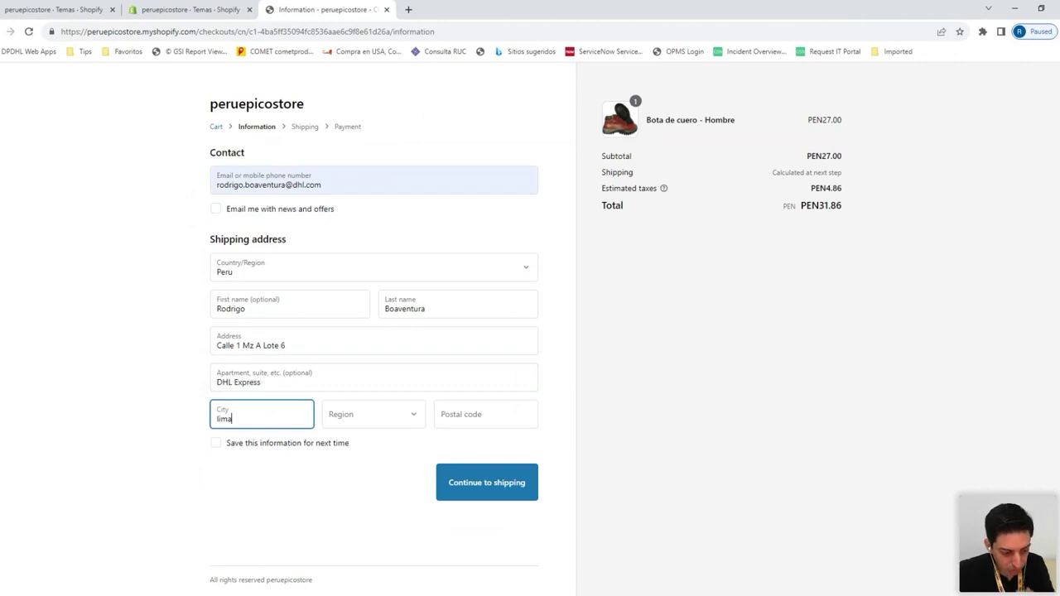
key("ctrl+a")
key("BackSpace")
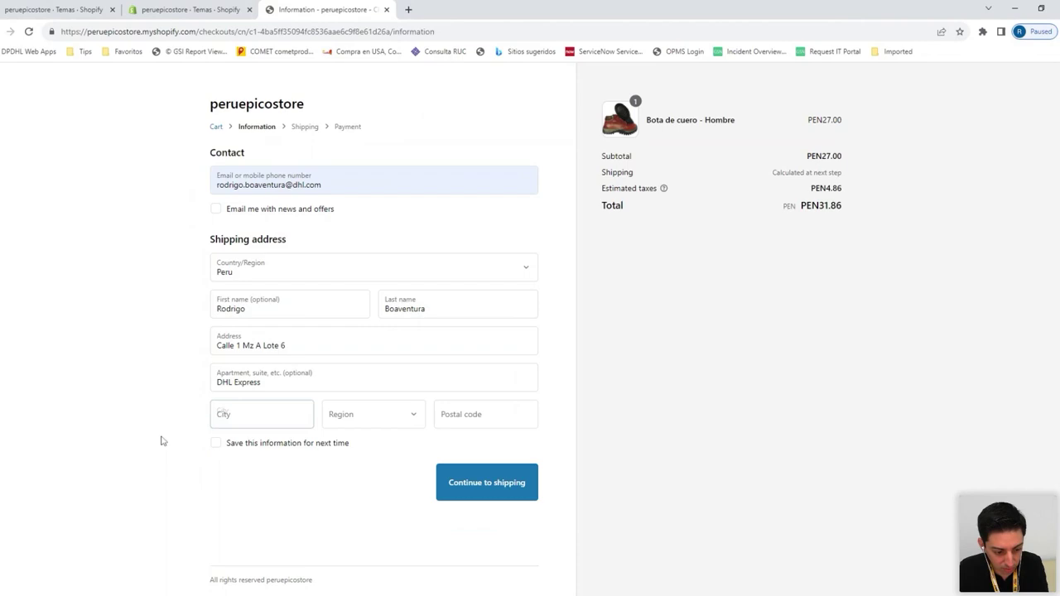
type("Lima")
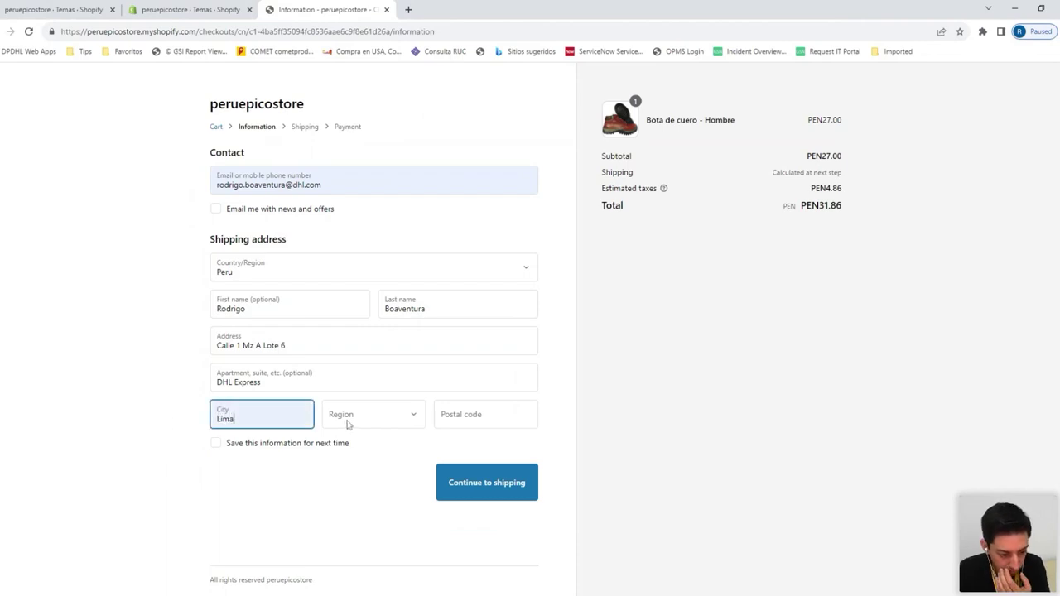
key("Tab")
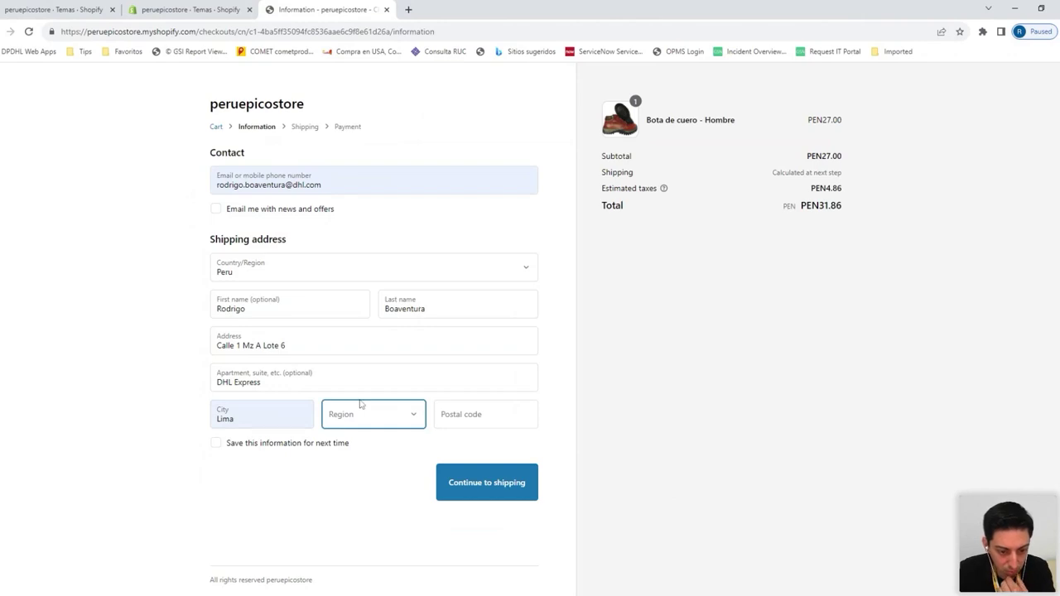
type("lima")
key("Tab")
type("07036")
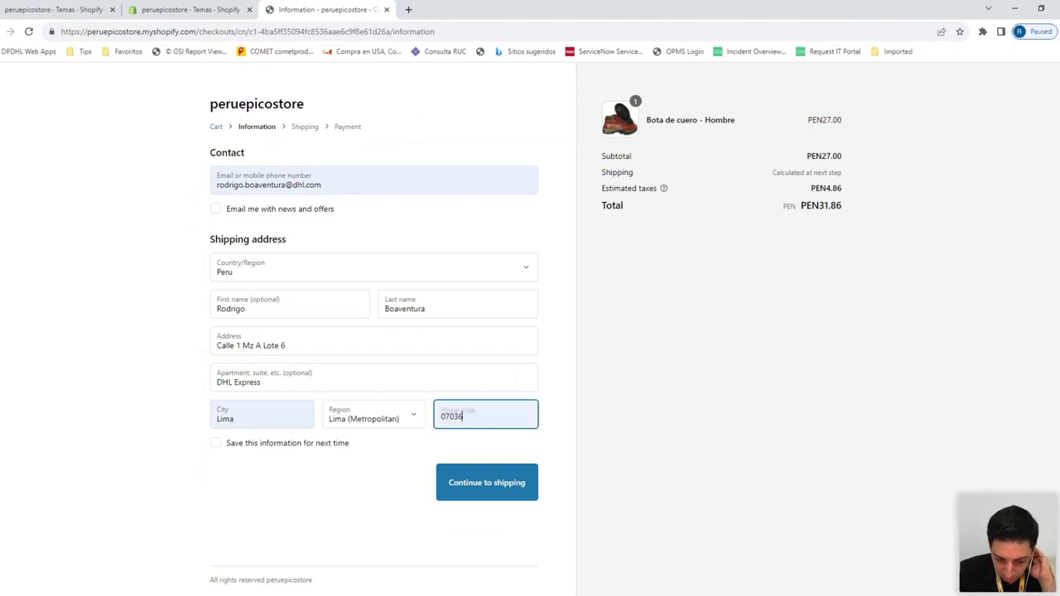
left_click(410, 455)
Check the PEN10.00 Standard shipping rate for Lima, then return to the information step
left_click(474, 481)
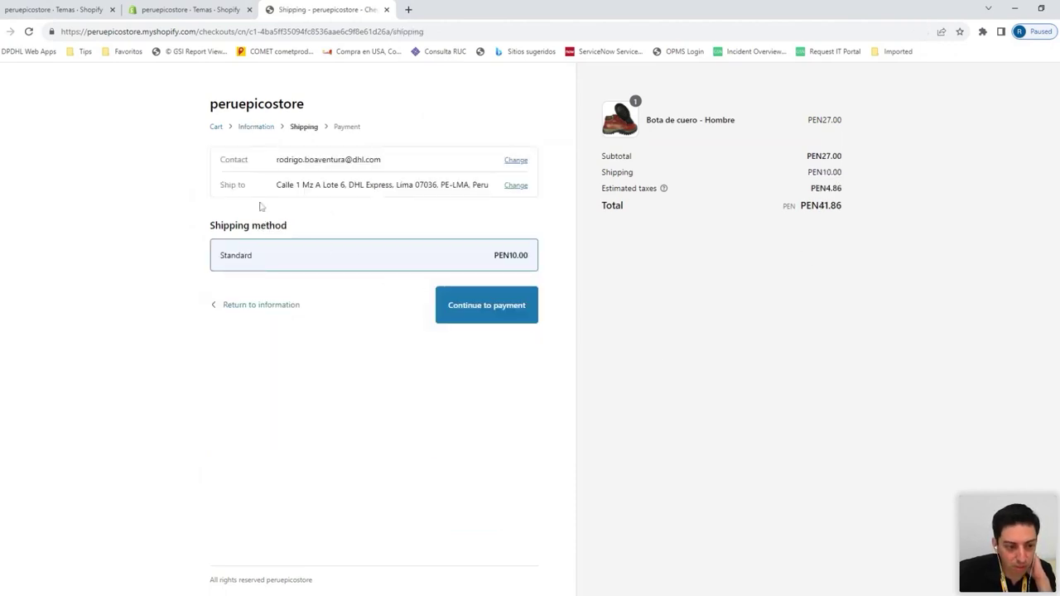
left_click_drag(510, 255, 435, 268)
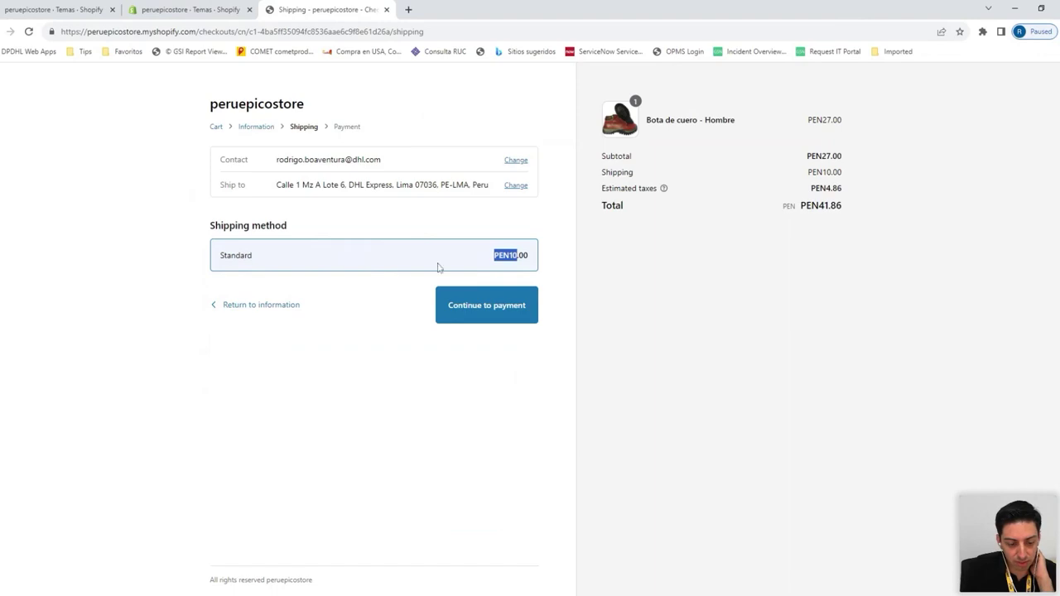
left_click(294, 307)
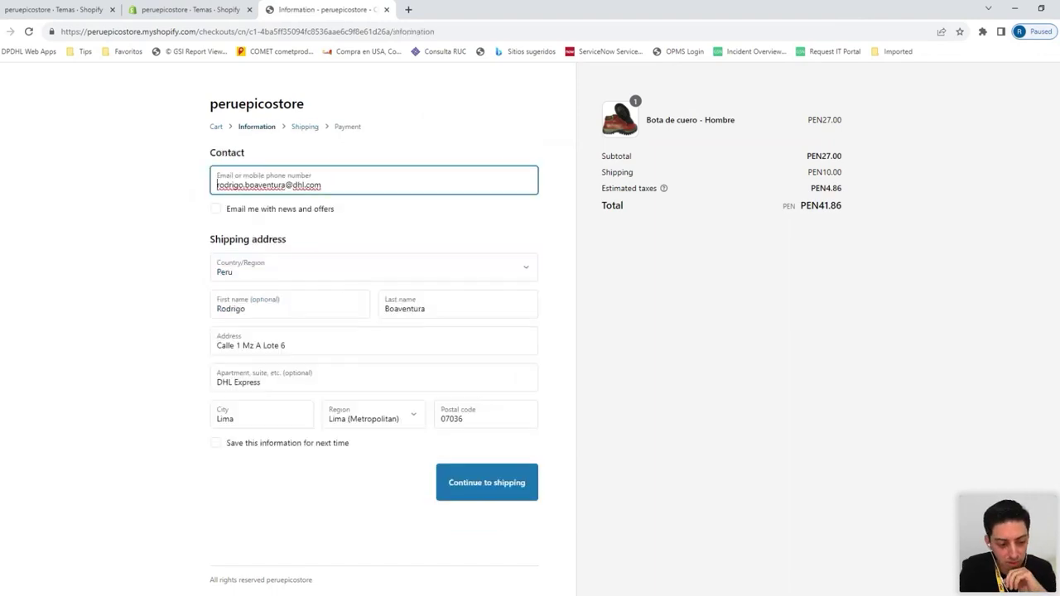
Change the city to callao and region to El Callao, confirming PEN30.00 Standard shipping
left_click(249, 419)
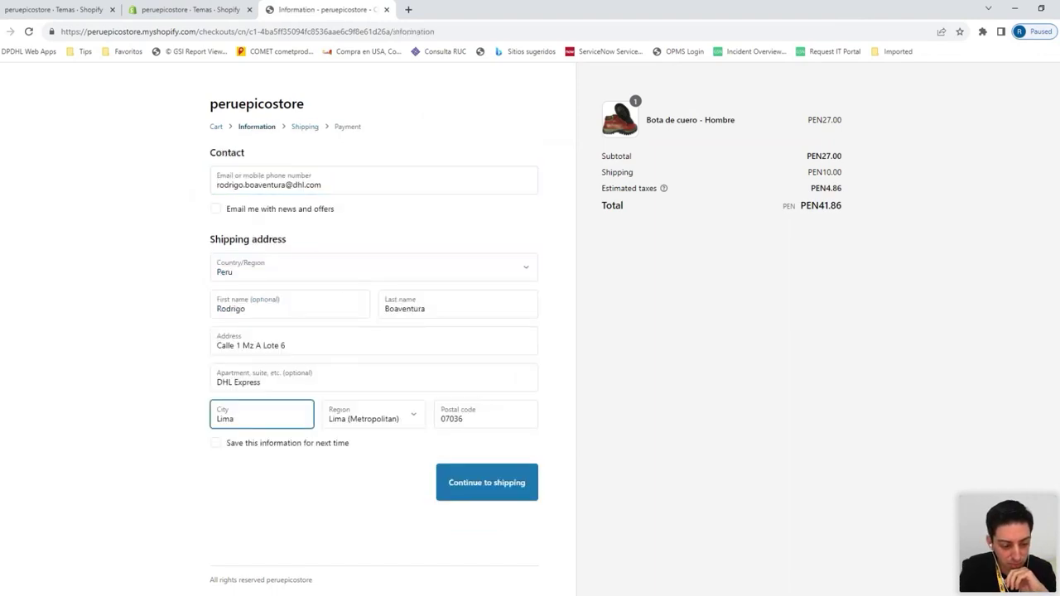
left_click_drag(240, 419, 199, 425)
type("callao")
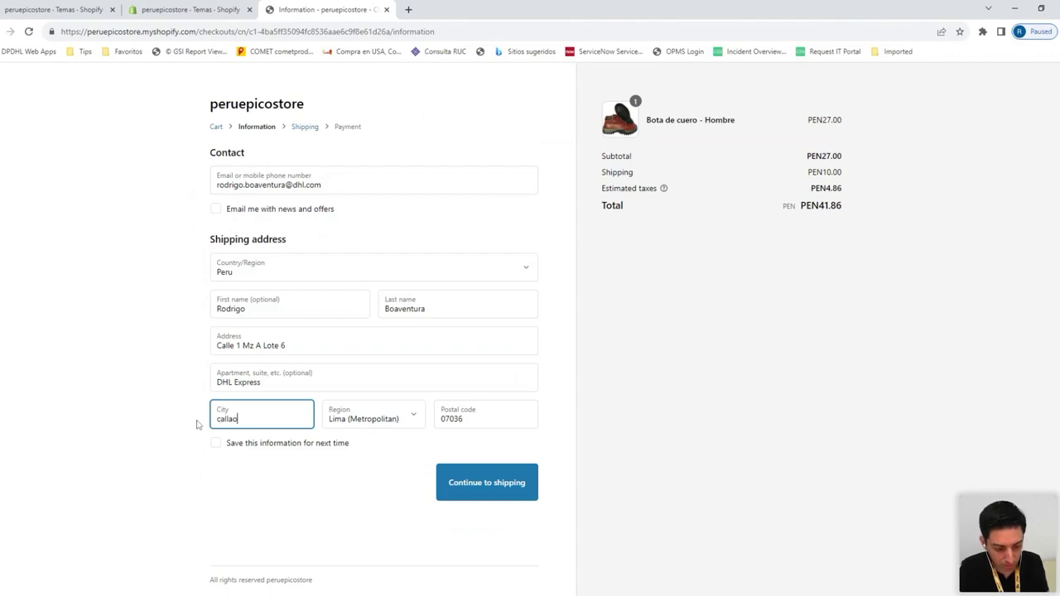
key("Tab")
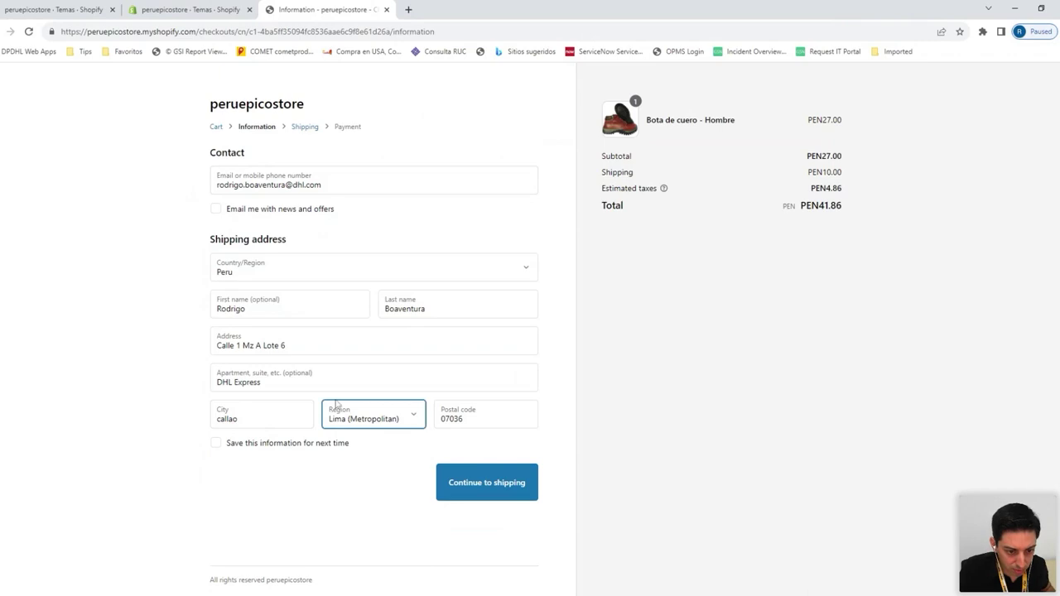
key("e")
left_click(389, 466)
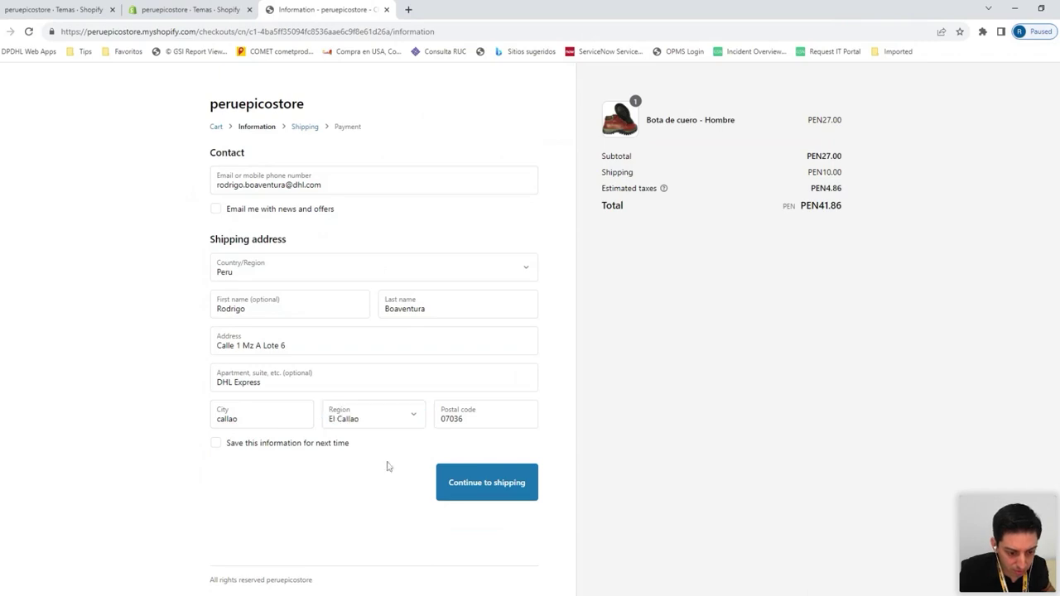
left_click(464, 474)
left_click_drag(496, 265, 542, 266)
Review the PEN4.86 tax, PEN30.00 shipping and PEN61.86 total, then continue to payment
left_click(710, 263)
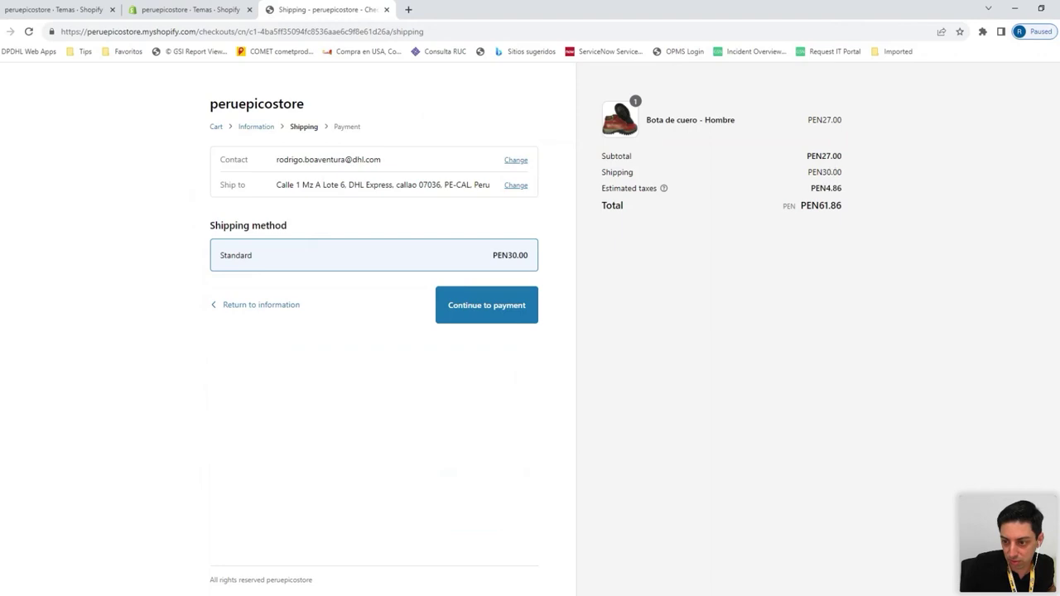
left_click_drag(815, 189, 853, 198)
left_click(829, 240)
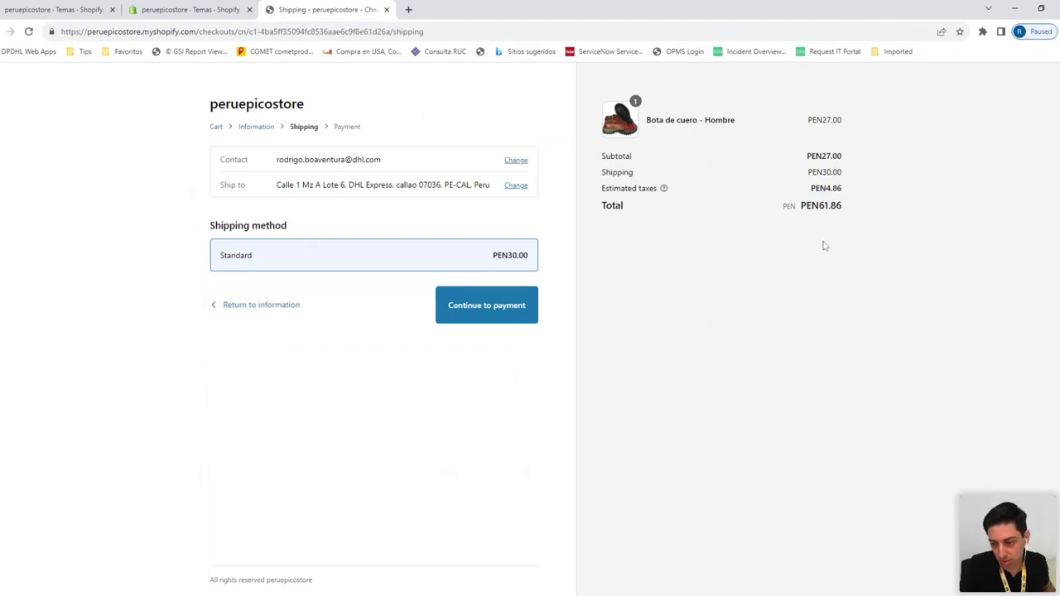
left_click_drag(809, 154, 862, 170)
left_click(862, 170)
left_click_drag(607, 145, 847, 180)
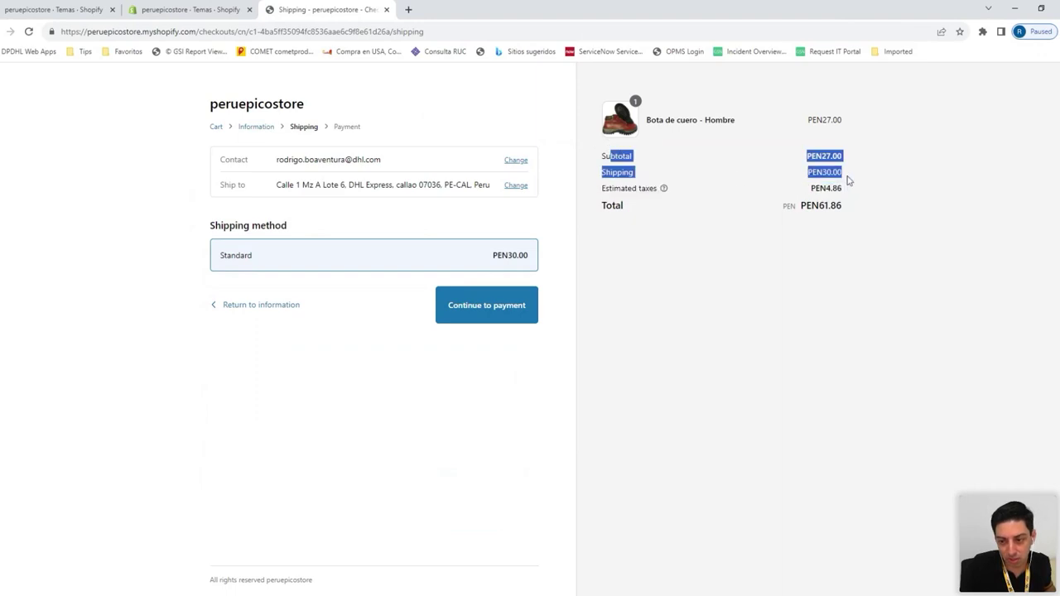
left_click(852, 174)
left_click_drag(608, 151, 859, 194)
left_click(847, 179)
left_click_drag(797, 206, 901, 227)
left_click(829, 278)
left_click(516, 303)
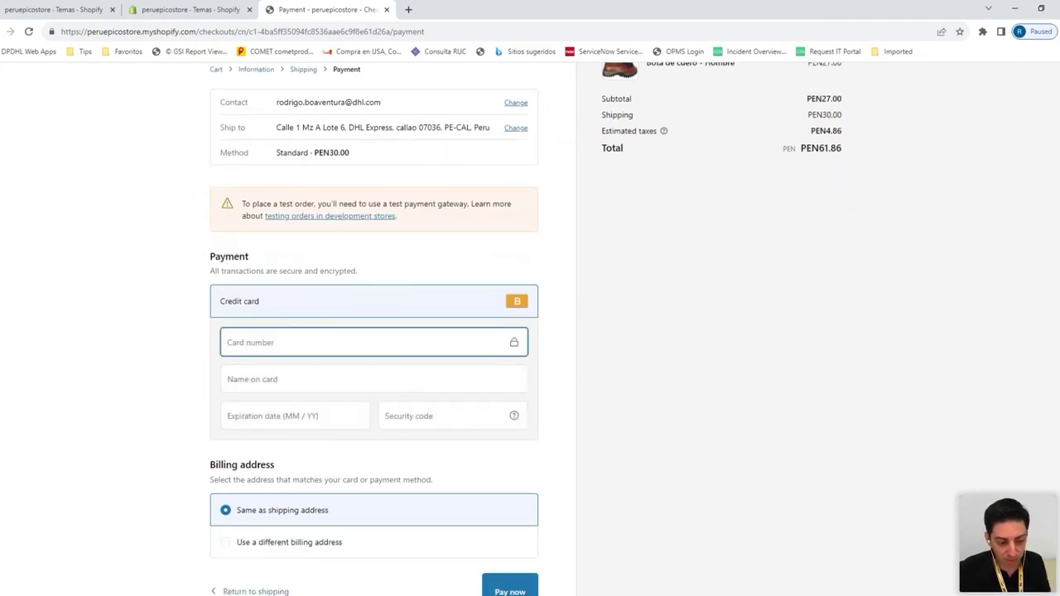
Pay with Bogus test card 1, filling in the cardholder name, expiration date and security code
type("1")
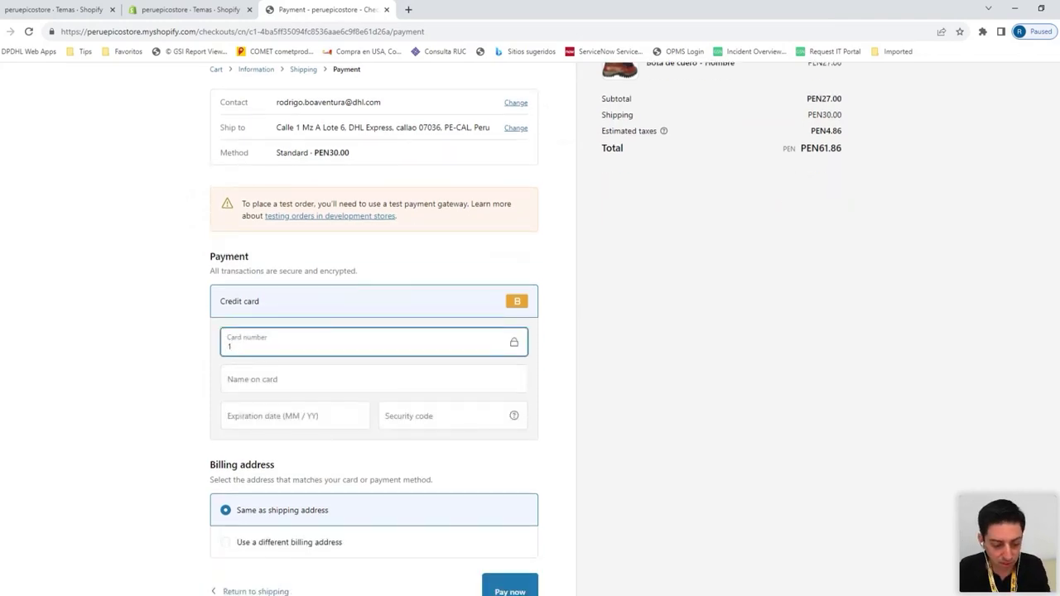
scroll(351, 343, "down", 1)
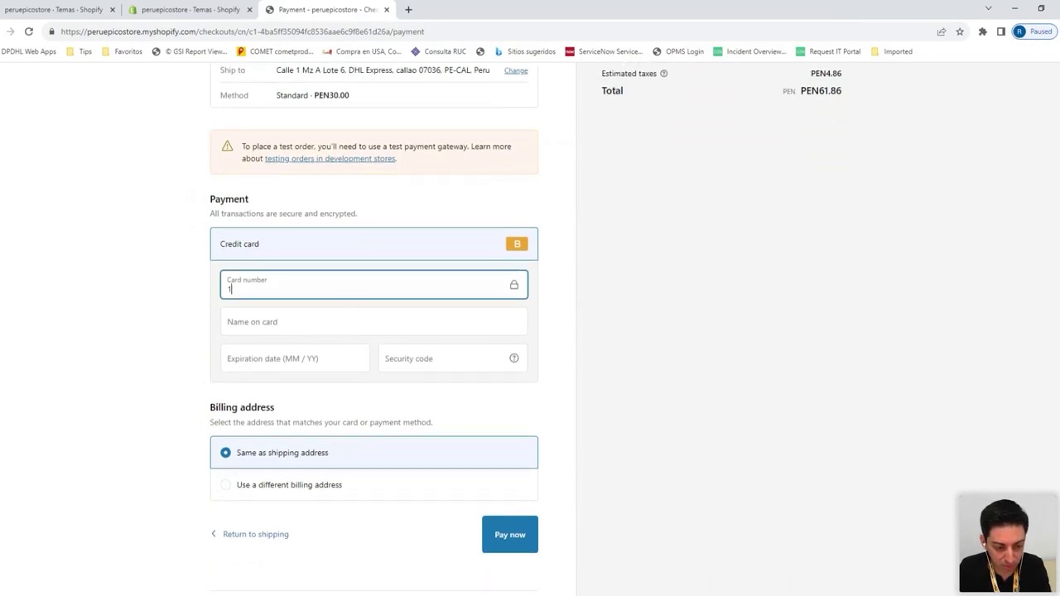
left_click(295, 330)
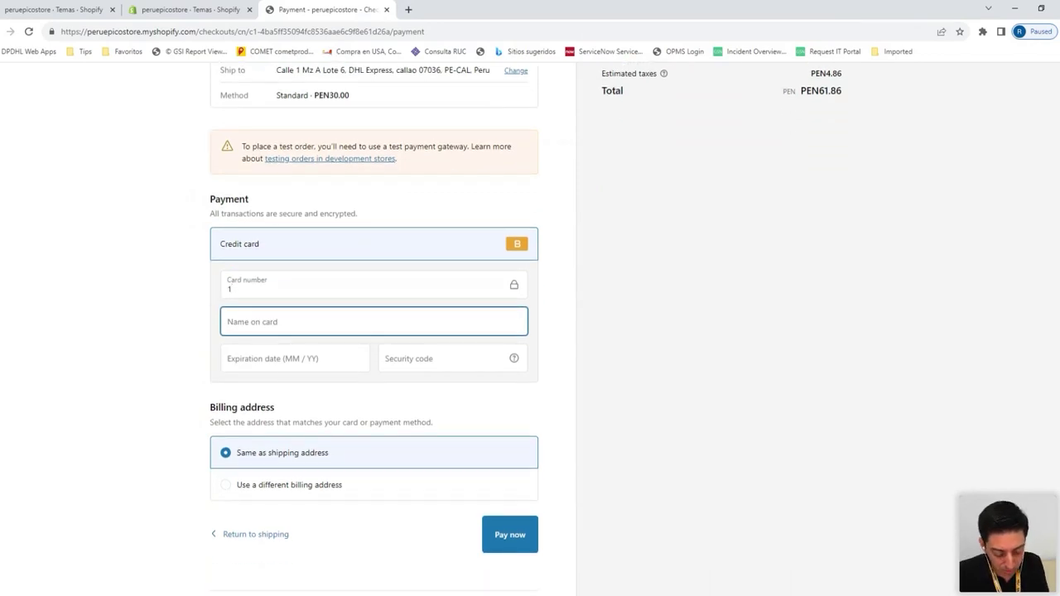
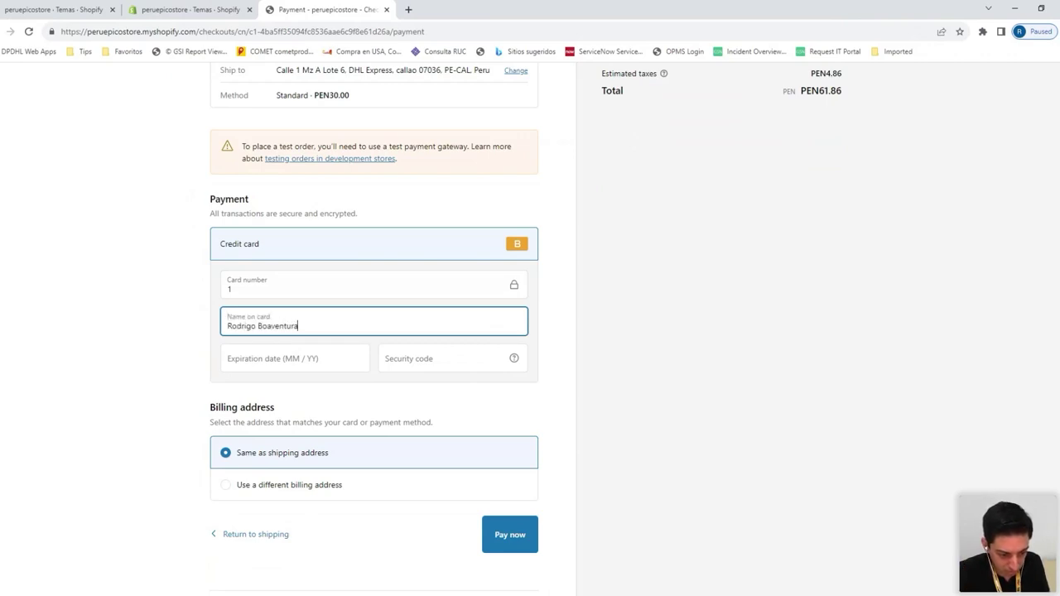
left_click(295, 358)
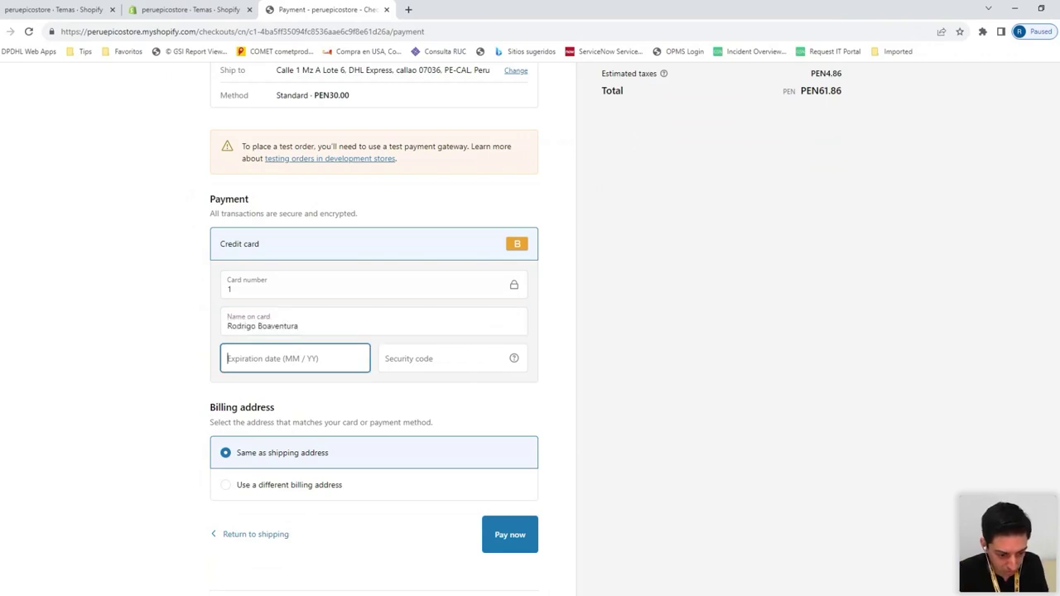
type("12 / 24")
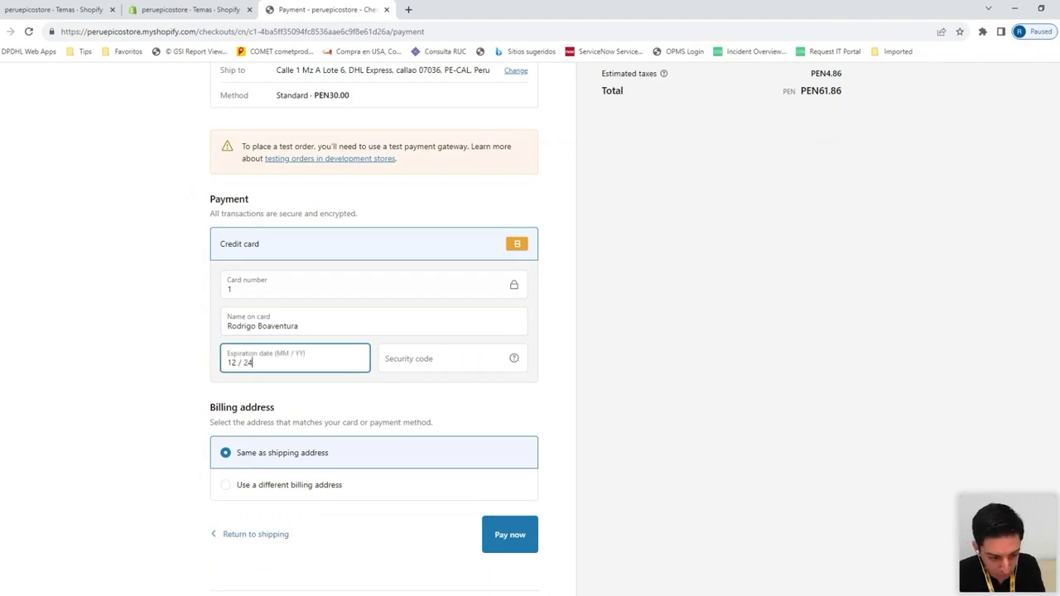
left_click(447, 358)
type("123")
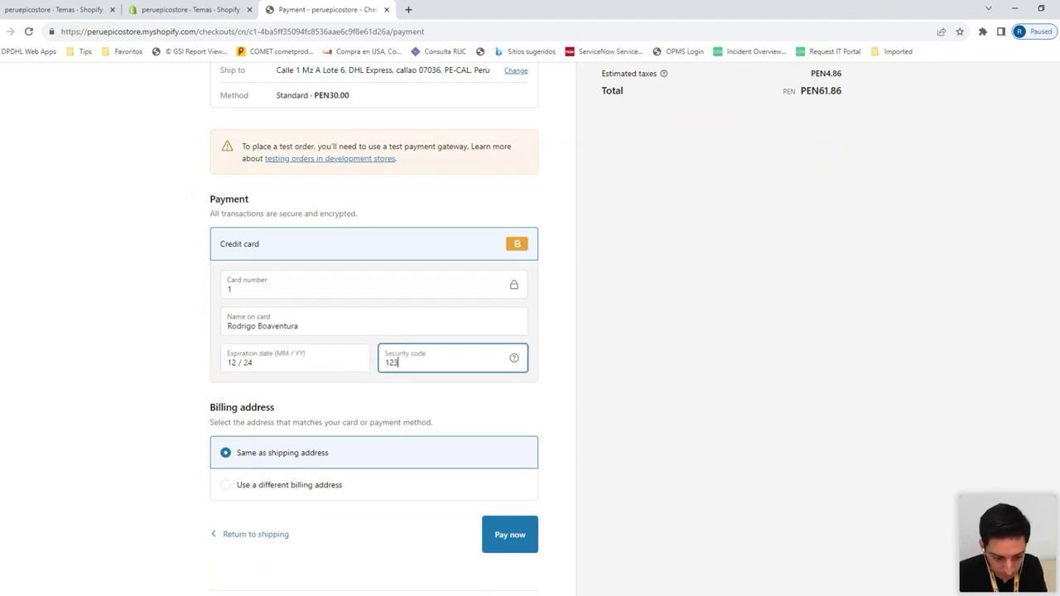
scroll(248, 431, "down", 1)
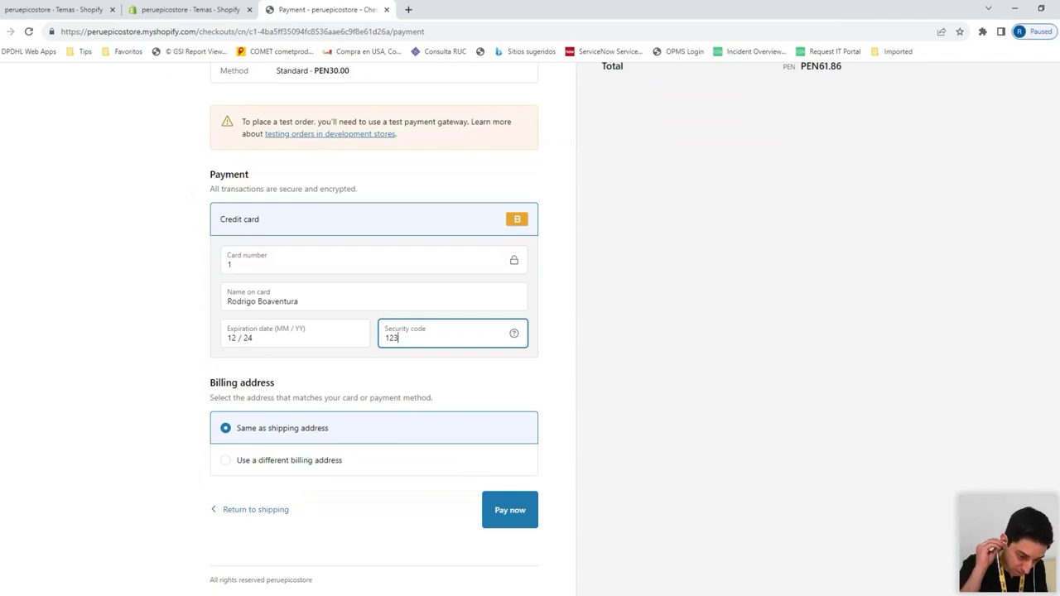
left_click(525, 523)
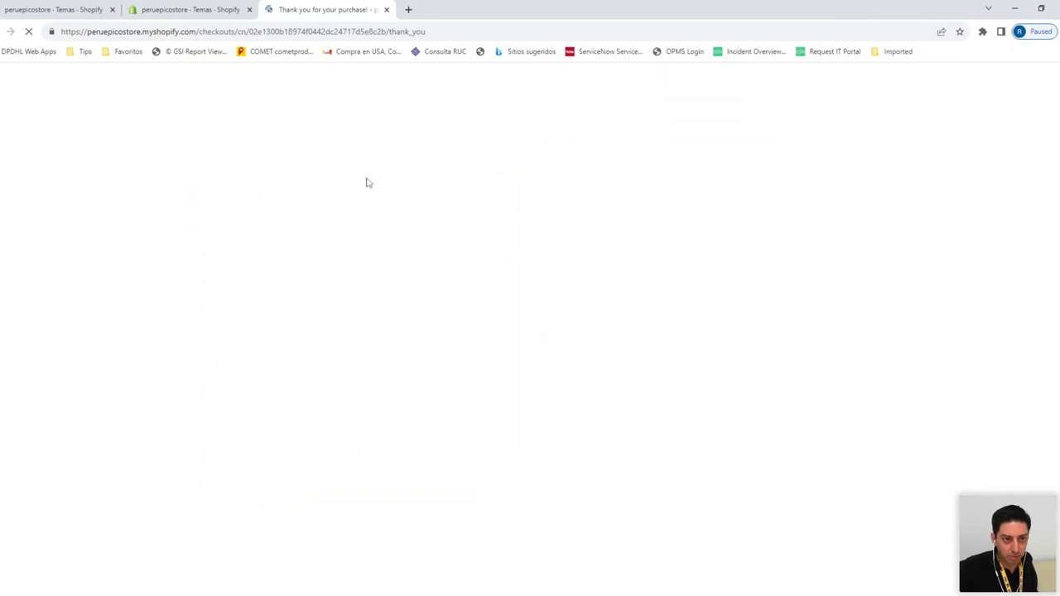
In the admin's Pedidos list, open test order #1001 and start Preparar artículo
left_click(214, 11)
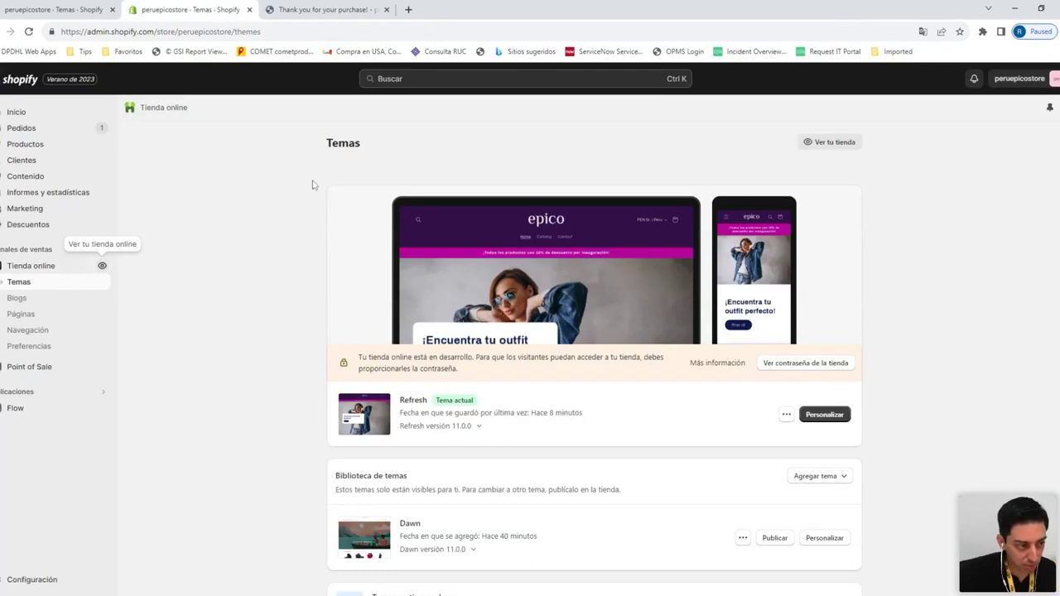
left_click(94, 129)
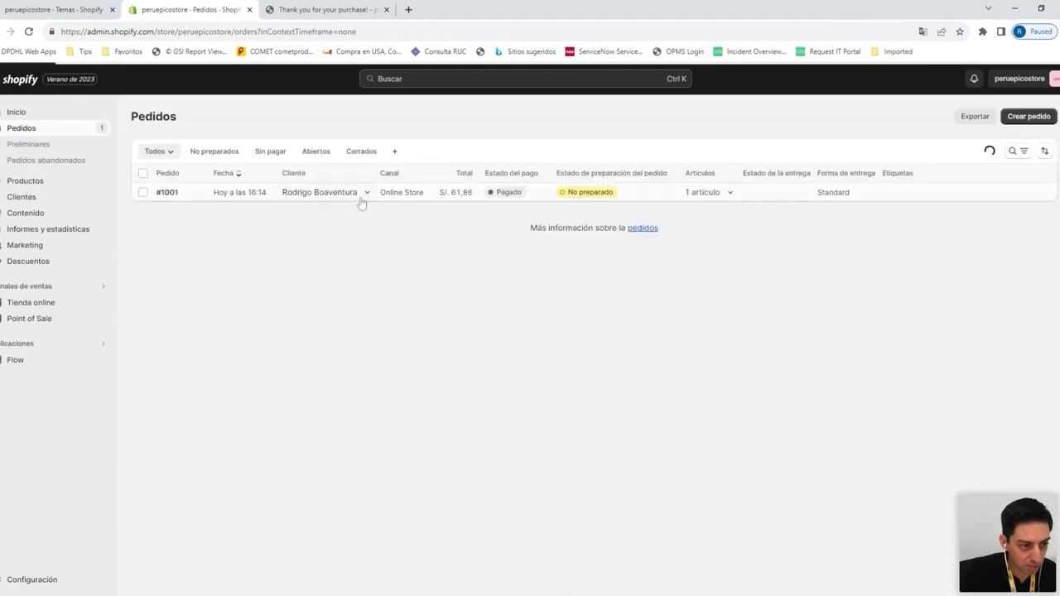
left_click(487, 198)
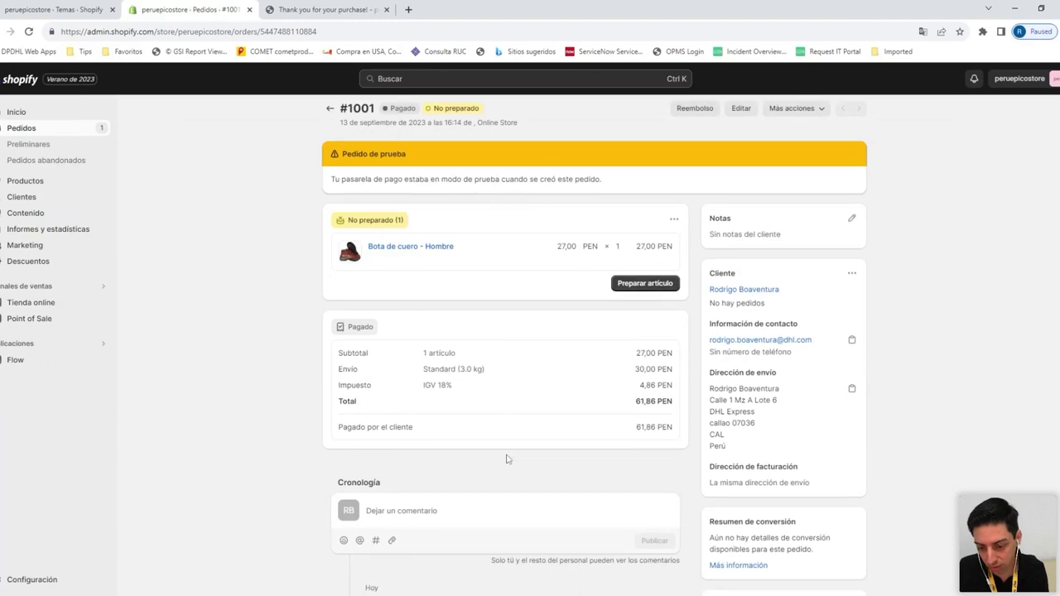
scroll(509, 445, "down", 2)
scroll(559, 358, "up", 2)
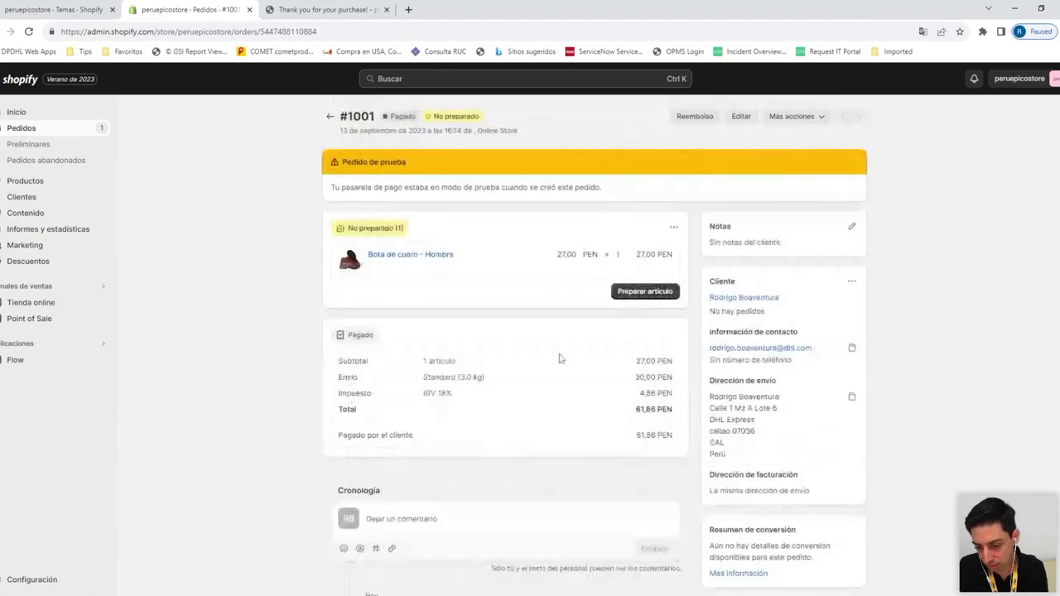
left_click(630, 293)
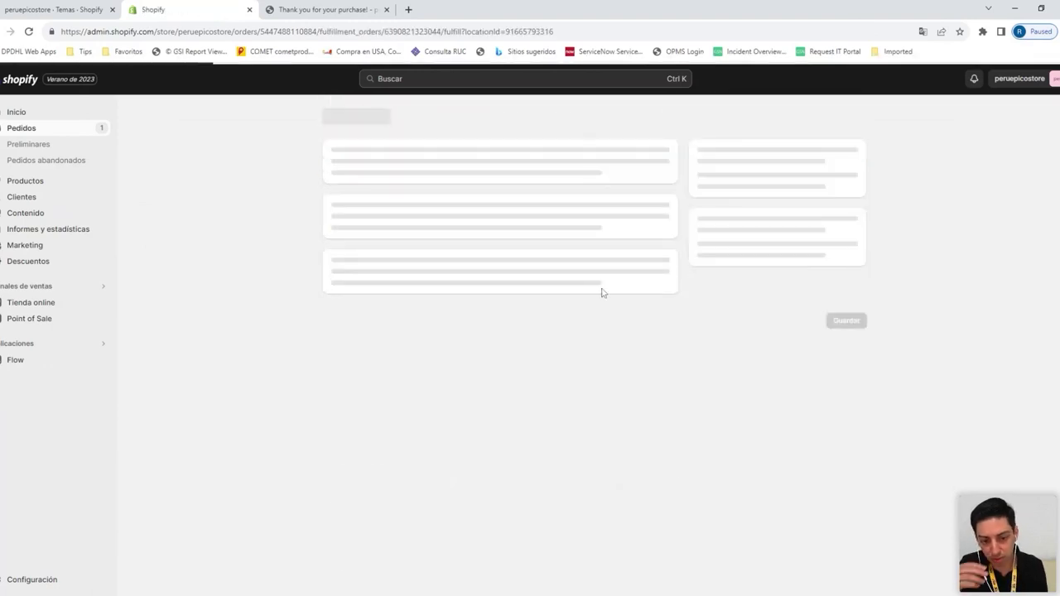
Enter tracking number 123456 and fulfil the boot so order #1001 shows Preparado
left_click(476, 280)
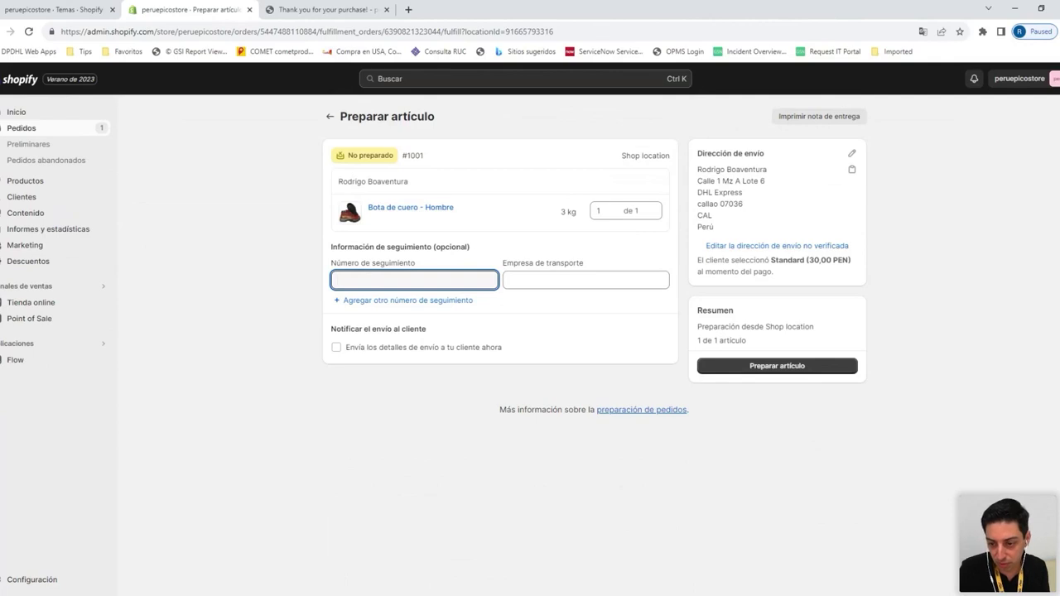
left_click_drag(714, 229, 700, 169)
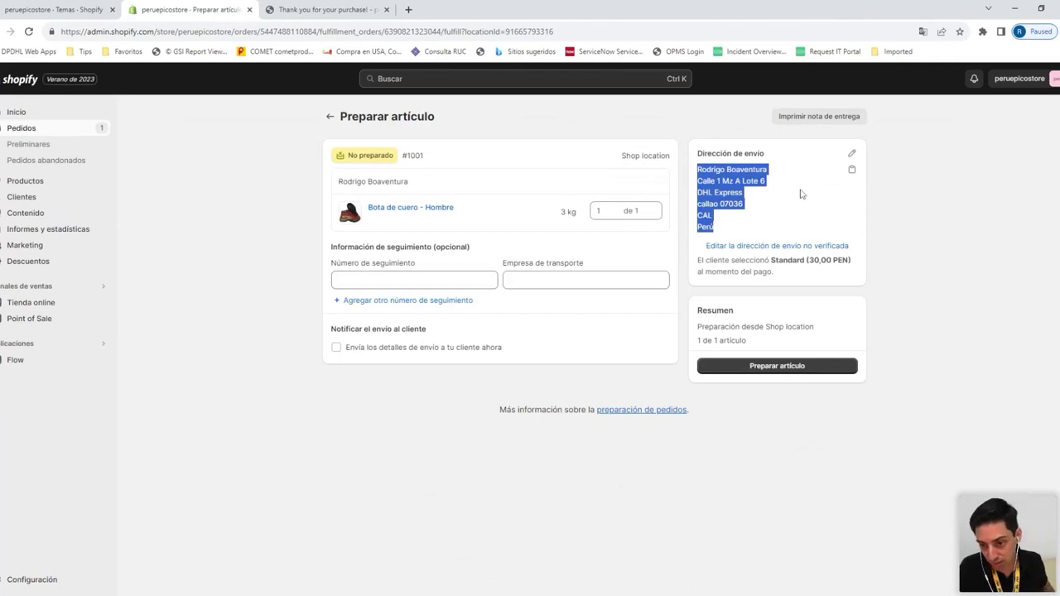
left_click(411, 278)
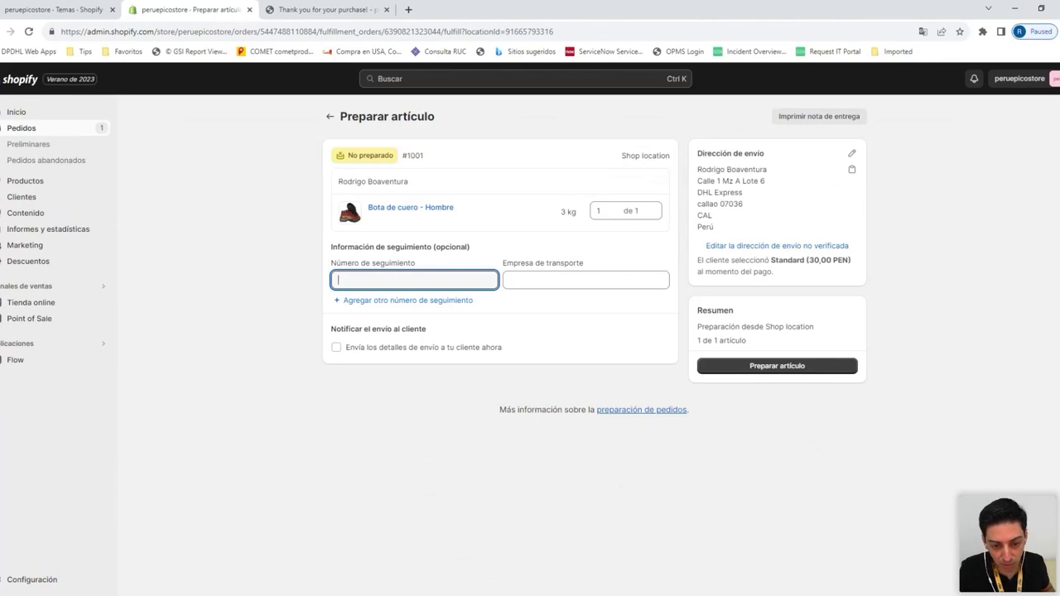
left_click_drag(727, 169, 723, 231)
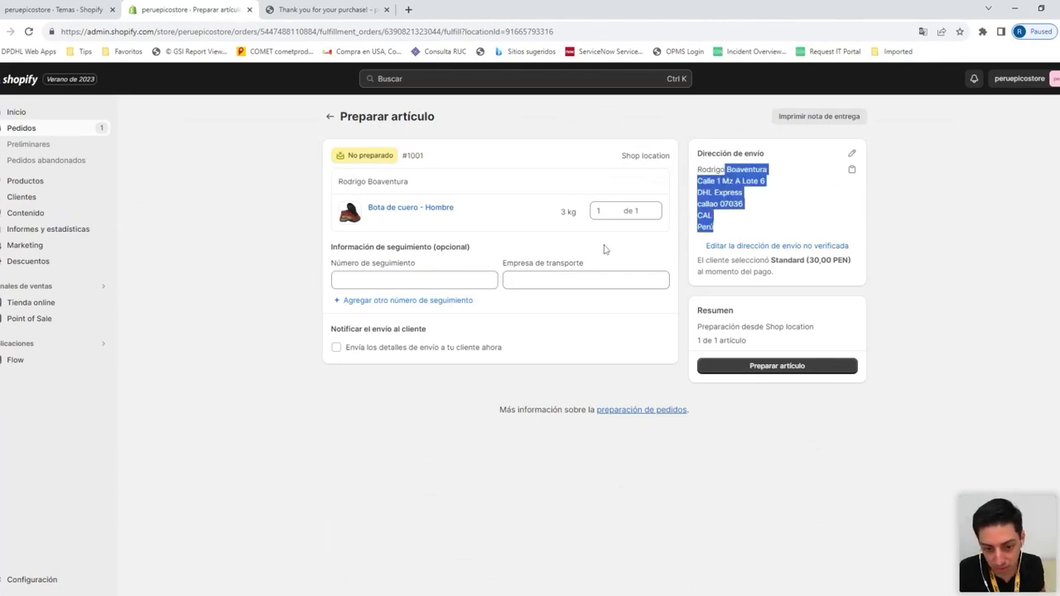
left_click(414, 280)
type("123456")
left_click(519, 357)
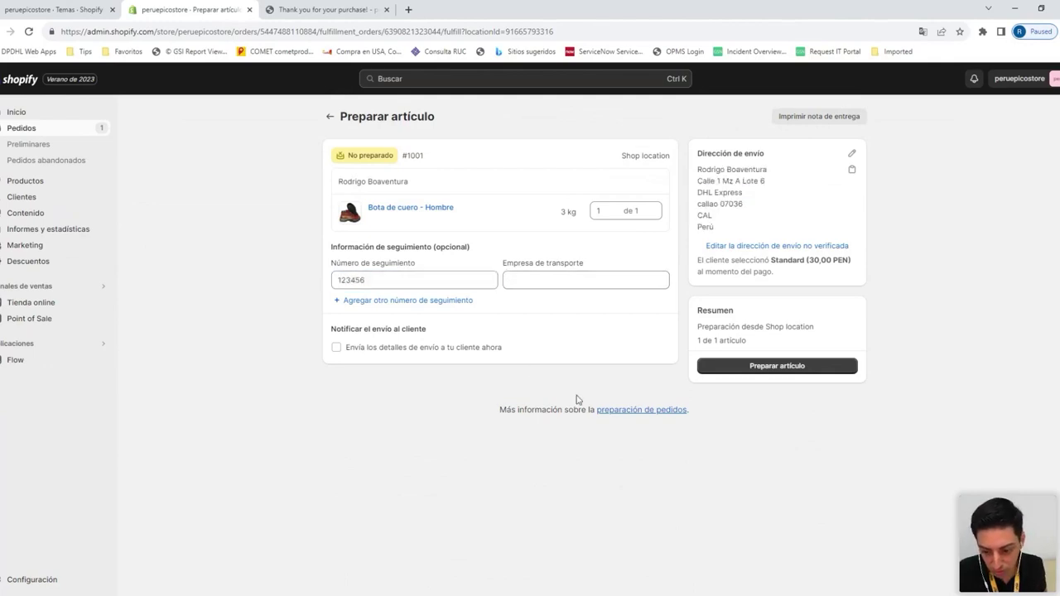
left_click(732, 369)
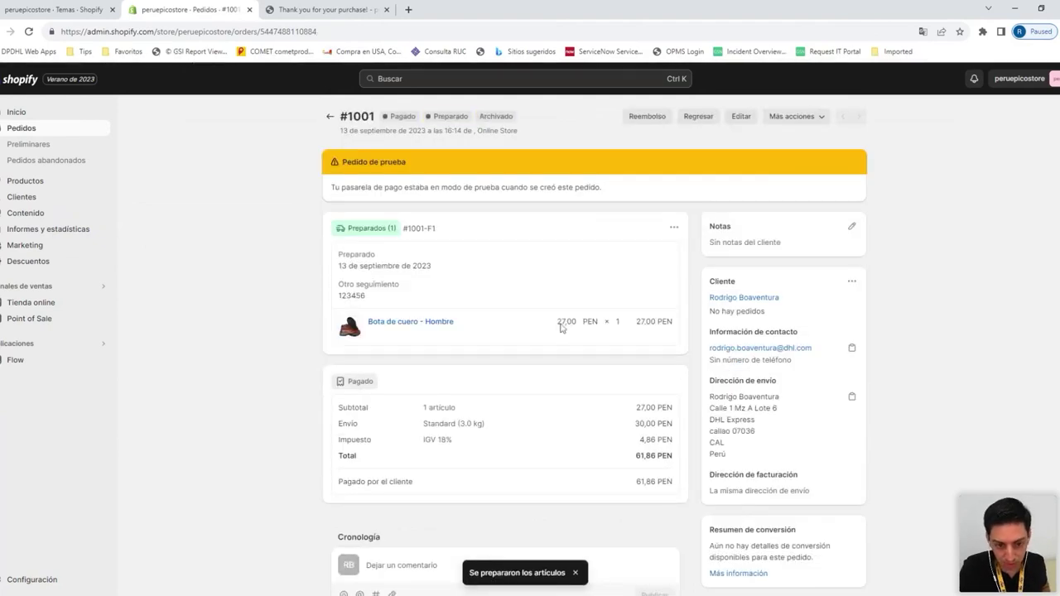
Return to the Pedidos list, then advance the presentation to the Herramientas ofrecidas por DHL slide
left_click(62, 132)
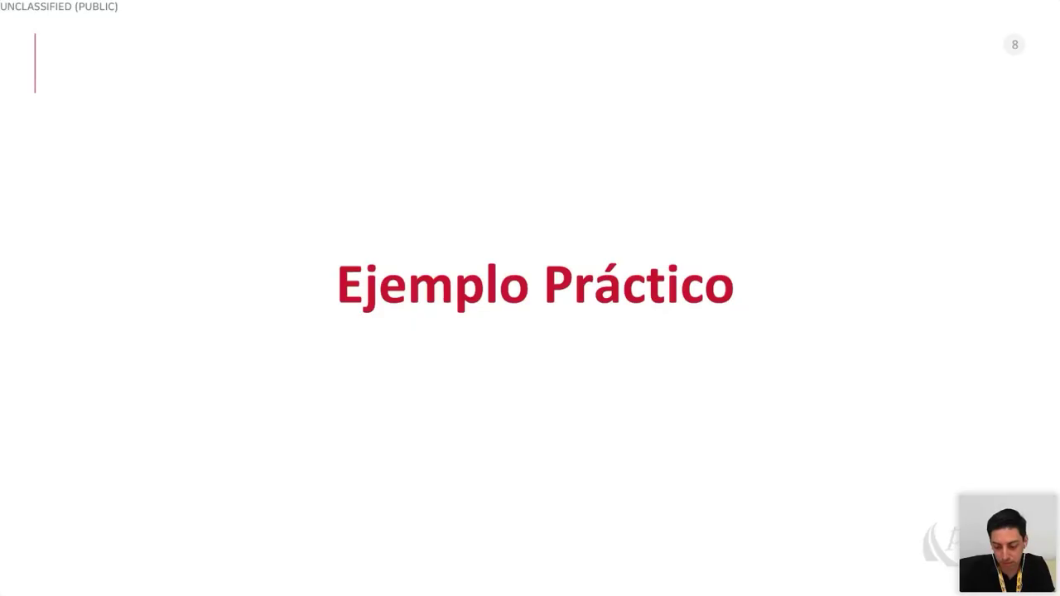
key("Right")
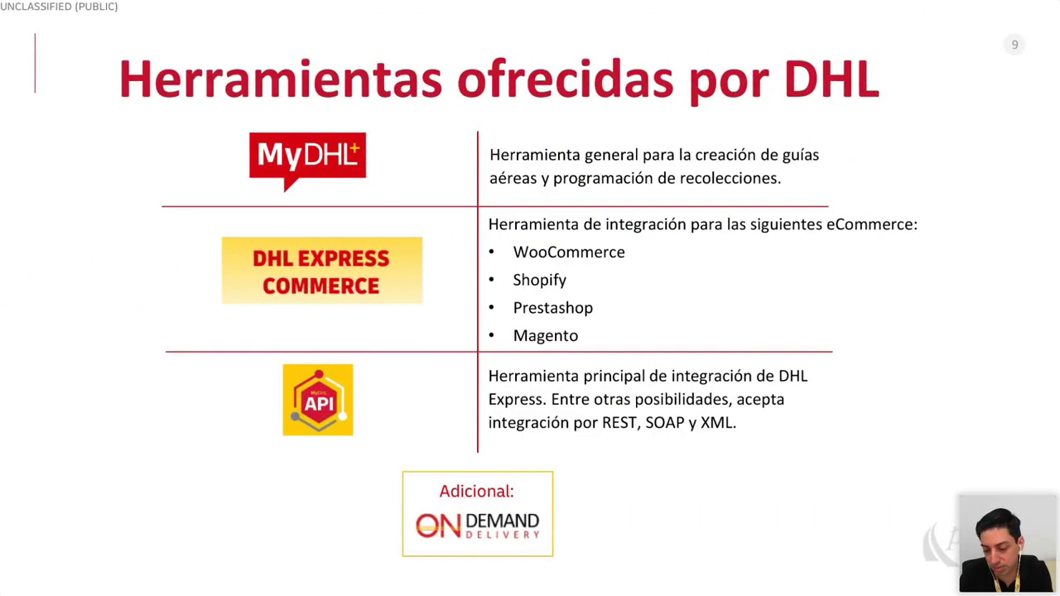